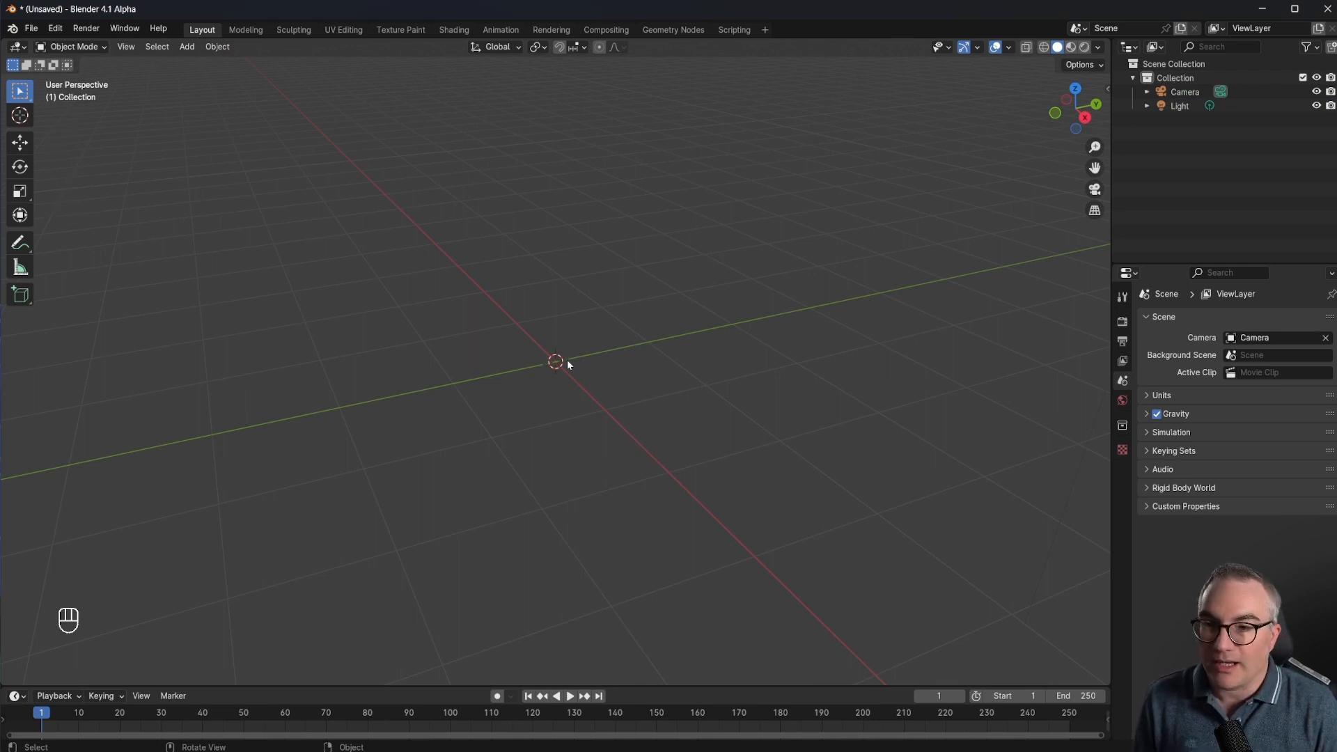
Add a plane mesh at the scene origin, seen from the top orthographic view
key("KP_7")
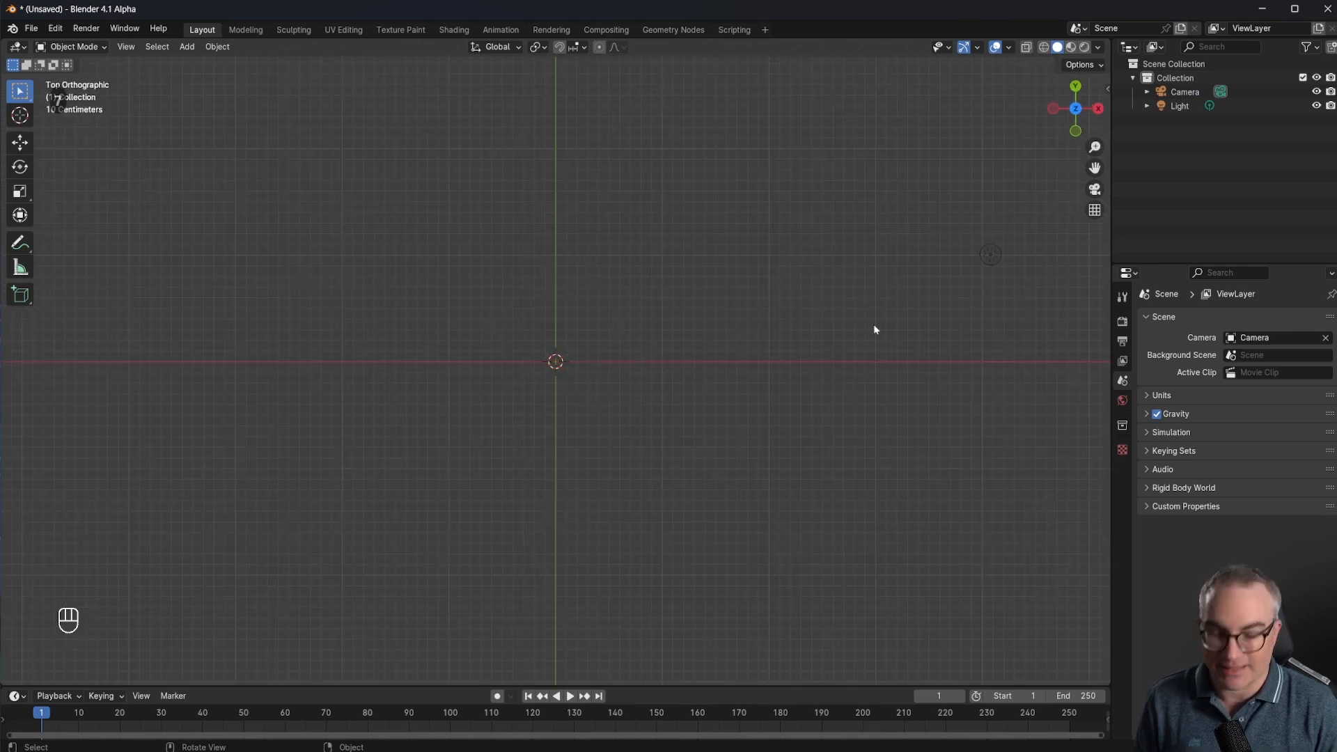
key("shift+a")
mouse_move(529, 122)
left_click(658, 123)
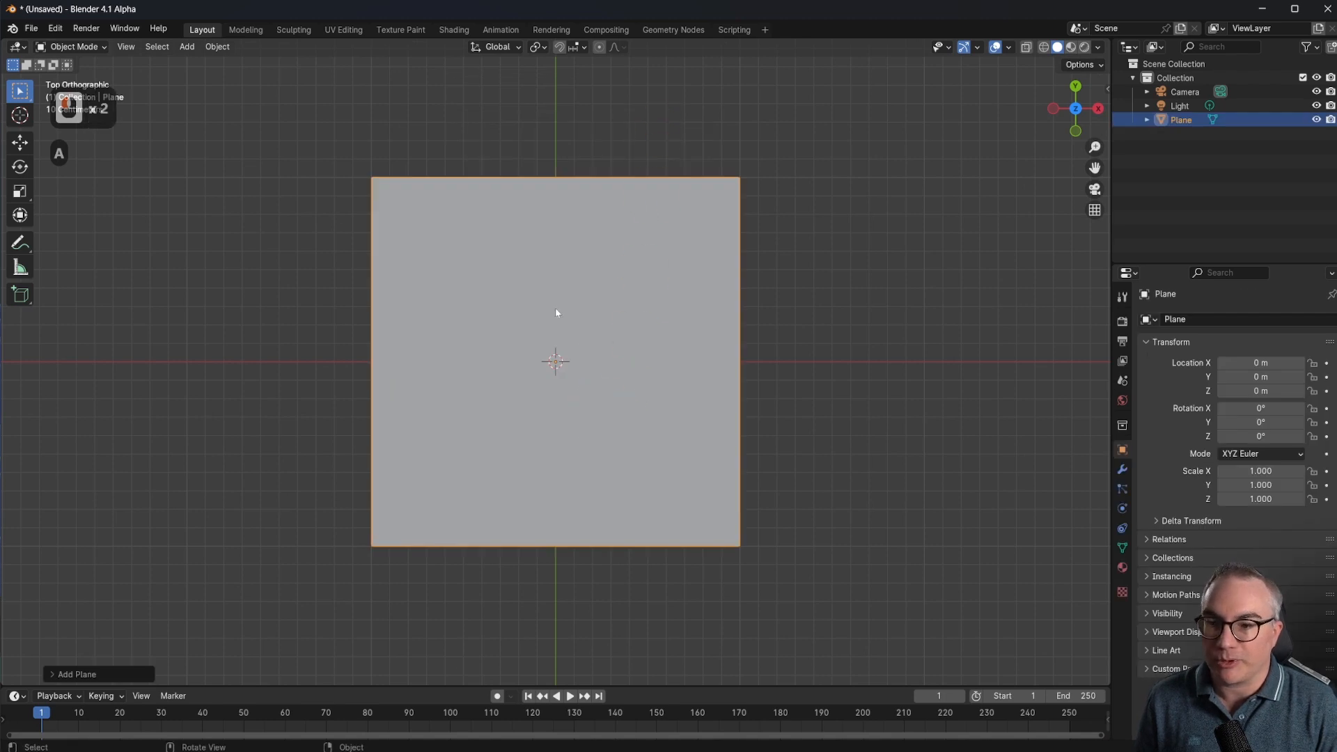
Subdivide the plane's mesh in Edit Mode with the number of cuts set to 20
key("Tab")
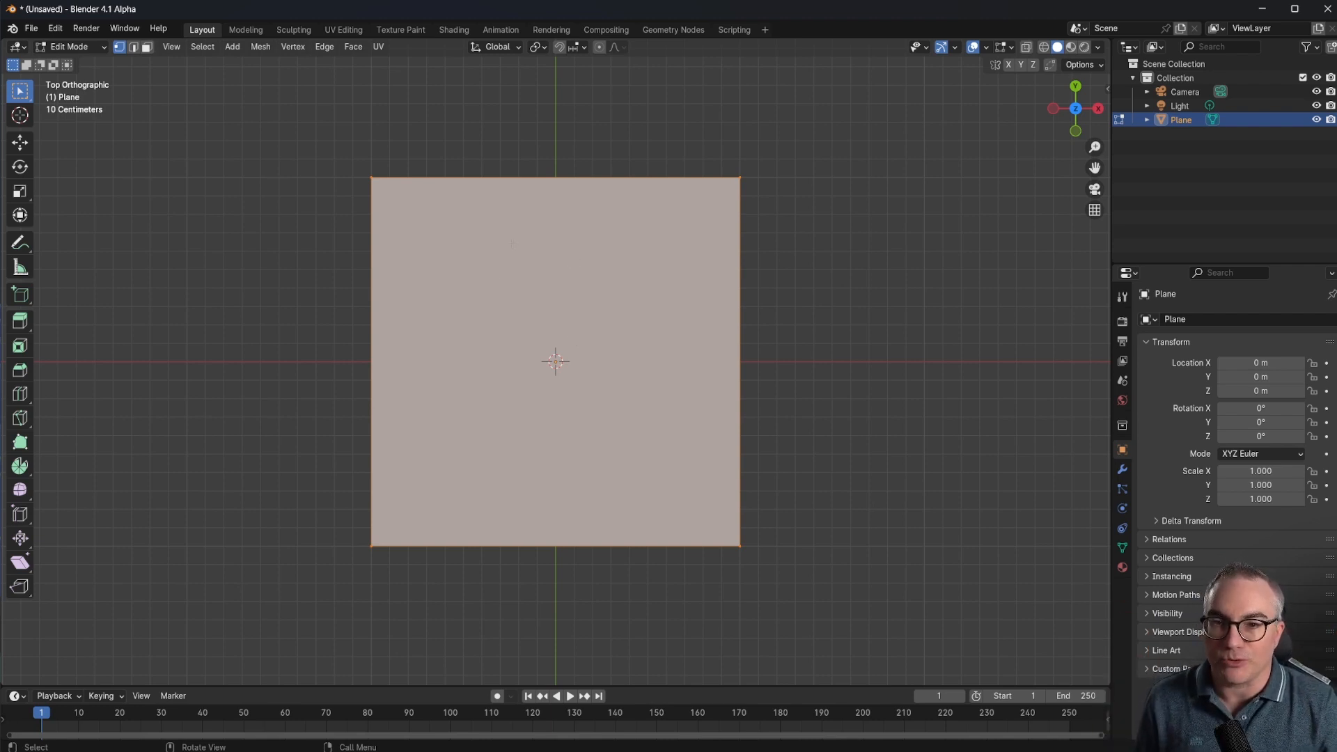
right_click(551, 265)
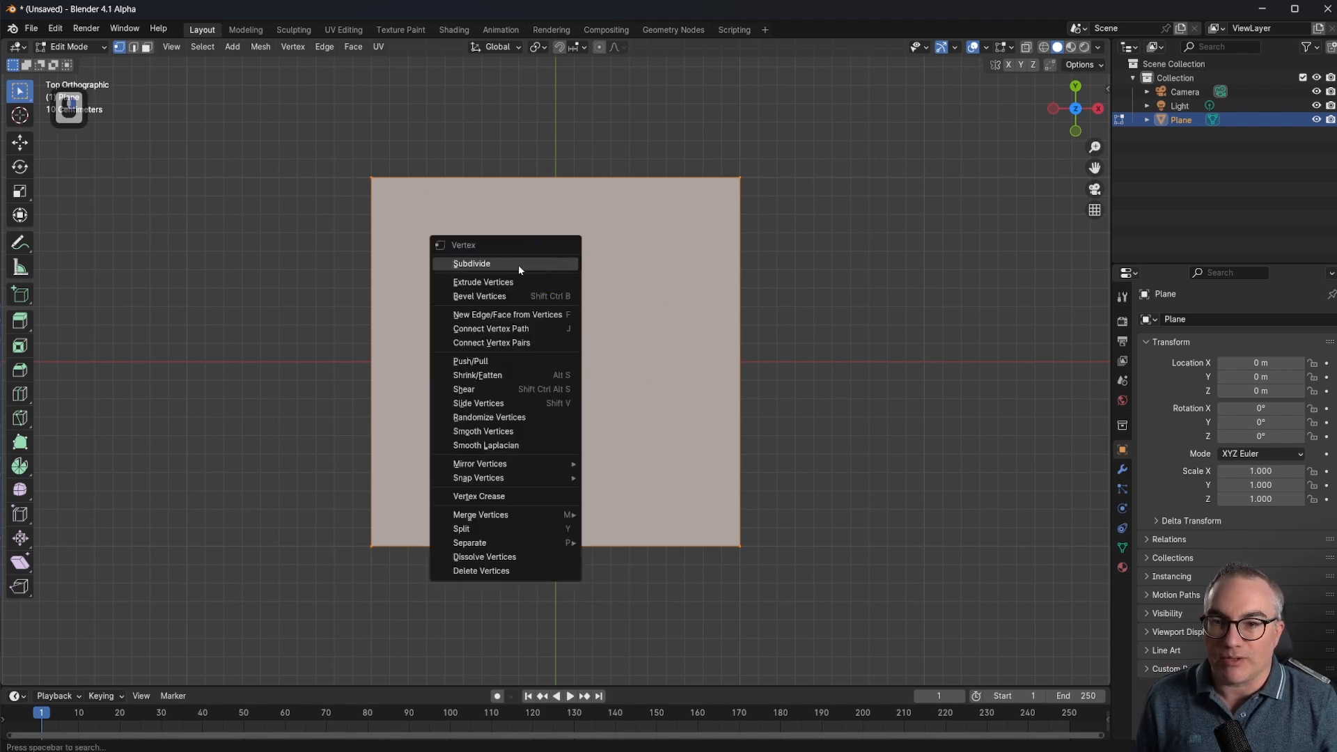
left_click(518, 265)
left_click(77, 674)
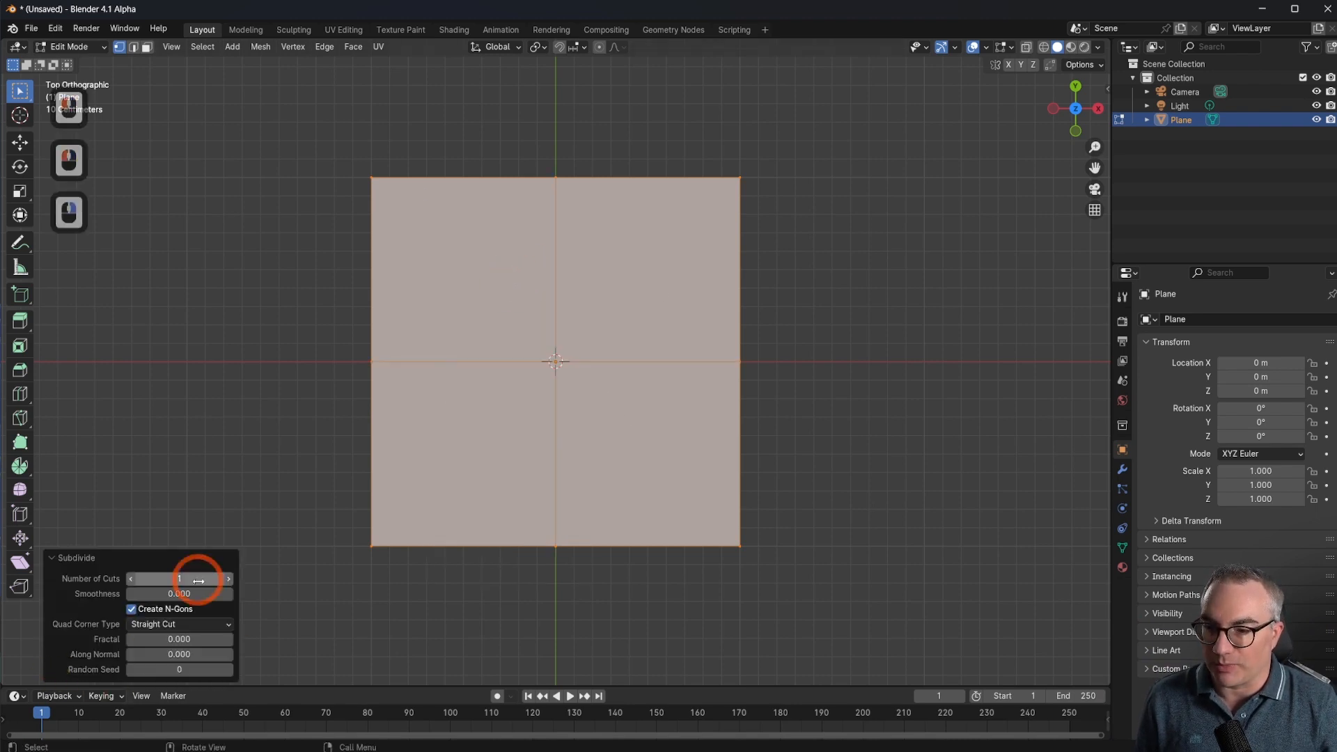
left_click_drag(222, 580, 488, 584)
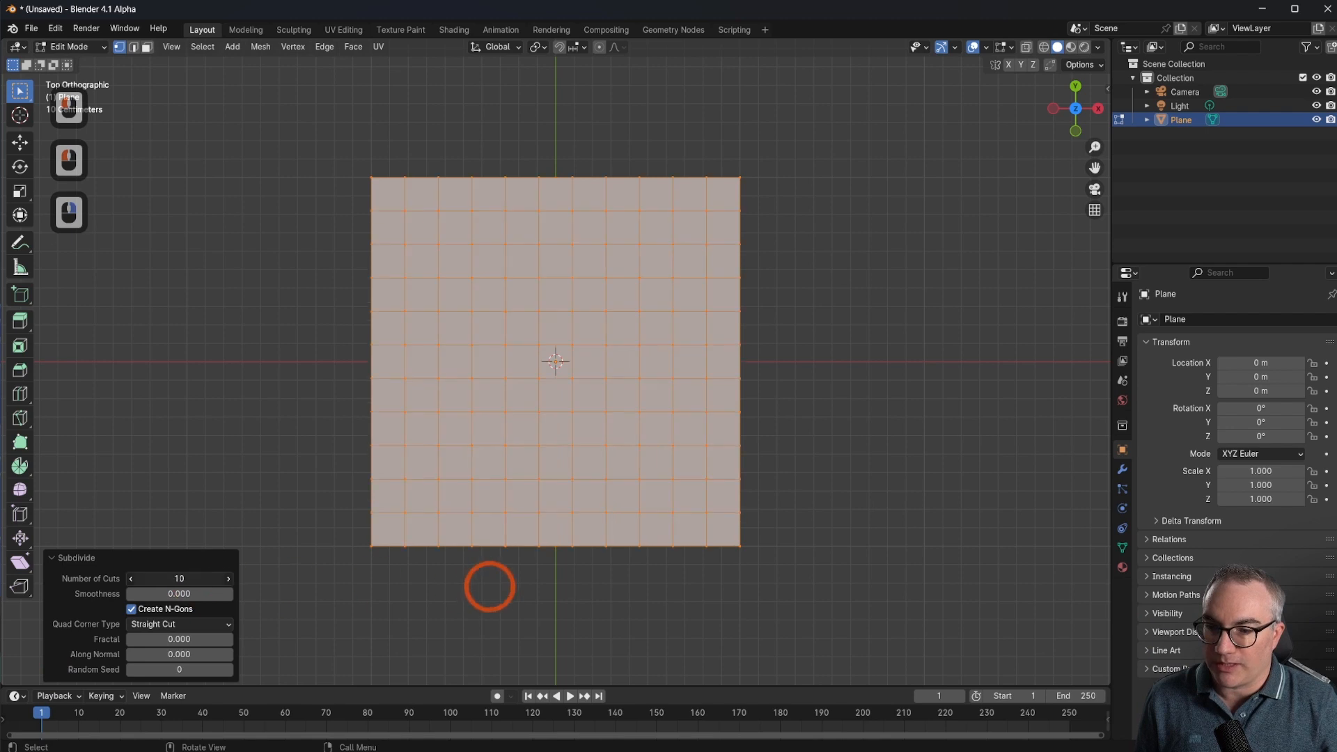
left_click(179, 578)
type("20")
key("Return")
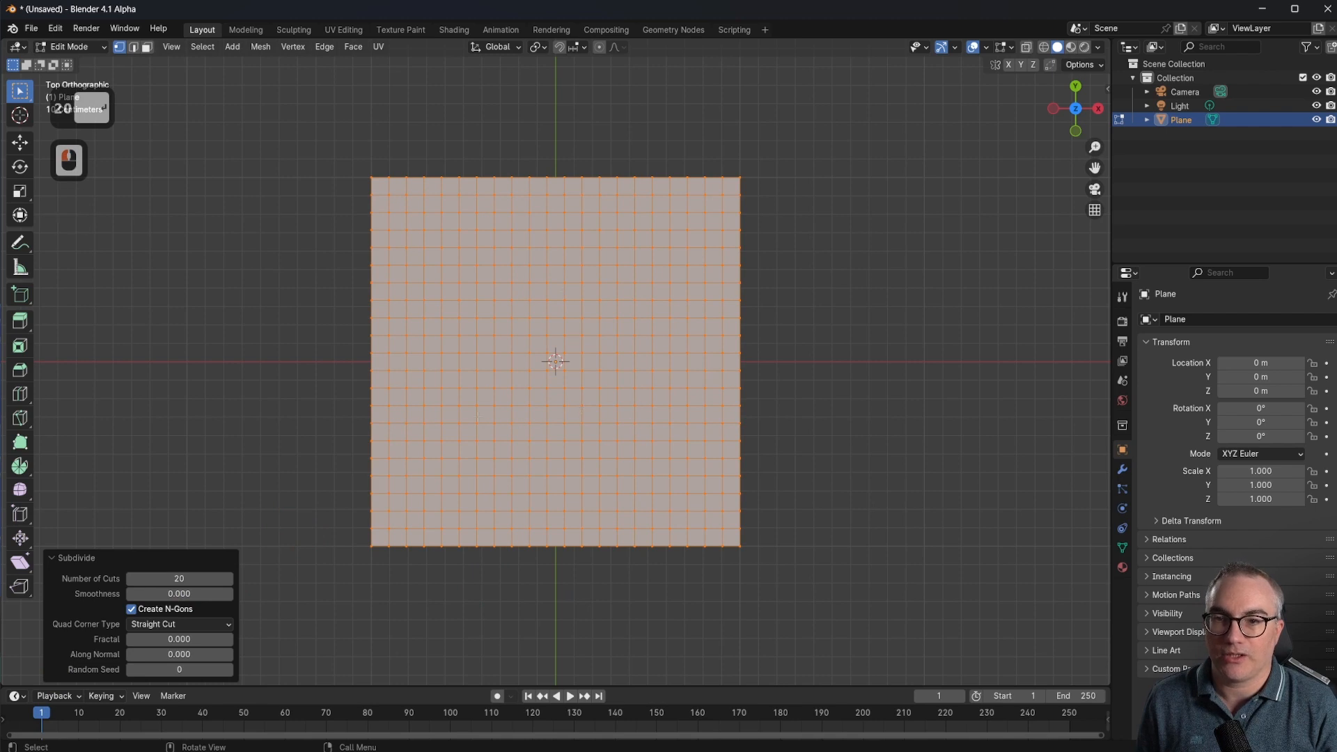
left_click(51, 558)
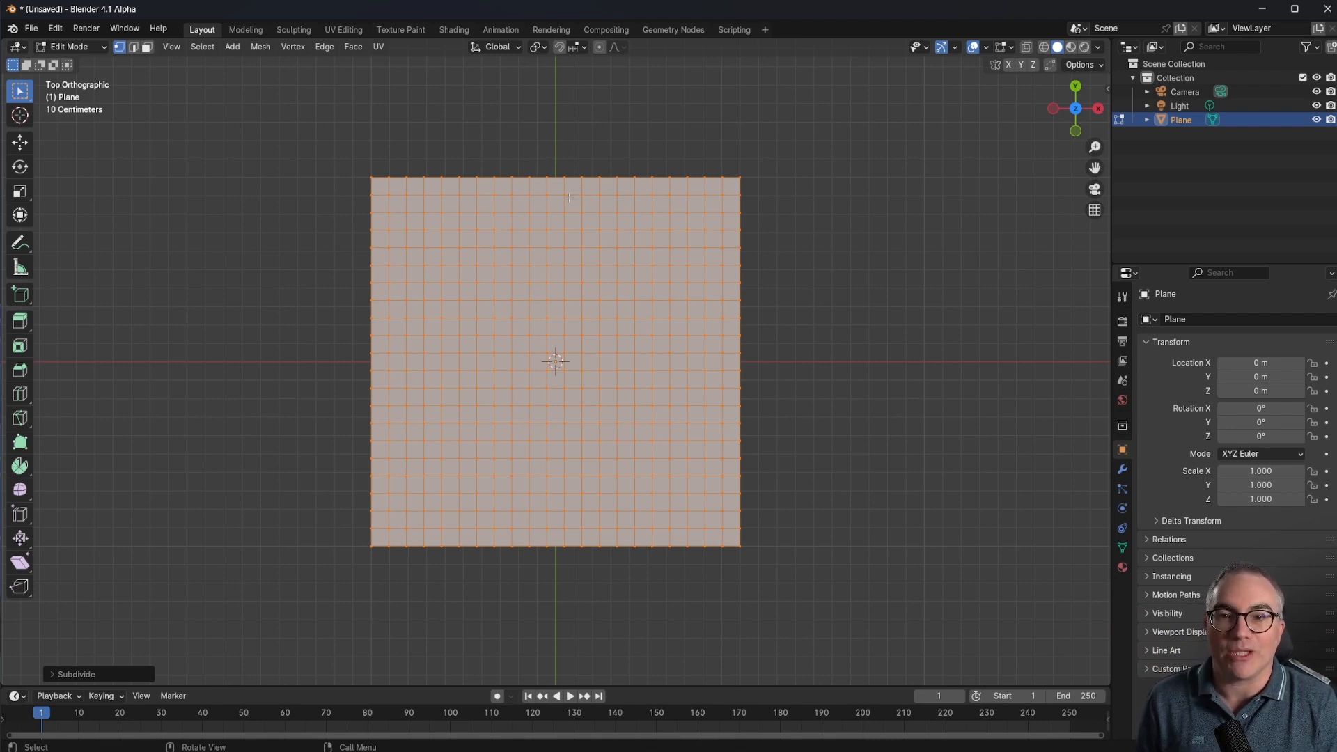
Select the two middle vertices on each of the plane's four outer edges
left_click(549, 168)
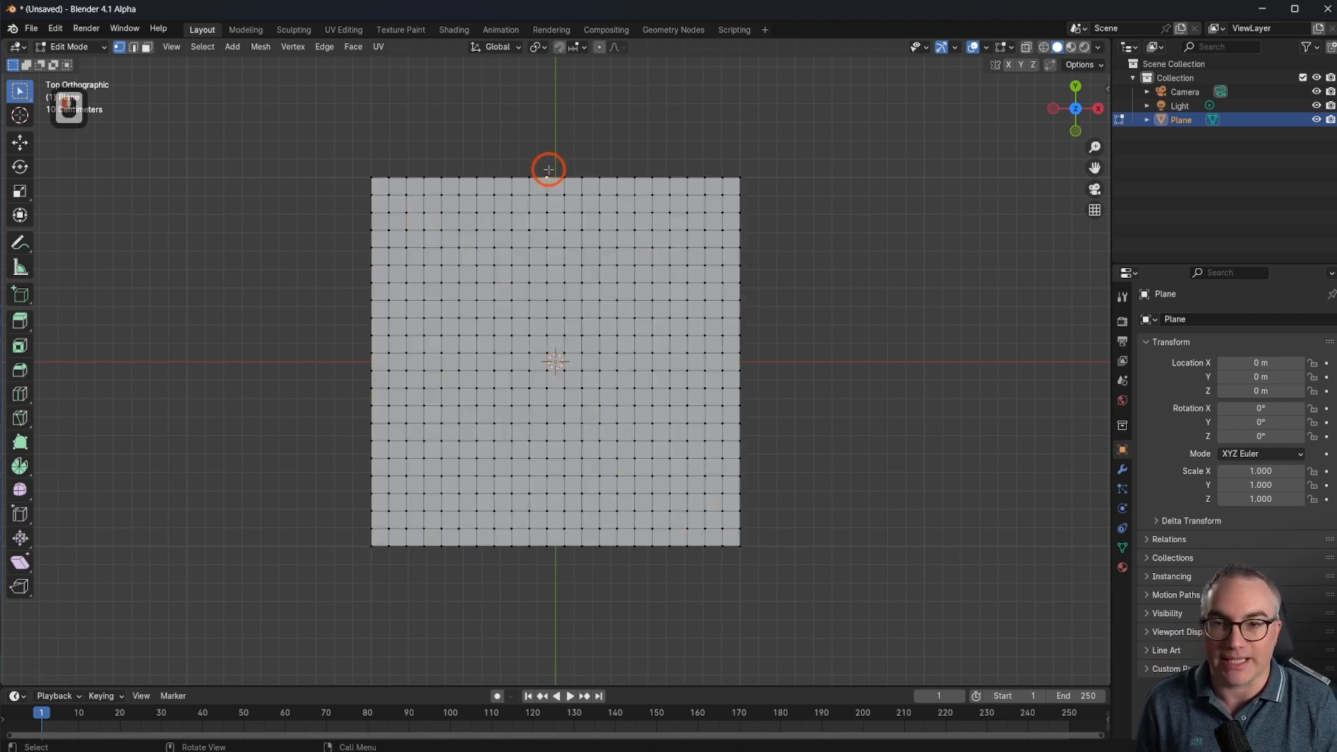
left_click(572, 185)
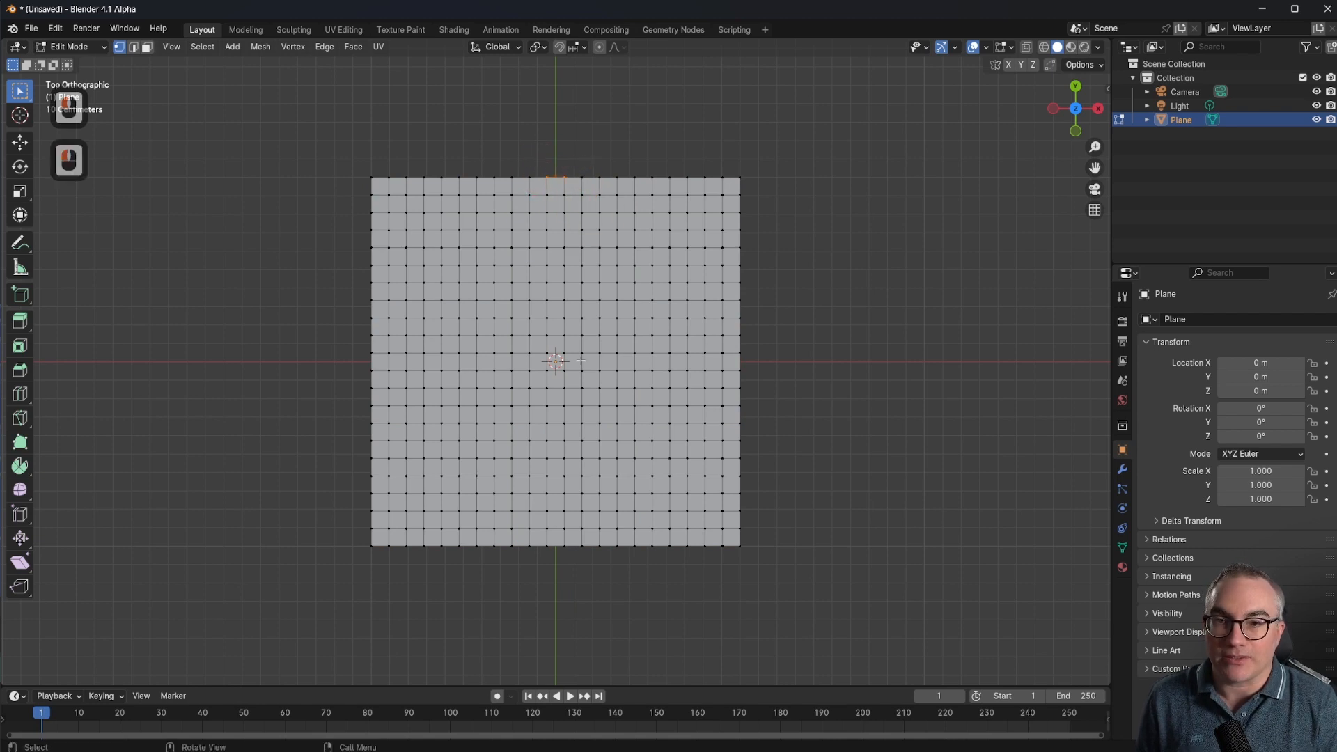
left_click(370, 362, "shift")
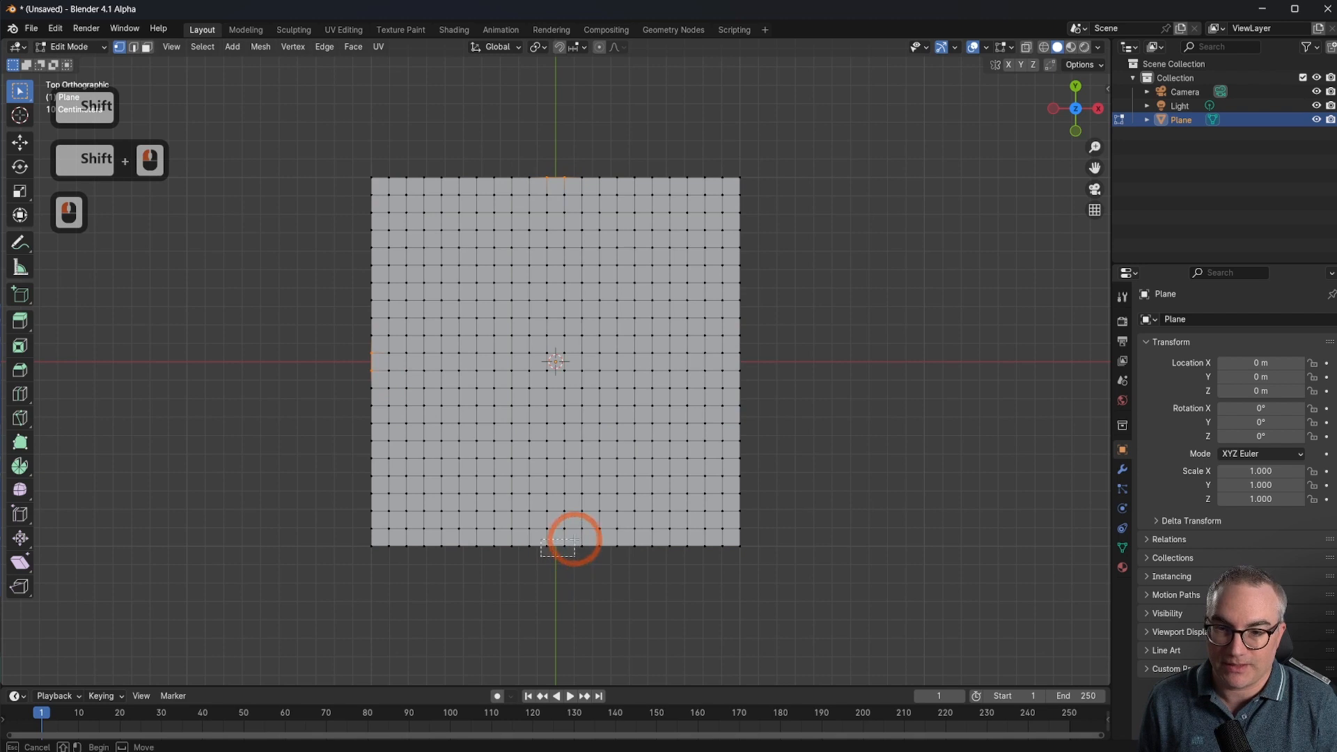
left_click(565, 544, "shift")
left_click(735, 372, "shift")
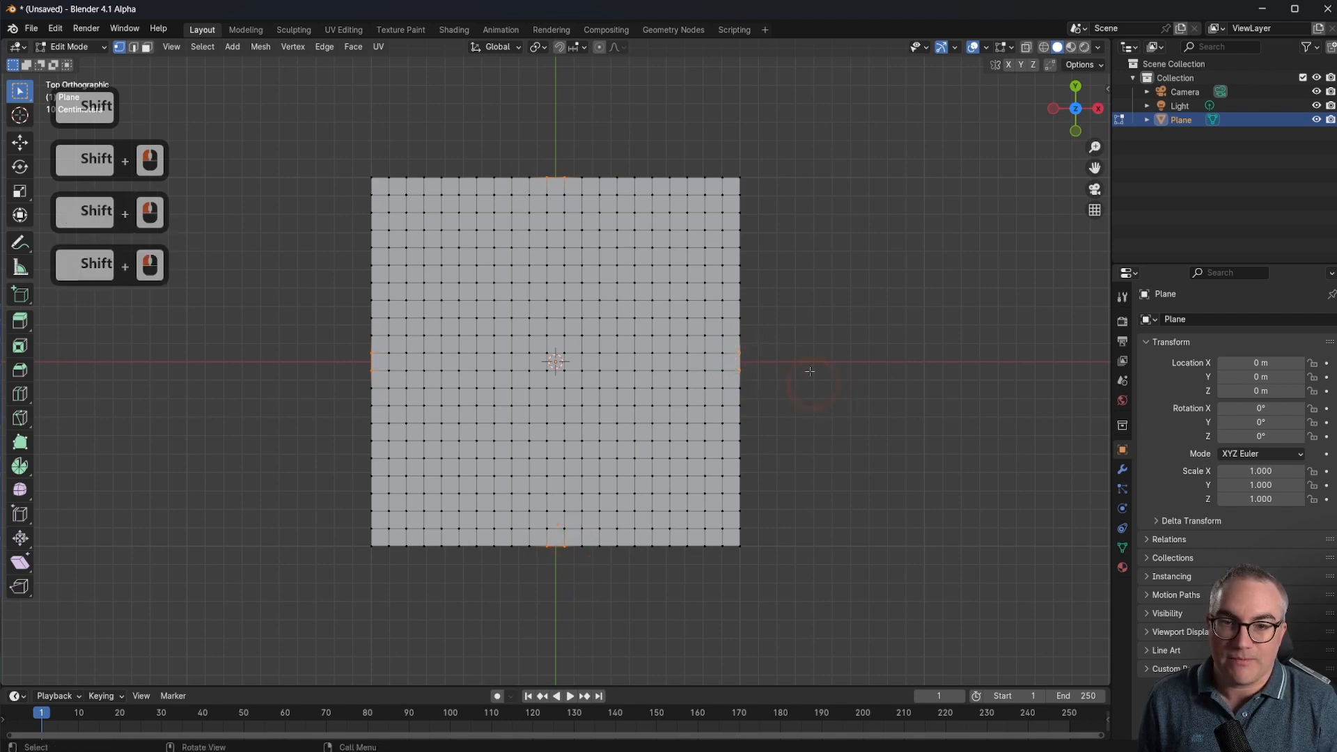
key("g")
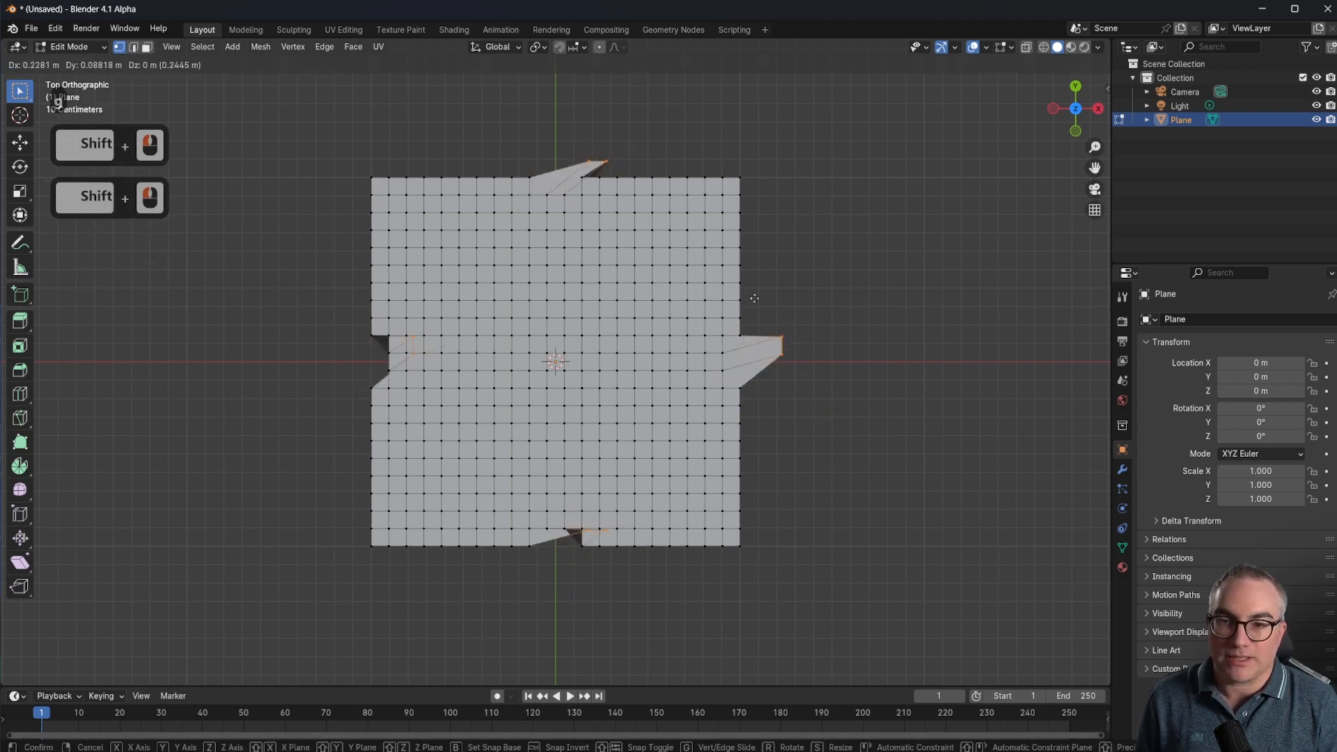
key("Escape")
key("s")
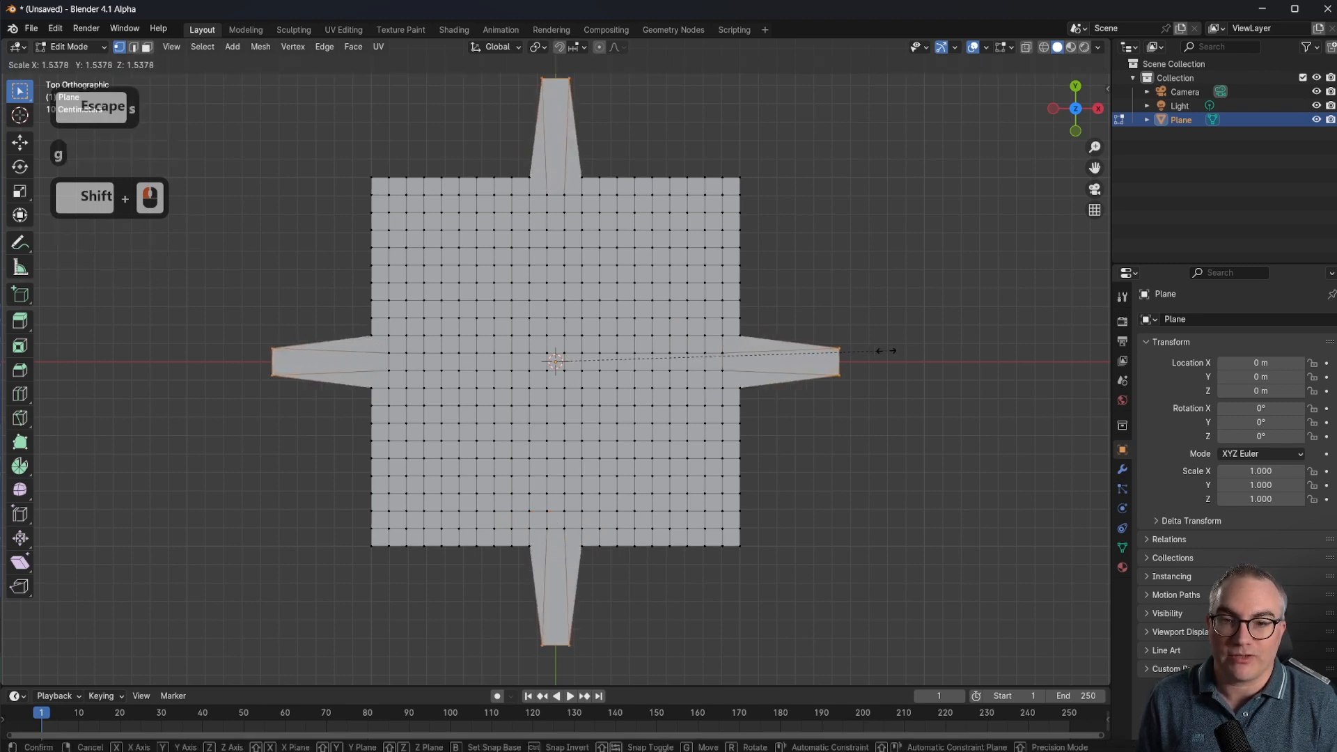
key("Escape")
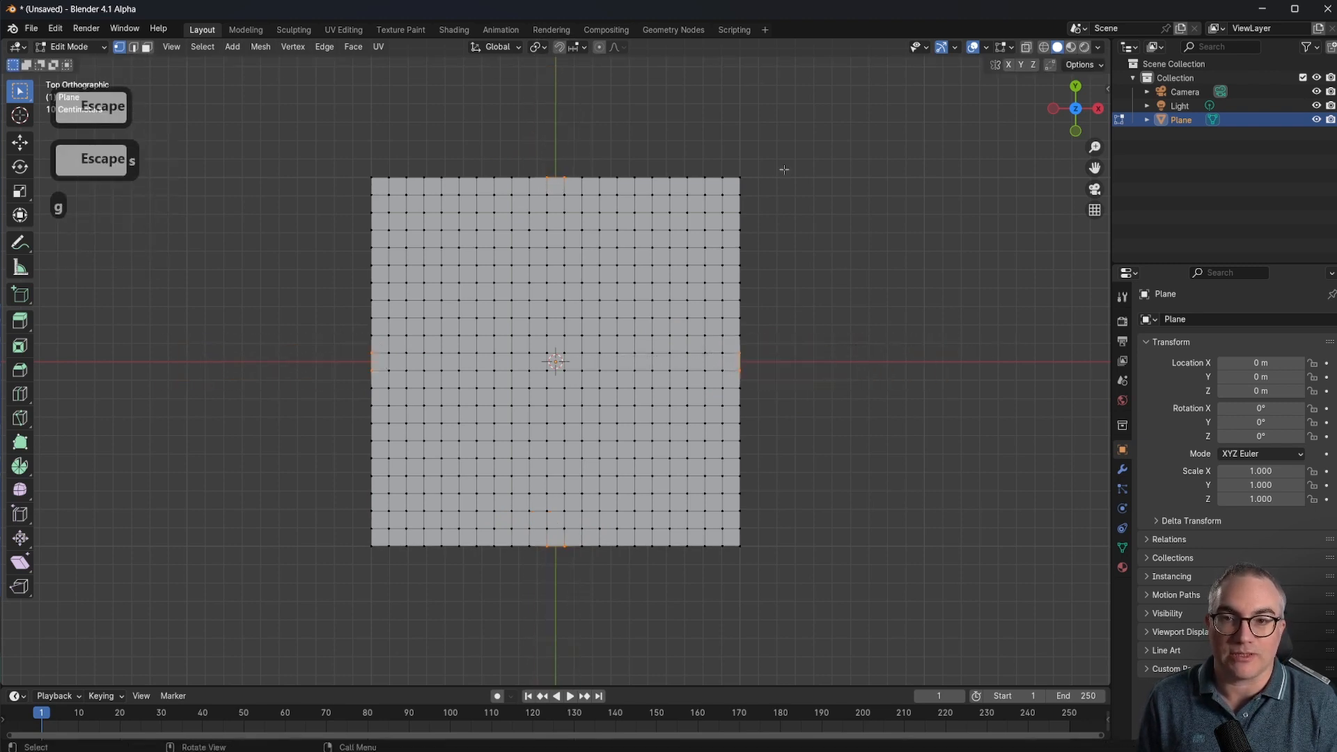
Turn on proportional editing with the Smooth falloff
left_click(599, 47)
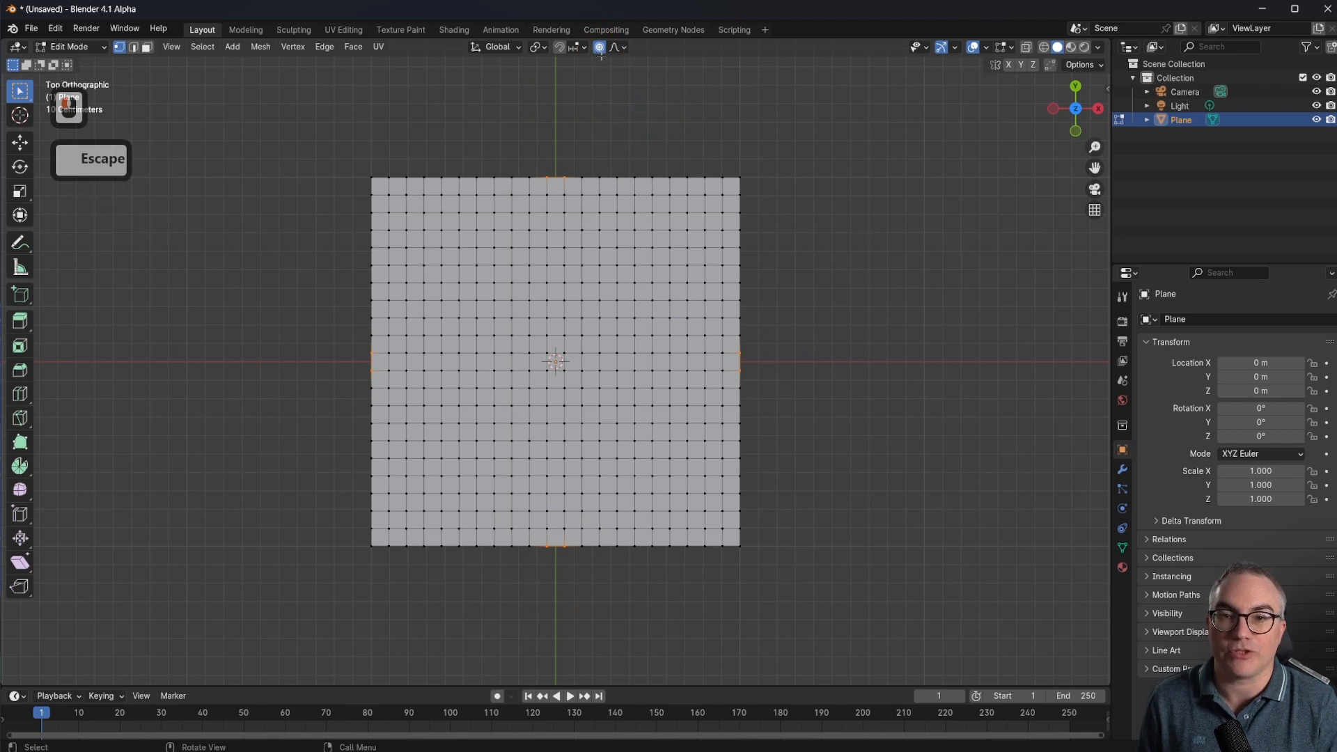
left_click(621, 48)
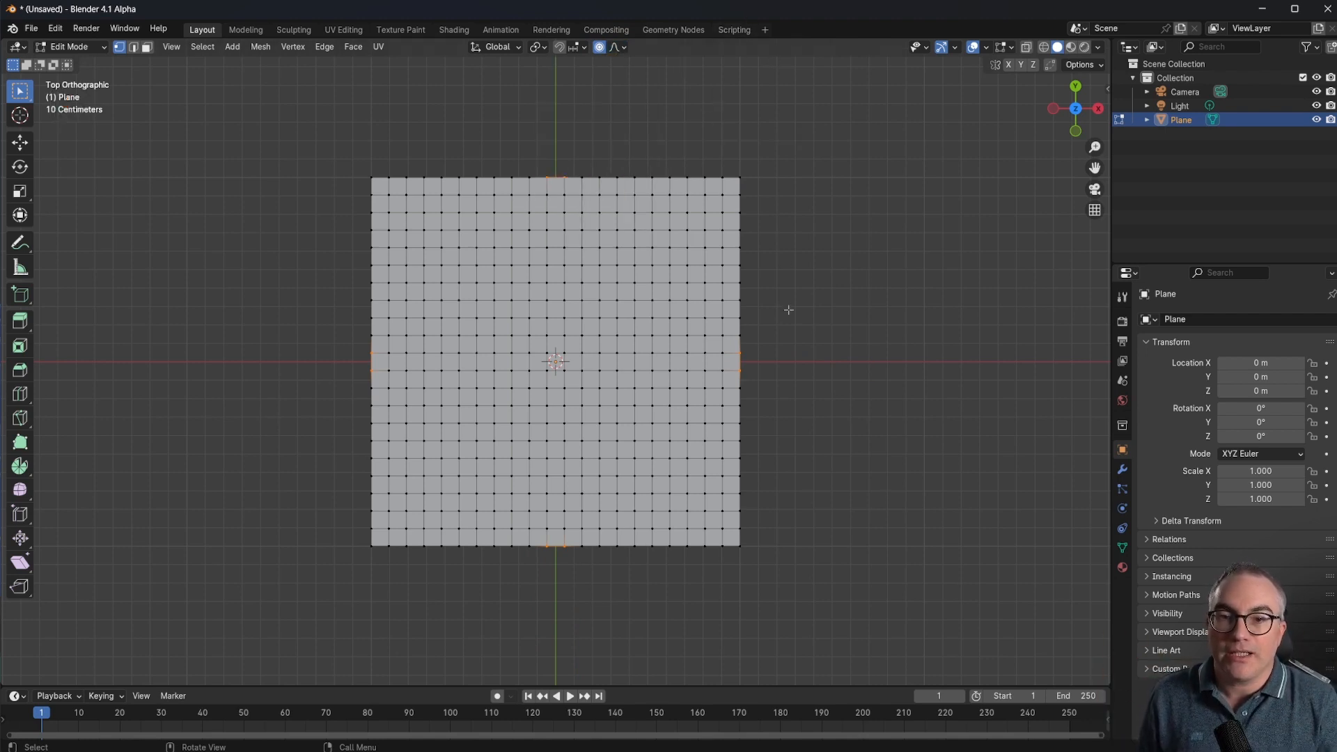
key("s")
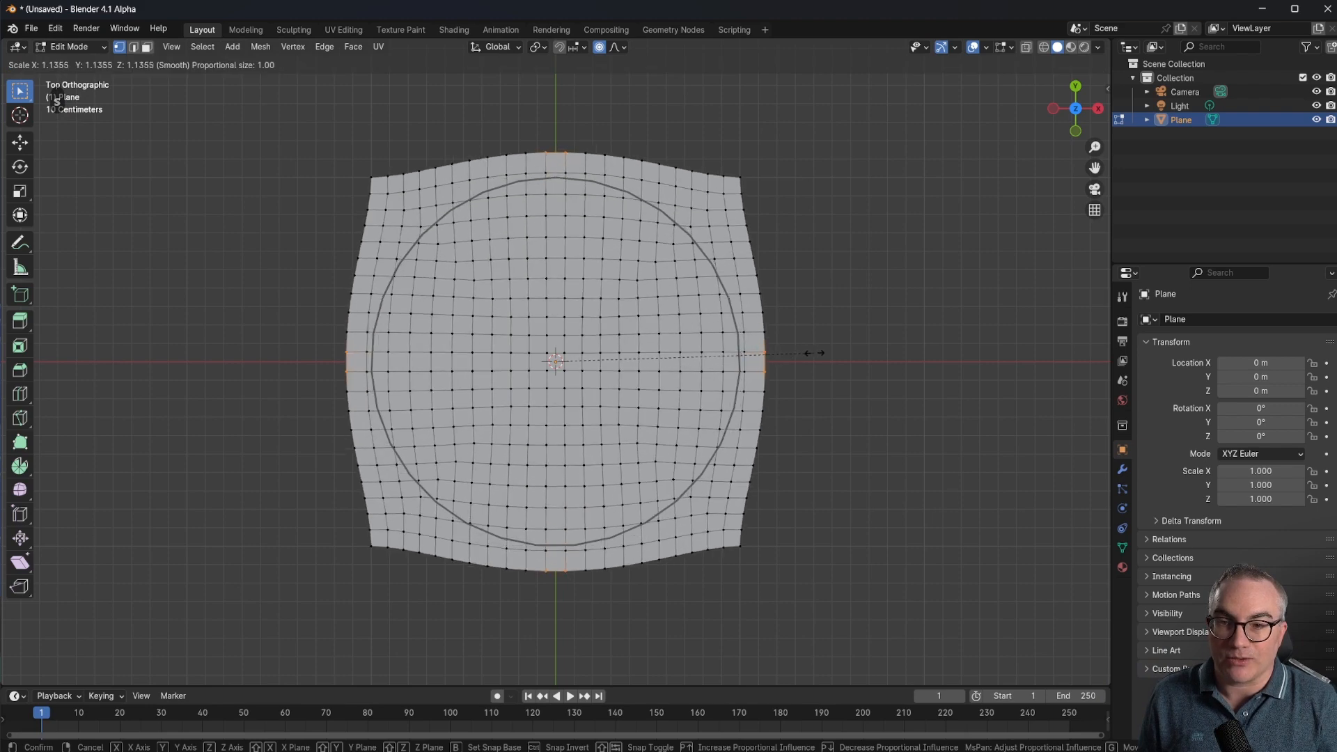
scroll(772, 352, "down", 3)
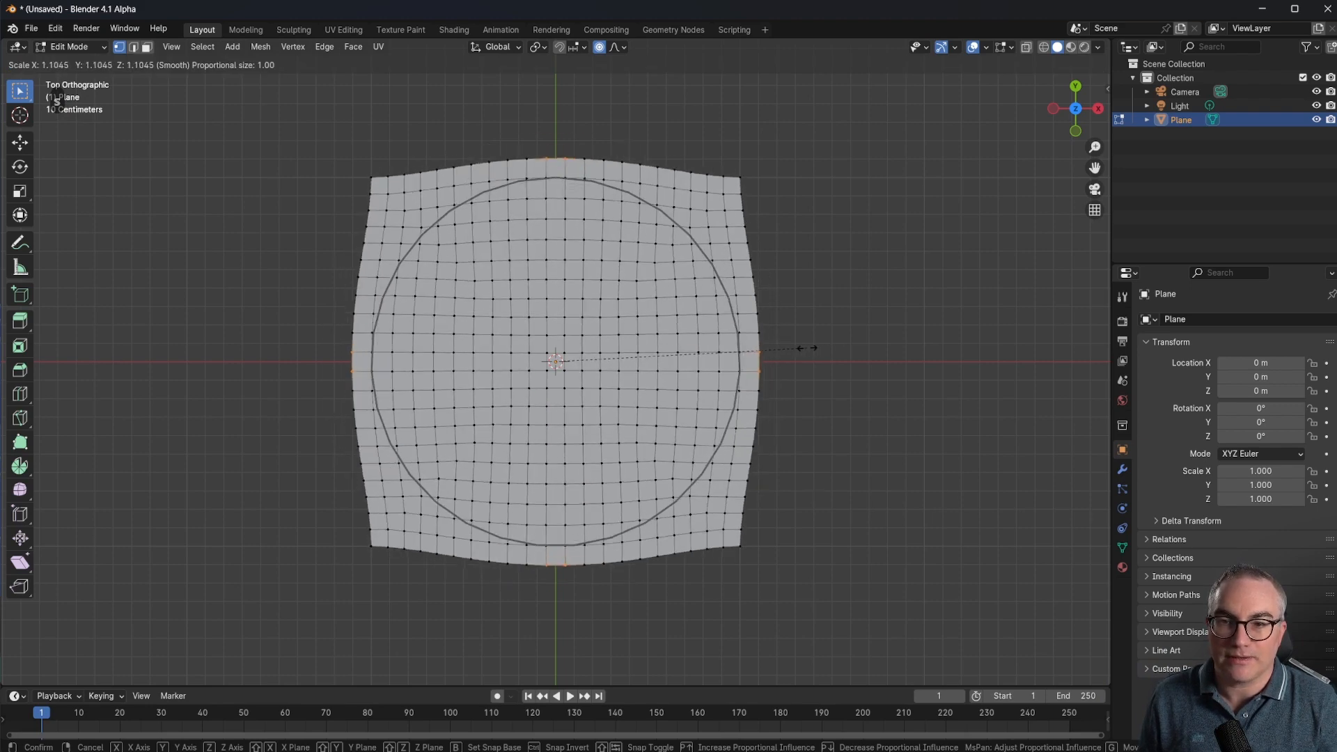
scroll(808, 348, "up", 7)
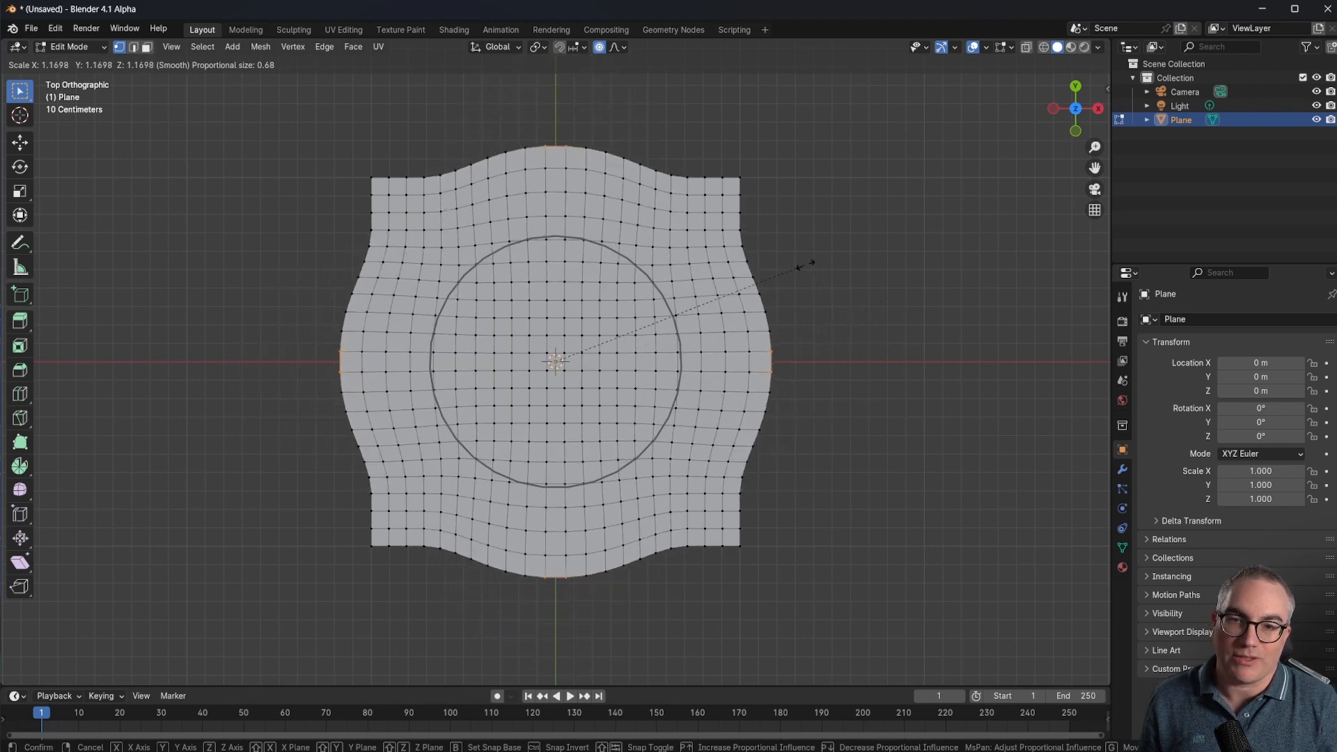
key("Escape")
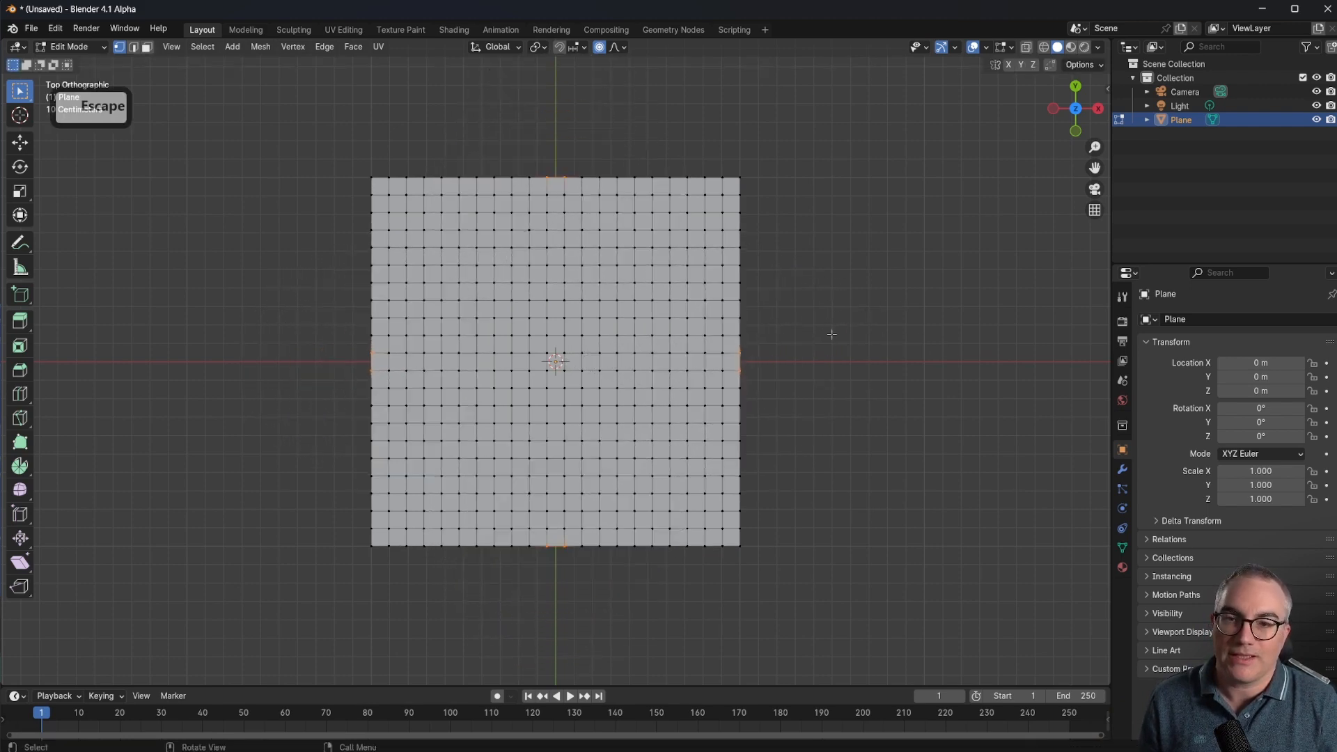
Scale the selected mid-edge vertices outward by about 1.16 with Smooth falloff and a proportional size of 1.46 m, bulging all four sides
left_click(617, 48)
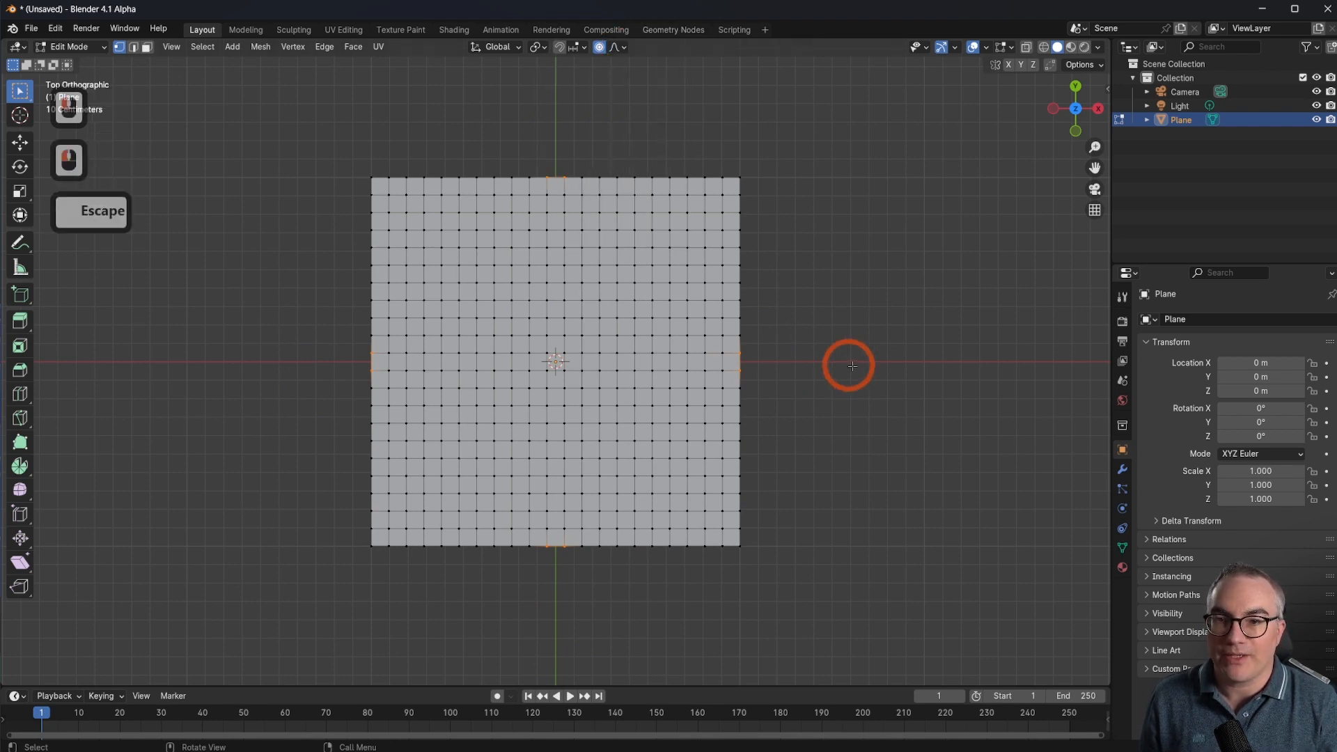
key("s")
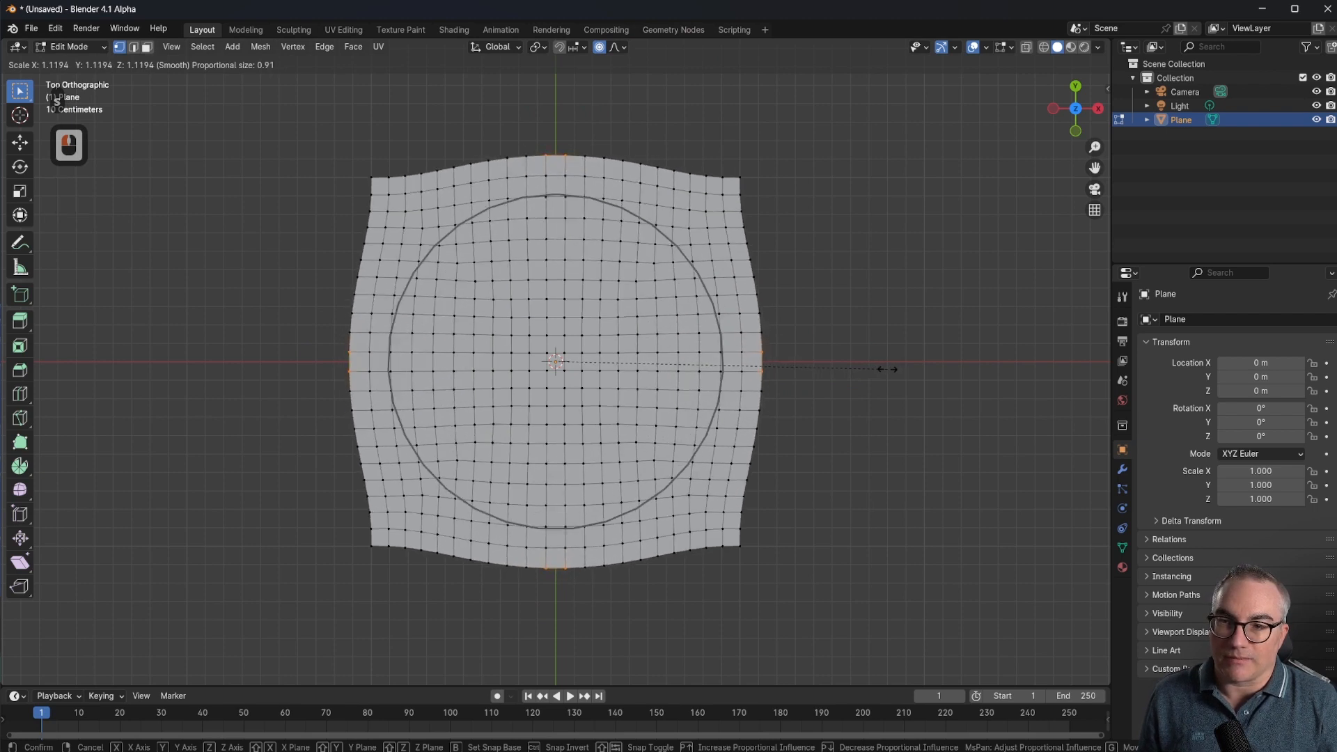
scroll(887, 369, "down", 2)
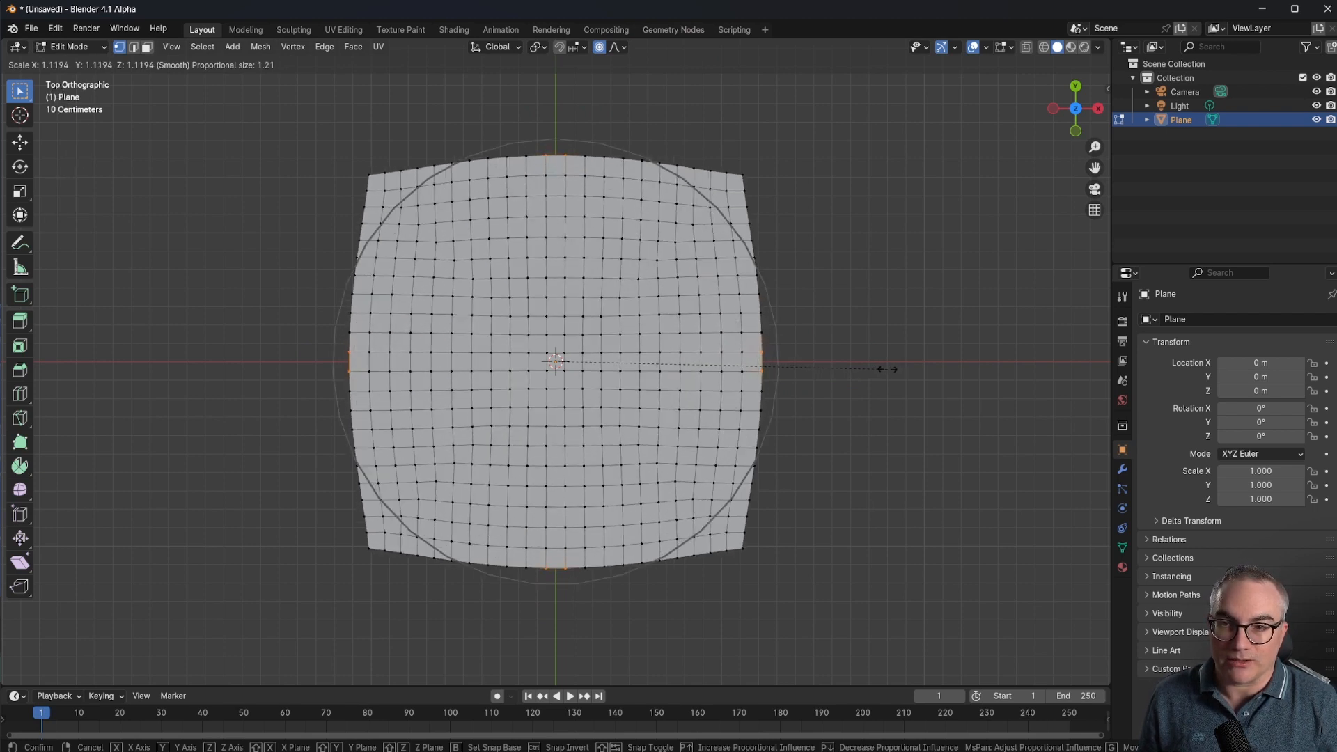
scroll(887, 370, "down", 2)
scroll(887, 369, "up", 3)
scroll(887, 369, "down", 3)
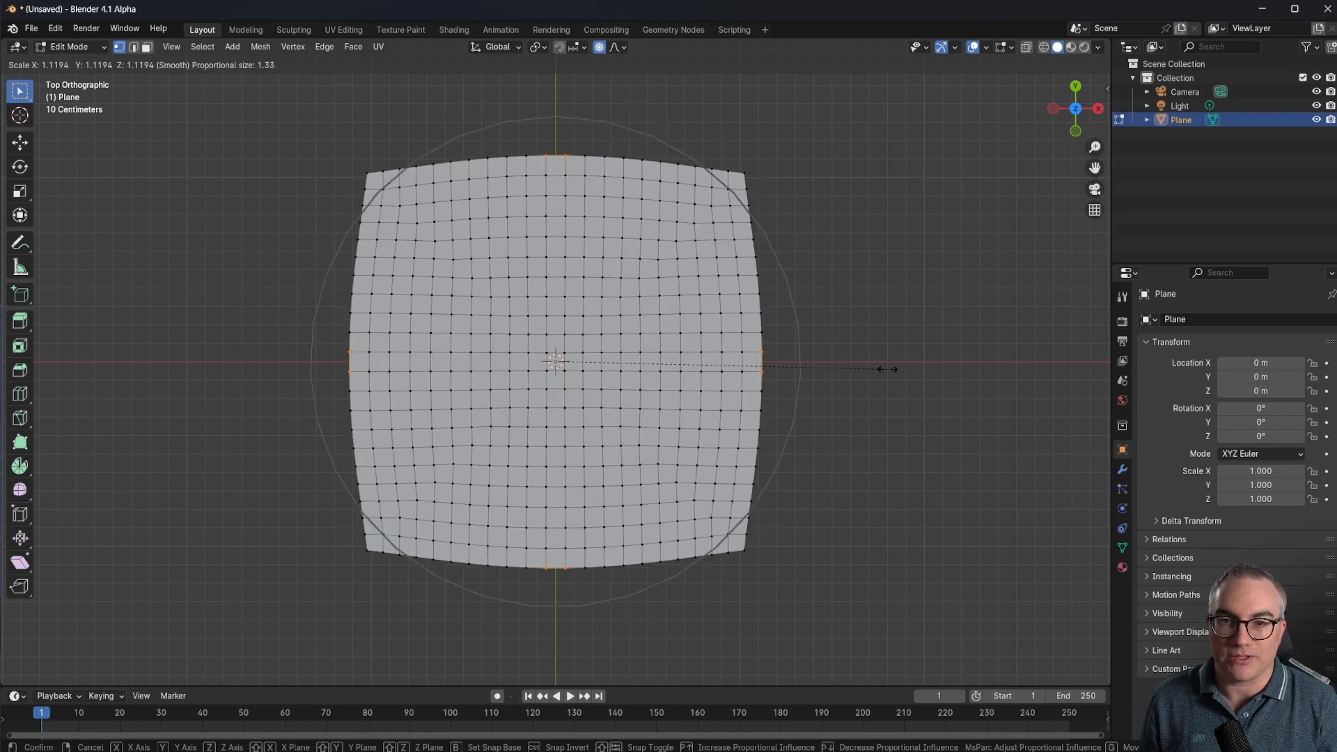
scroll(887, 369, "up", 1)
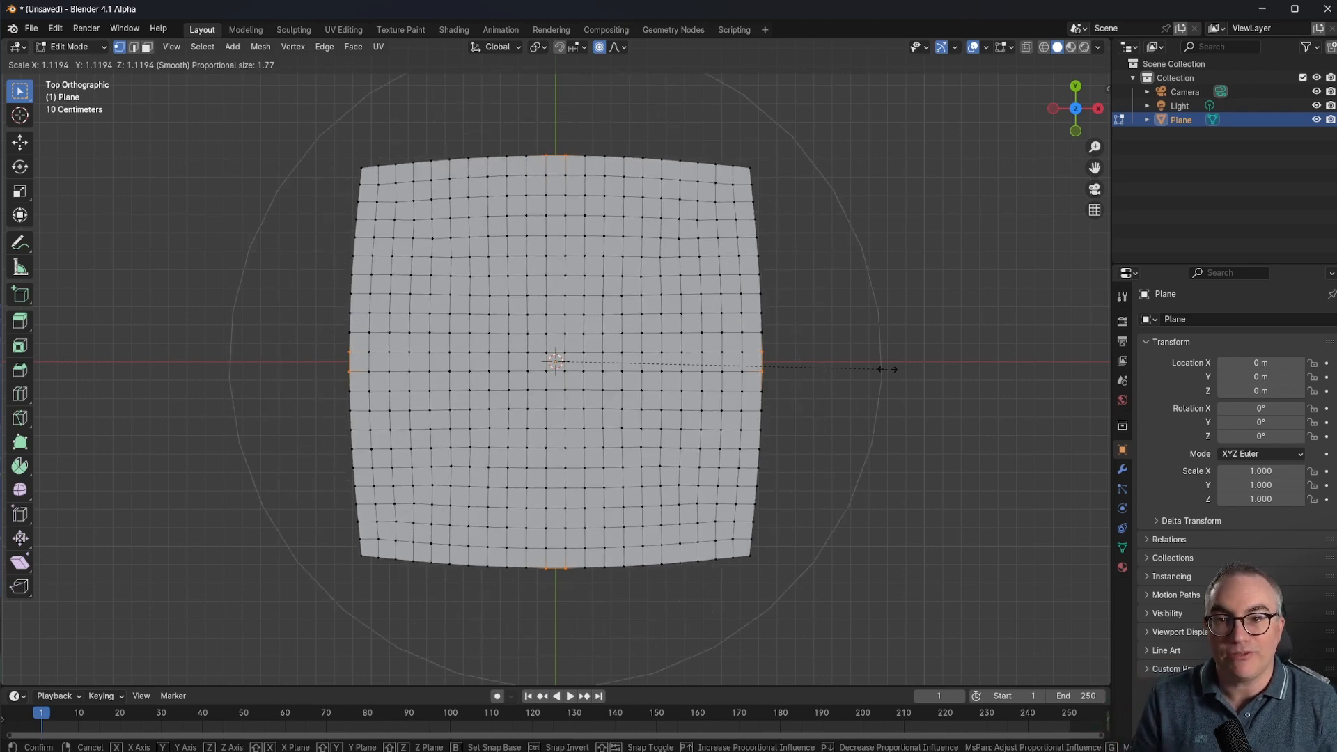
scroll(888, 369, "up", 1)
scroll(887, 370, "down", 2)
scroll(888, 369, "up", 1)
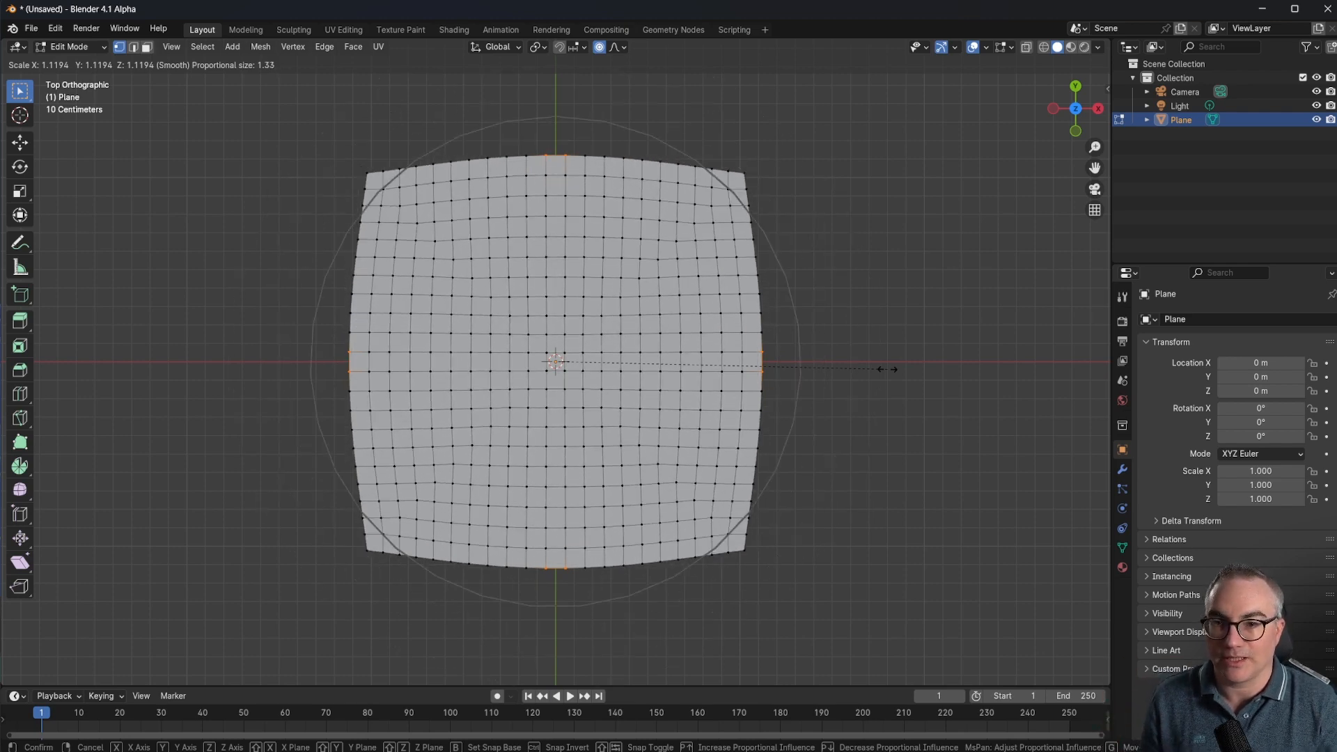
scroll(888, 369, "down", 1)
scroll(897, 368, "down", 1)
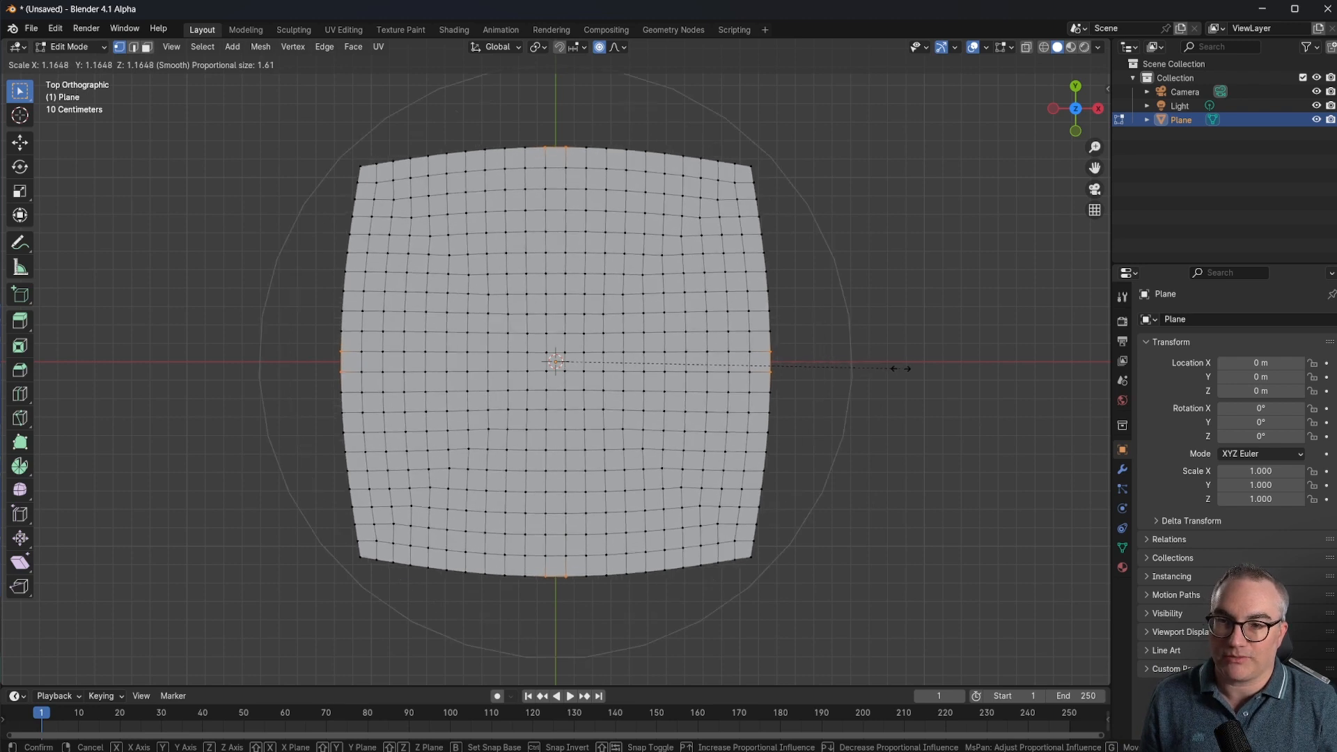
scroll(903, 368, "up", 1)
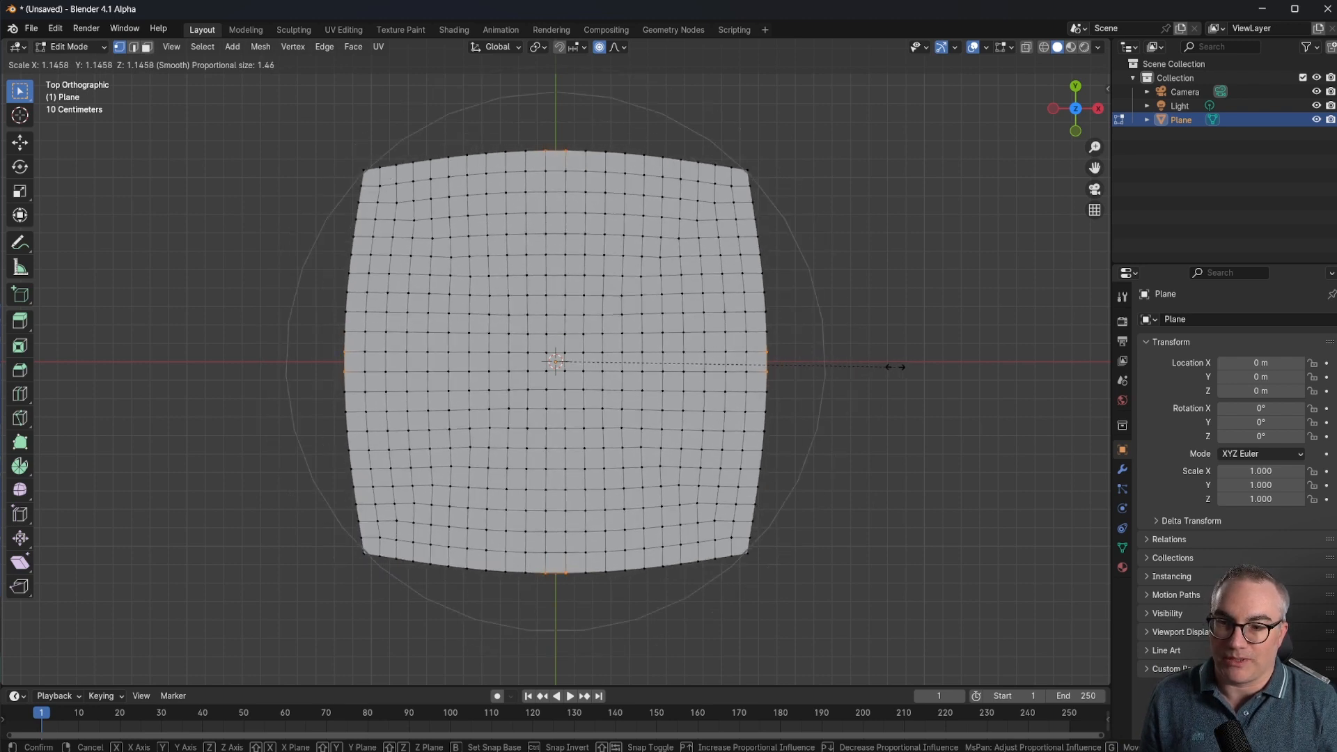
scroll(901, 366, "up", 1)
scroll(901, 366, "down", 1)
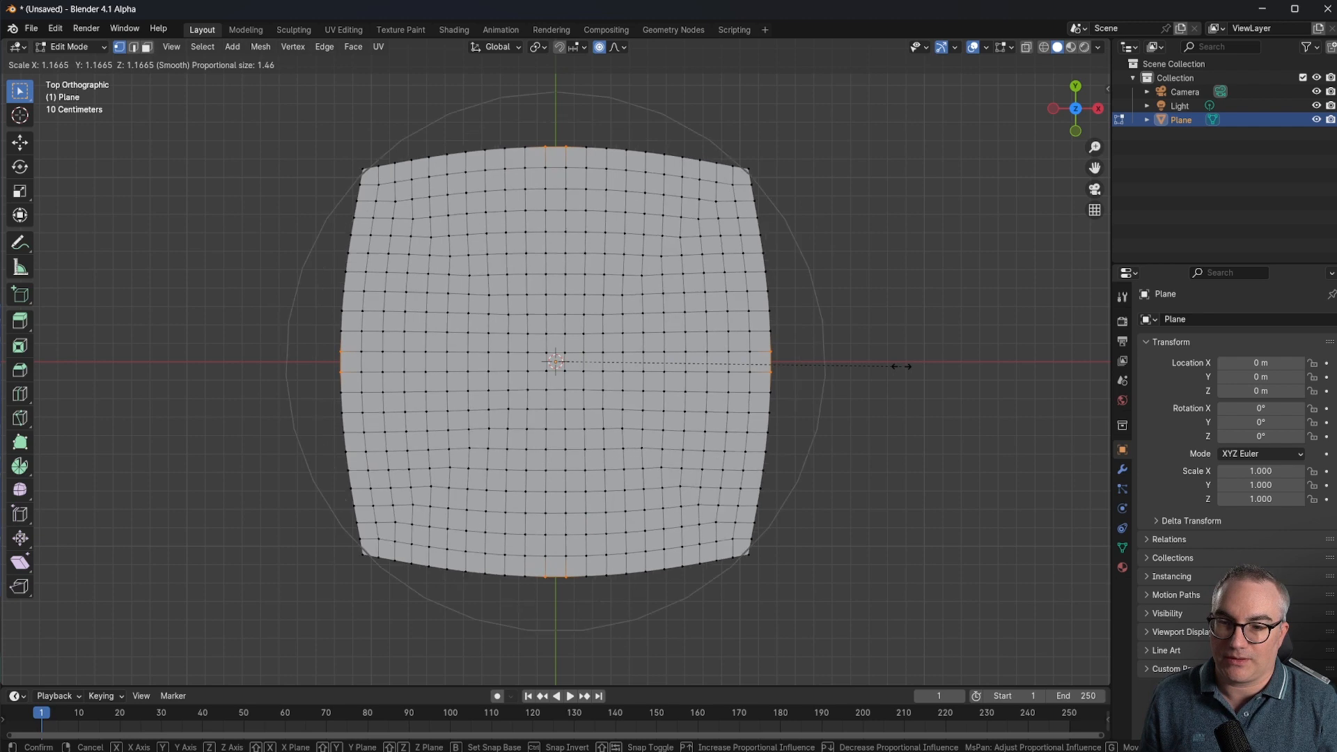
left_click(898, 366)
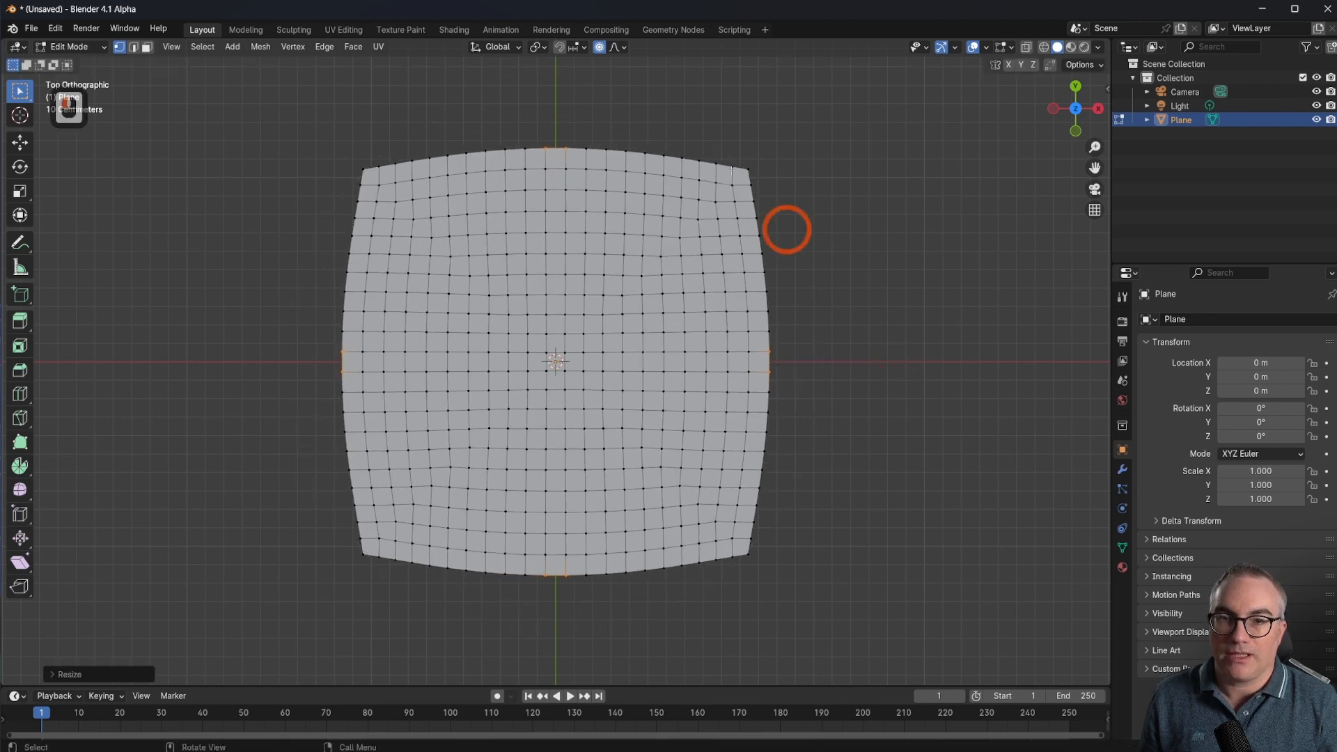
Select only the four corner vertices of the bulged plane
left_click(363, 169)
left_click(749, 169, "shift")
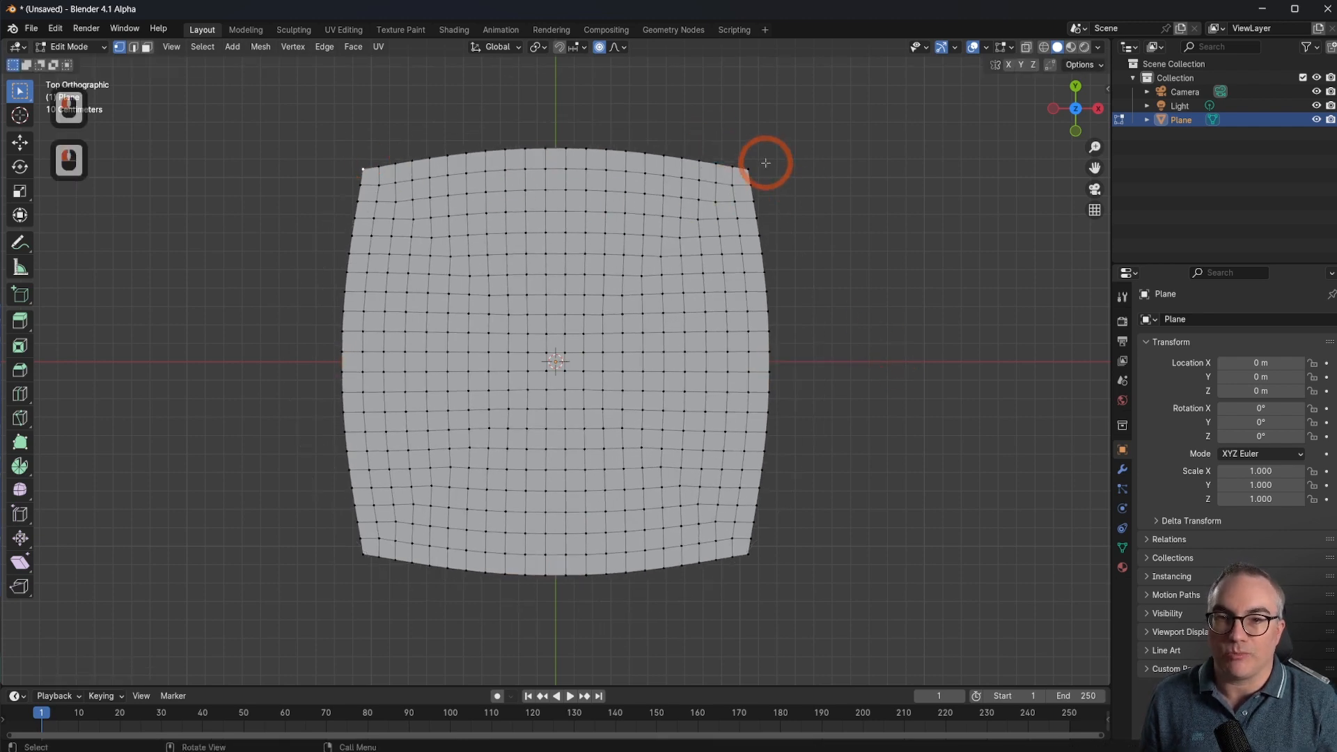
left_click(754, 560, "shift")
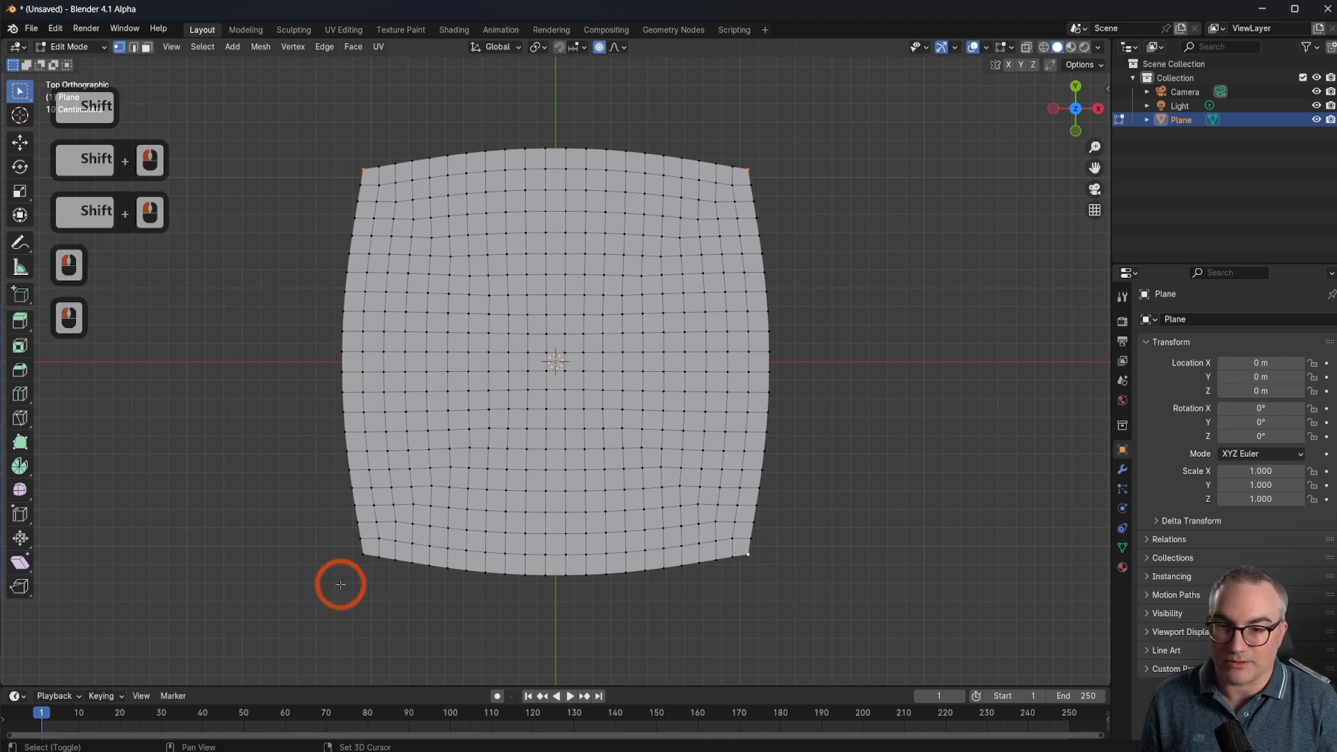
left_click(364, 555, "shift")
Scale the four corner vertices inward to about 0.93 with Sharp falloff and a proportional size of about 0.42 m
left_click(606, 49)
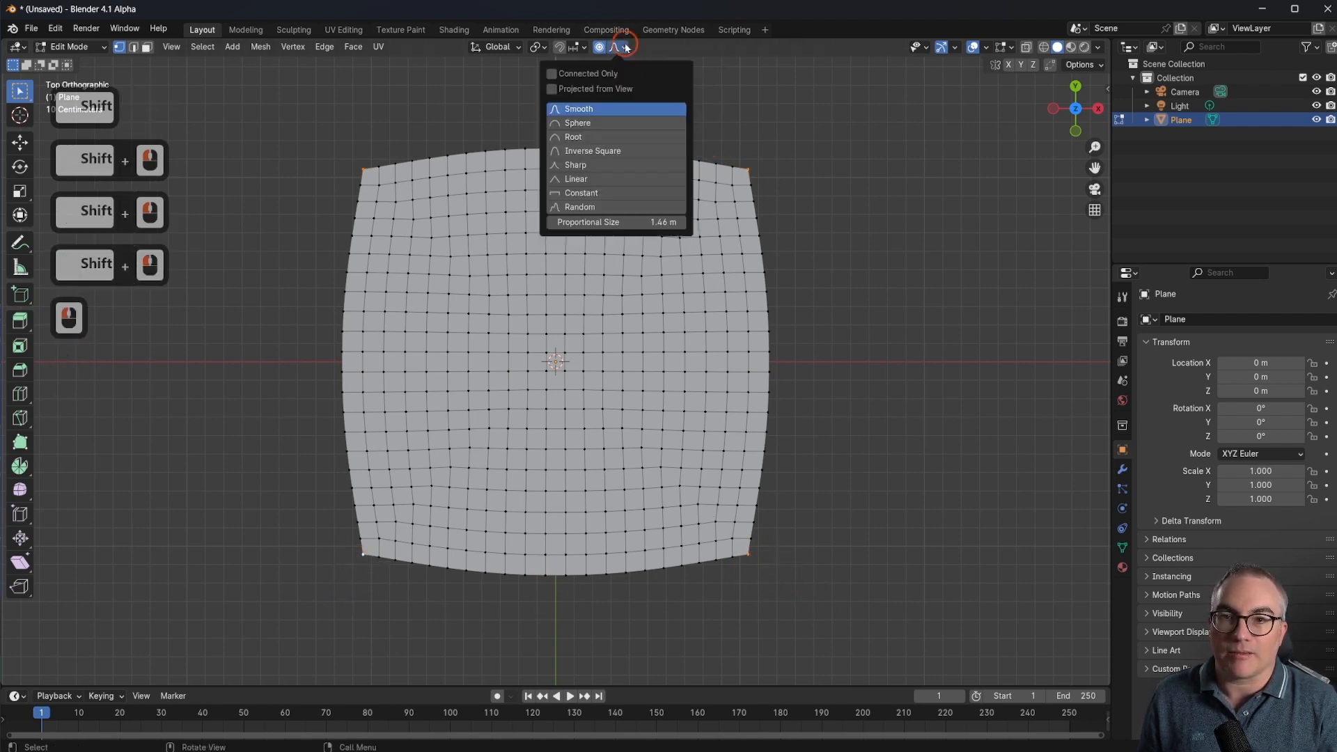
left_click(635, 172)
key("s")
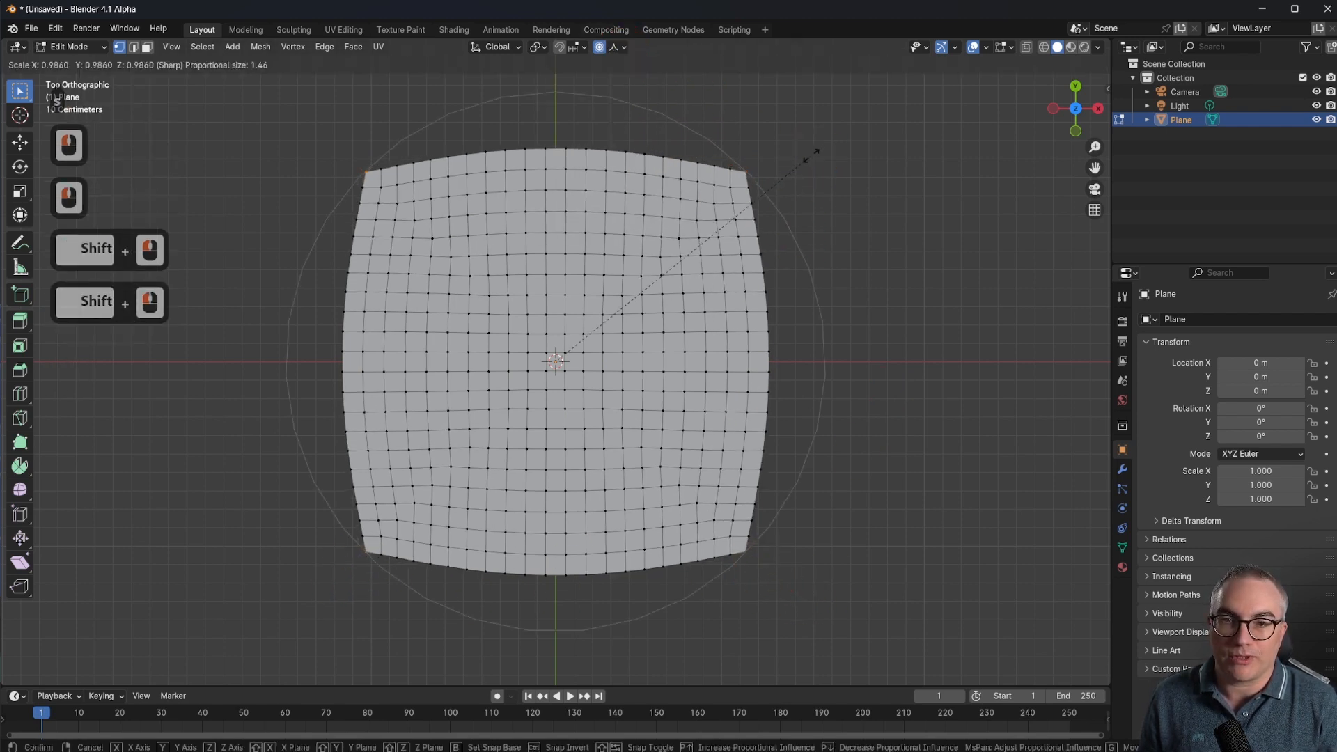
scroll(806, 159, "up", 6)
scroll(806, 159, "up", 3)
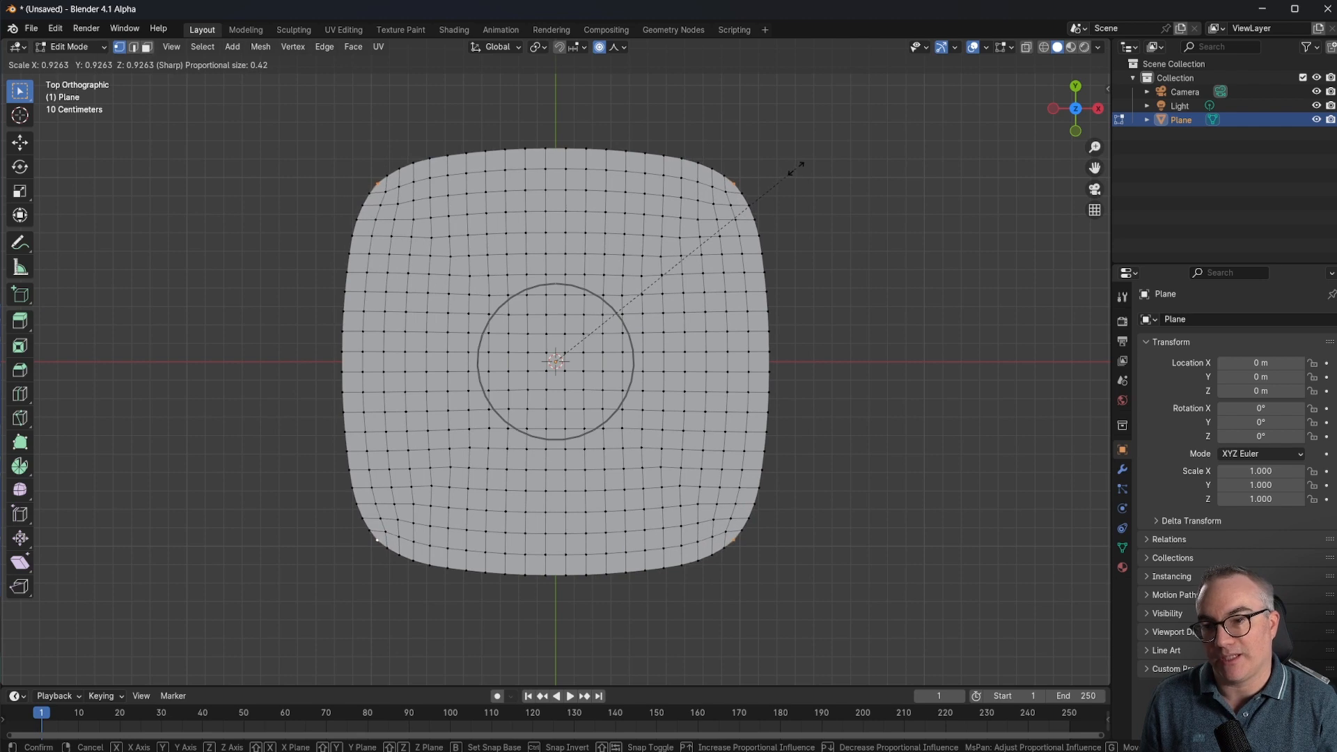
left_click(798, 169)
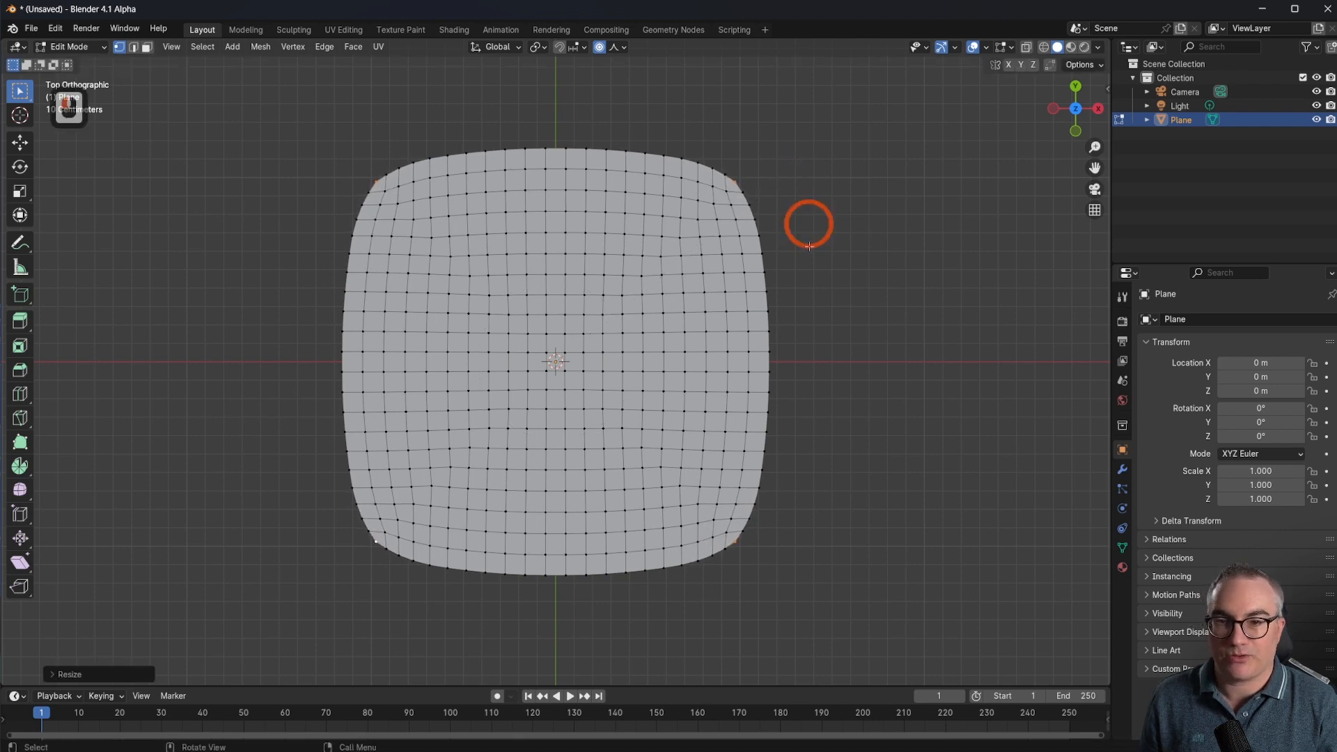
Scale the corner vertices slightly further inward with Sharp falloff and a proportional size of about 0.35 m to soften the corners
key("Tab")
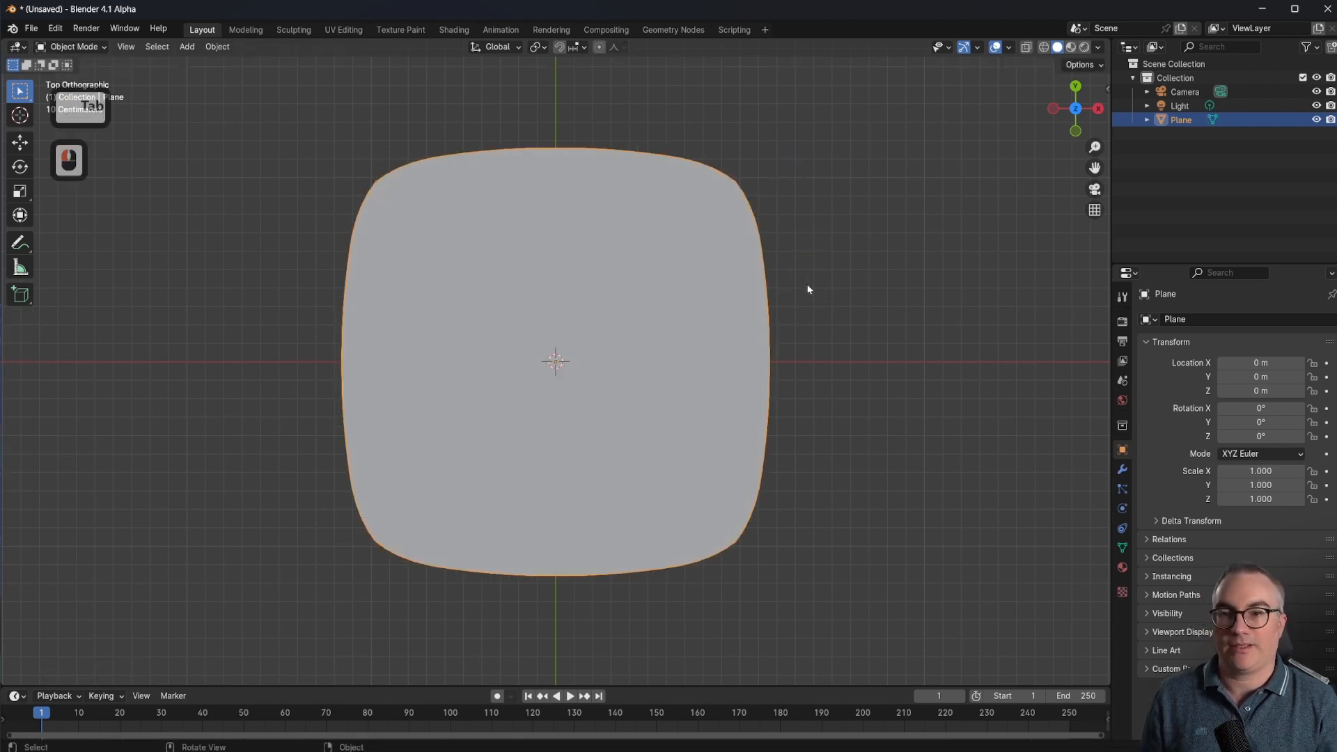
scroll(808, 290, "up", 4)
middle_click_drag(859, 164, 840, 489, "shift")
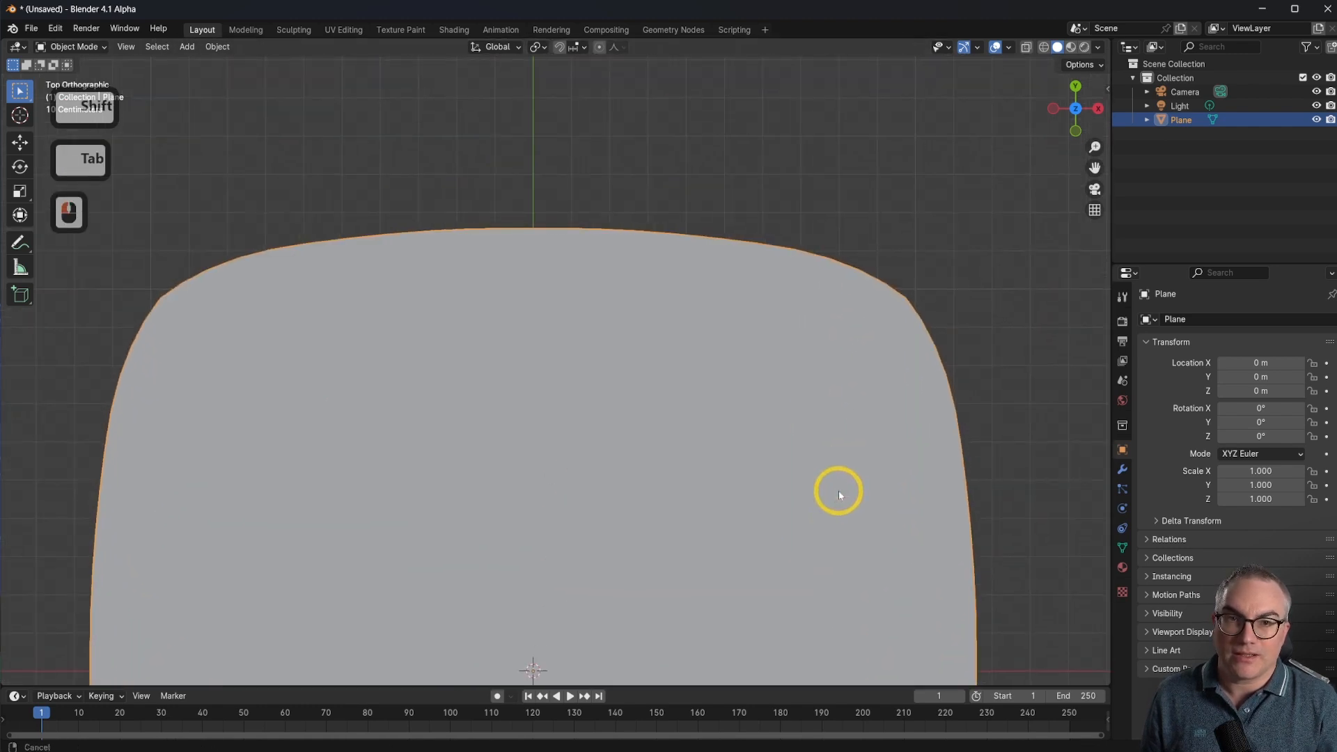
key("Tab")
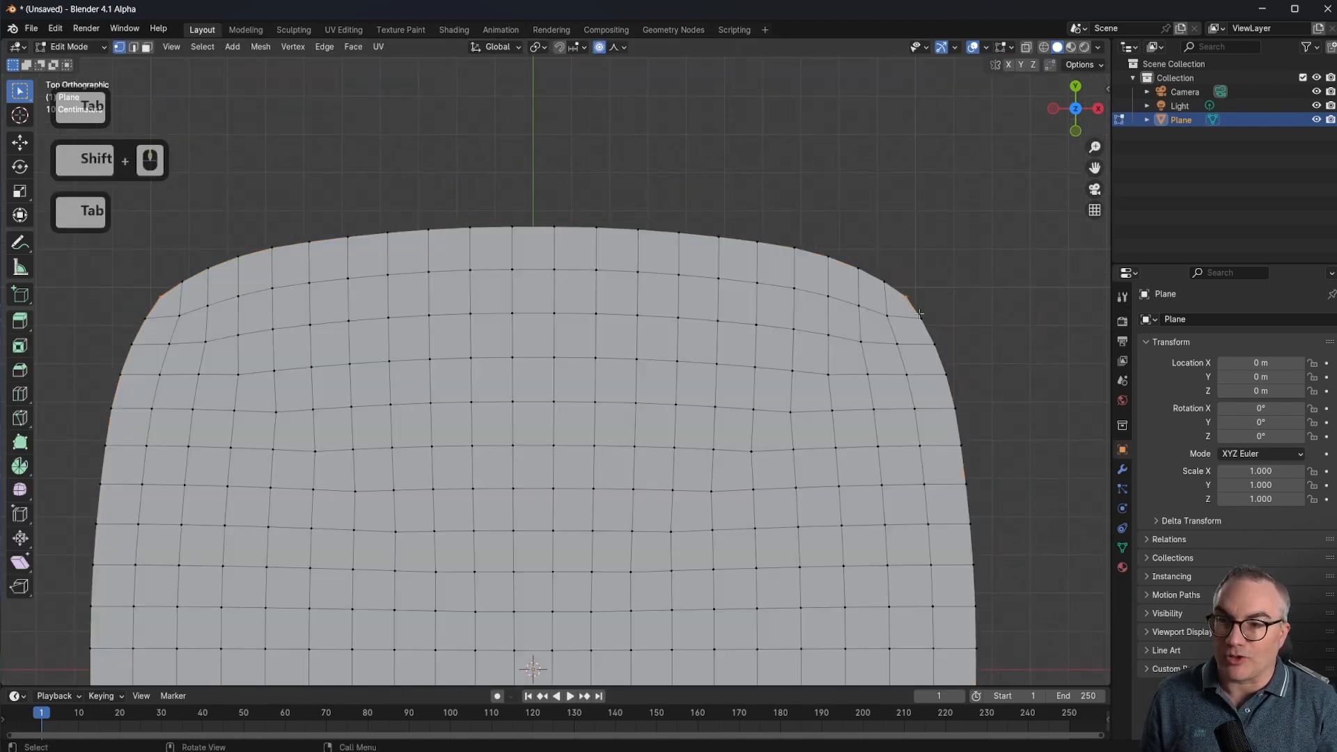
key("s")
scroll(917, 315, "up", 3)
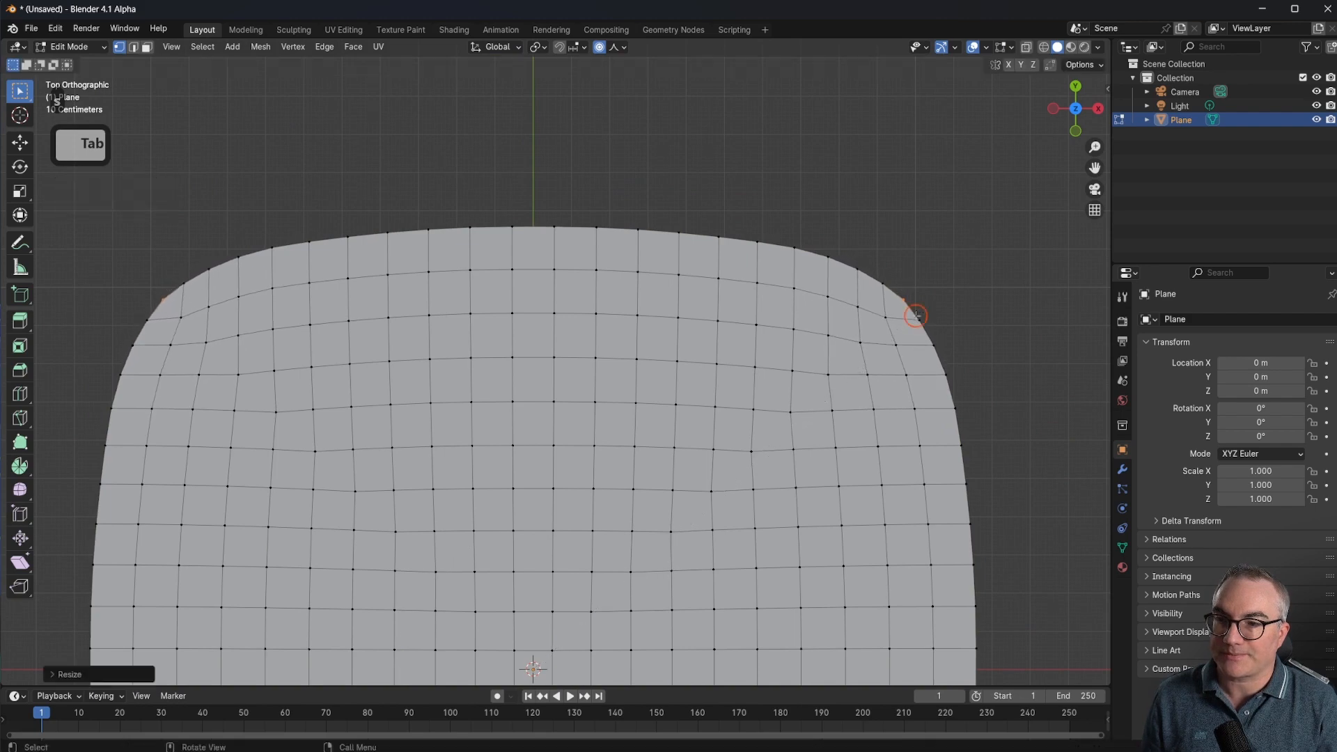
left_click(914, 315)
Select only the four vertices around the face at the centre of the plane
key("Tab")
key("shift+c")
scroll(705, 330, "up", 3)
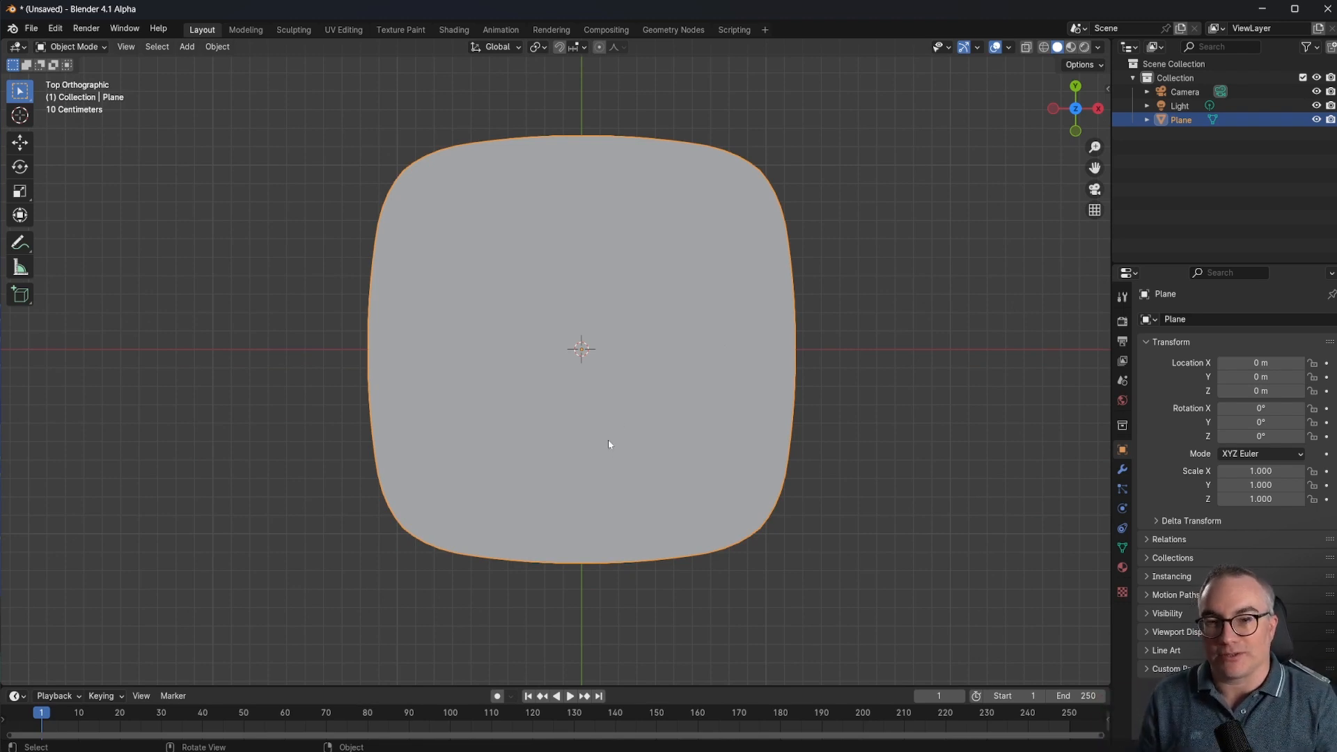
middle_click_drag(649, 496, 346, 388)
middle_click_drag(700, 372, 712, 416)
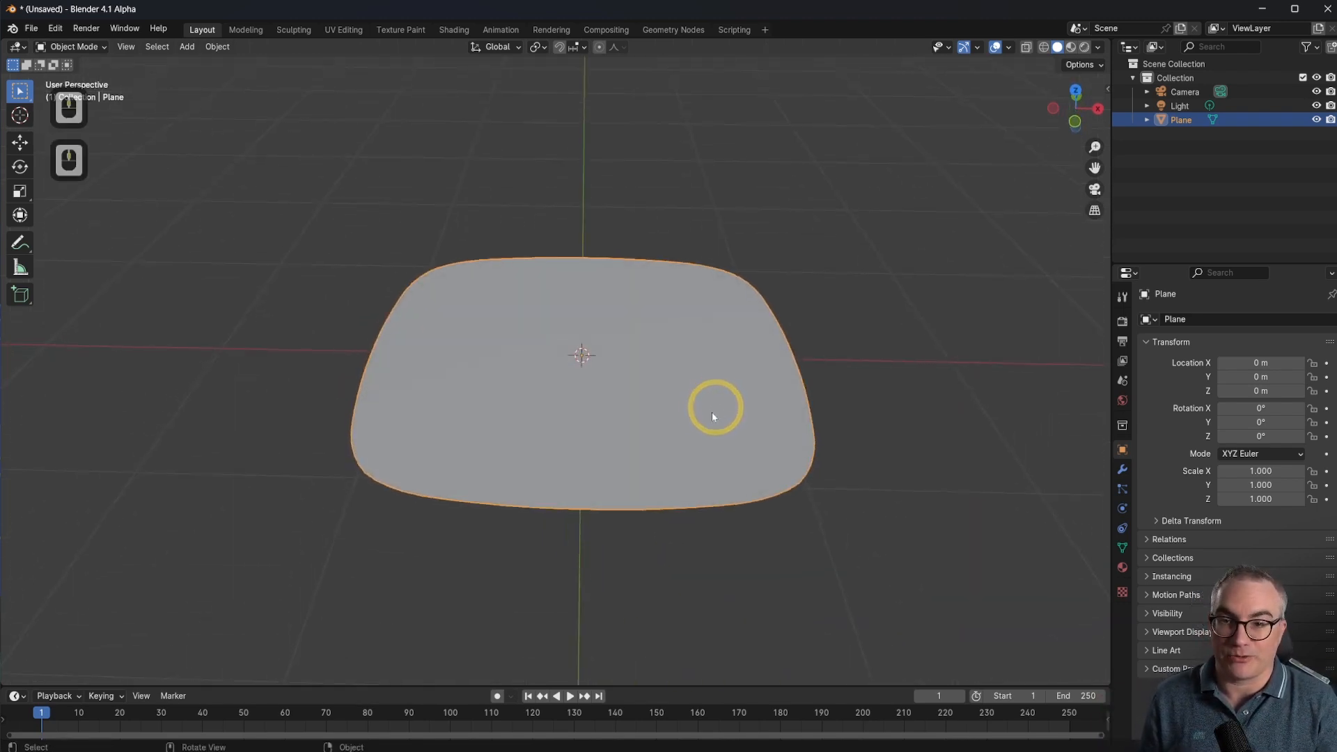
key("Tab")
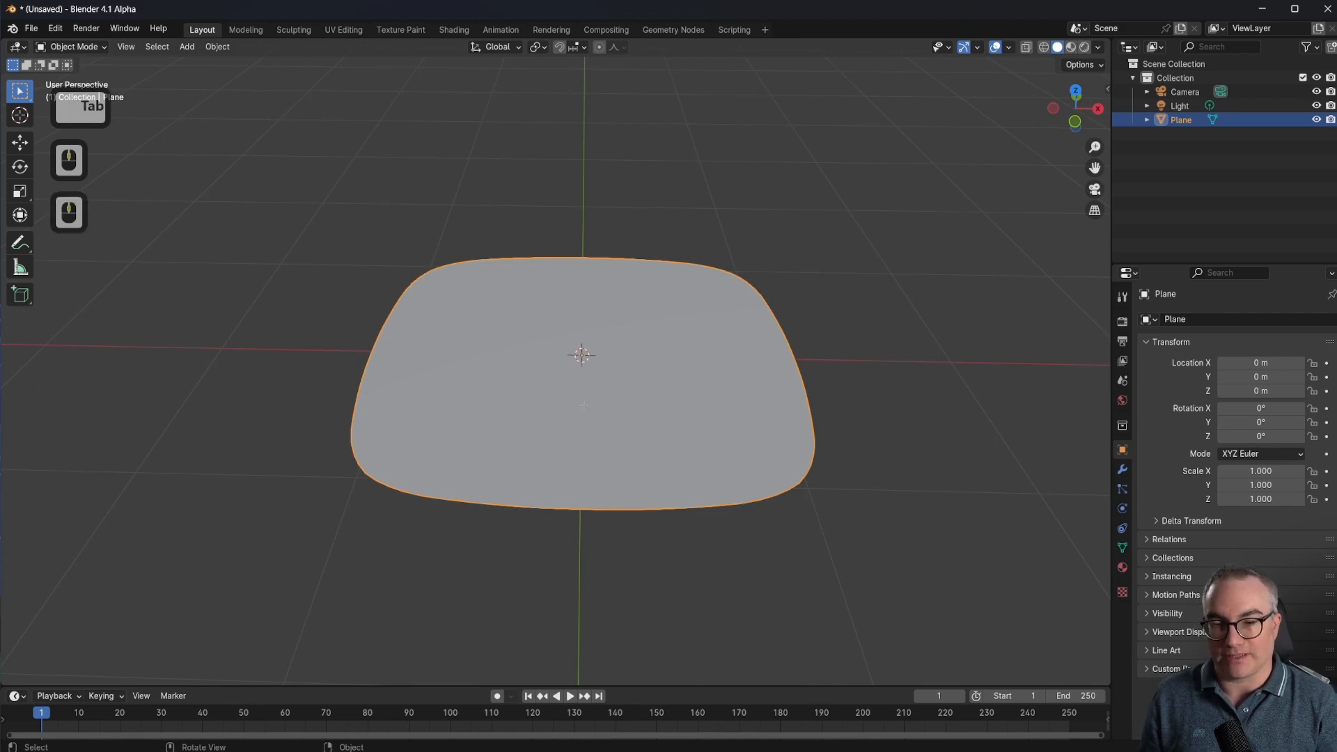
middle_click_drag(594, 374, 597, 435)
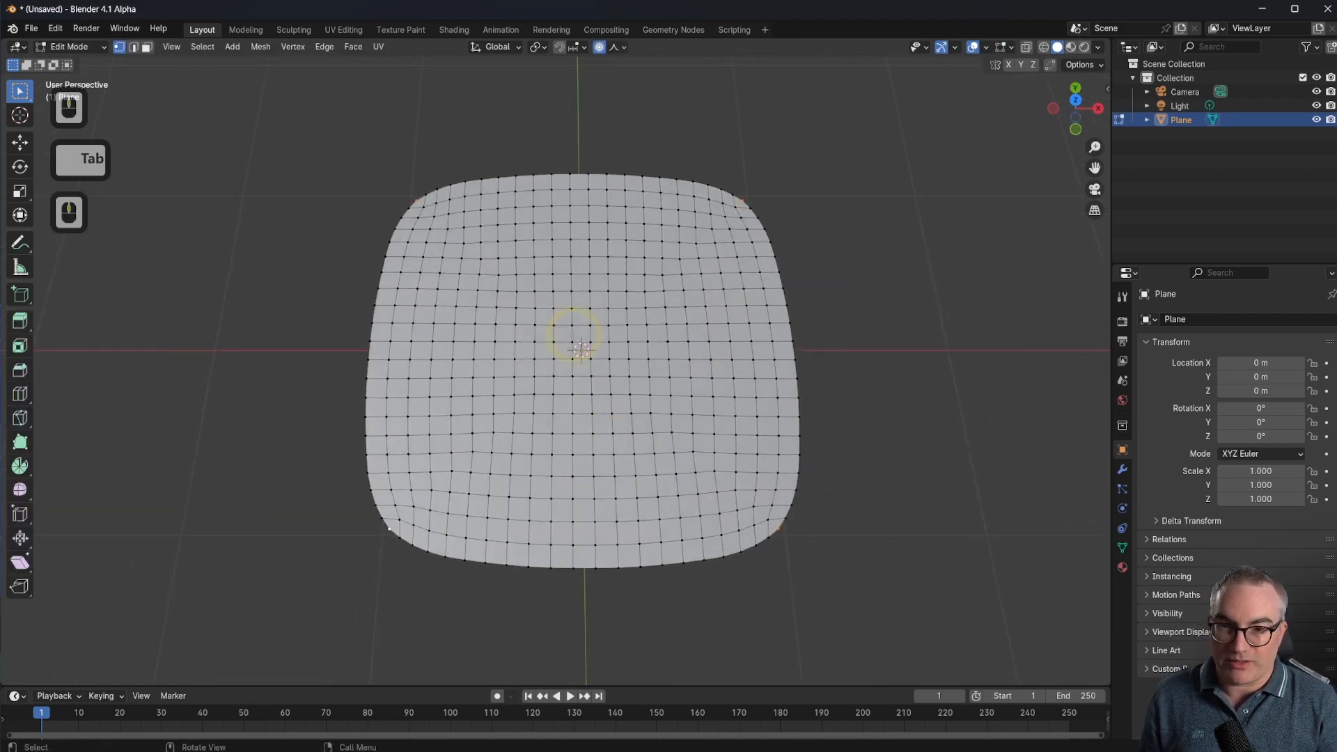
left_click_drag(570, 337, 598, 360)
scroll(597, 359, "up", 5)
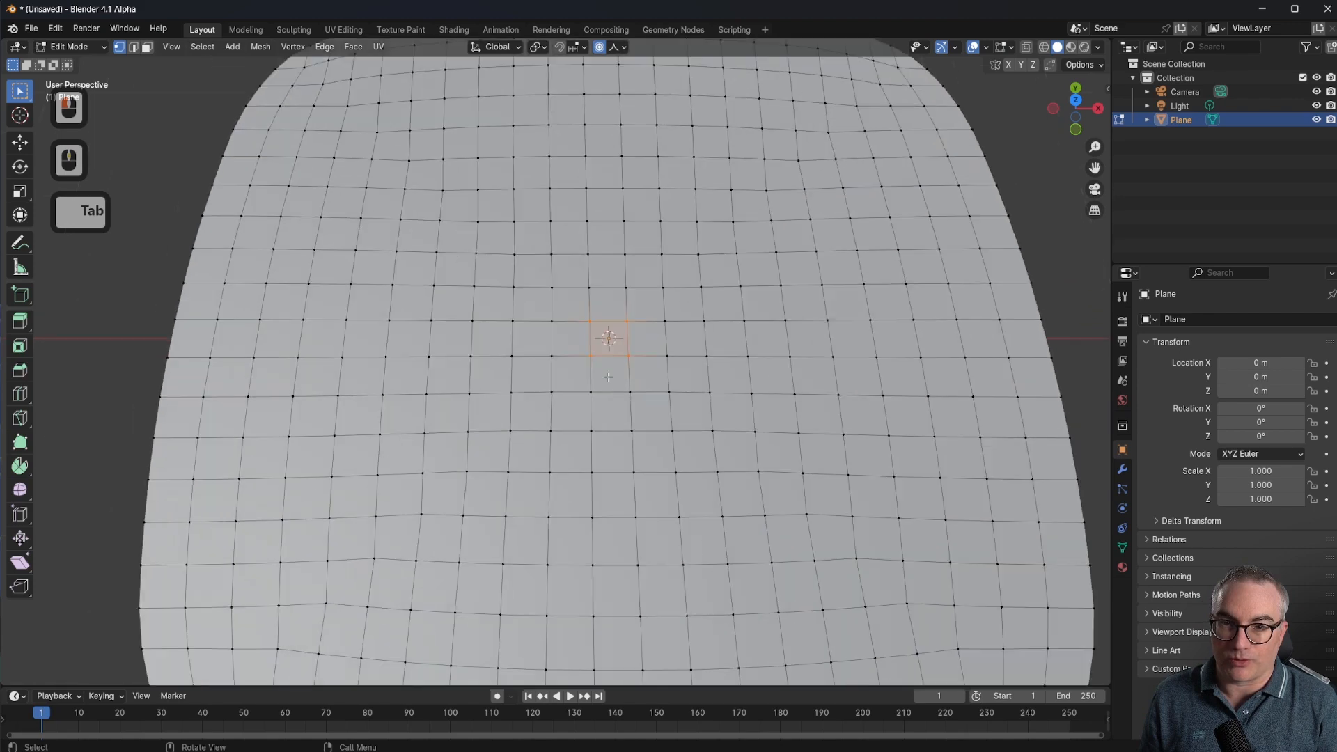
Set the proportional editing falloff to Inverse Square
key("KP_7")
scroll(608, 377, "down", 6)
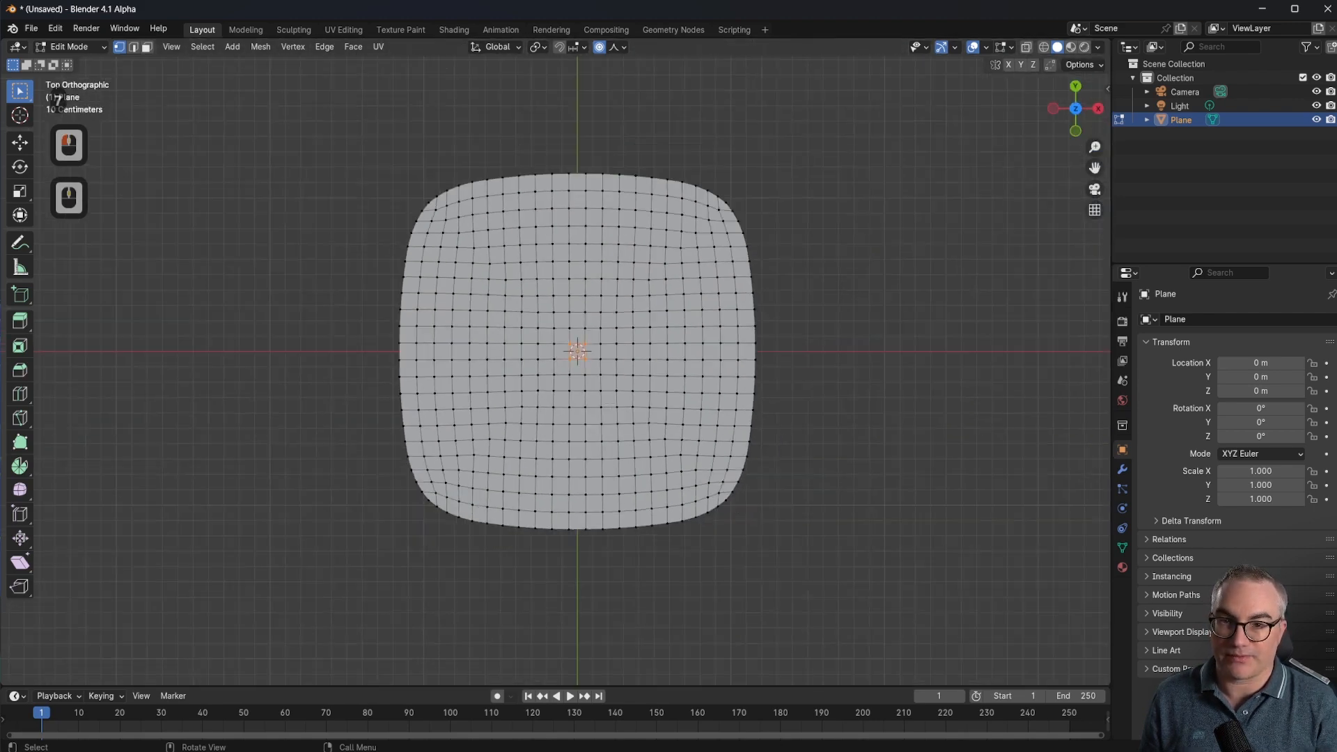
middle_click_drag(608, 377, 632, 294)
key("KP_1")
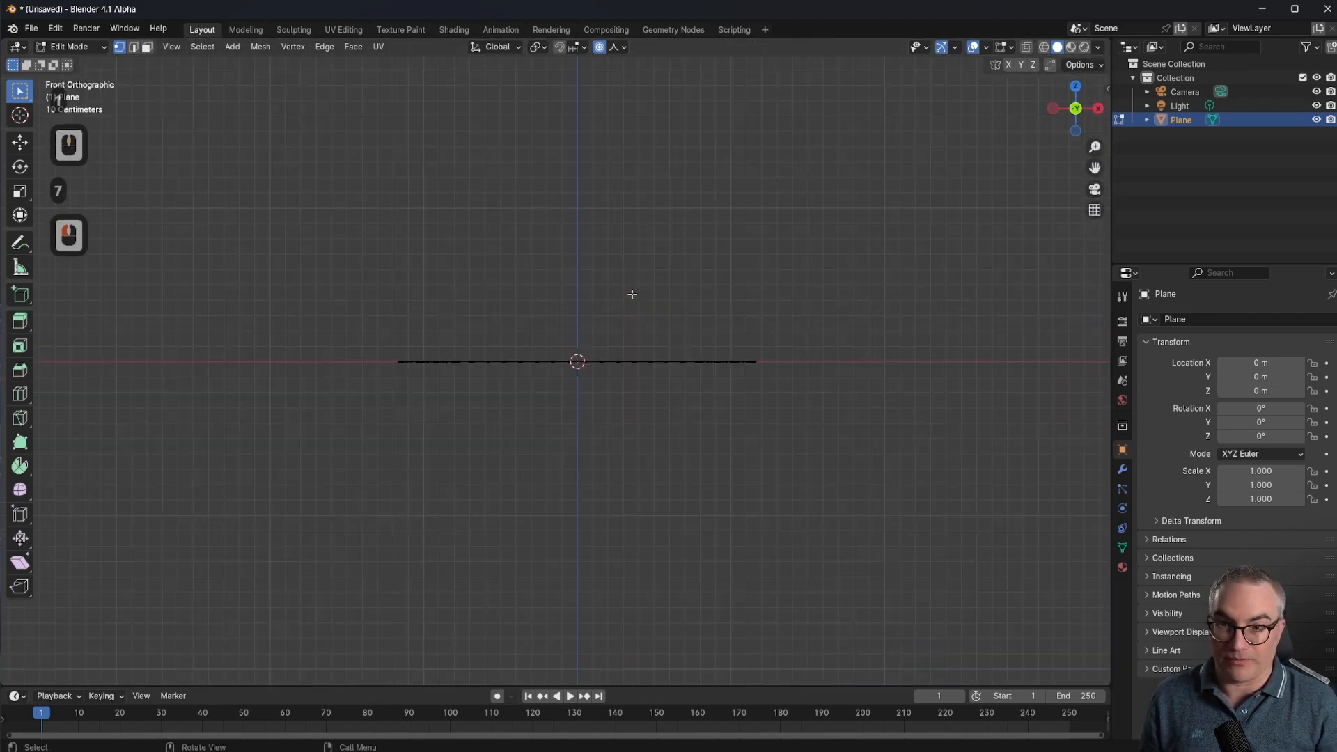
scroll(633, 294, "up", 5)
scroll(632, 294, "down", 1)
scroll(578, 313, "down", 1)
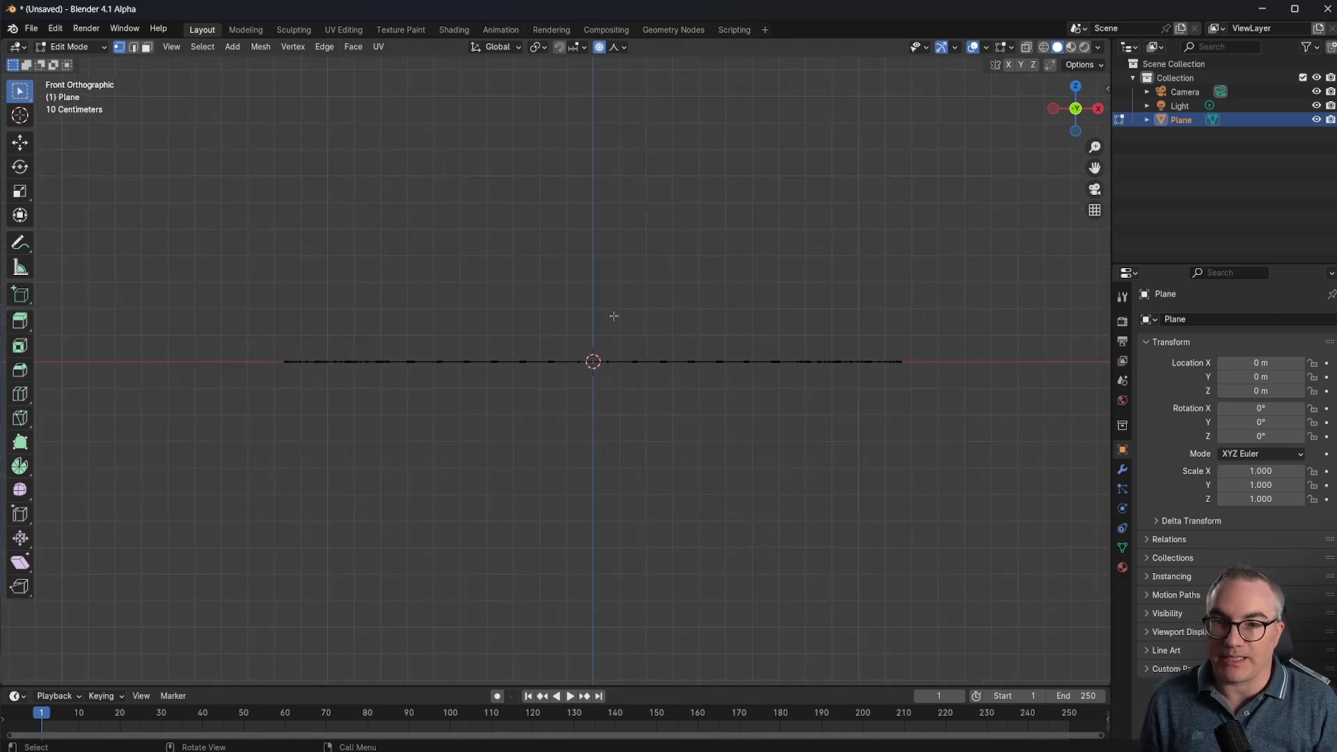
left_click(616, 47)
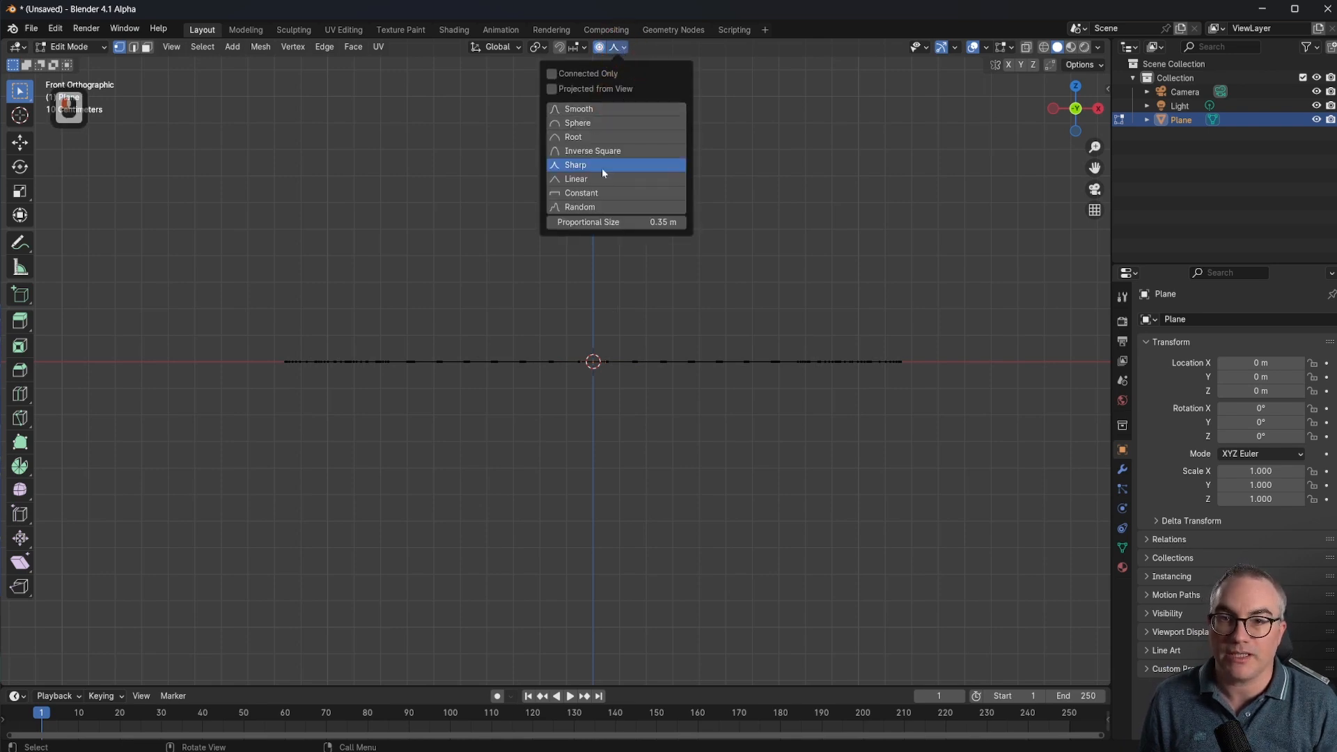
left_click(591, 152)
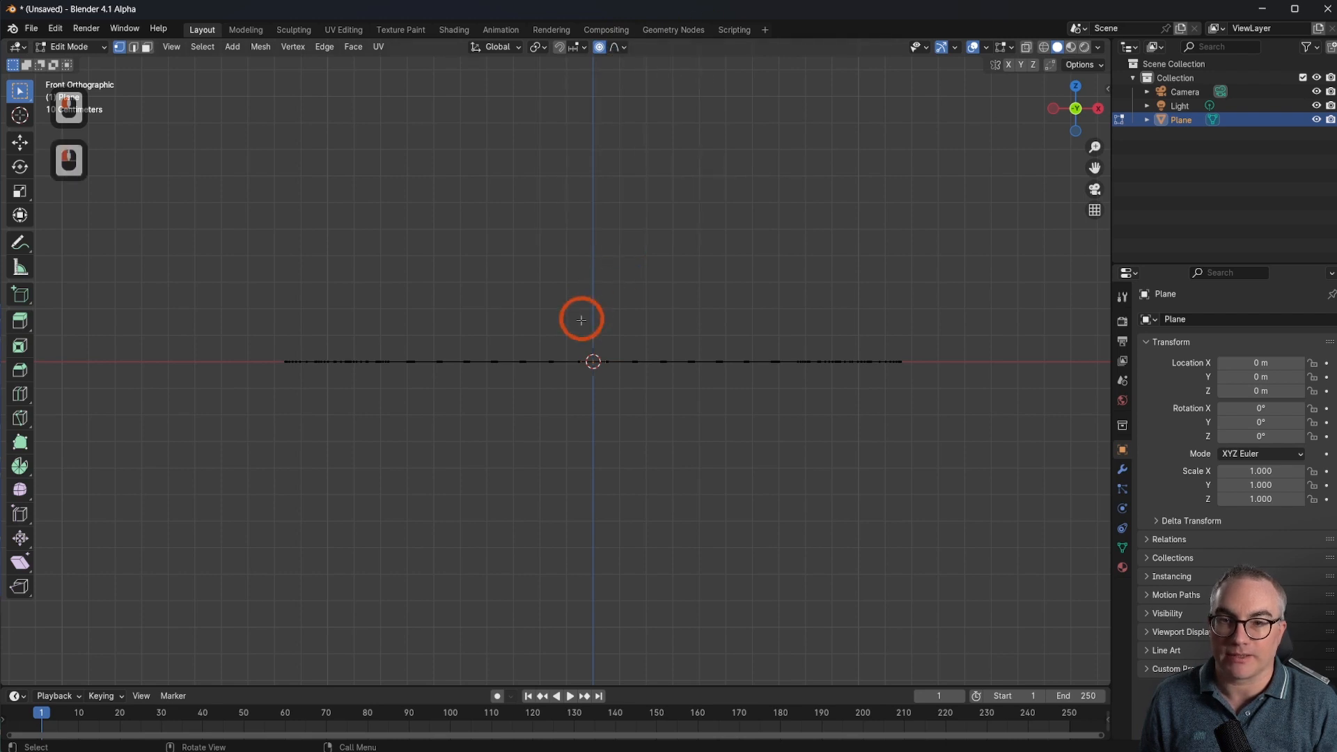
Raise the central vertices about 0.5 m along Z with a proportional size of about 1.33 m, doming the whole plane
key("g")
key("z")
scroll(585, 292, "down", 5)
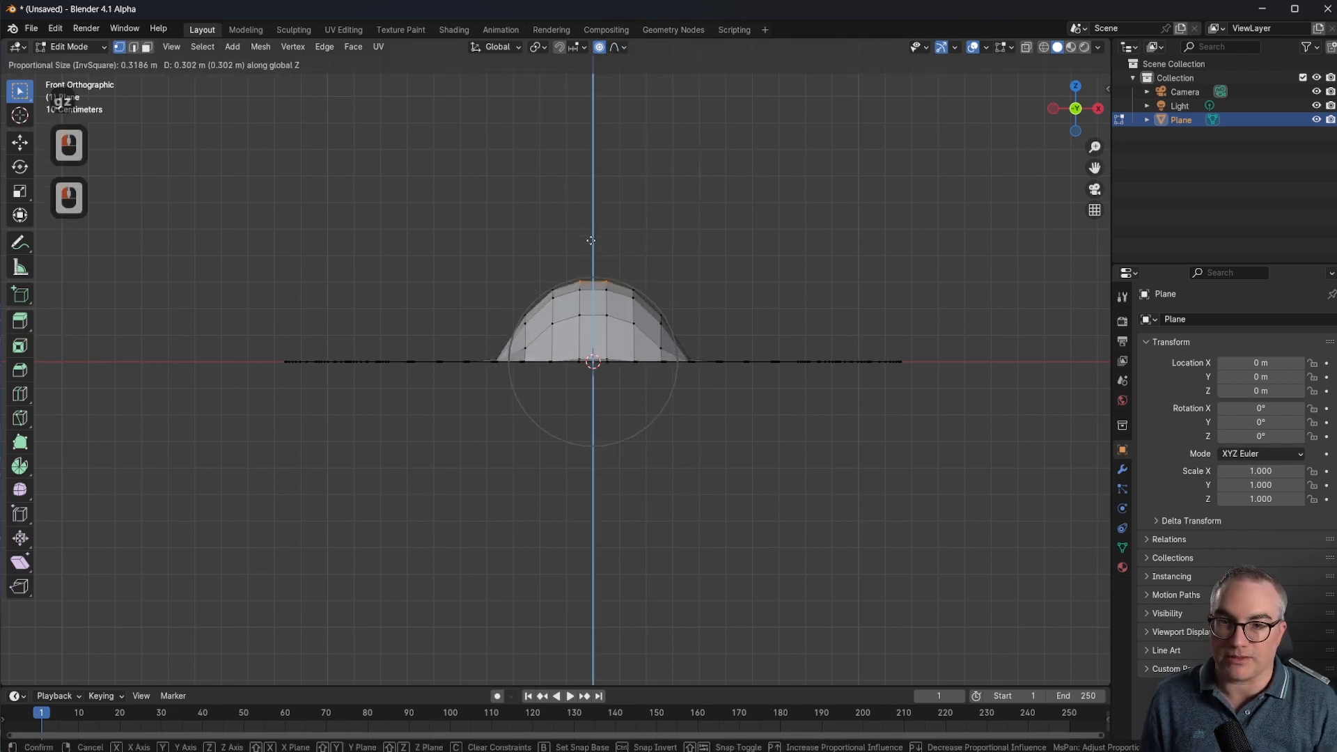
scroll(590, 240, "down", 8)
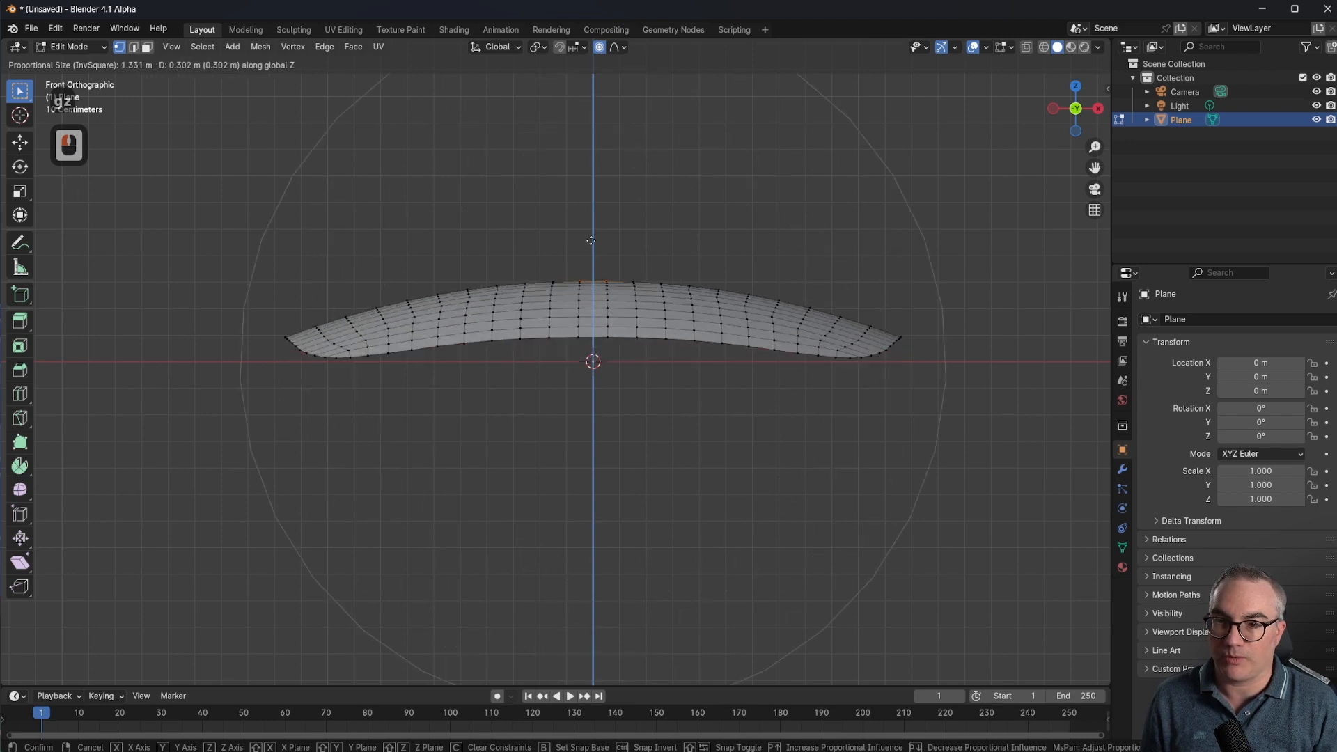
scroll(591, 241, "down", 1)
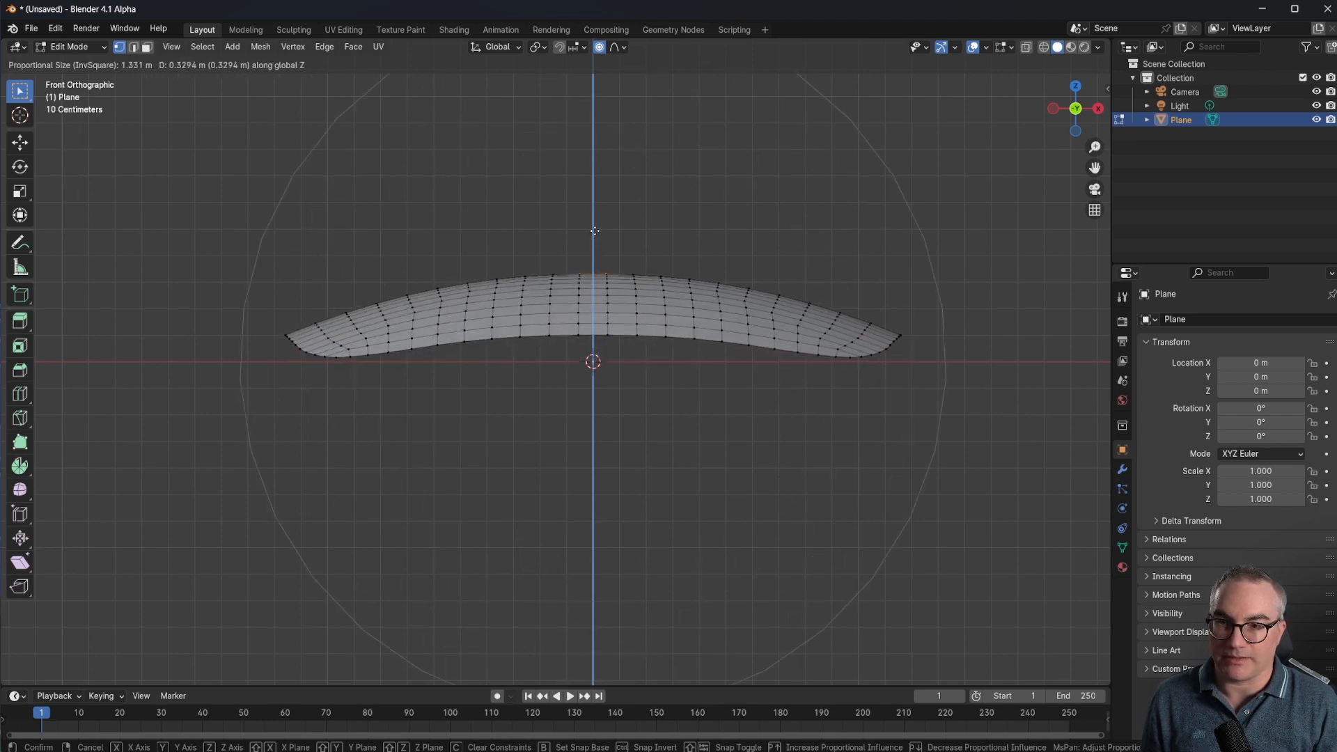
left_click(597, 189)
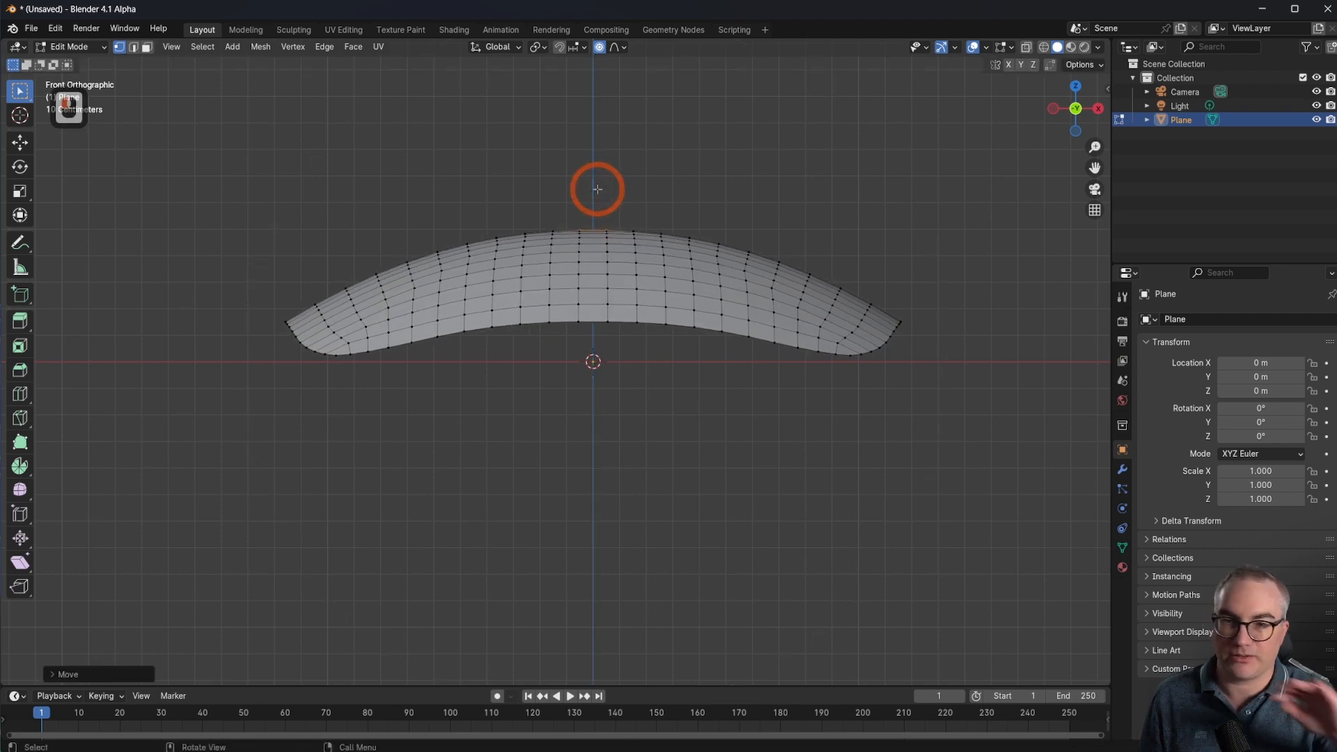
Return to Object Mode and apply smooth shading to the domed plane
key("Tab")
middle_click_drag(620, 195, 614, 281)
scroll(613, 278, "down", 4)
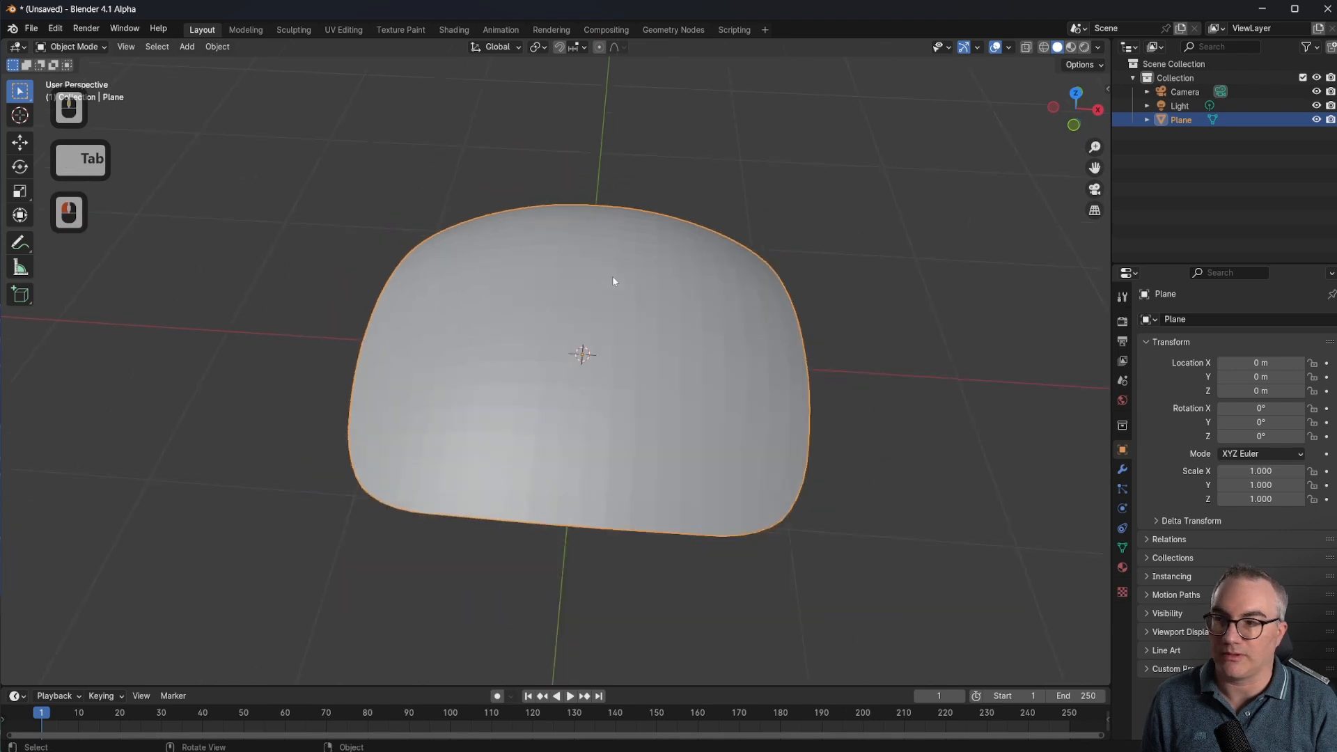
key("KP_7")
scroll(613, 278, "up", 3)
right_click(613, 276)
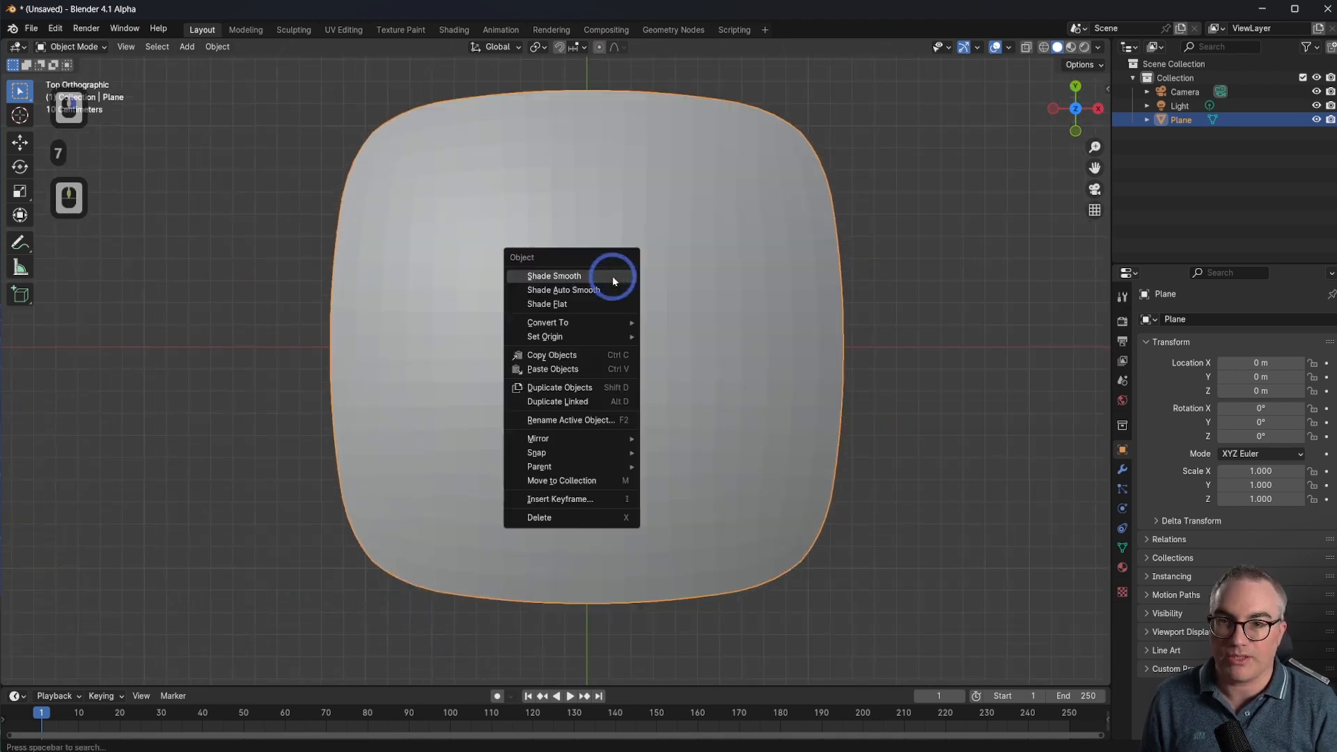
left_click(598, 276)
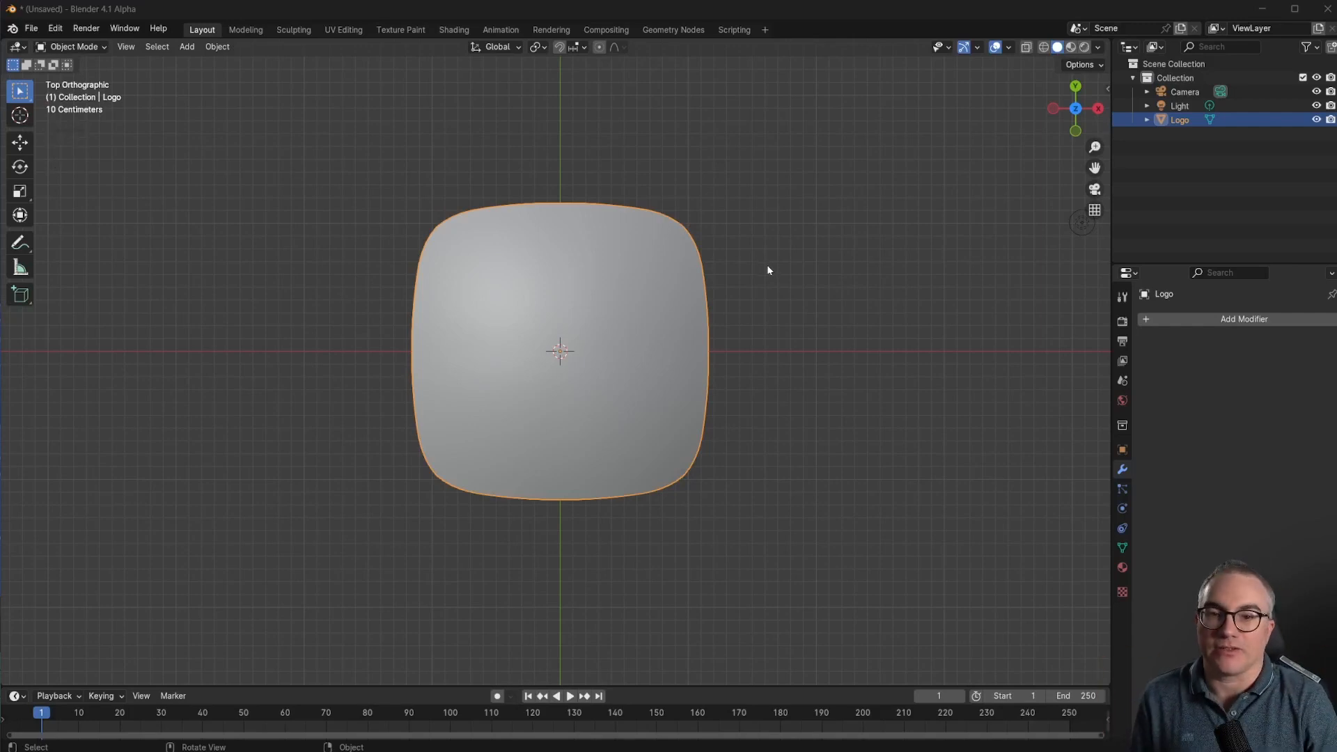
Add a new plane mesh at the origin and enter Edit Mode on it
left_click(743, 200)
key("shift+a")
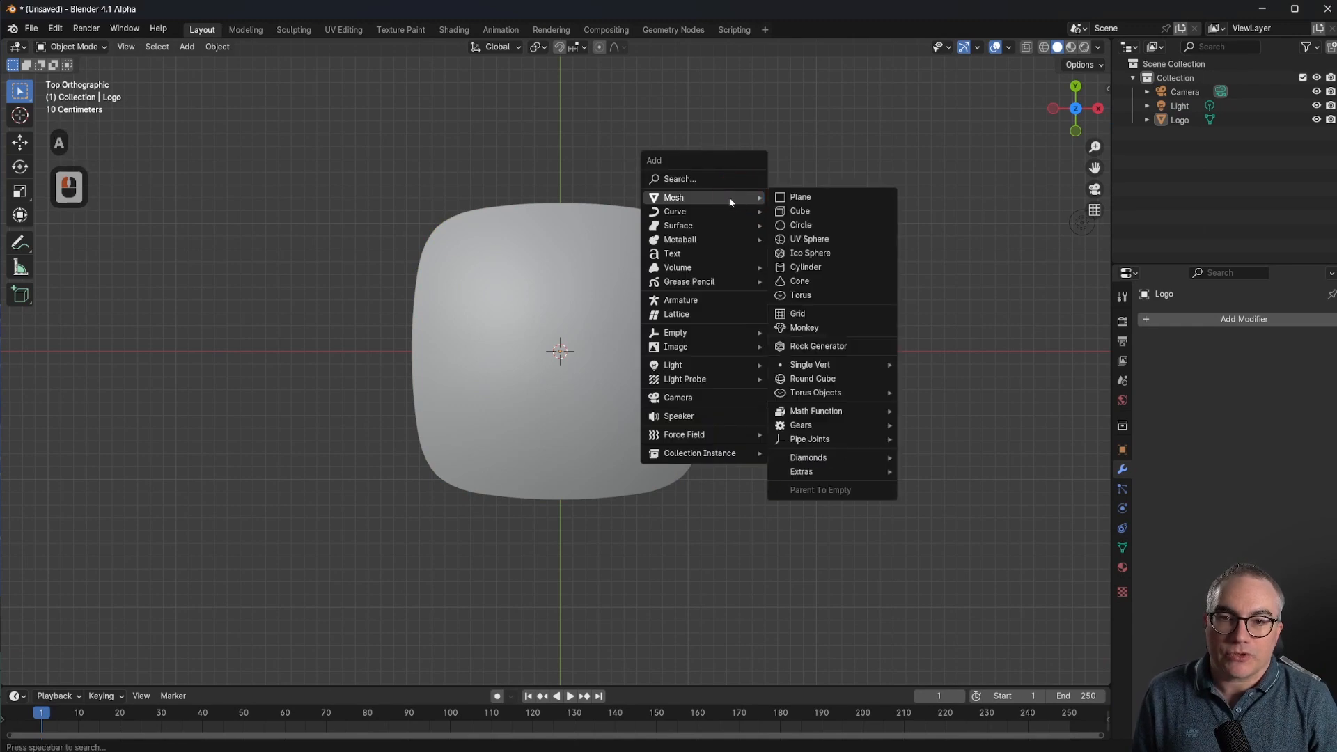
left_click(808, 199)
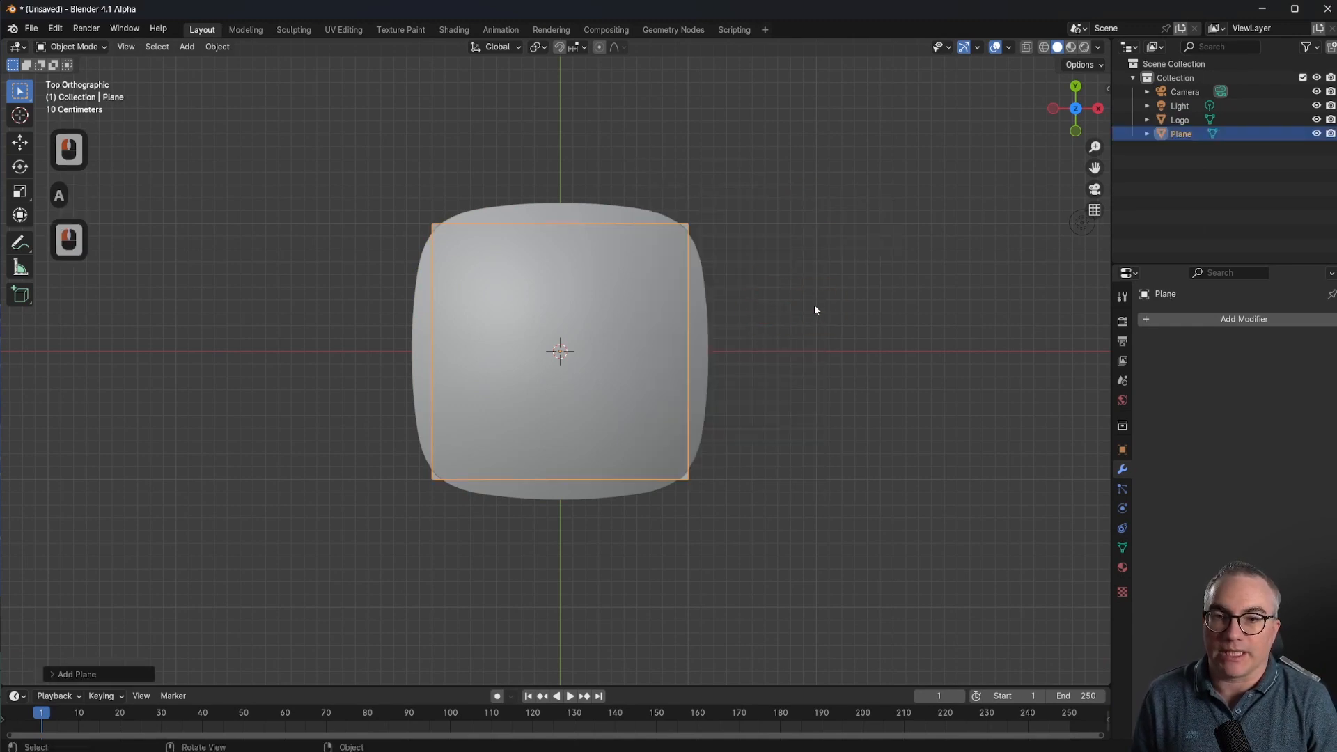
key("Tab")
key("s")
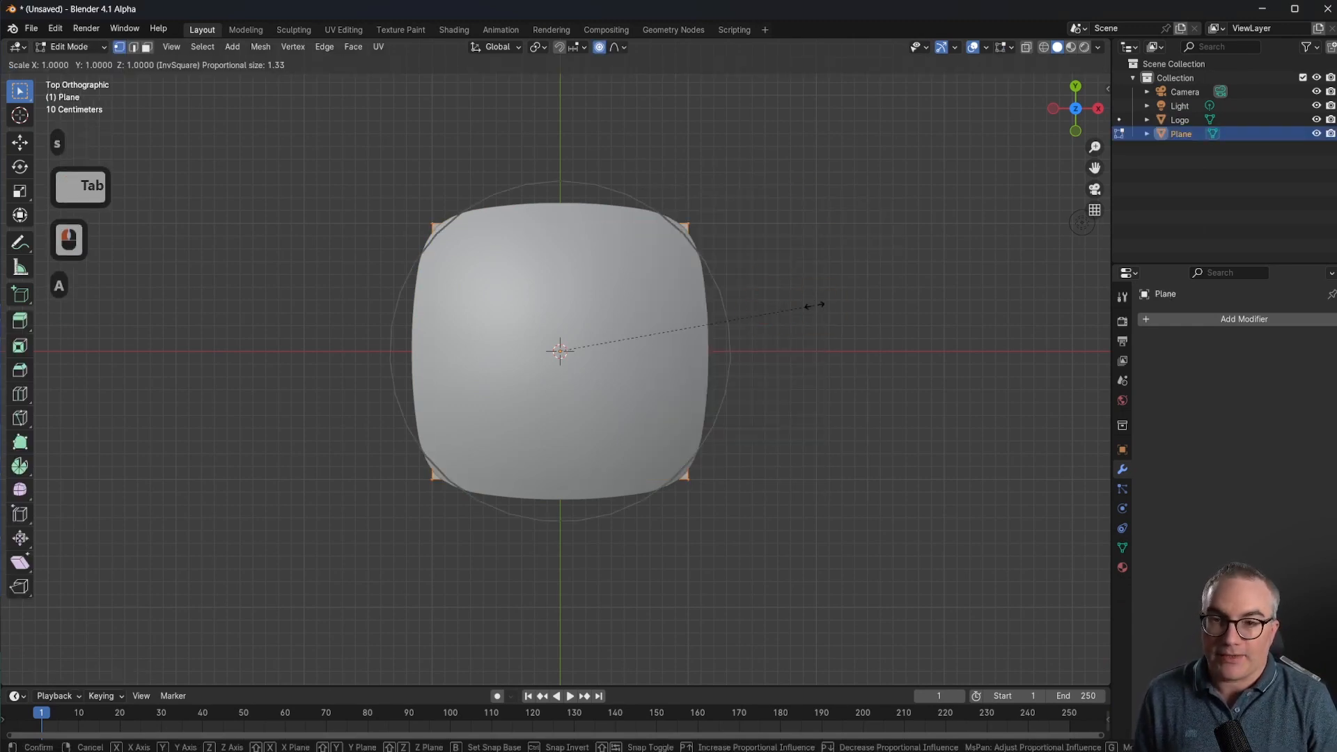
key("x")
key("Escape")
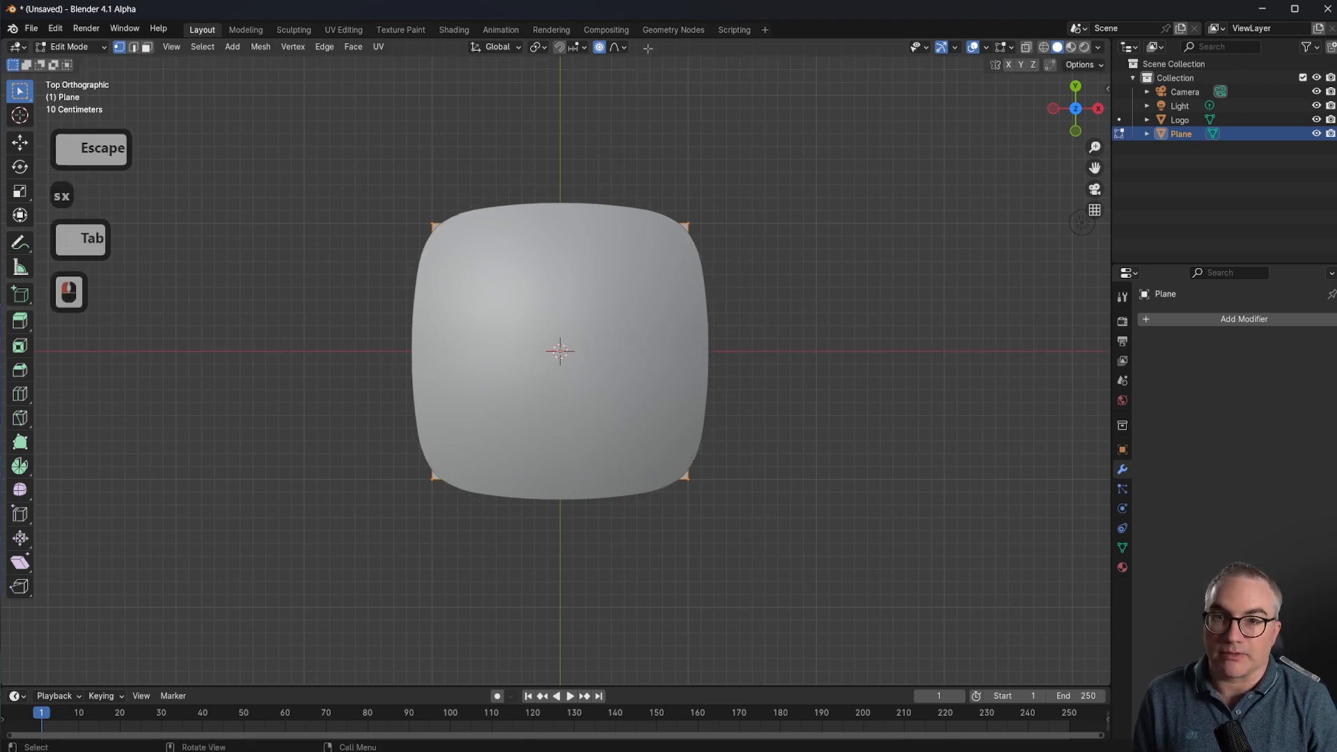
Turn off proportional editing
left_click(671, 164)
key("s")
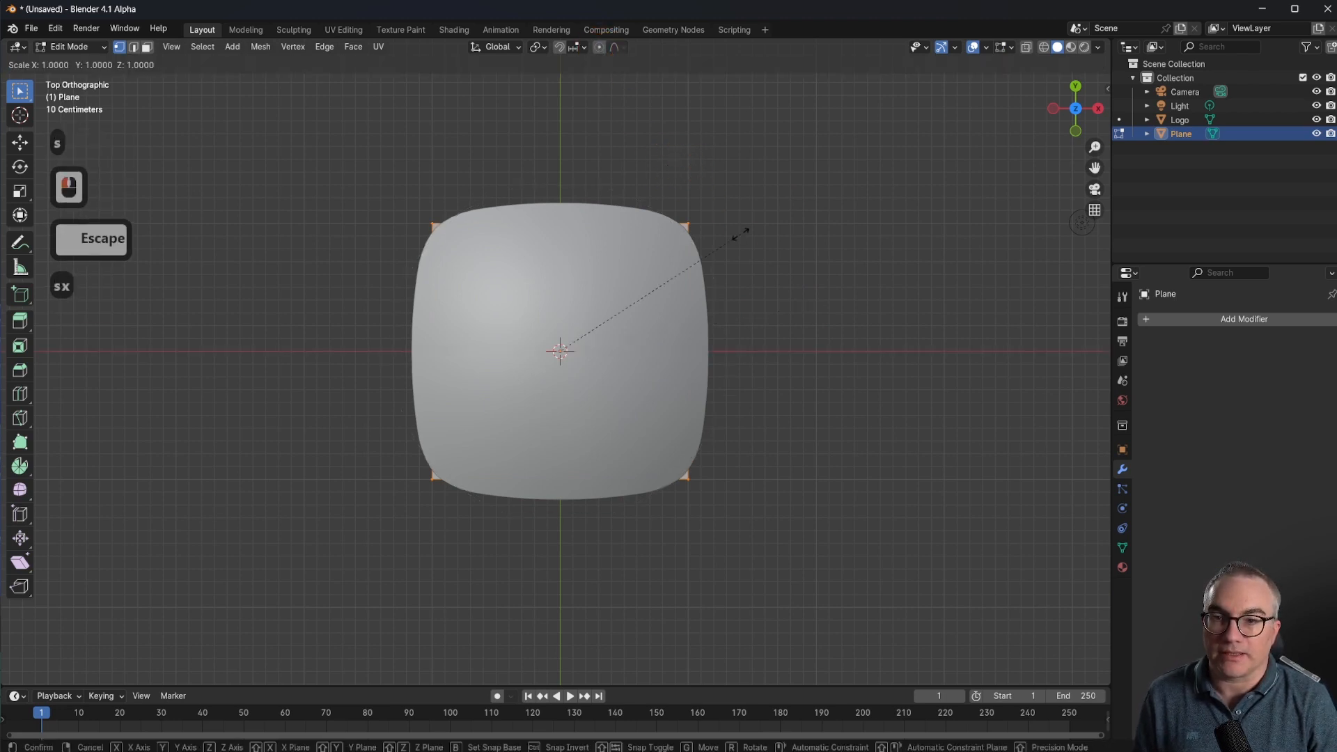
key("x")
key("3")
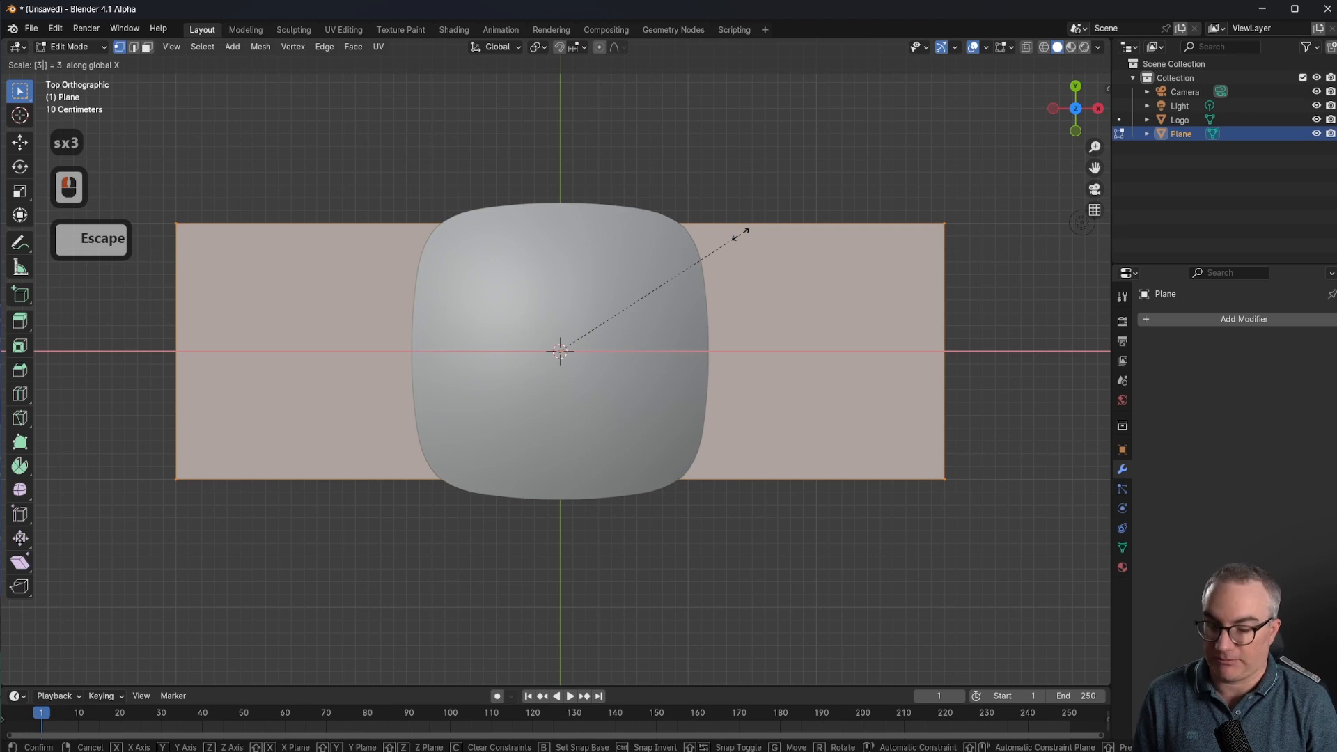
key("Escape")
Scale the new plane's mesh by 4 along the X axis to form a wide strip
key("s")
key("x")
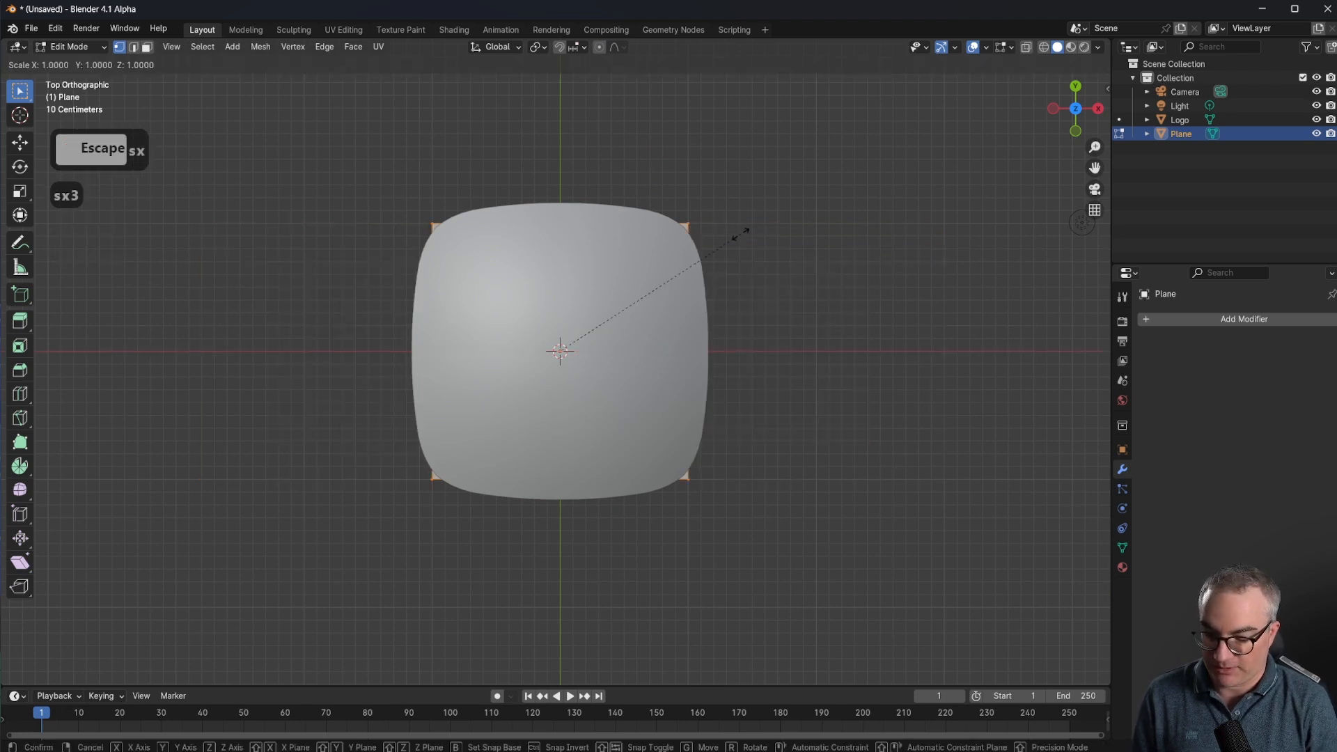
key("4")
key("Return")
scroll(740, 234, "down", 3)
scroll(740, 234, "up", 3)
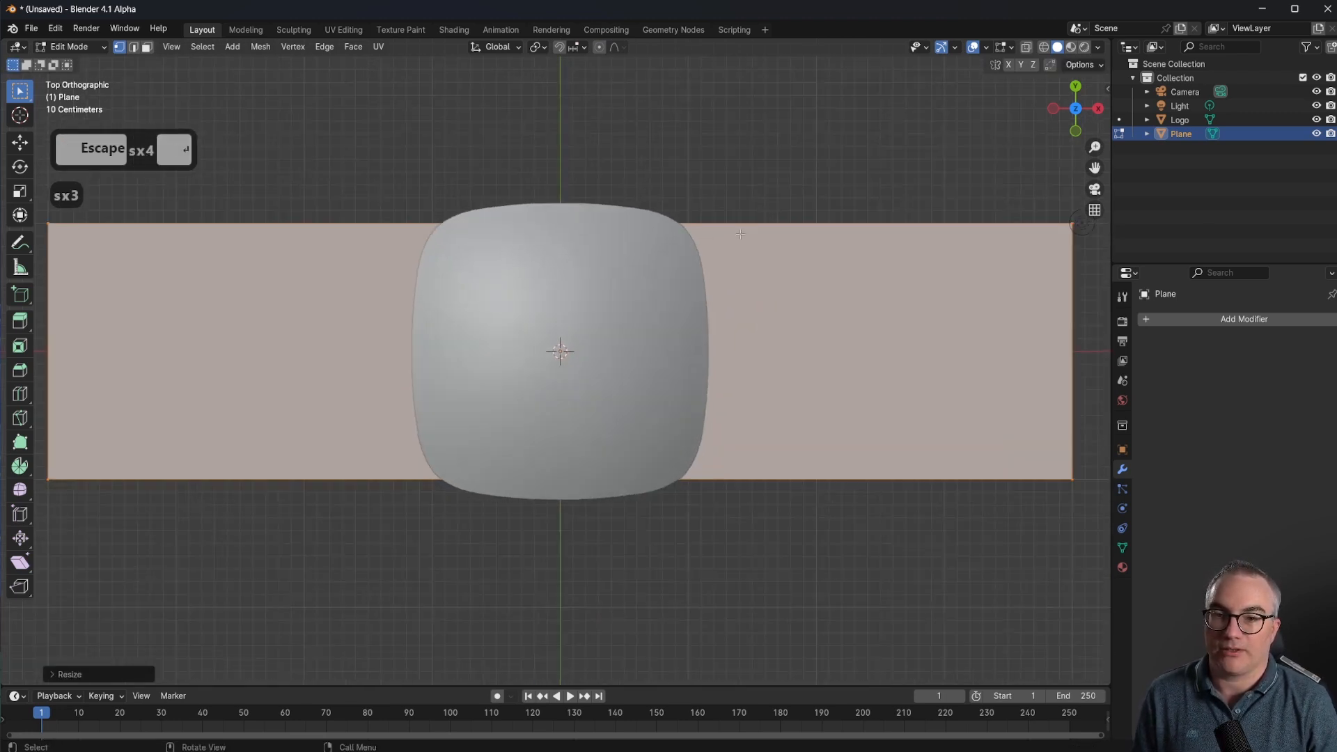
scroll(741, 234, "down", 2)
scroll(740, 234, "up", 2)
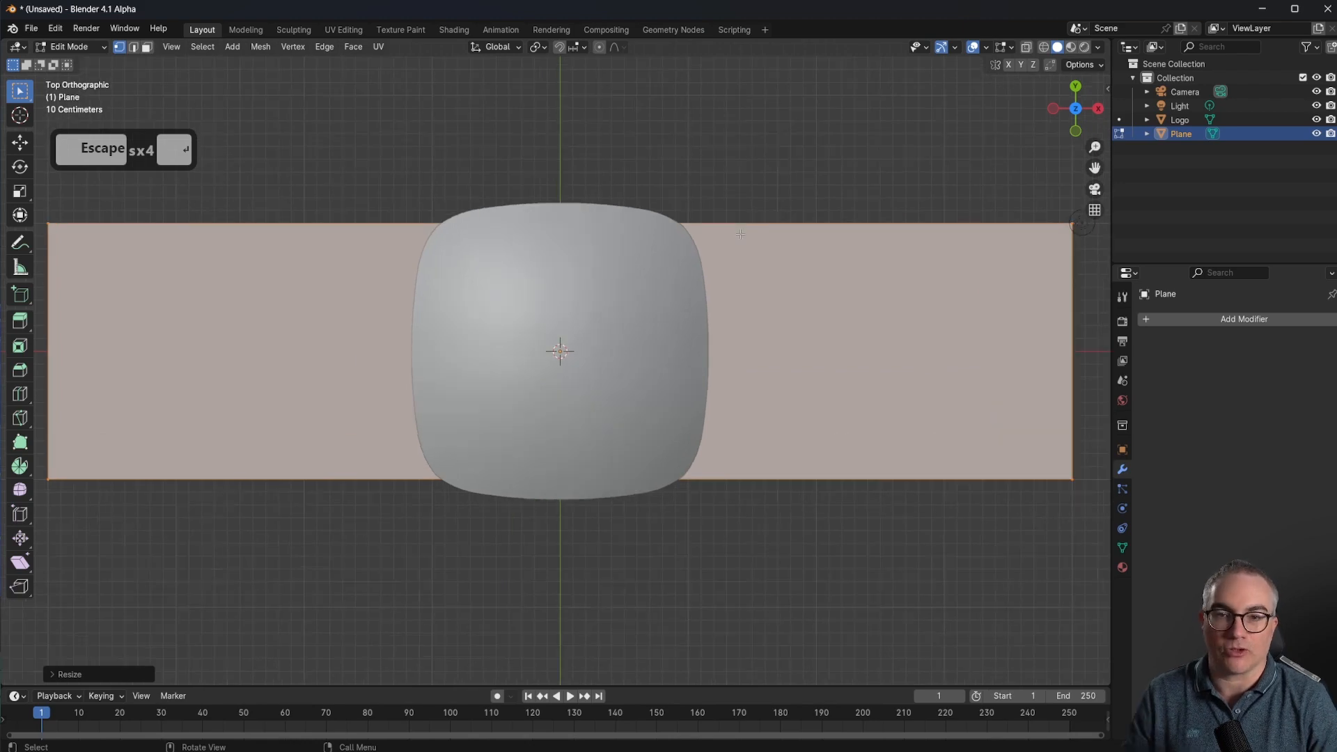
scroll(741, 234, "down", 2)
scroll(774, 309, "up", 2)
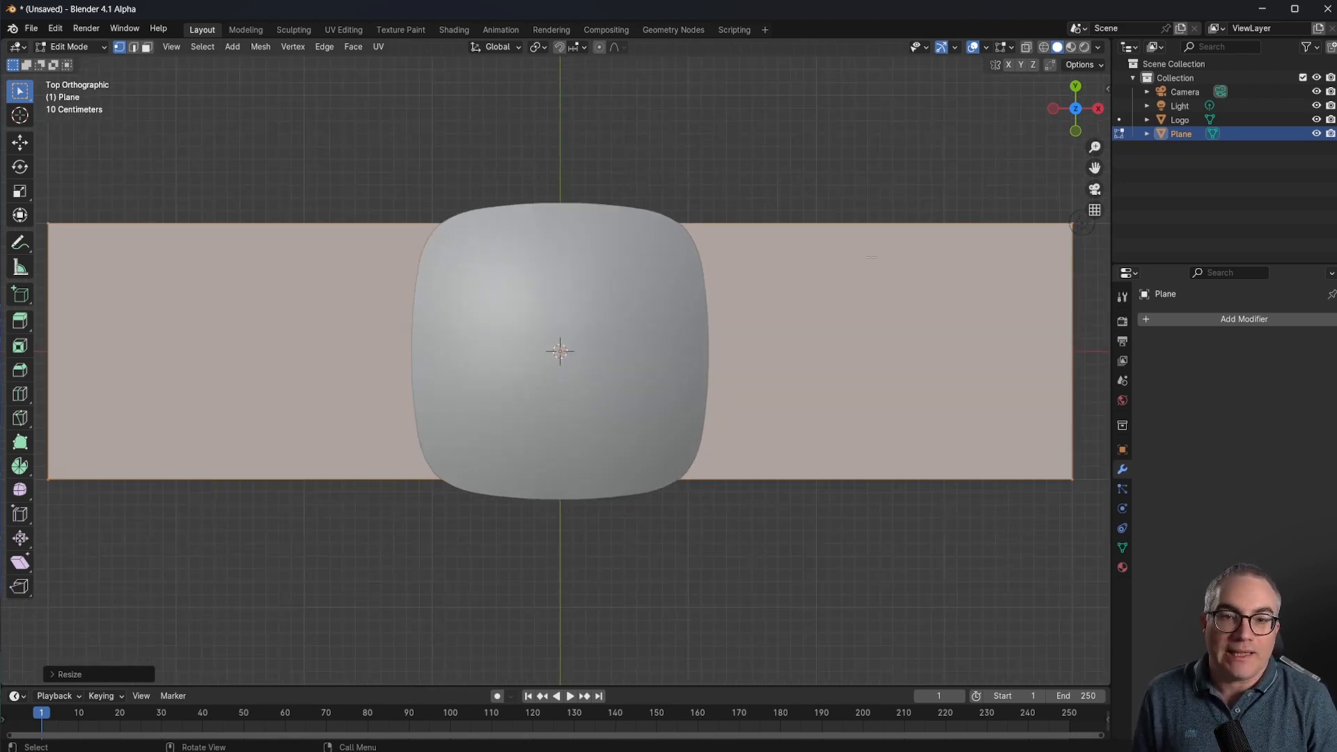
Leave the strip's Edit Mode and inspect the domed logo's mesh by briefly opening it in Edit Mode
key("Tab")
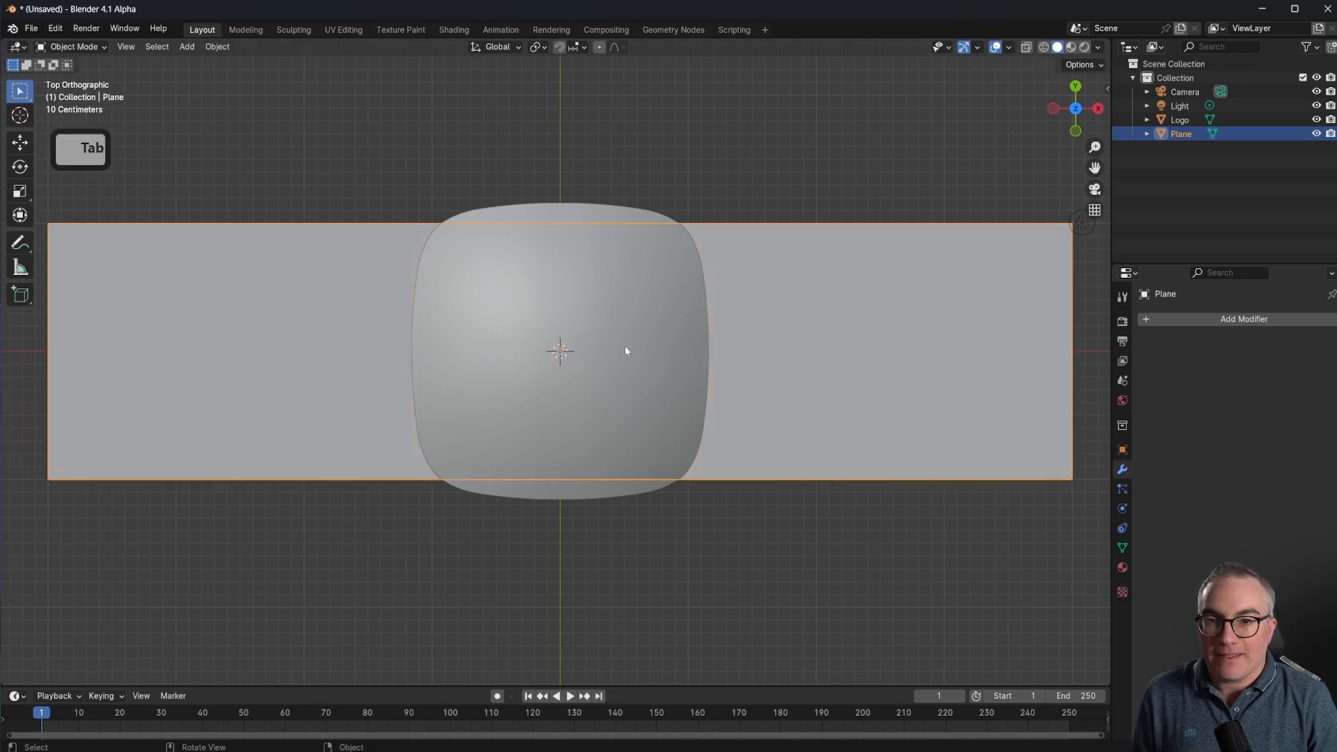
left_click(587, 220)
middle_click_drag(587, 221, 669, 271)
key("Tab")
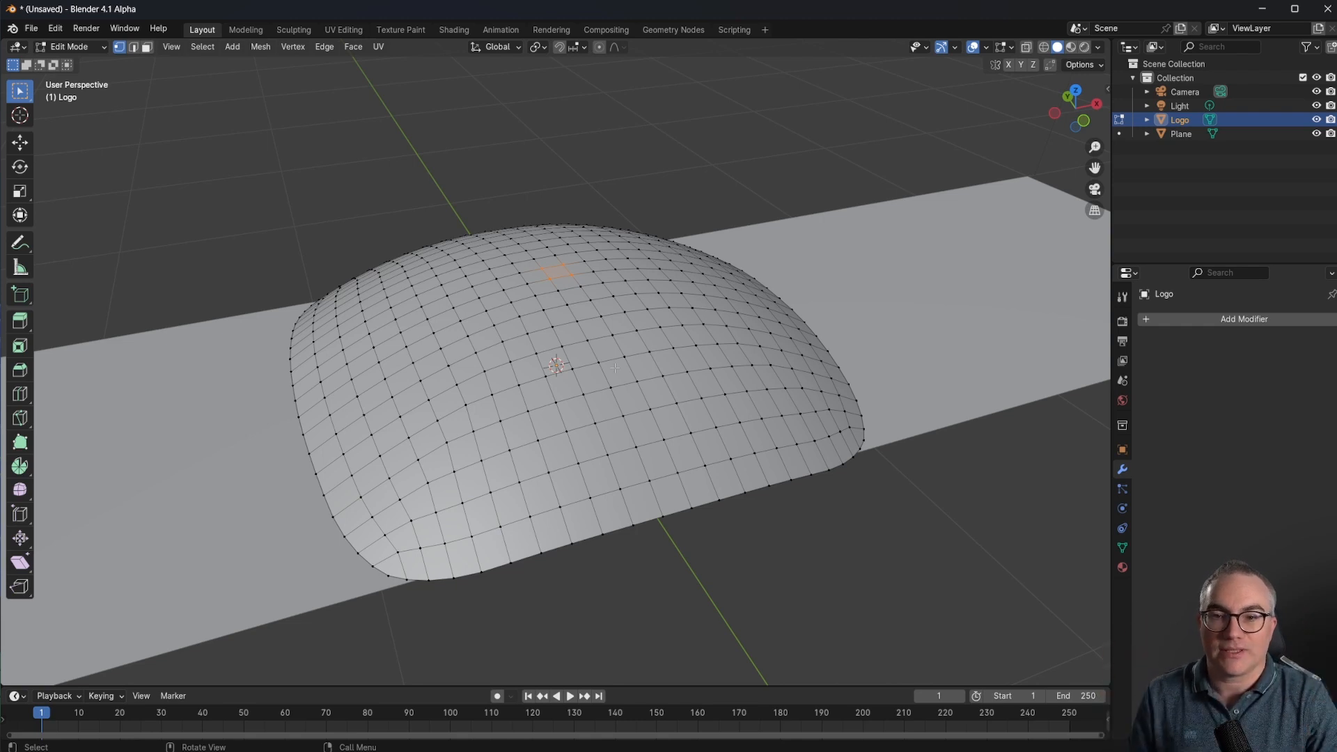
key("Tab")
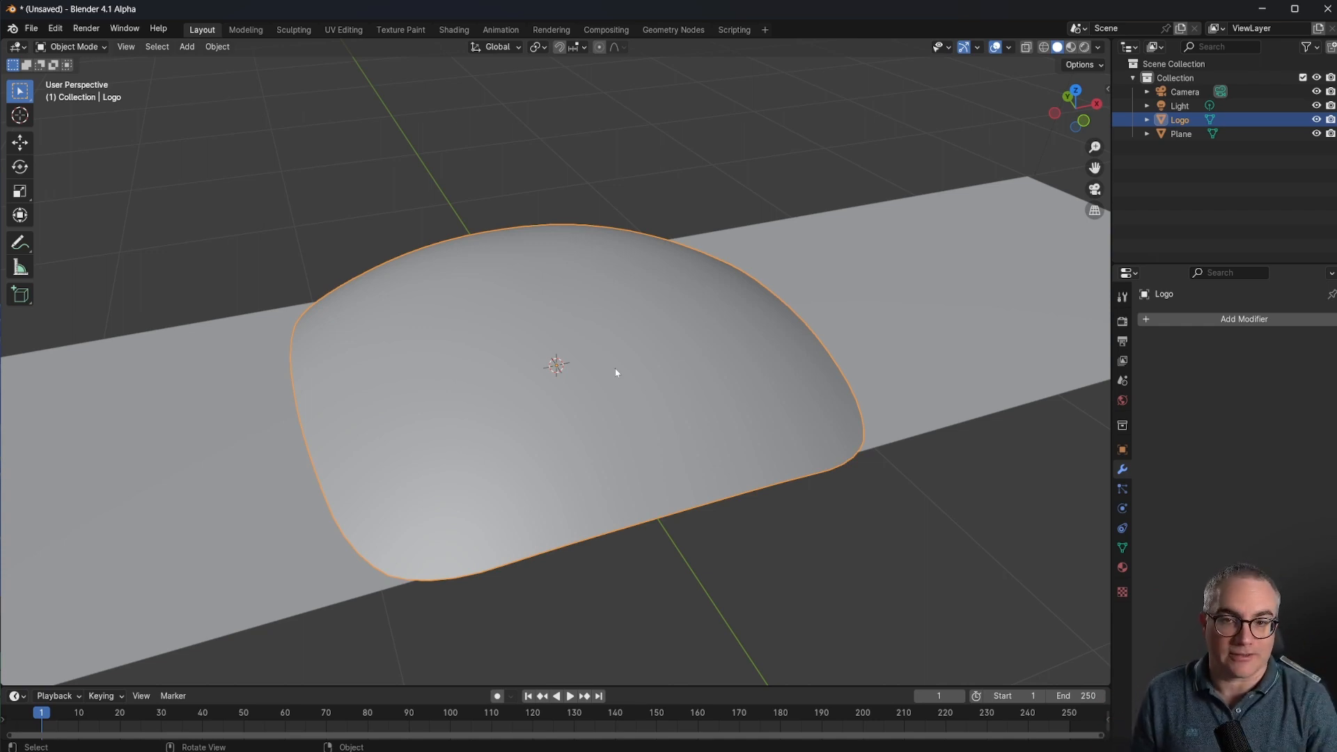
scroll(620, 352, "down", 4)
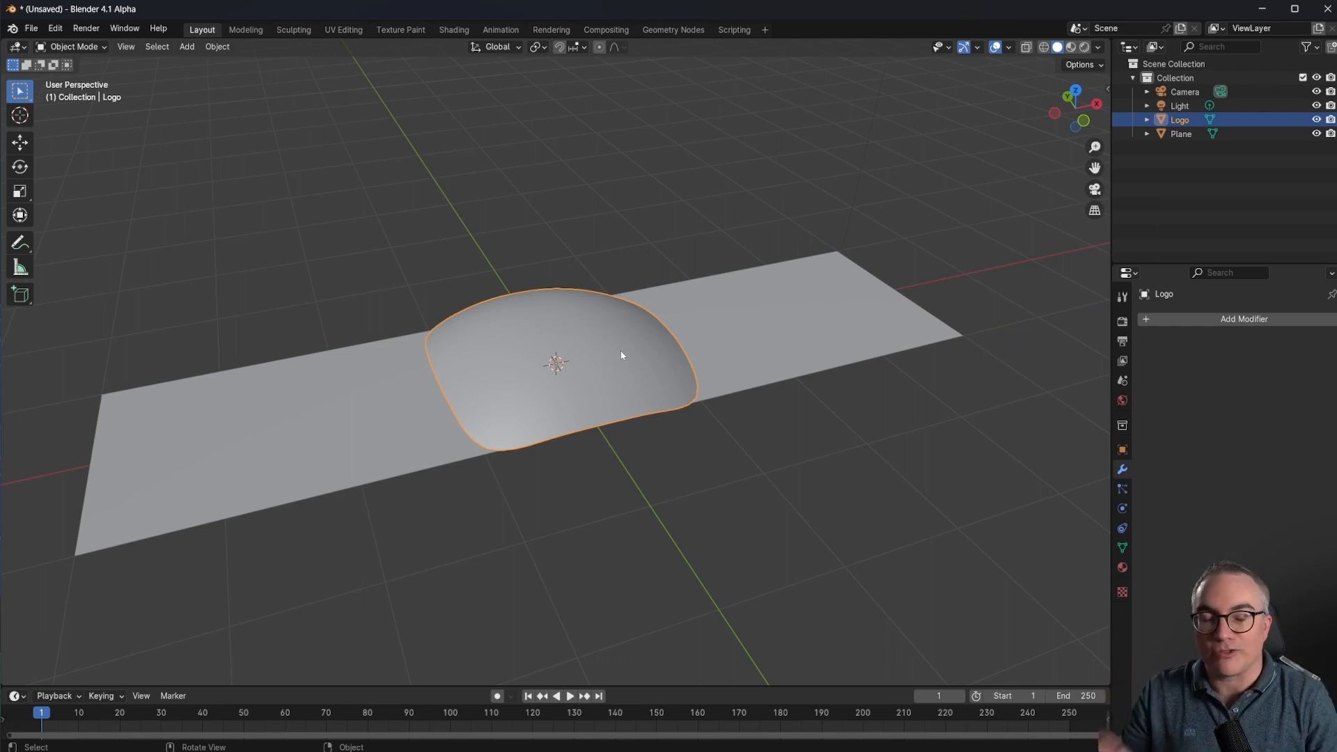
Scale the strip's mesh along the Y axis to about three quarters of its depth and return to Object Mode
left_click(738, 330)
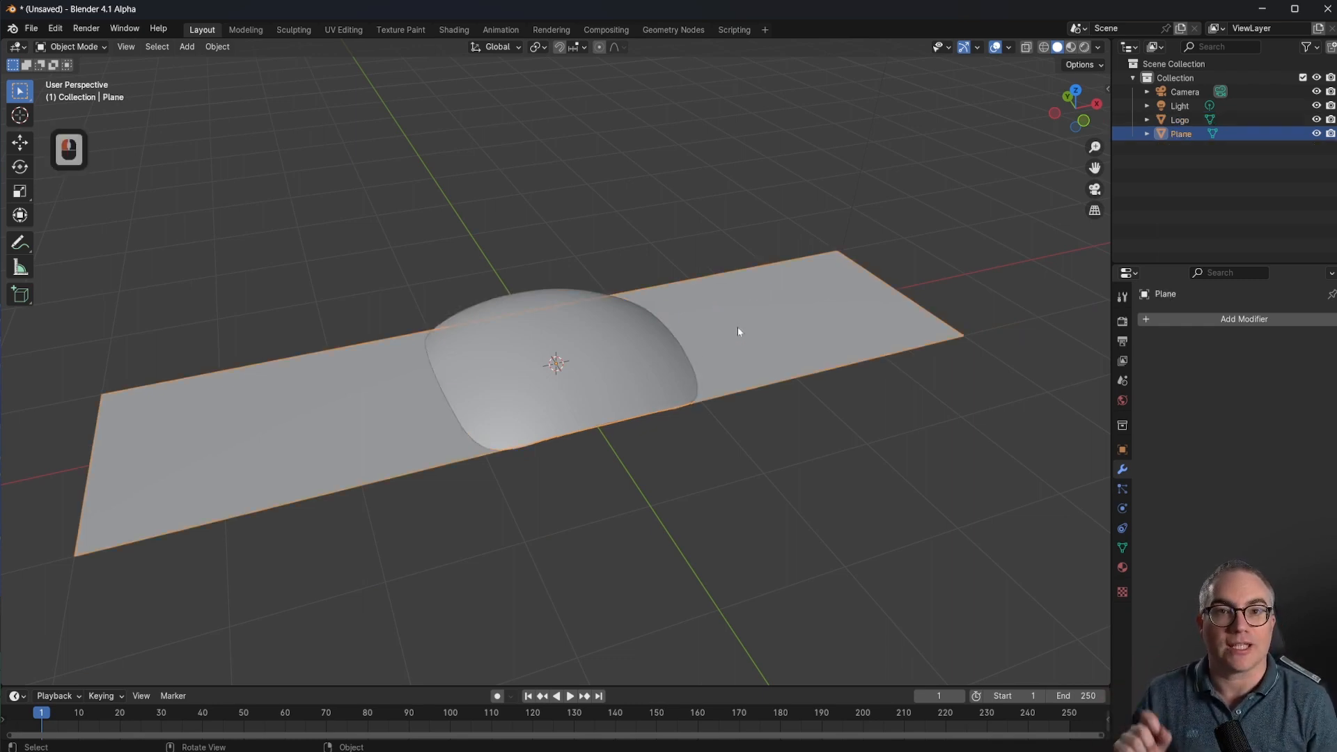
key("KP_7")
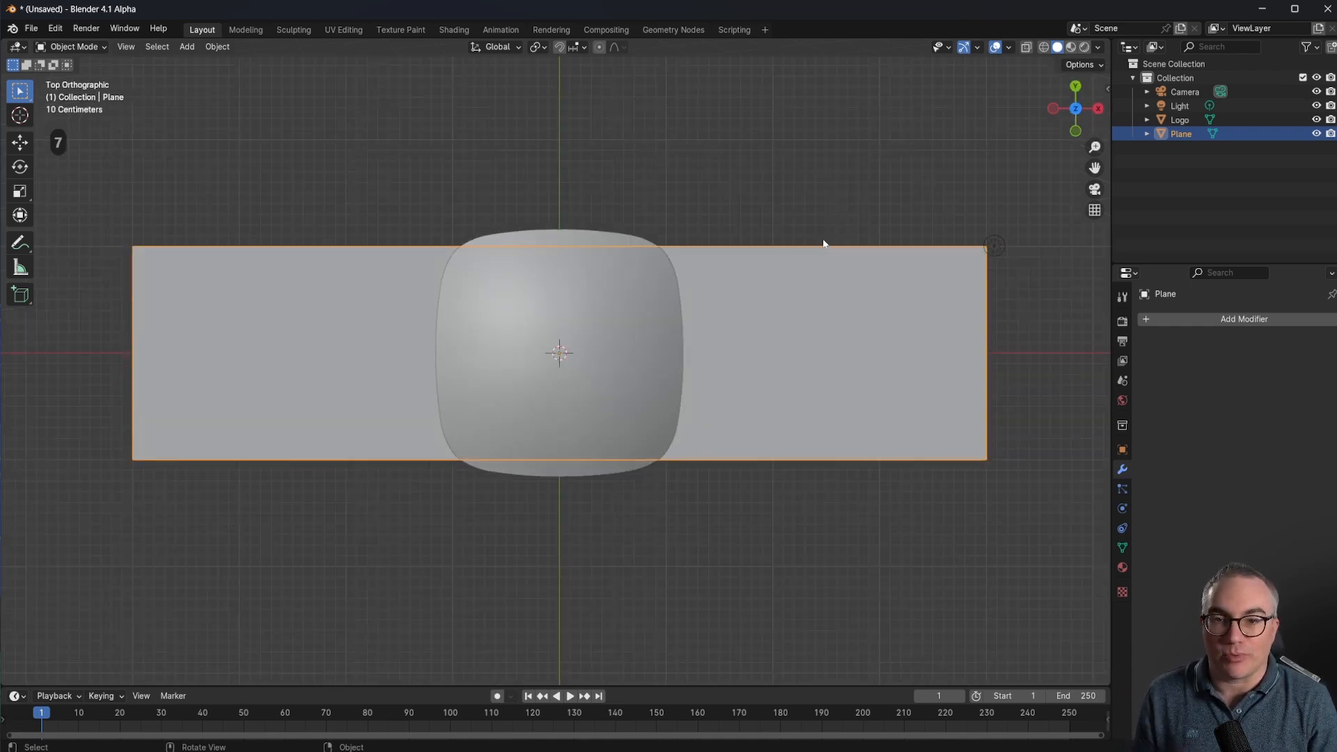
key("Tab")
key("s")
key("x")
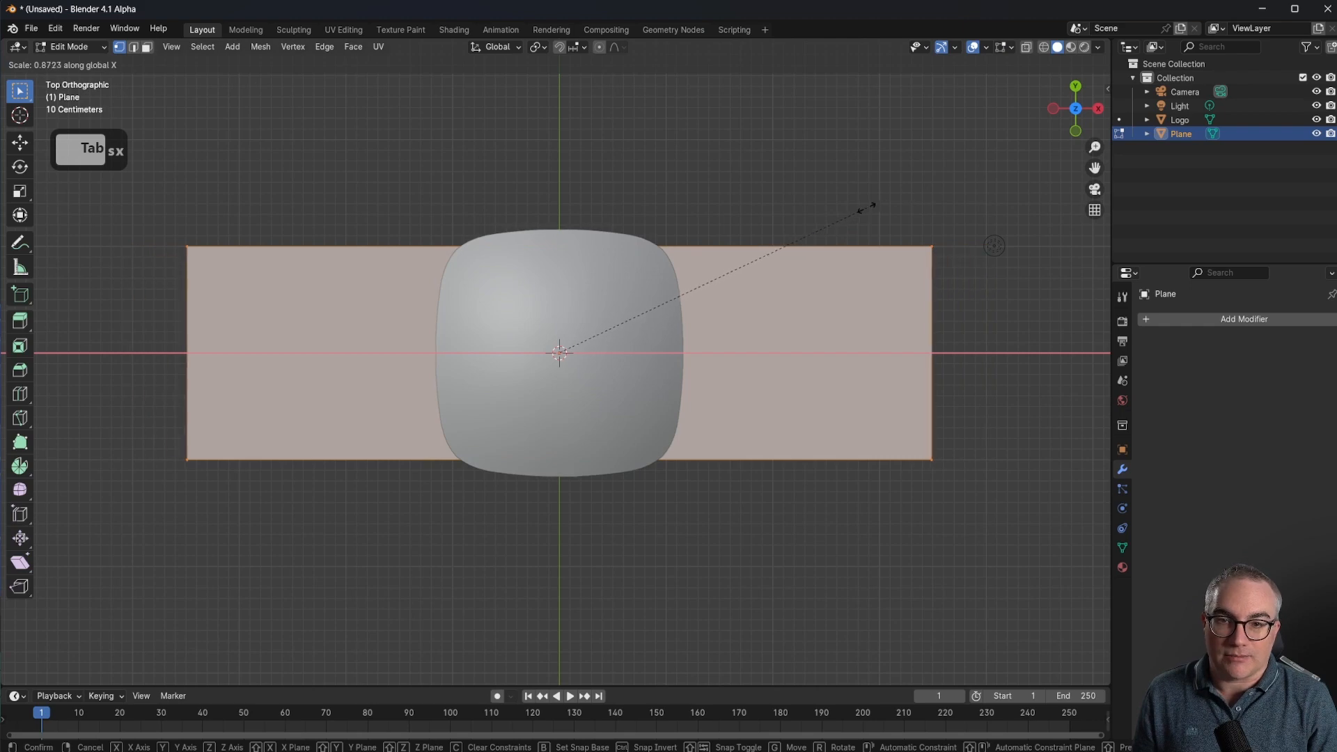
key("y")
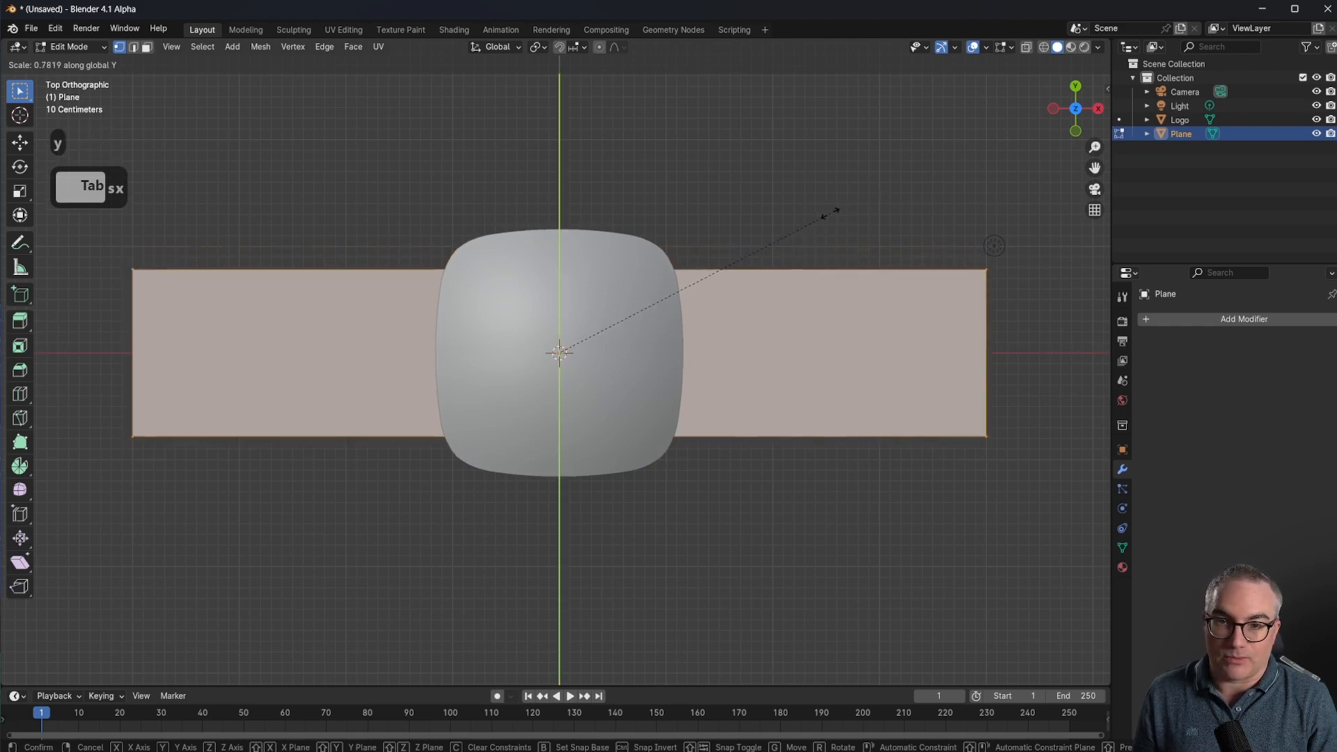
left_click(799, 223)
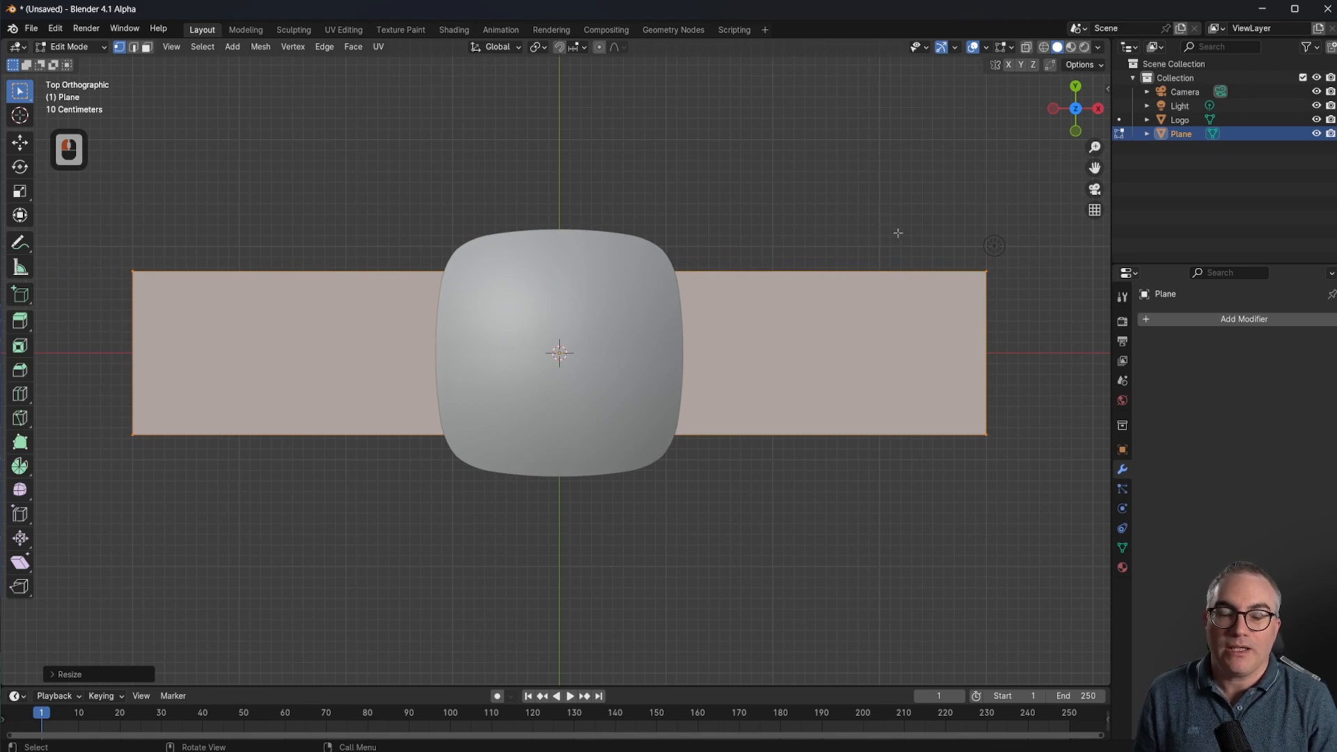
key("Tab")
key("Tab")
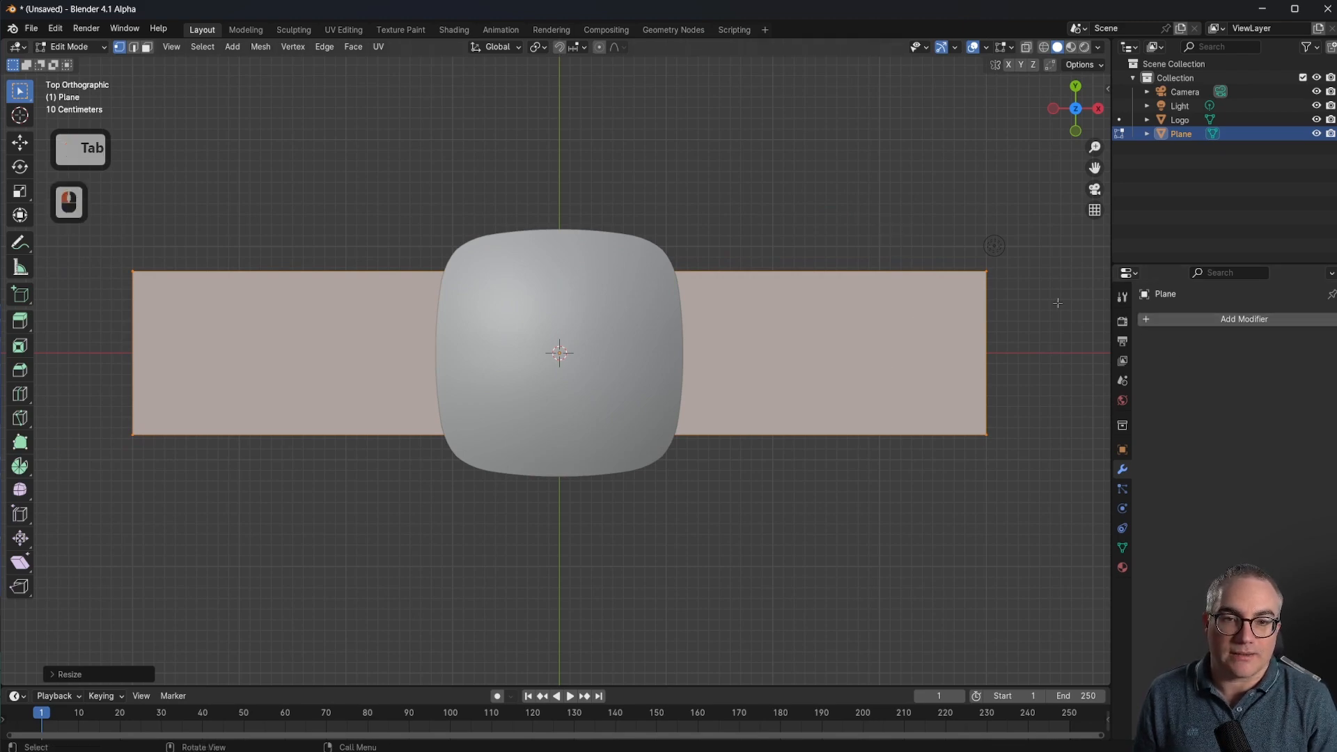
Add a Bevel modifier to the wide strip plane
left_click(1280, 322)
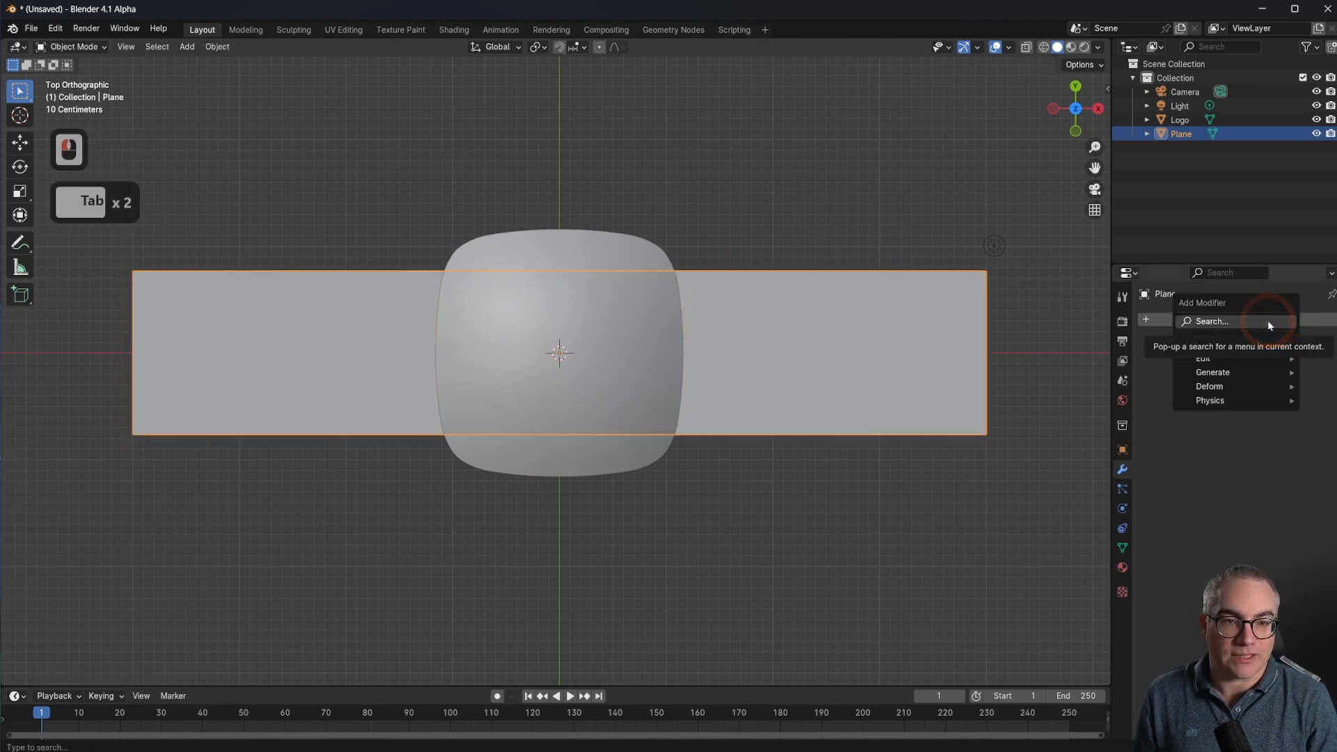
left_click(1269, 321)
type("bev")
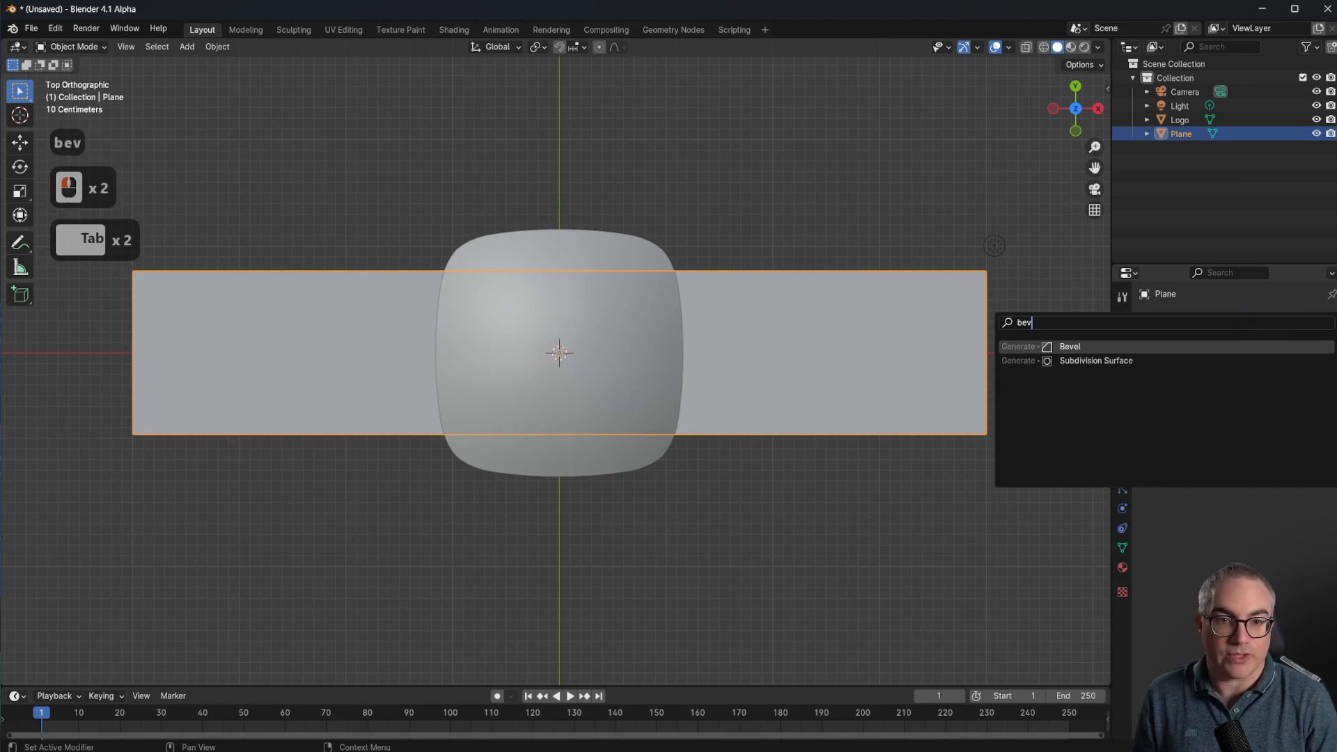
left_click(1129, 343)
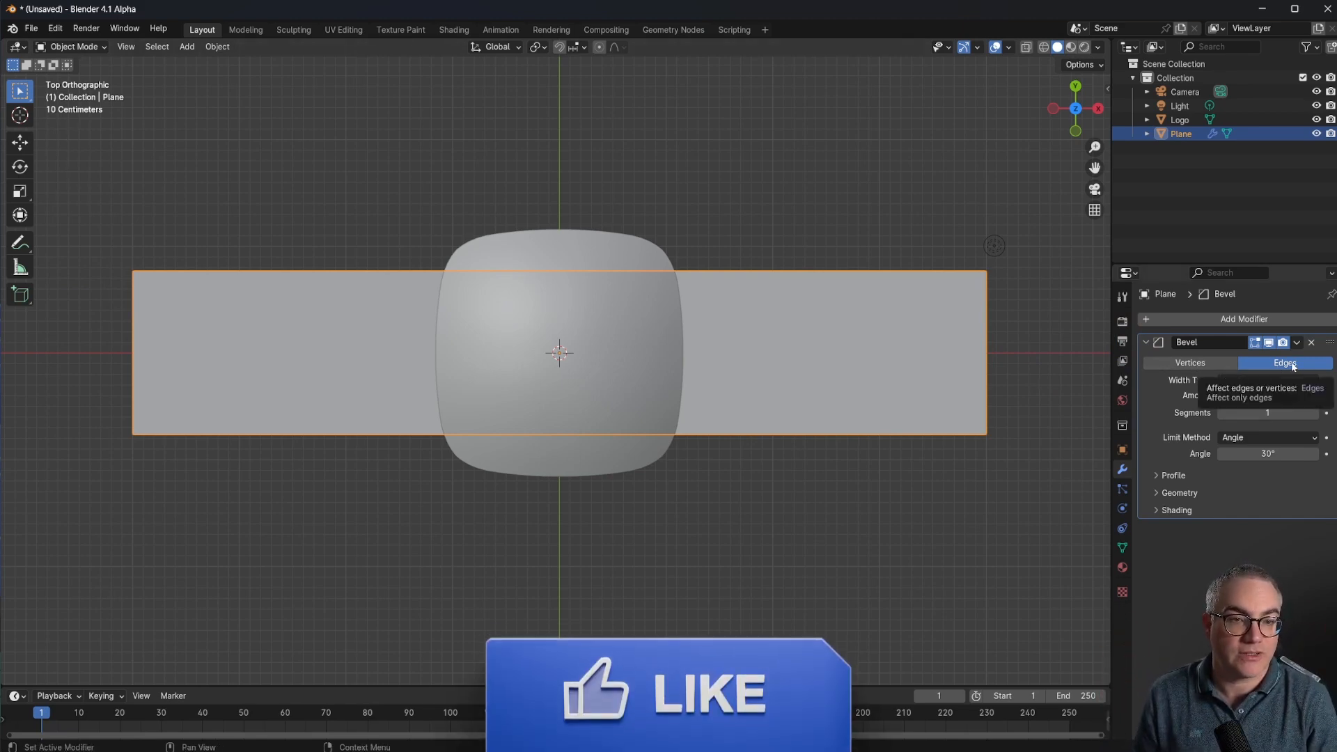
Add a cube mesh at the origin and scale it up until it is larger than the domed logo
scroll(713, 206, "down", 3)
key("shift+a")
mouse_move(633, 238)
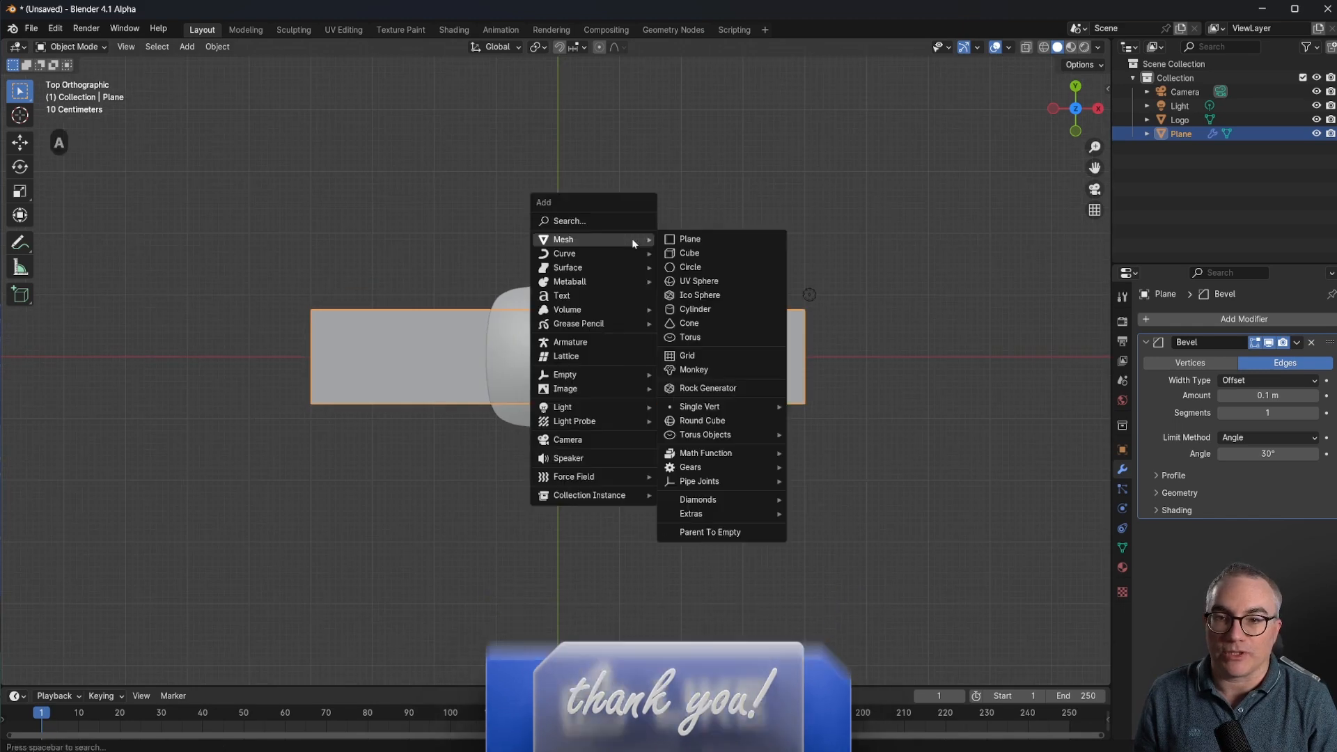
left_click(739, 254)
scroll(750, 296, "up", 4)
key("s")
left_click(943, 272)
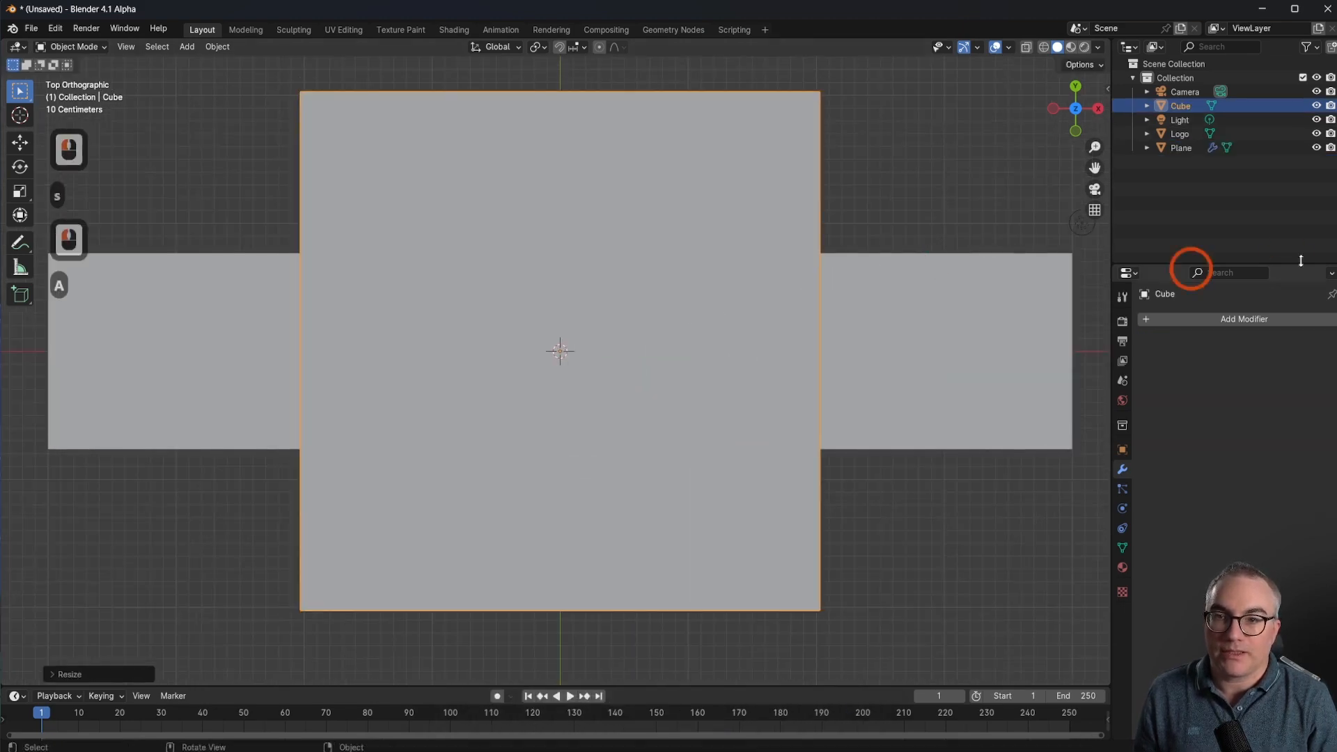
Preview a Bevel modifier on the cube's edges and delete the cube
left_click(1246, 319)
left_click(1185, 318)
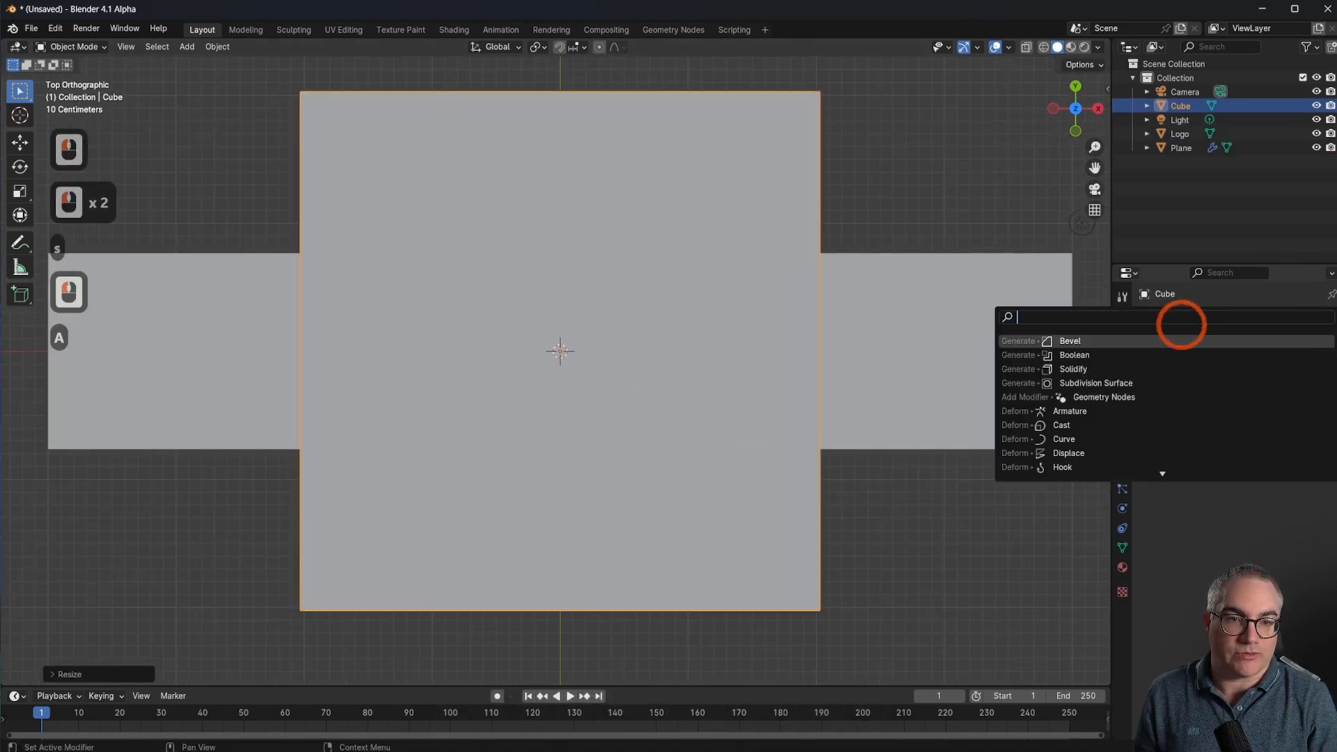
left_click(1149, 342)
middle_click_drag(869, 286, 827, 191)
key("x")
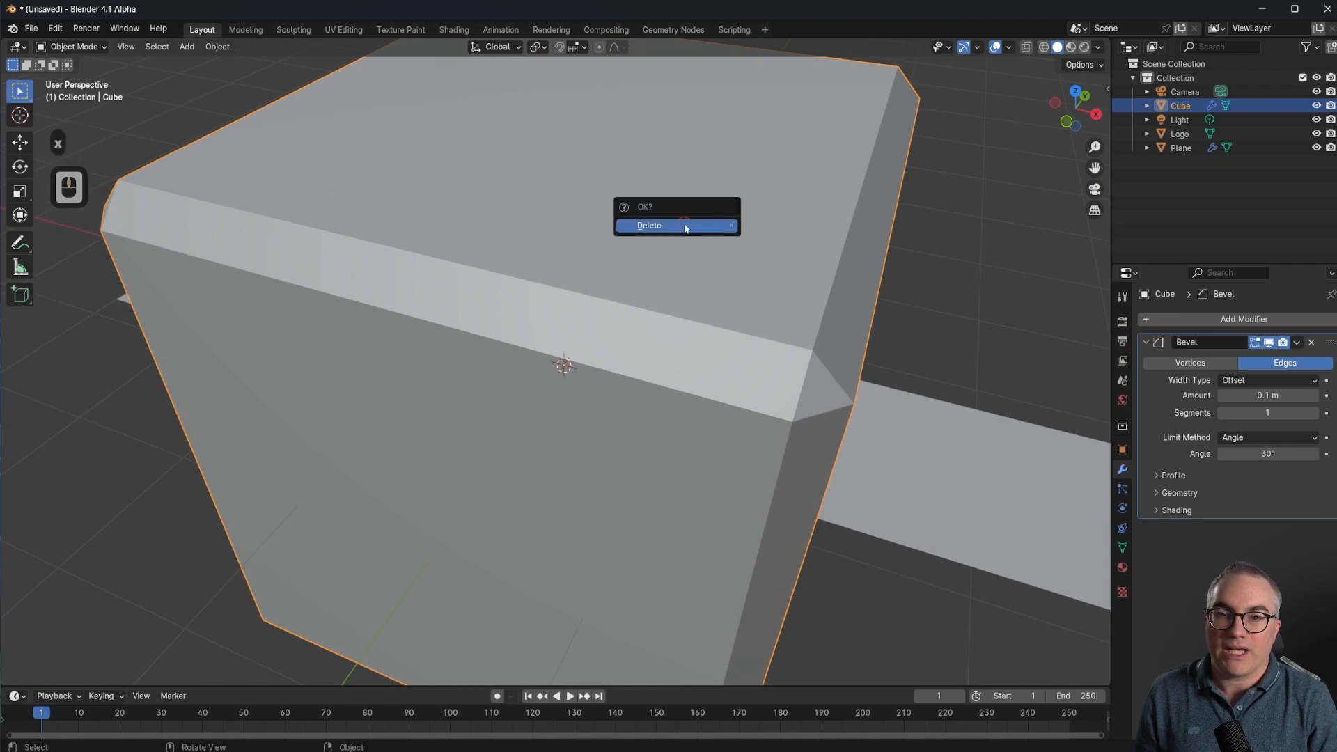
left_click(657, 221)
Select the wide strip plane and rename it Pill
left_click(921, 512)
key("KP_7")
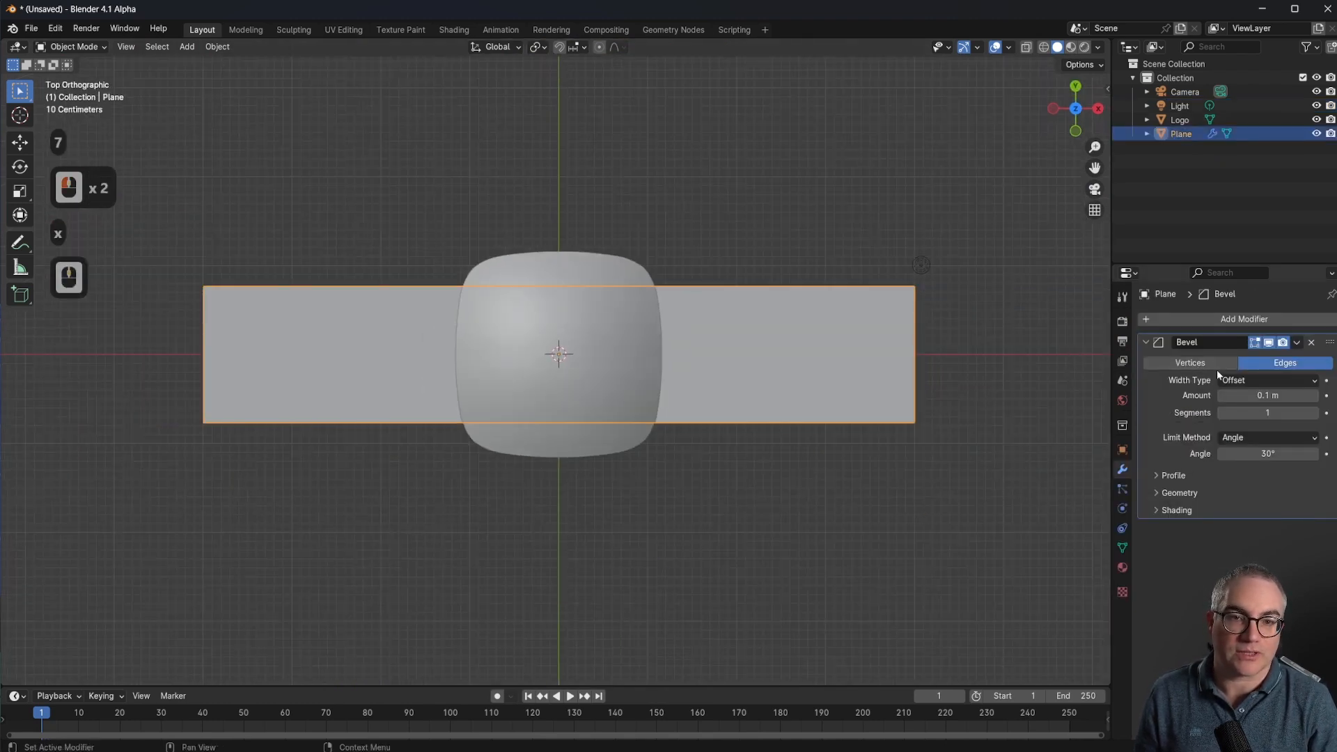
double_click(1188, 134)
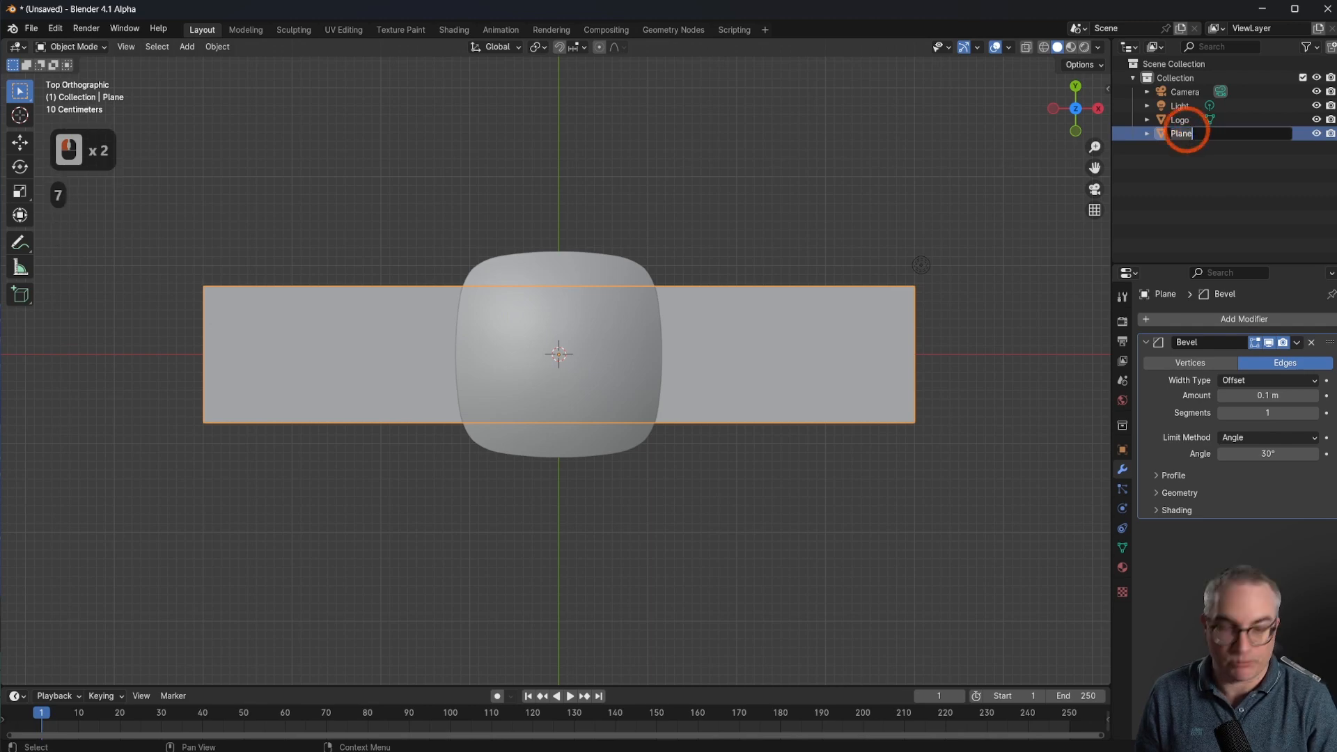
type("Pill")
key("Return")
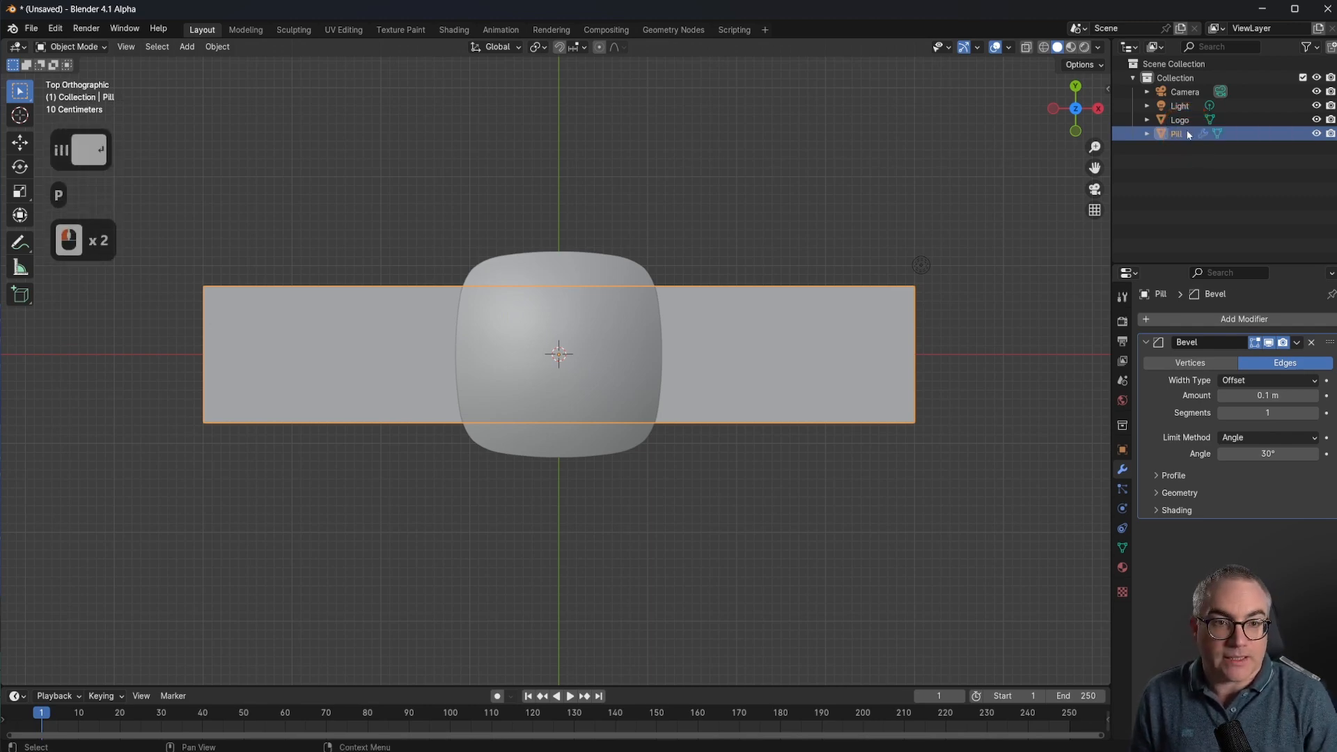
Make the Pill's Bevel modifier affect vertices and compare the beveled corners with the original mesh in Edit Mode
left_click(1191, 362)
scroll(945, 333, "up", 2)
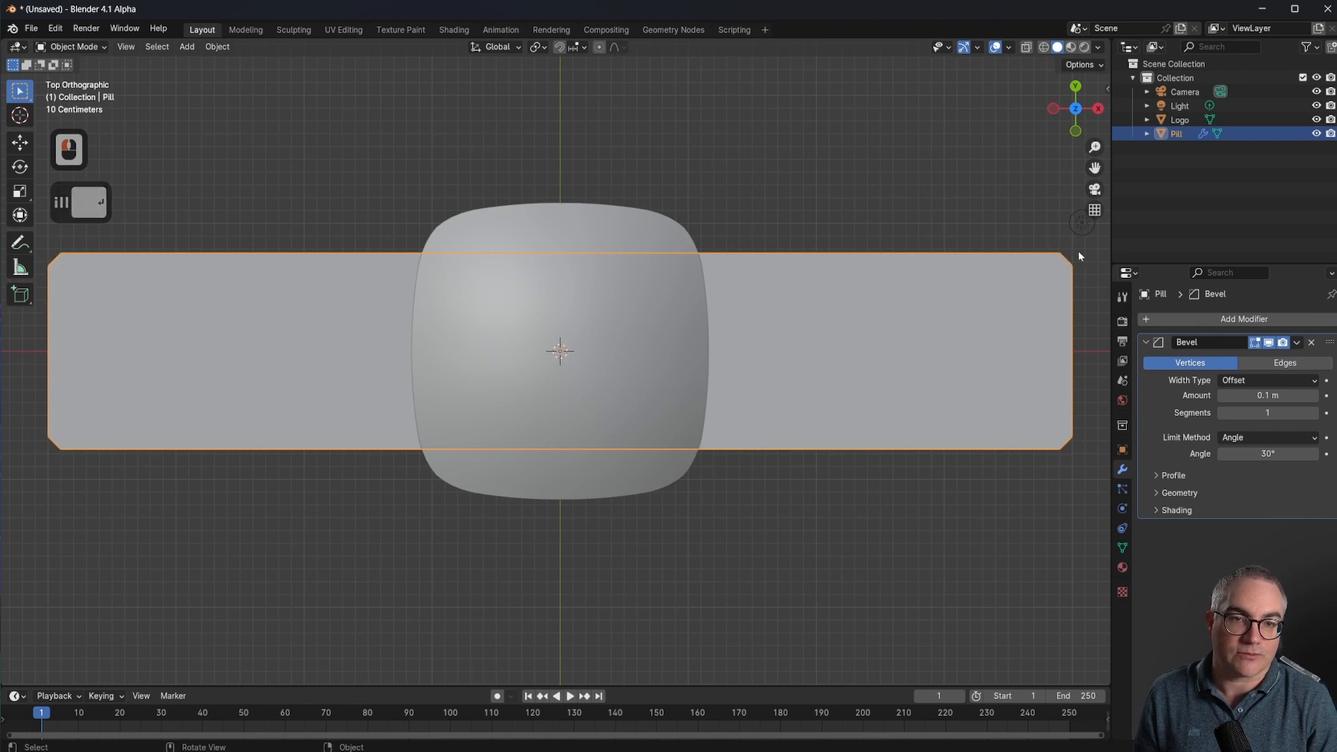
key("Tab")
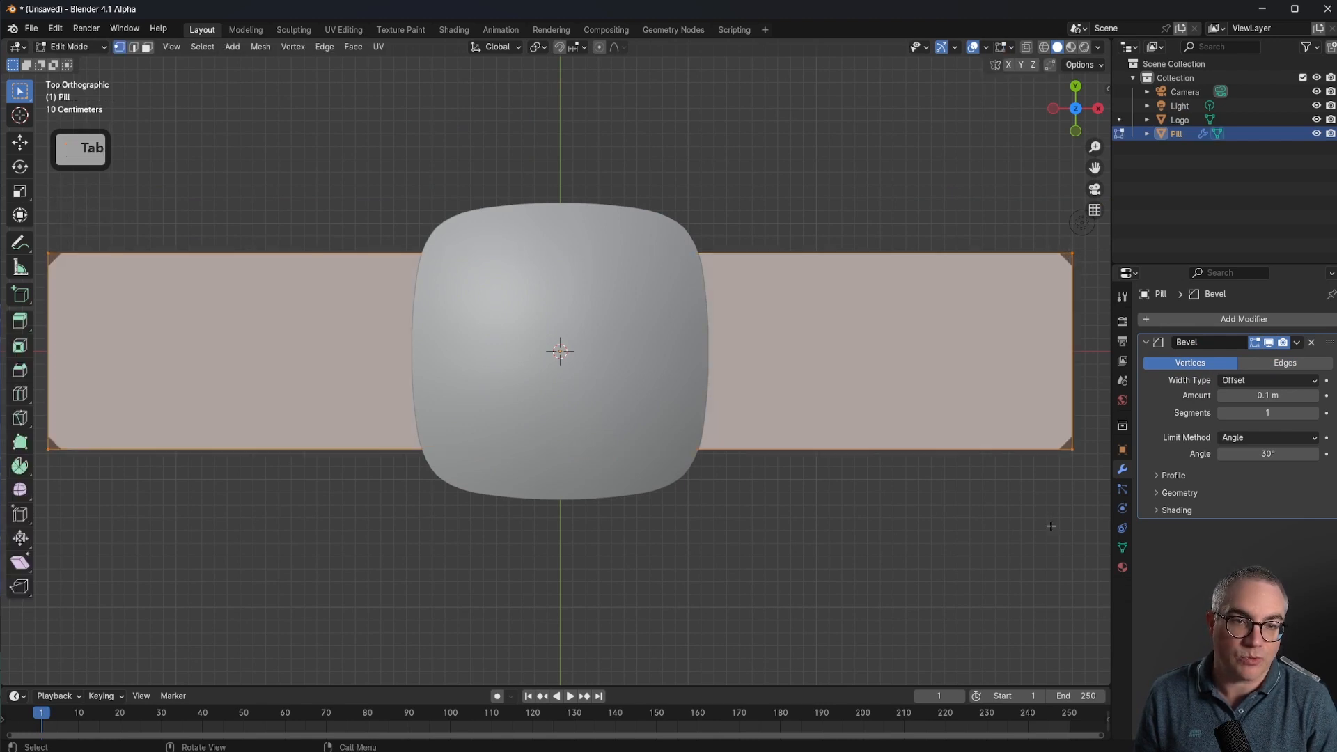
key("Tab")
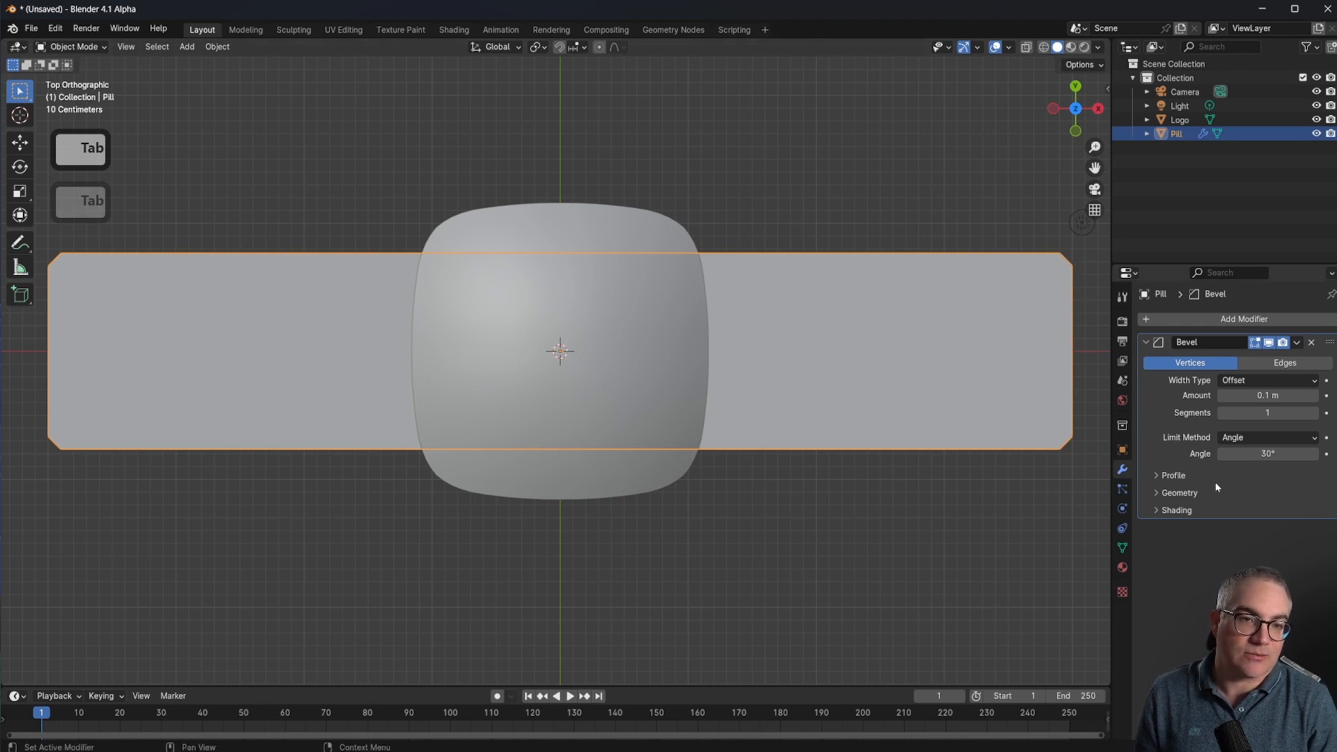
Round the Pill's ends with a bevel amount of 1.72 m and 64 segments
left_click_drag(1241, 395, 1289, 395)
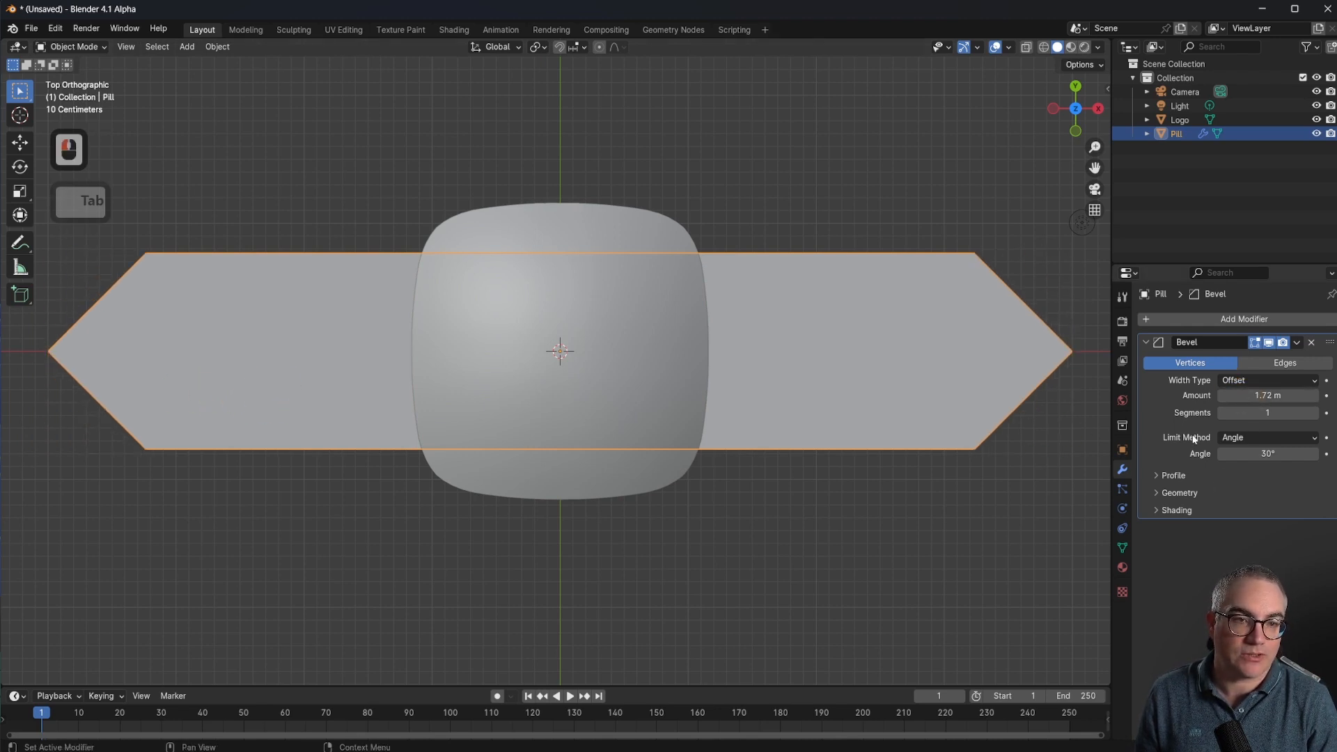
scroll(1033, 327, "down", 2)
scroll(1033, 327, "up", 2)
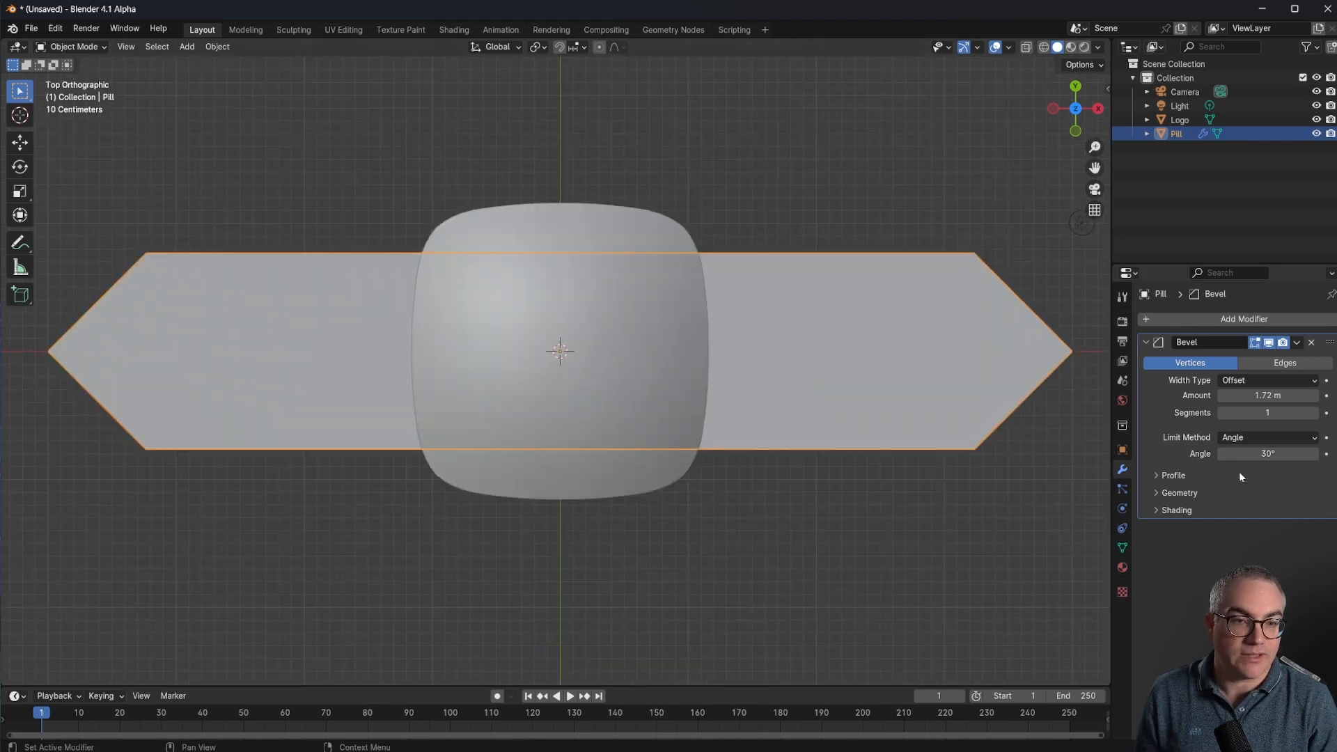
left_click_drag(1260, 413, 230, 411)
double_click(1272, 414)
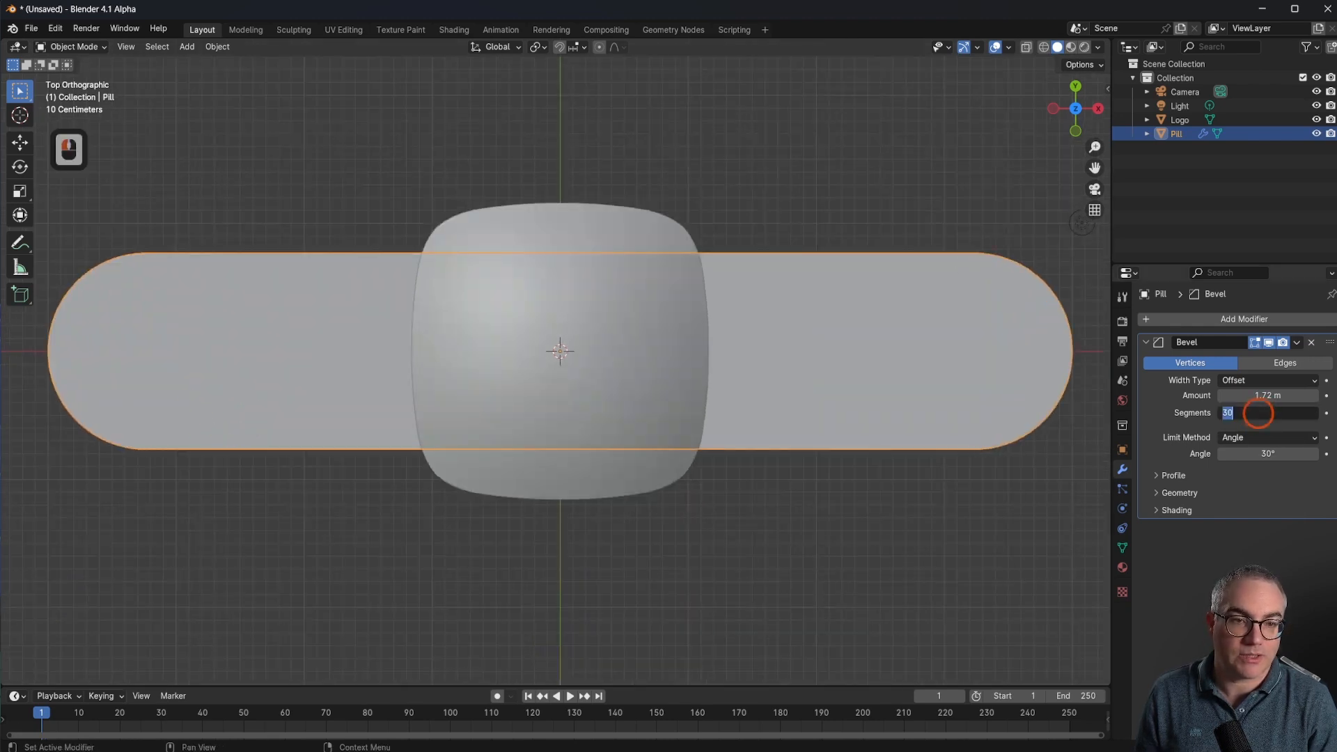
type("64")
key("Return")
Examine the Pill's rounded end up close and its flat profile beneath the domed logo from the front and in perspective
scroll(955, 239, "down", 3)
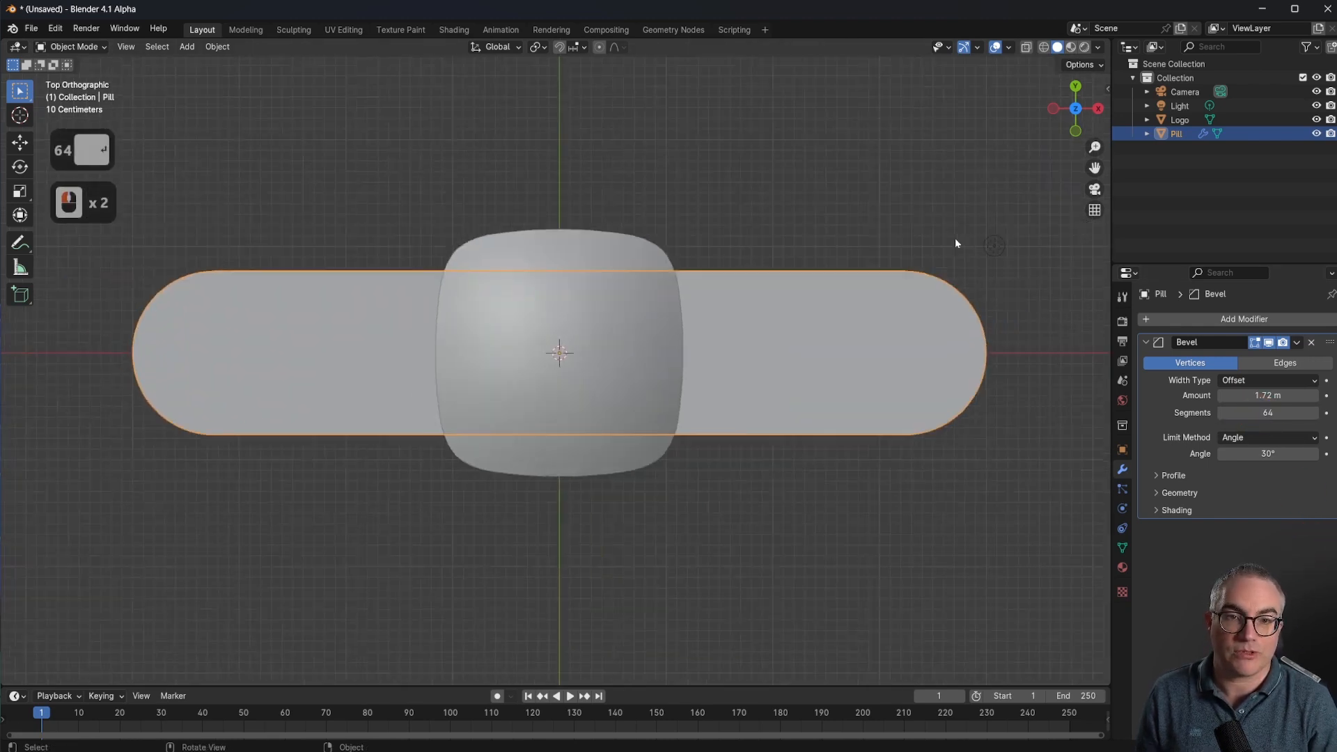
middle_click_drag(955, 238, 654, 382, "shift")
scroll(922, 269, "up", 6)
scroll(702, 99, "down", 3)
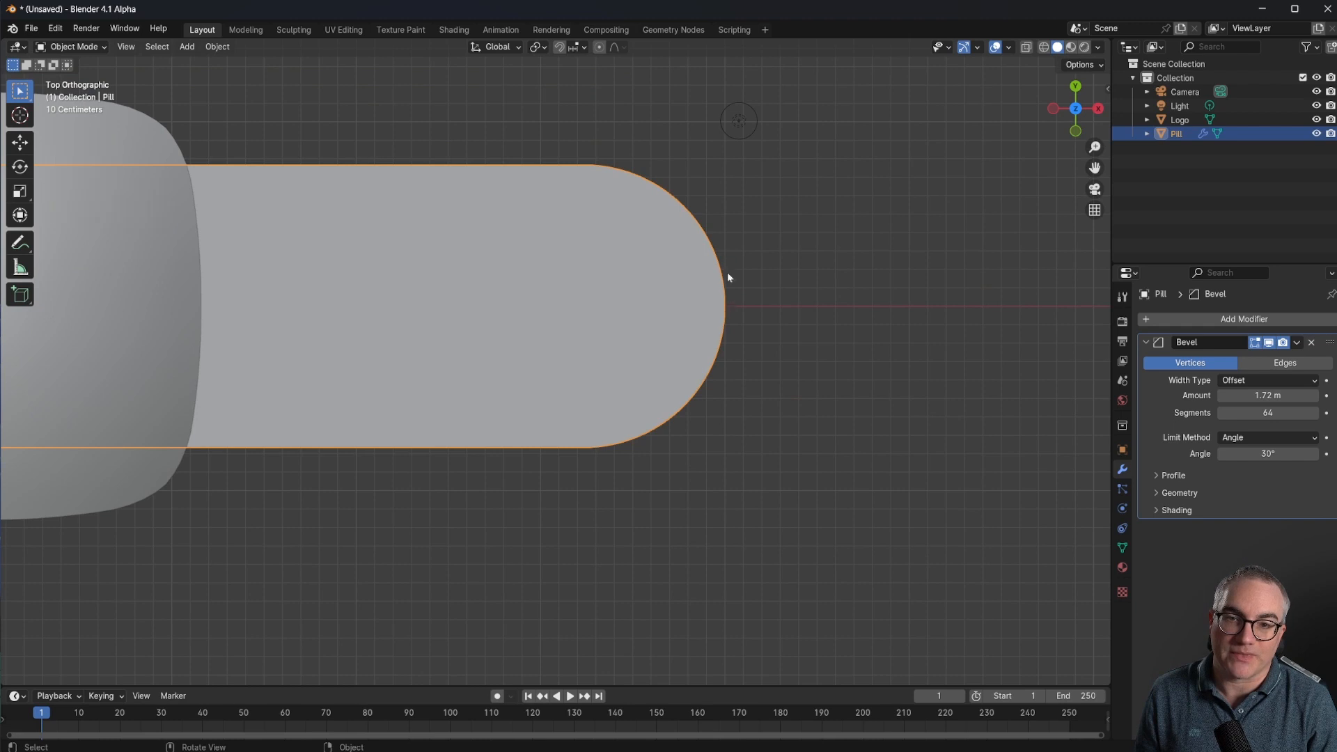
scroll(715, 295, "down", 5)
middle_click_drag(532, 282, 712, 308, "shift")
scroll(745, 273, "up", 2)
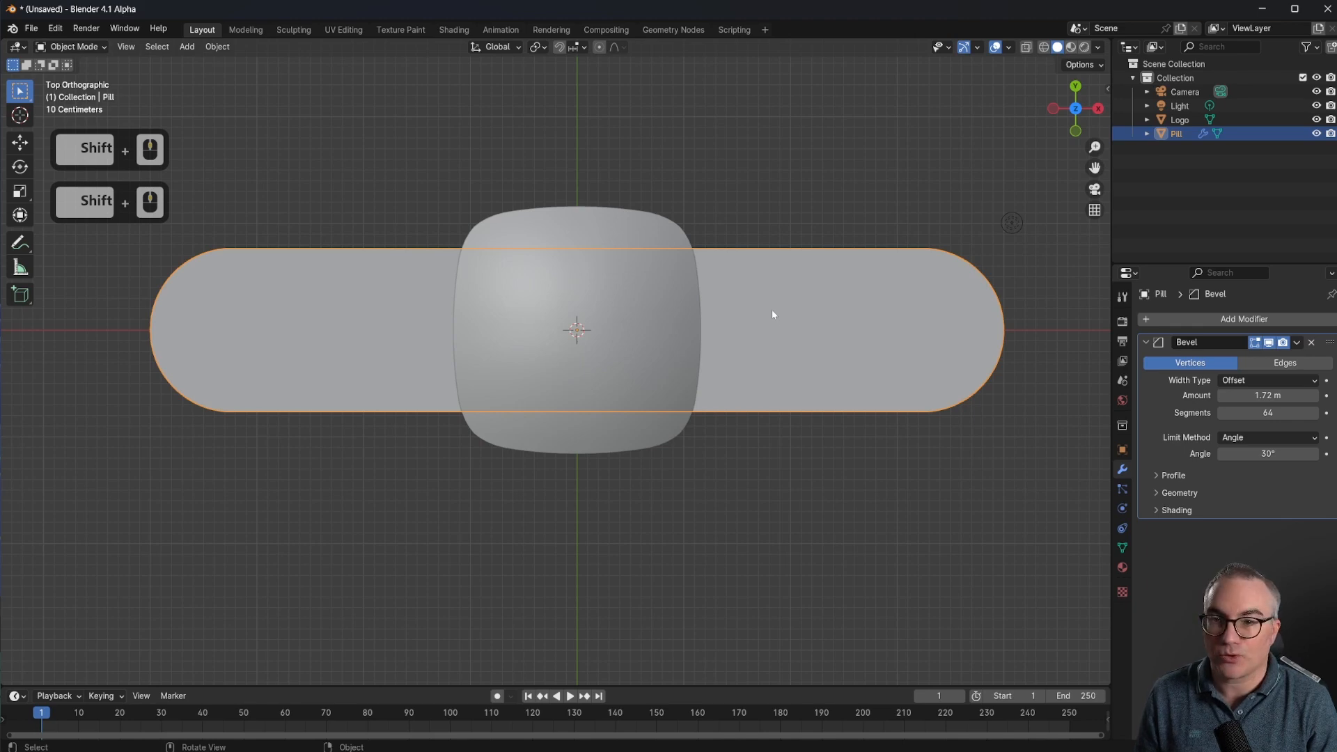
middle_click_drag(772, 306, 794, 179)
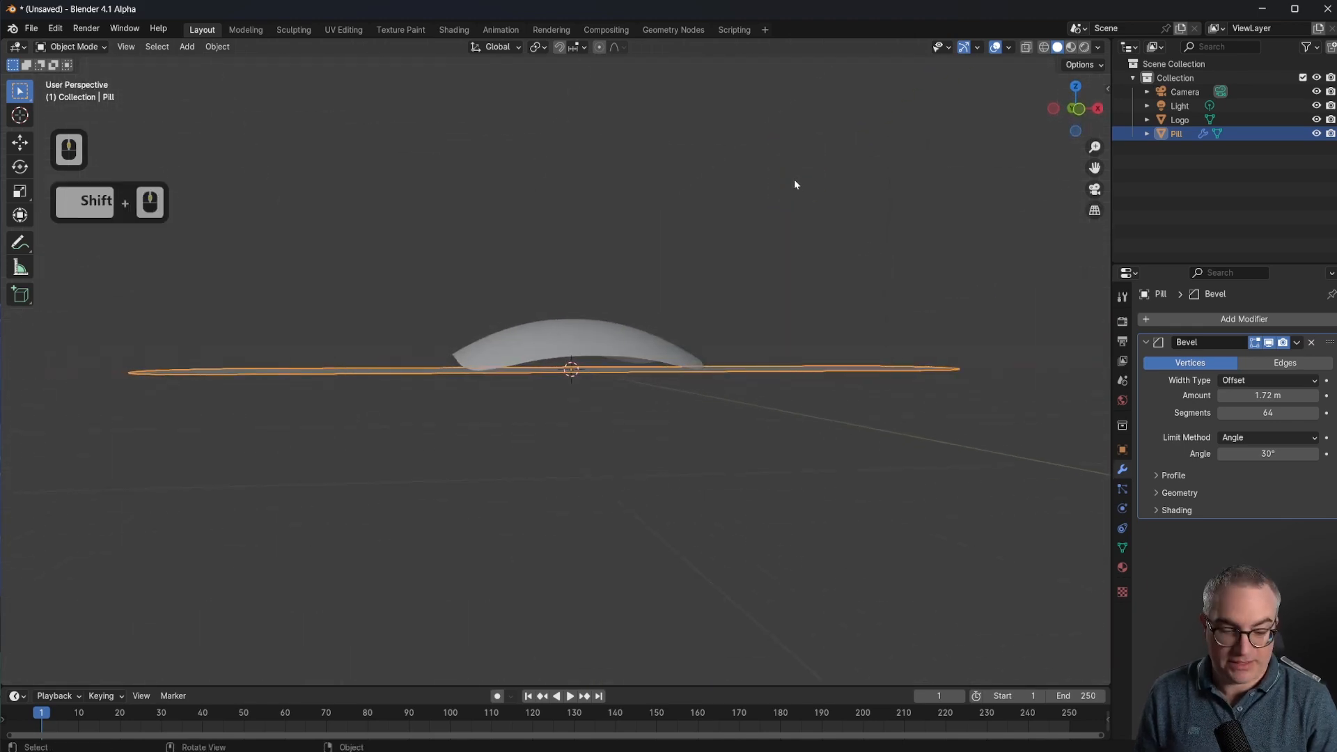
key("KP_1")
scroll(788, 372, "up", 3)
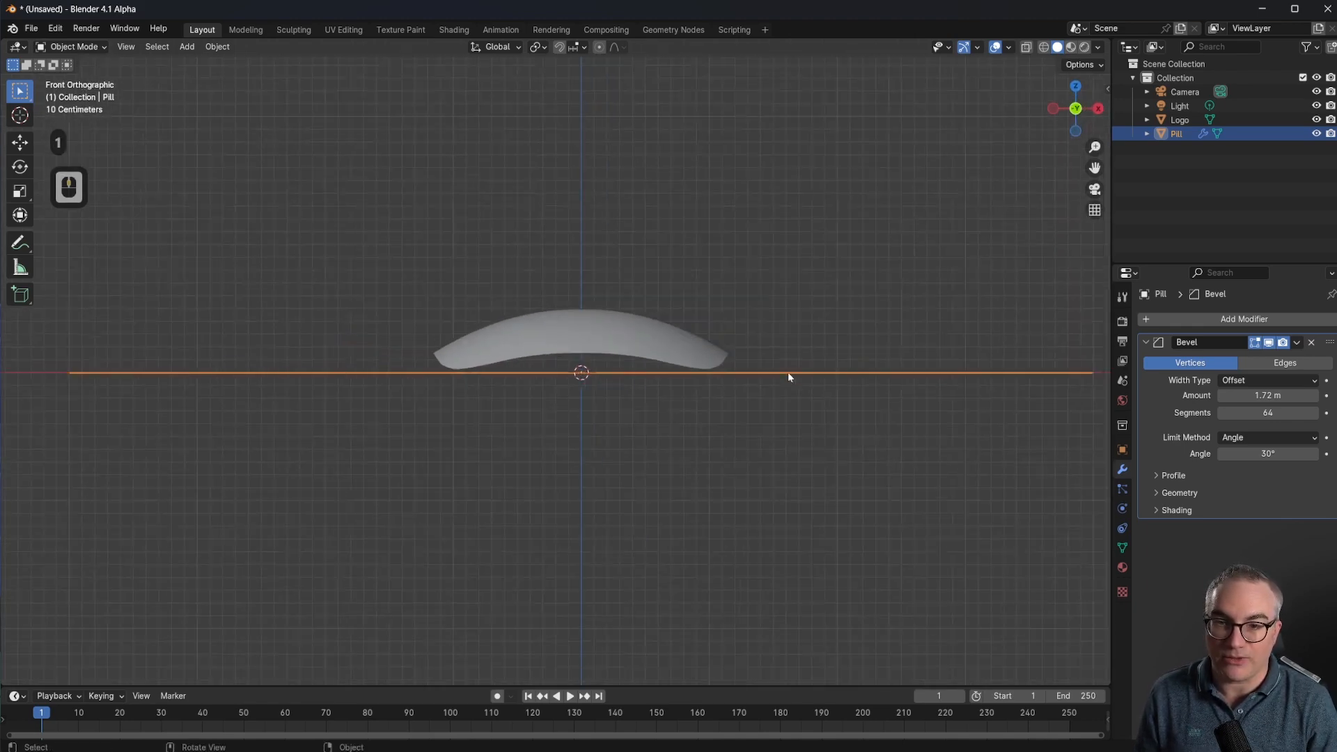
left_click(646, 480)
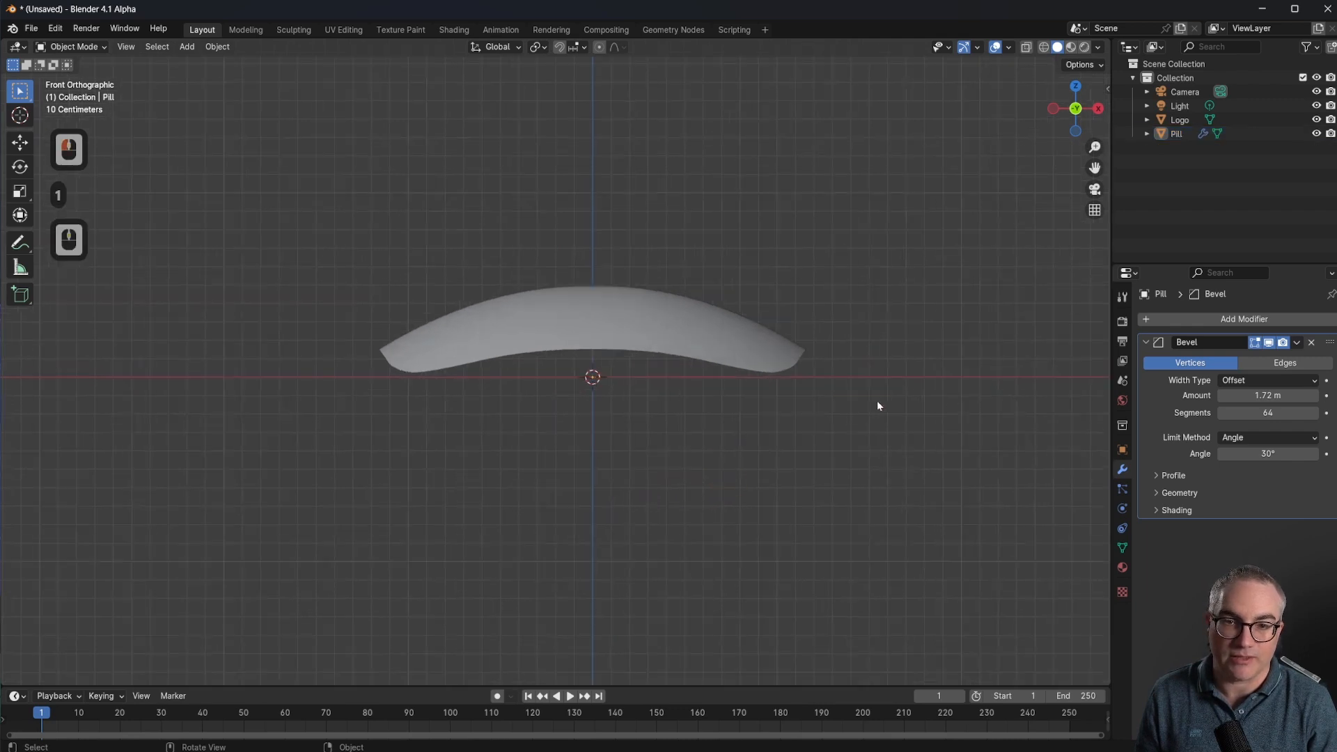
middle_click_drag(878, 405, 896, 468)
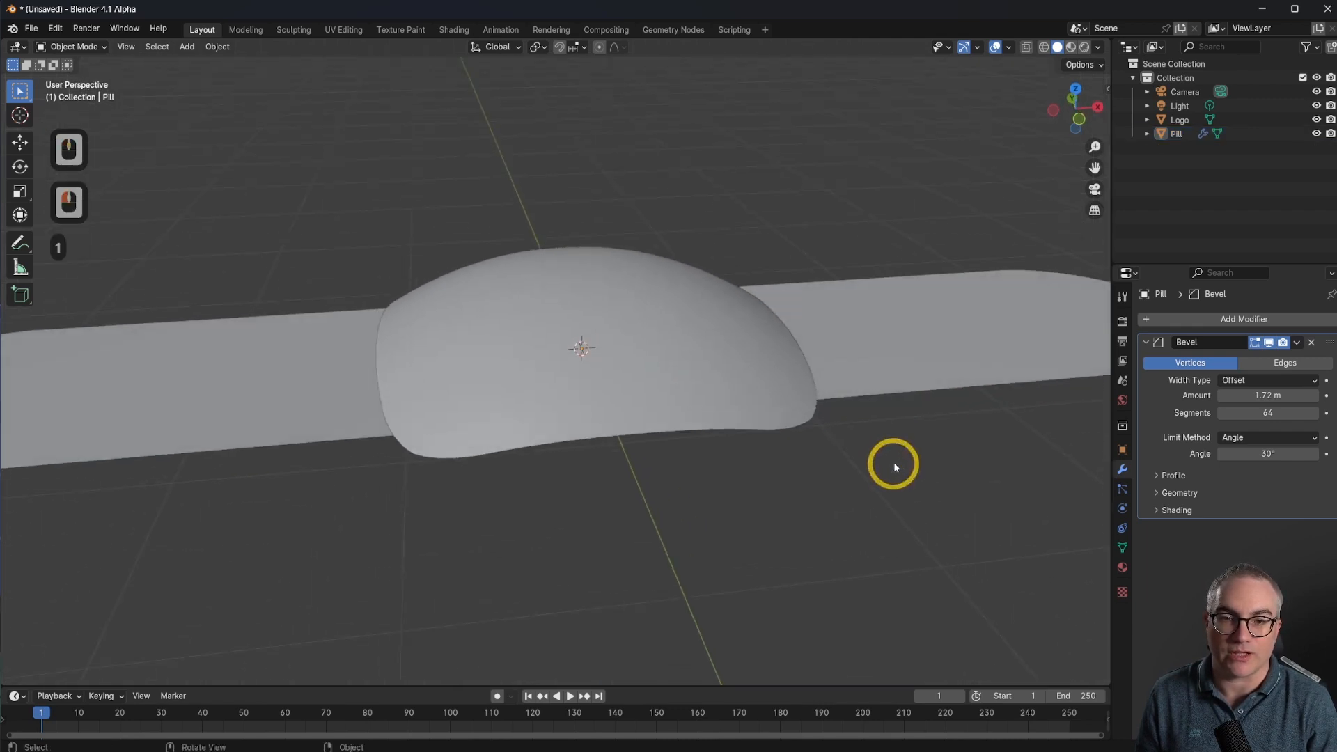
Collapse the Bevel settings and add a Solidify modifier to the Pill
left_click(1156, 343)
left_click(1202, 319)
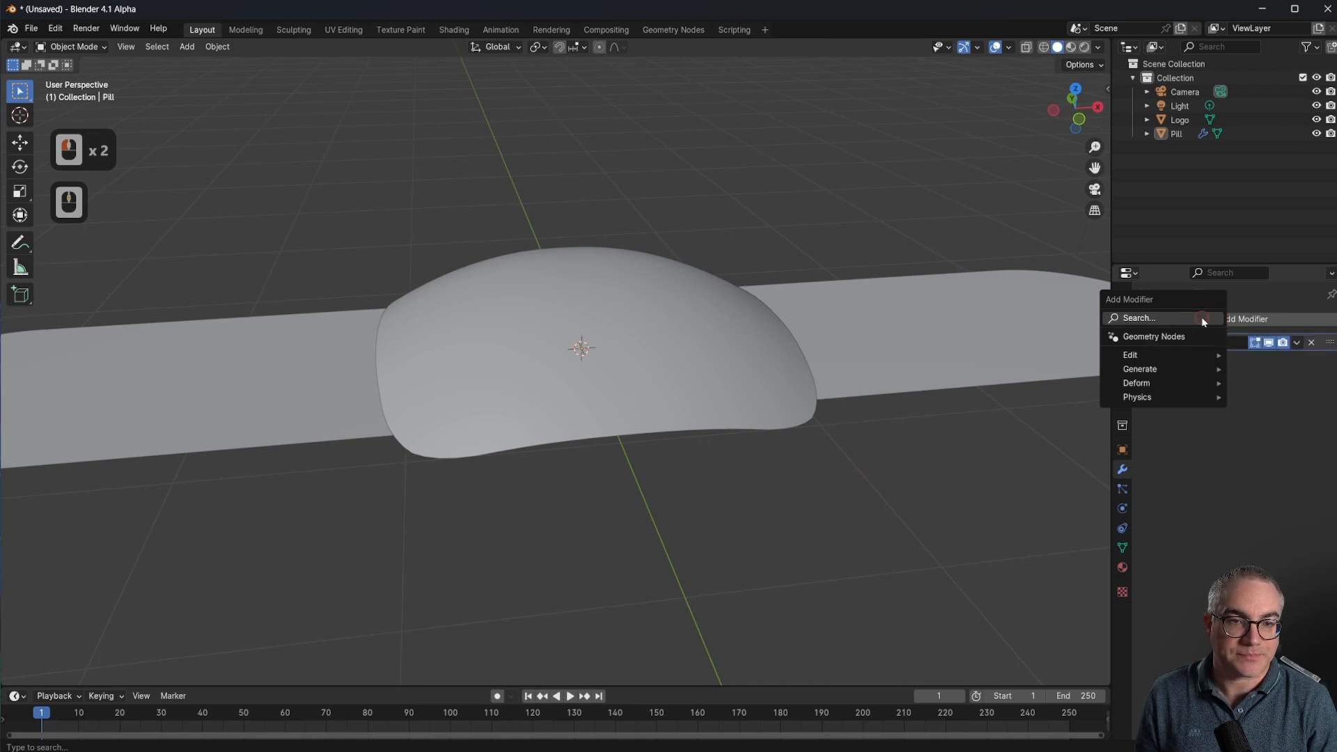
left_click(1202, 317)
left_click(1074, 371)
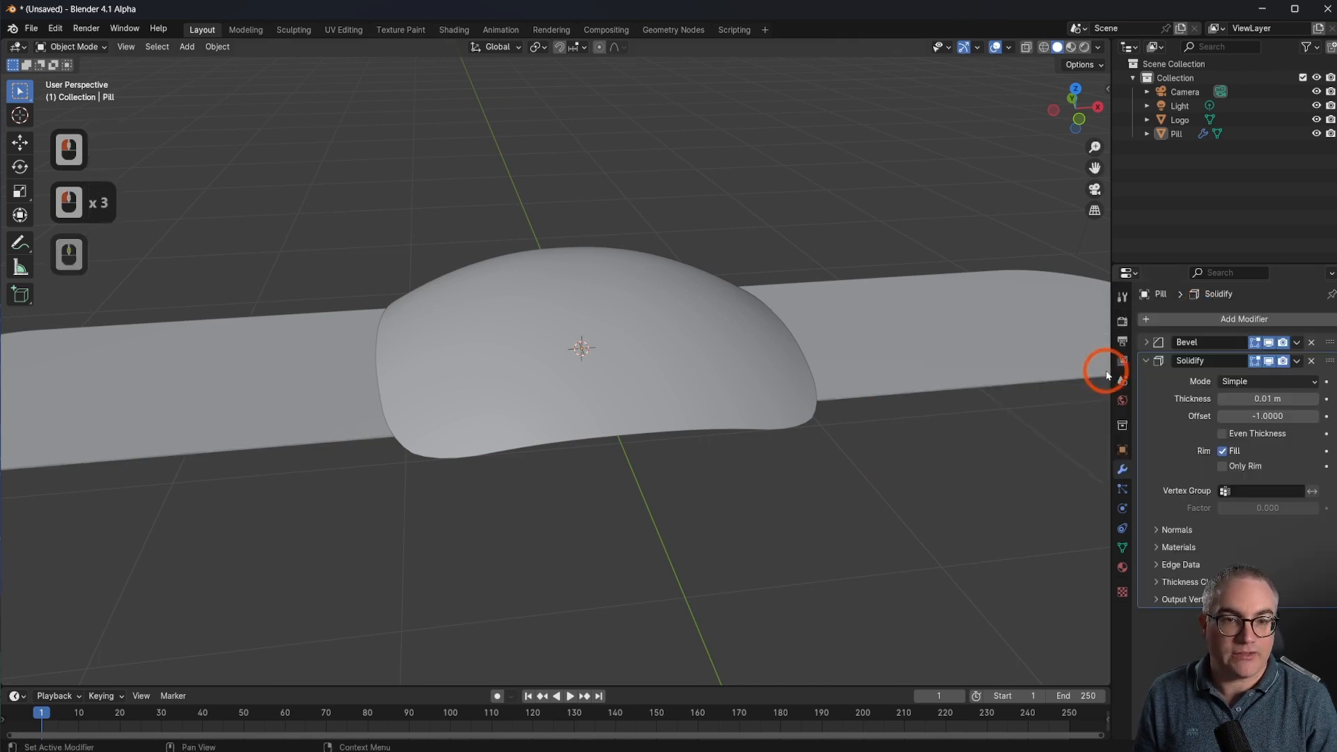
Thicken the Pill by setting its Solidify modifier thickness to 0.039 m
scroll(934, 437, "up", 3)
middle_click_drag(934, 437, 772, 454, "shift")
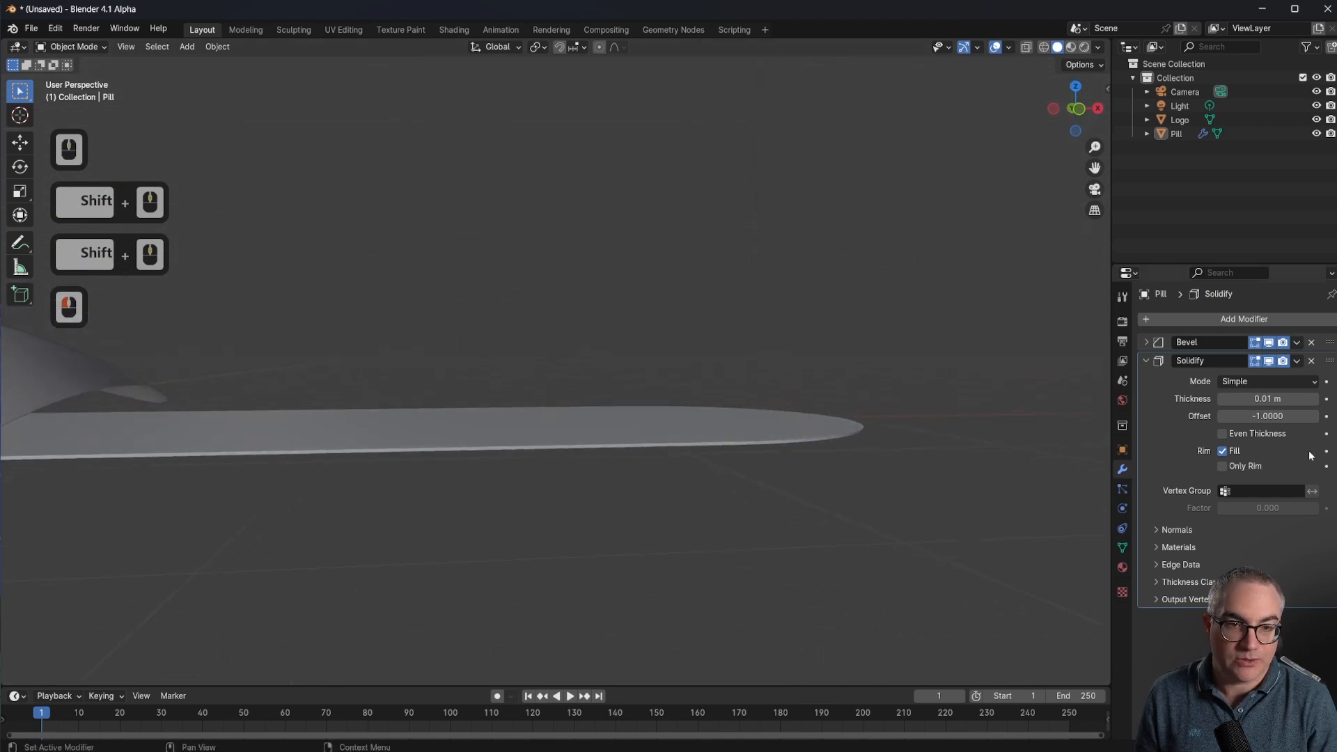
left_click_drag(1268, 398, 1303, 398, "shift")
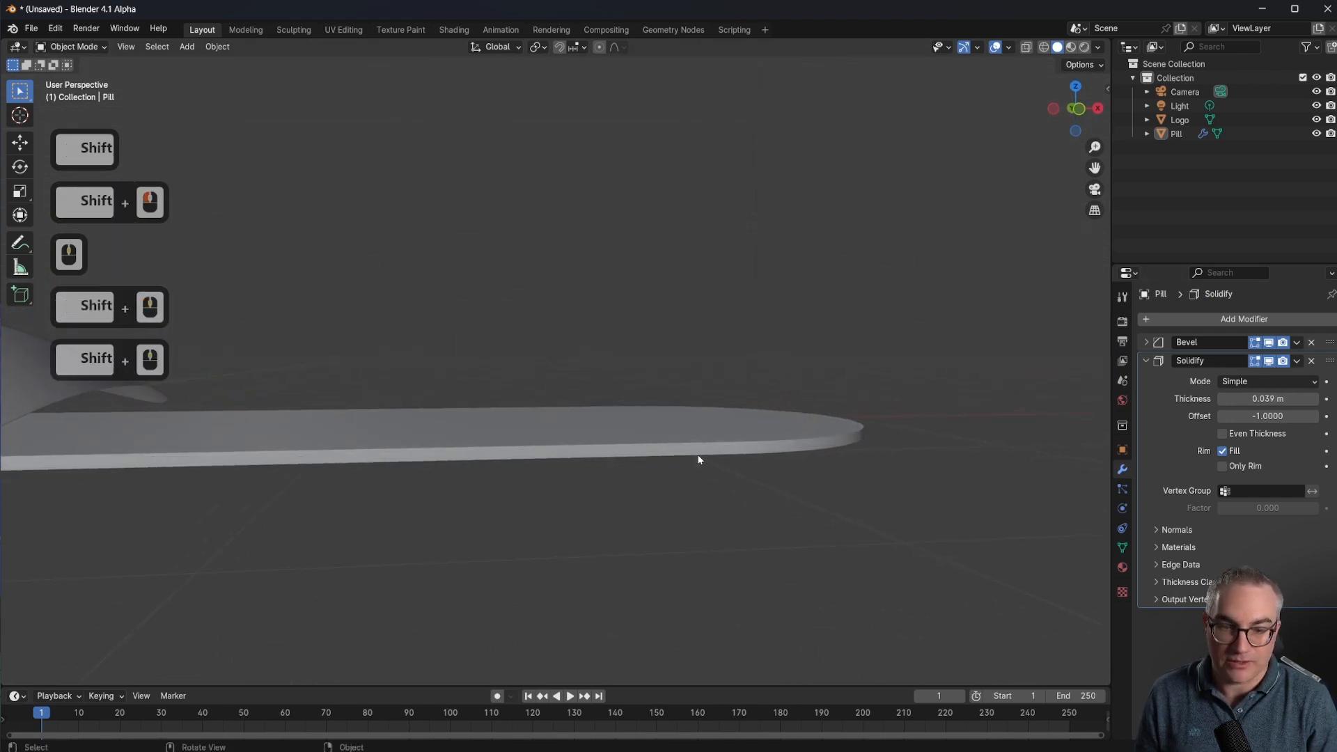
key("1")
middle_click_drag(365, 456, 608, 463, "shift")
scroll(421, 450, "down", 4)
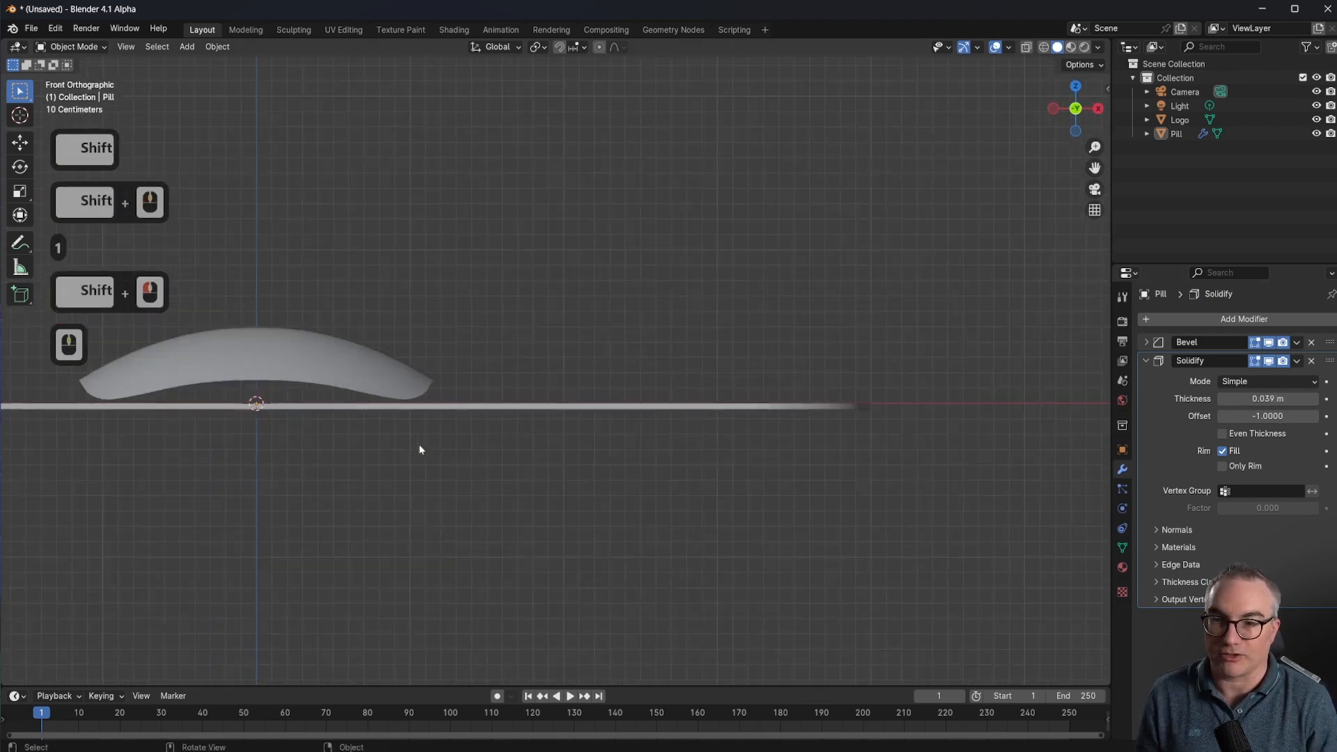
scroll(435, 466, "up", 3)
scroll(437, 467, "down", 4)
middle_click_drag(437, 467, 656, 358, "shift")
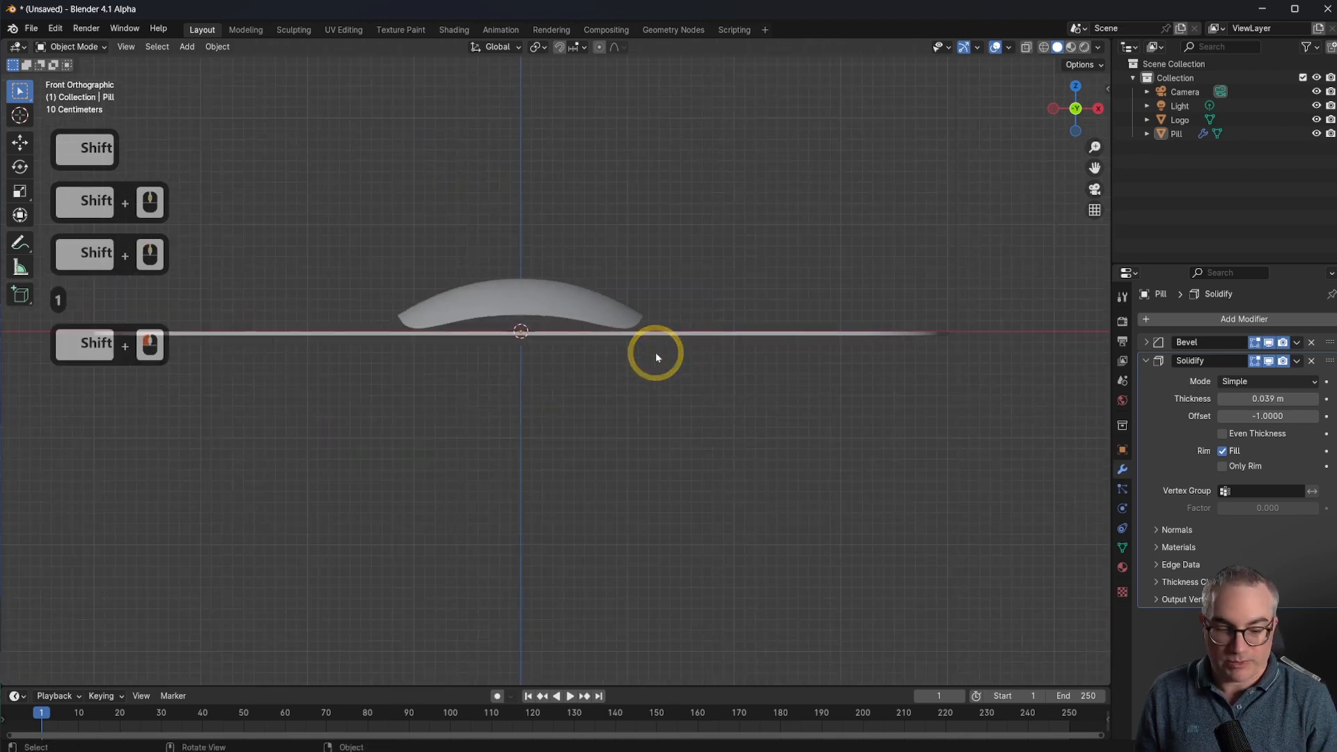
Add a Text object at the center of the logo and Pill, working in the top view
key("7")
middle_click_drag(701, 293, 763, 378, "shift")
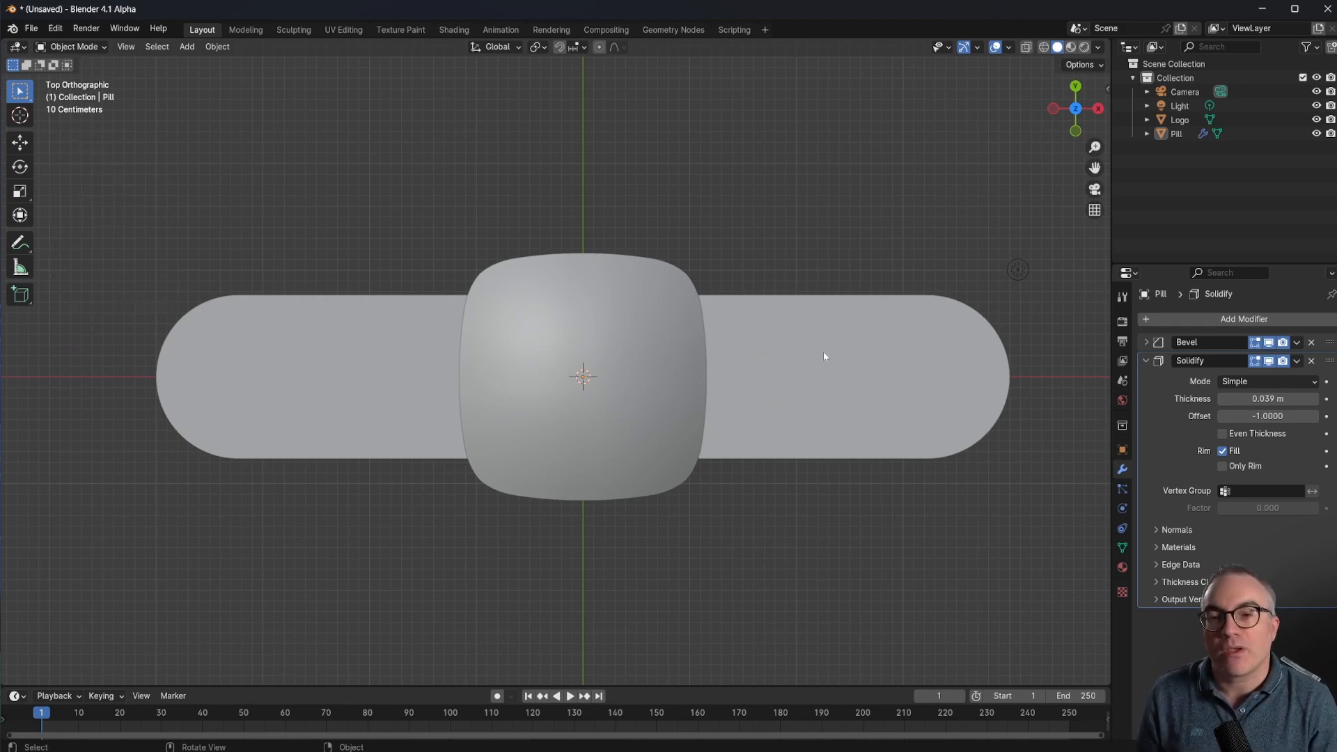
key("shift+a")
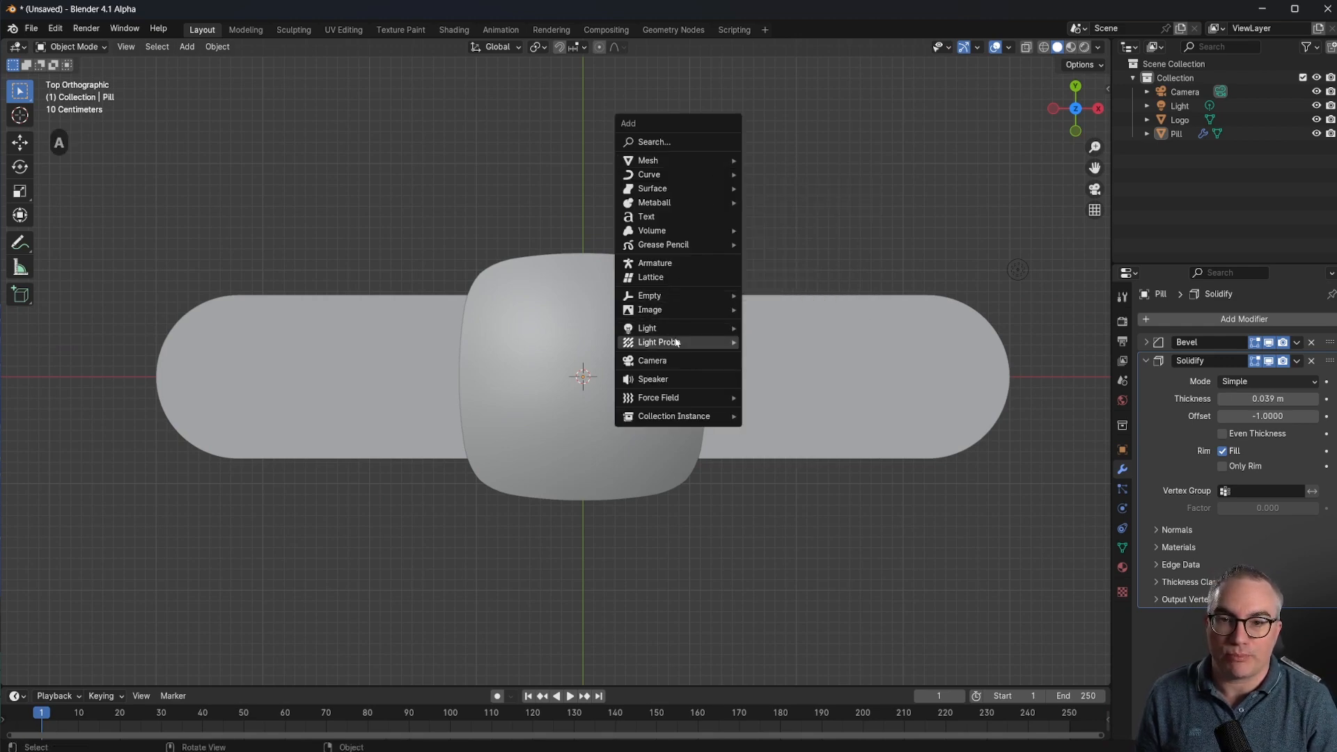
left_click(656, 215)
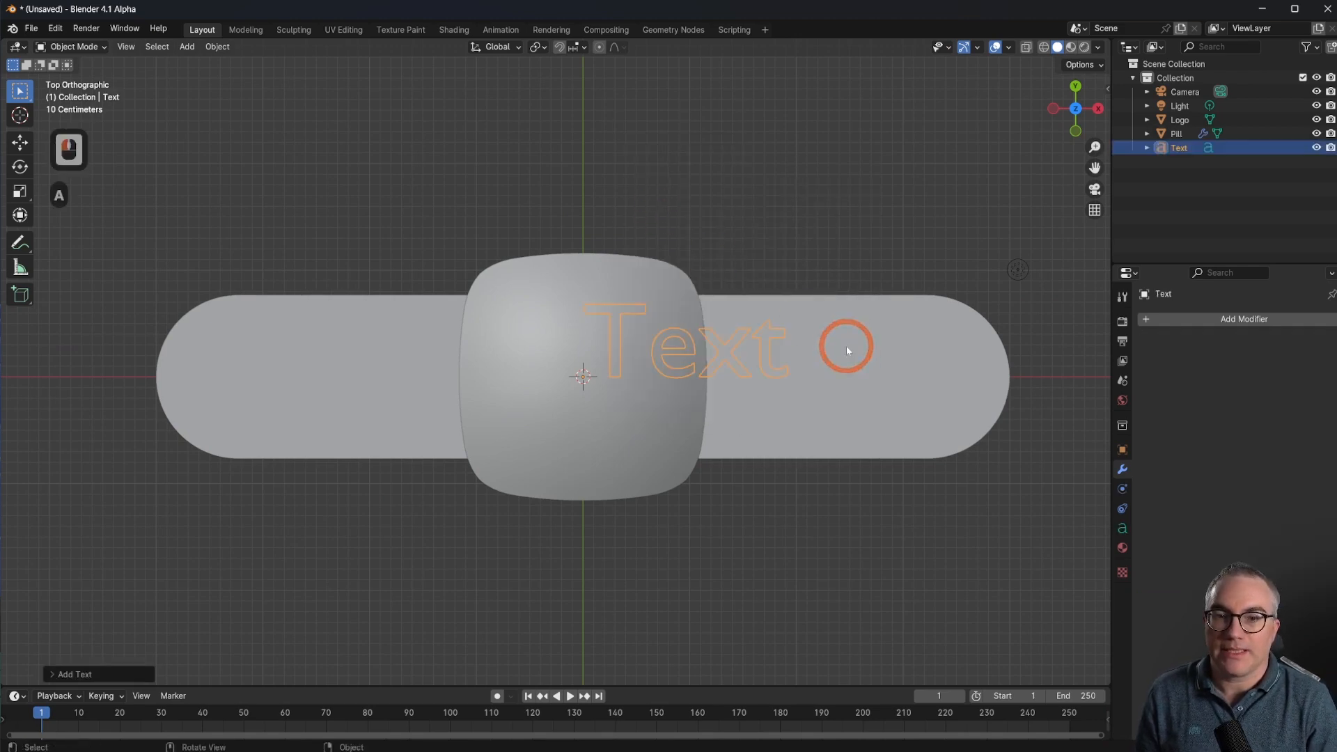
Align the Text object's paragraph to Center horizontally and Middle vertically
left_click(1122, 529)
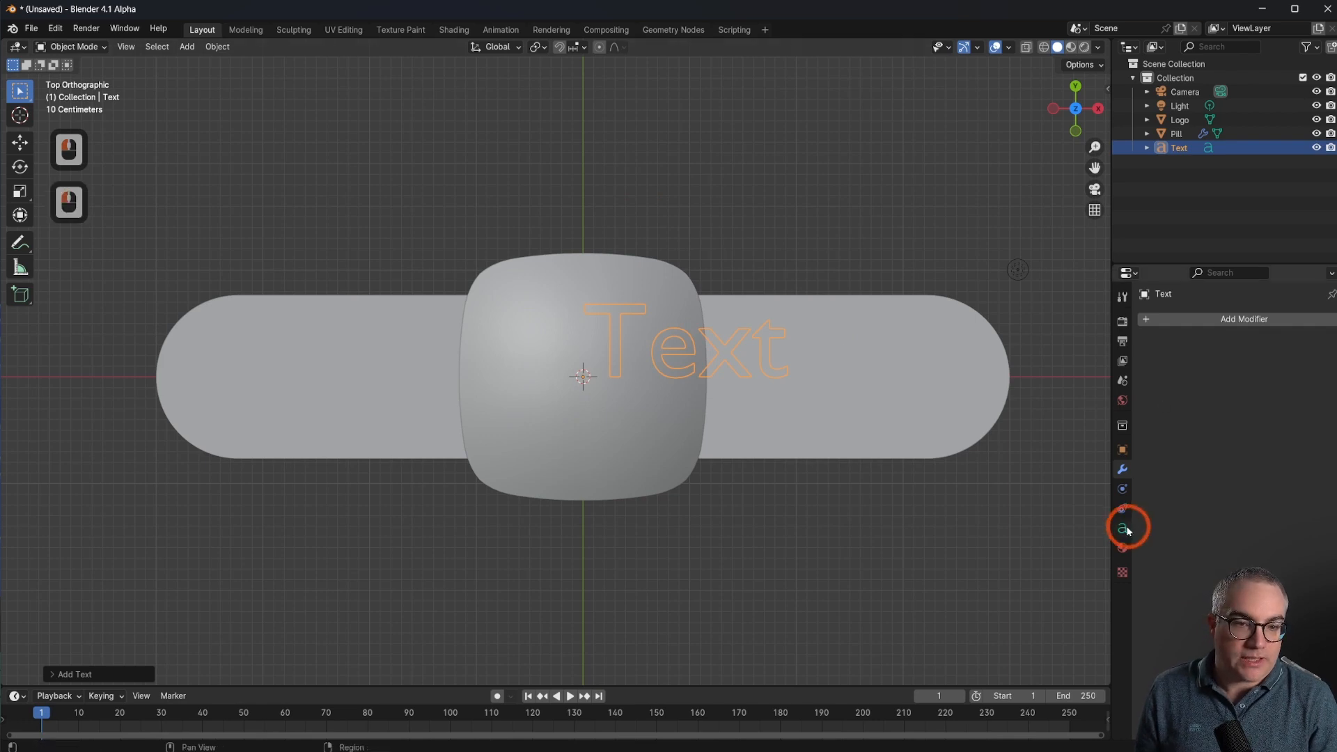
scroll(1177, 418, "down", 5)
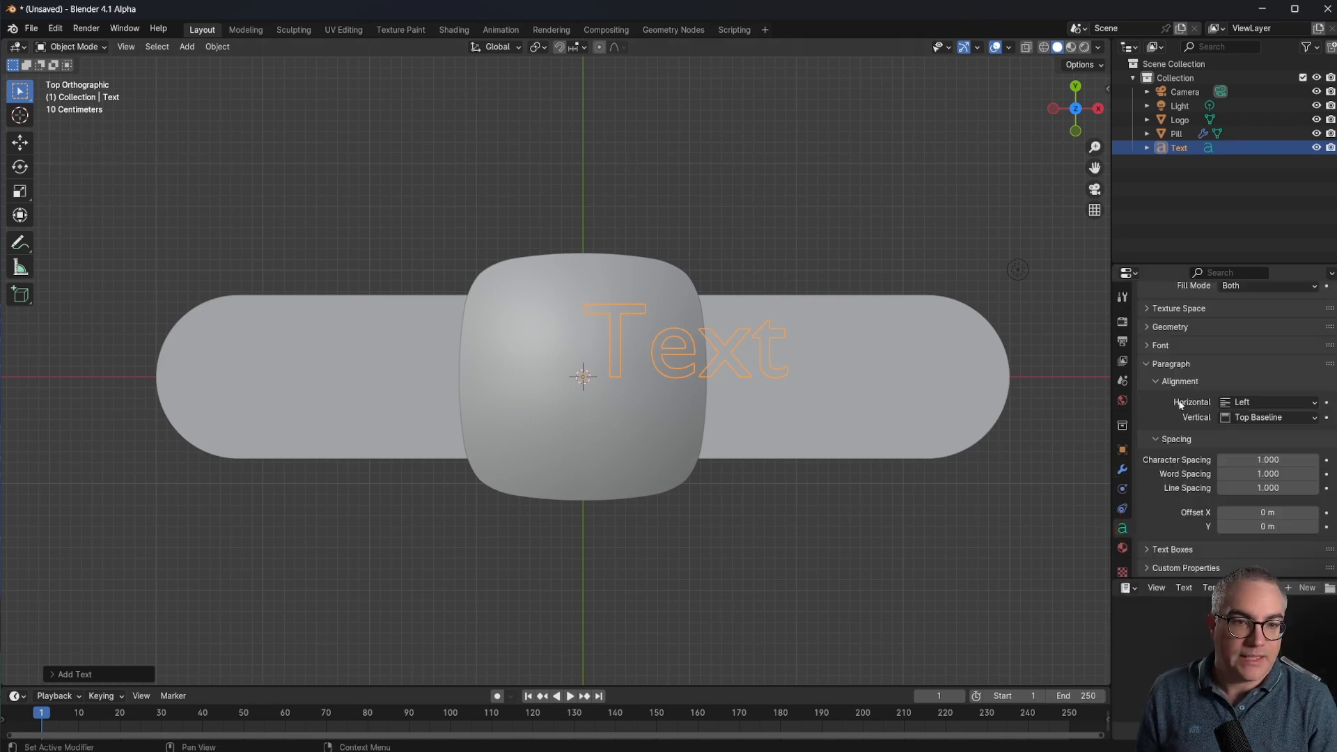
left_click(1281, 403)
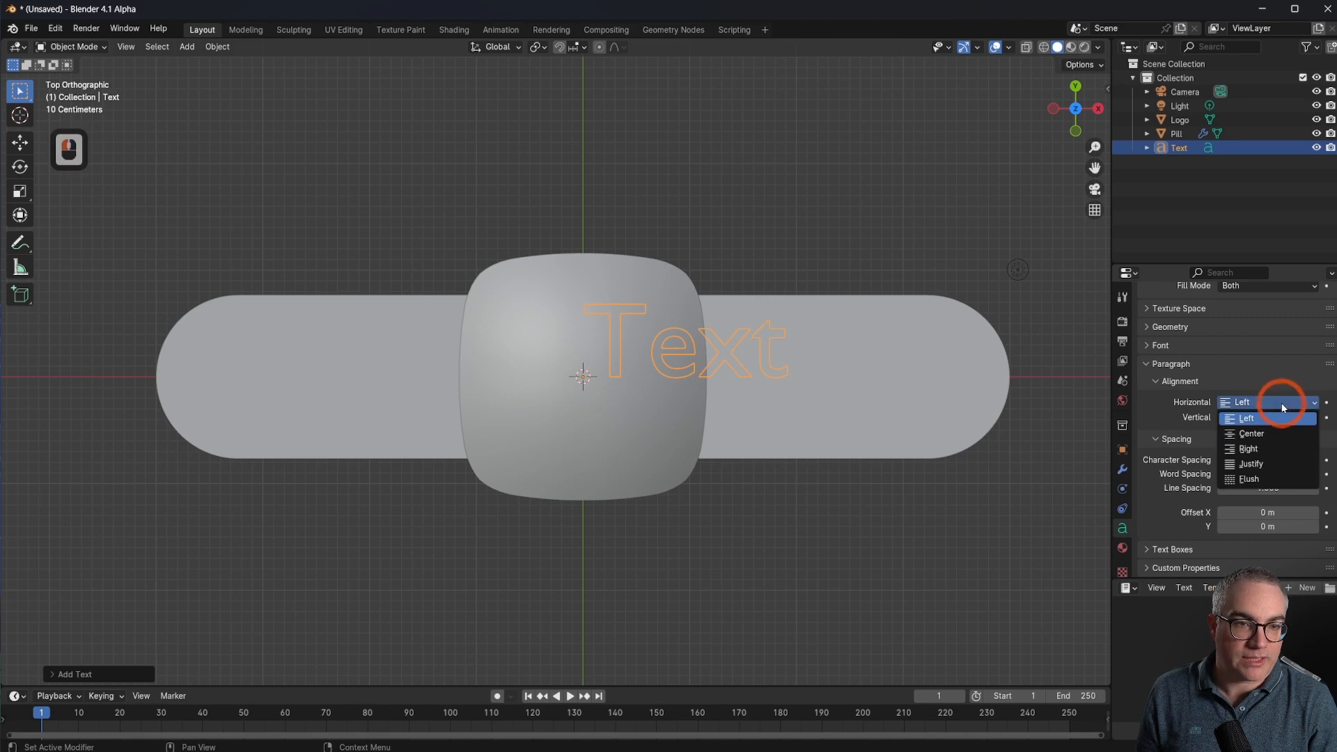
left_click(1270, 439)
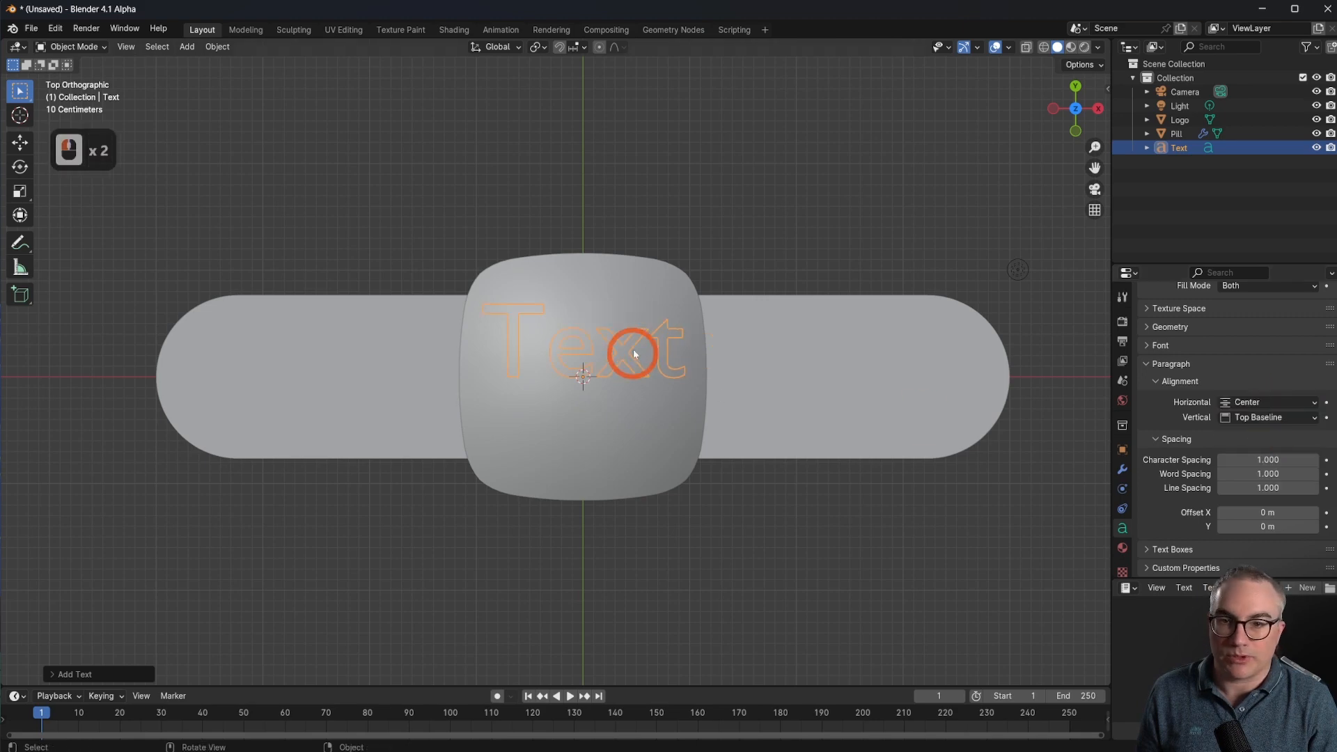
left_click(1275, 417)
left_click(1254, 456)
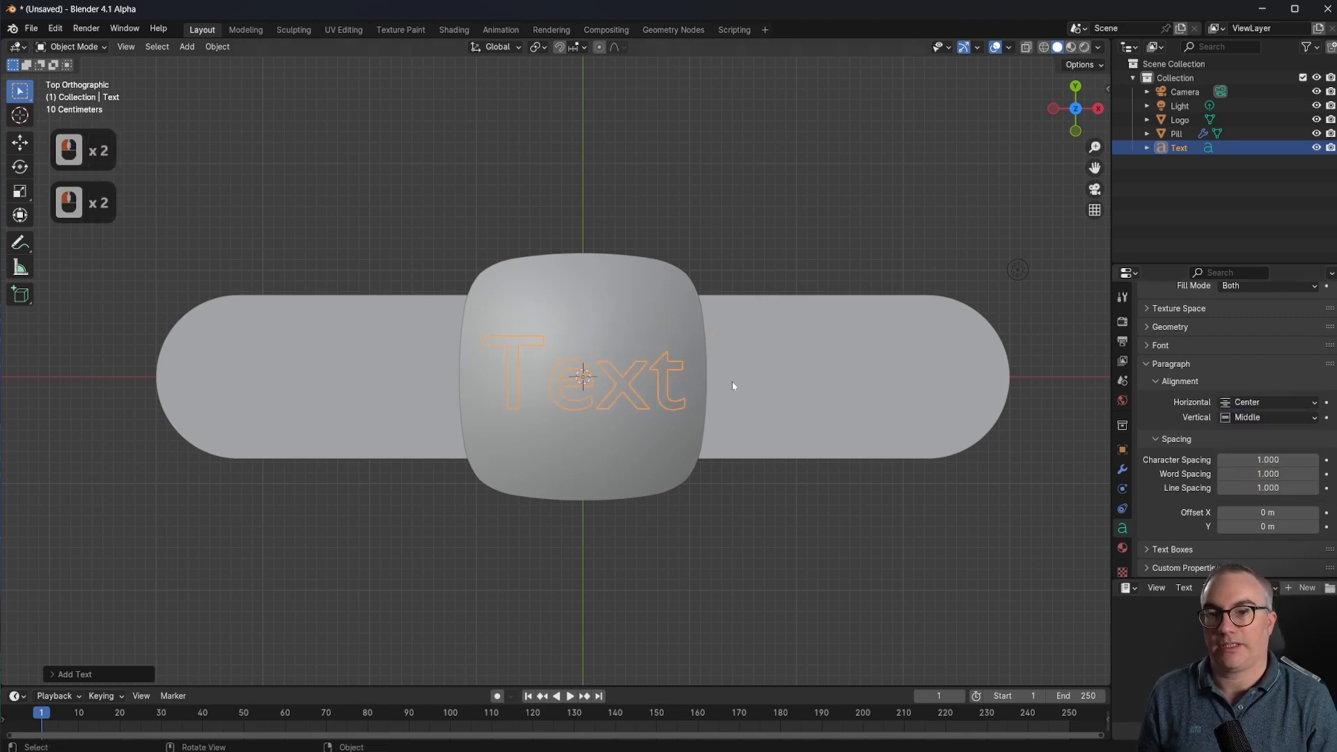
Replace the Text object's default wording with the creator's handle in lowercase and return to Object Mode
key("Tab")
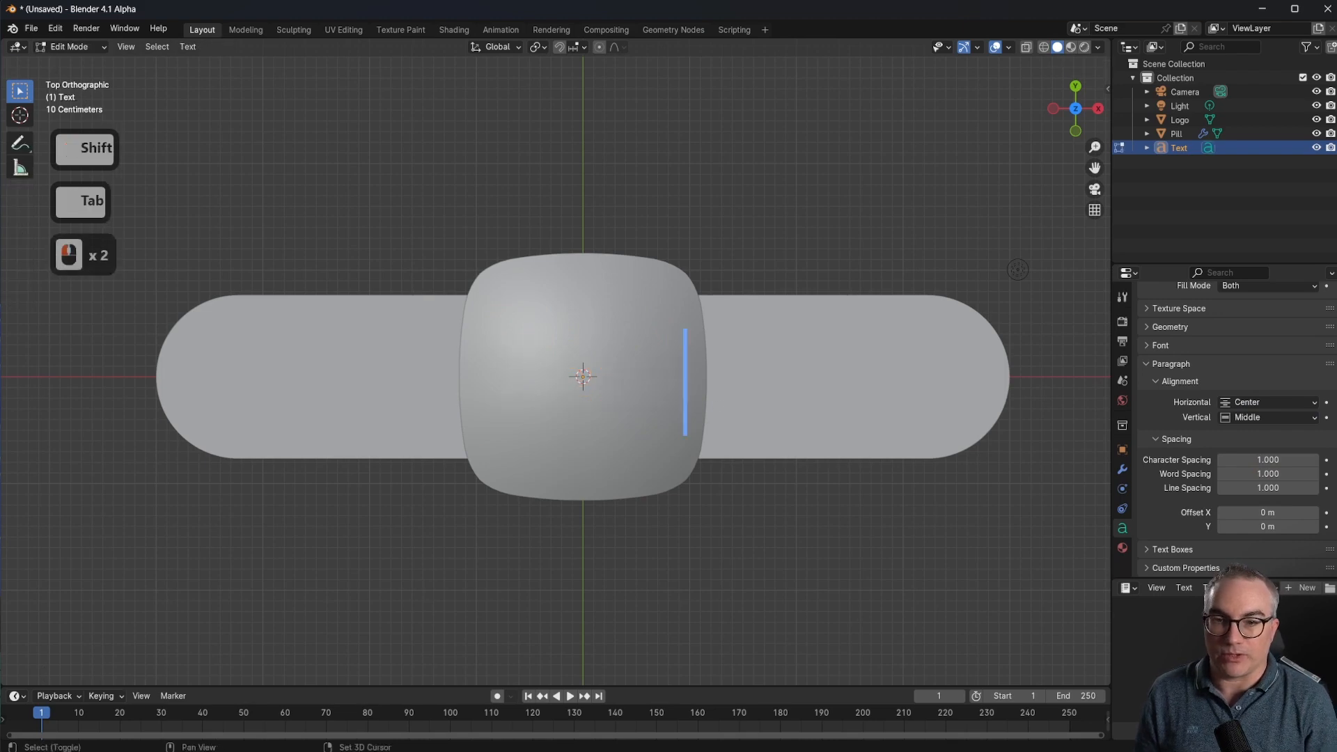
key("shift+Home")
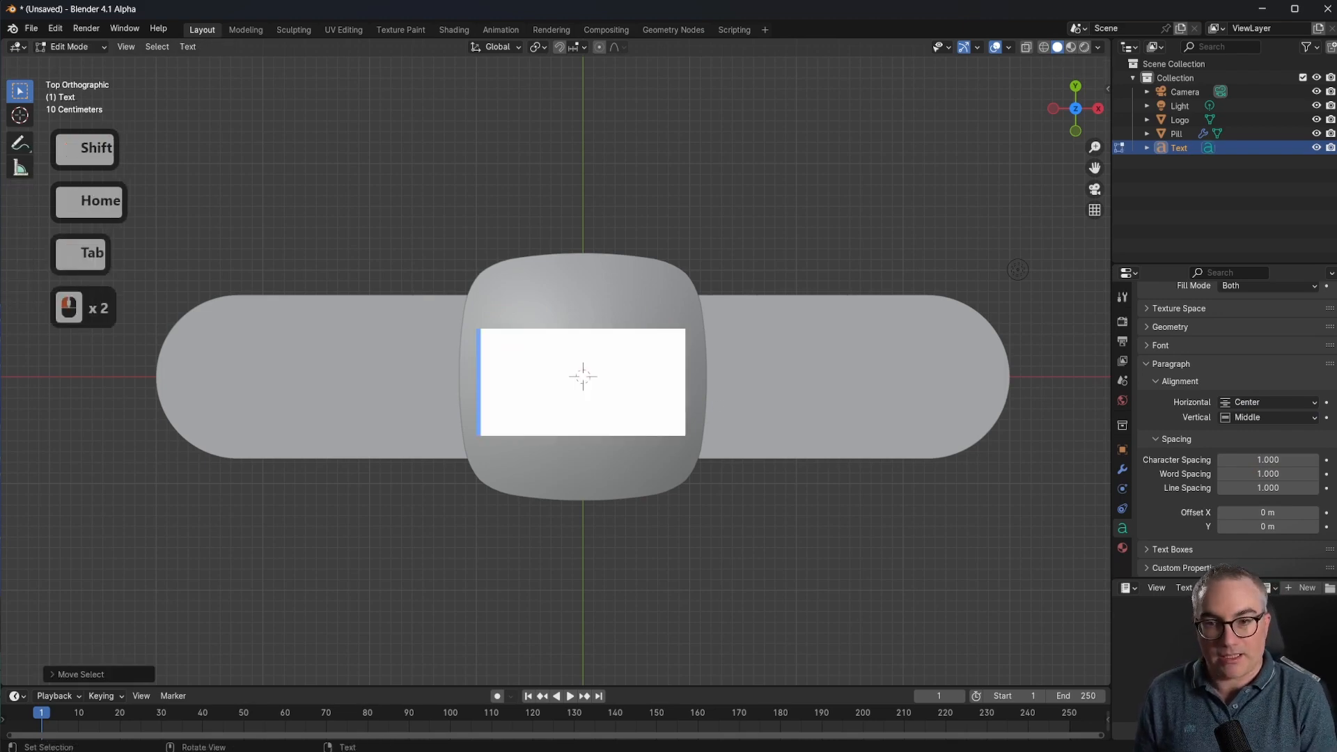
type("chrisprenn")
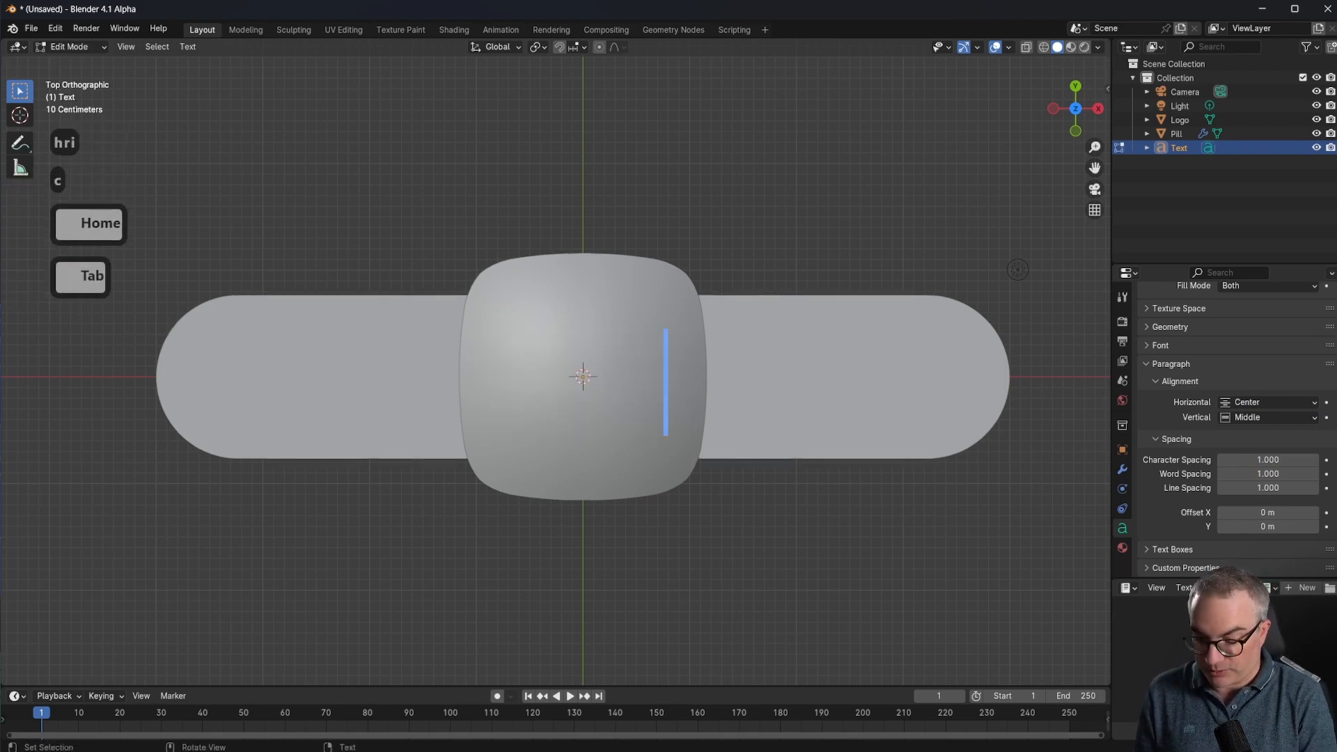
key("Tab")
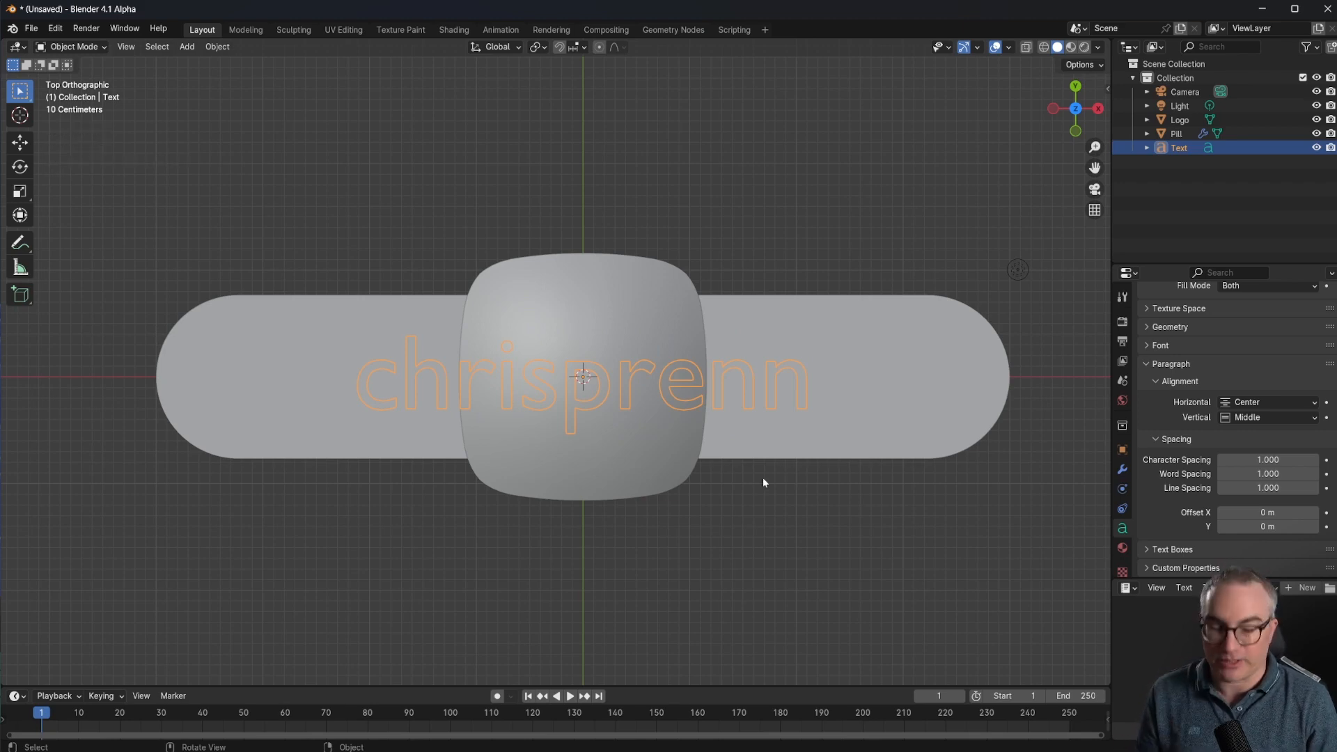
Give the text depth with a geometry extrude of 0.028 m
key("1")
scroll(779, 354, "up", 4)
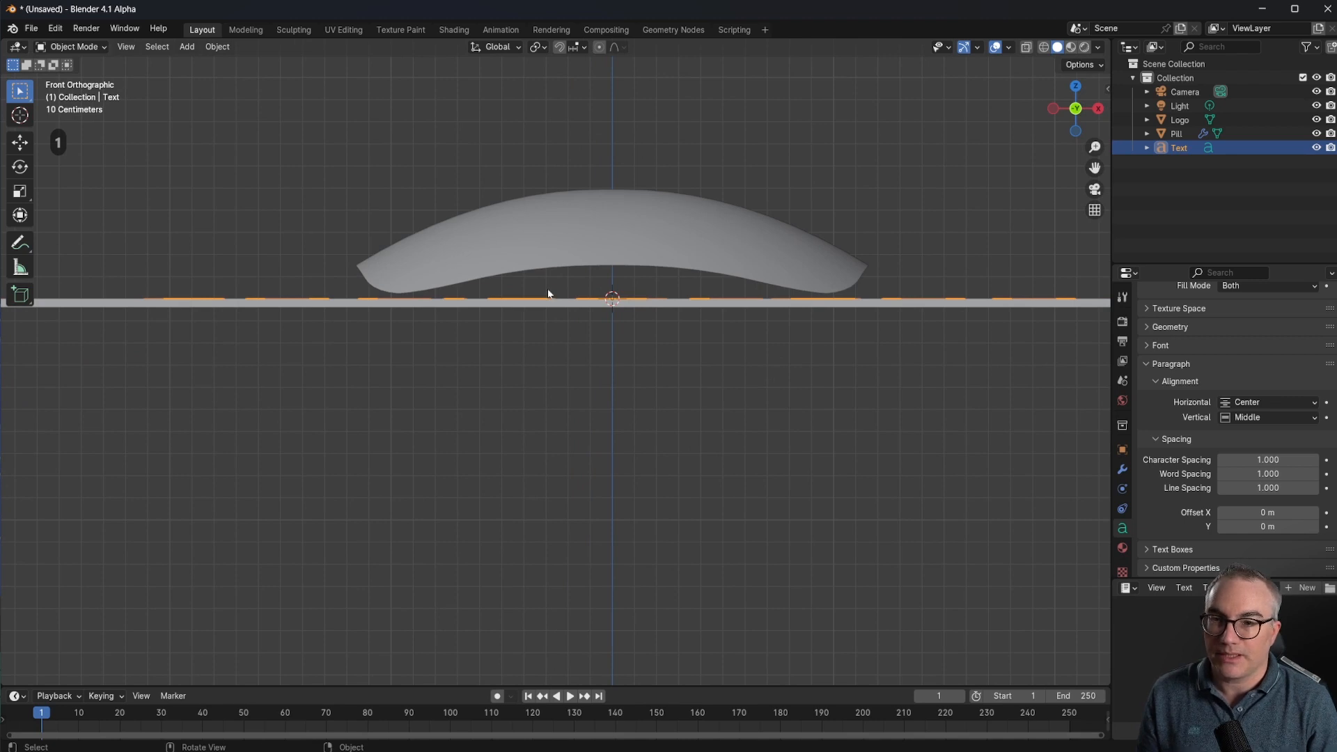
left_click(1134, 523)
scroll(1197, 358, "up", 4)
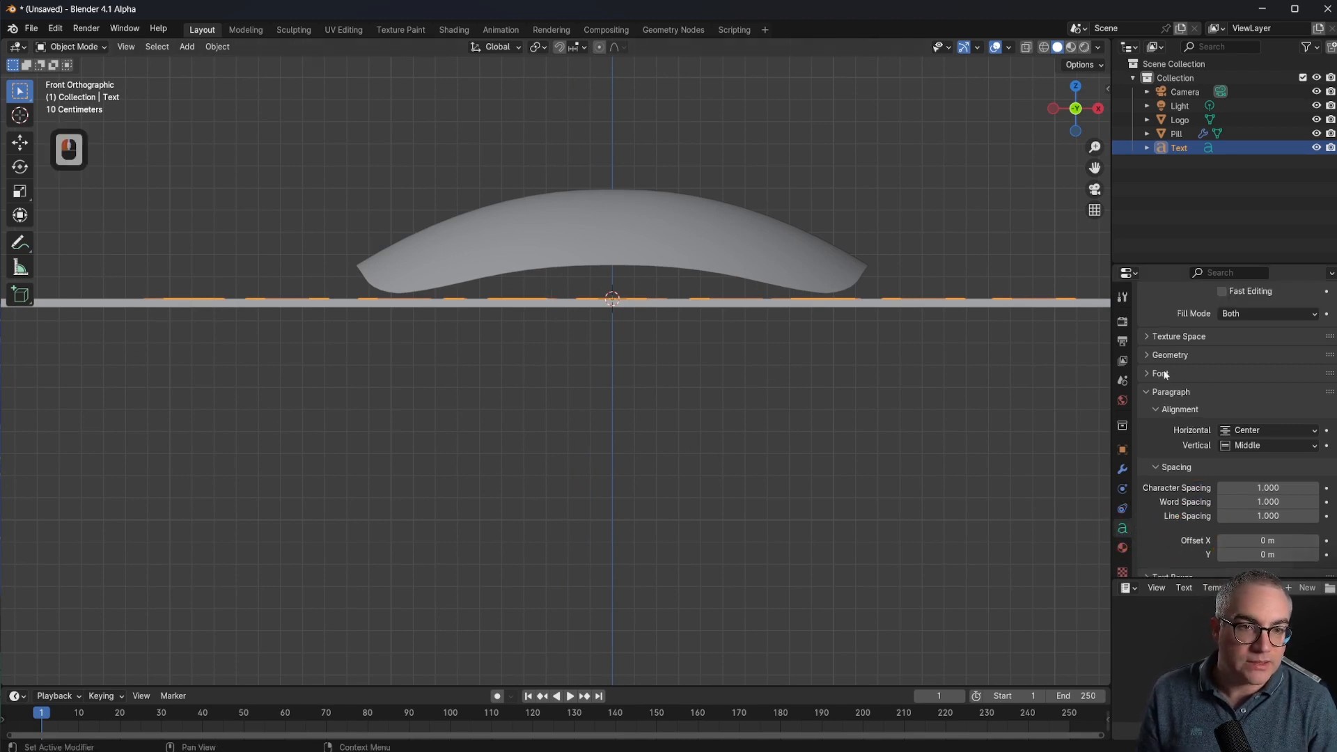
left_click(1149, 438)
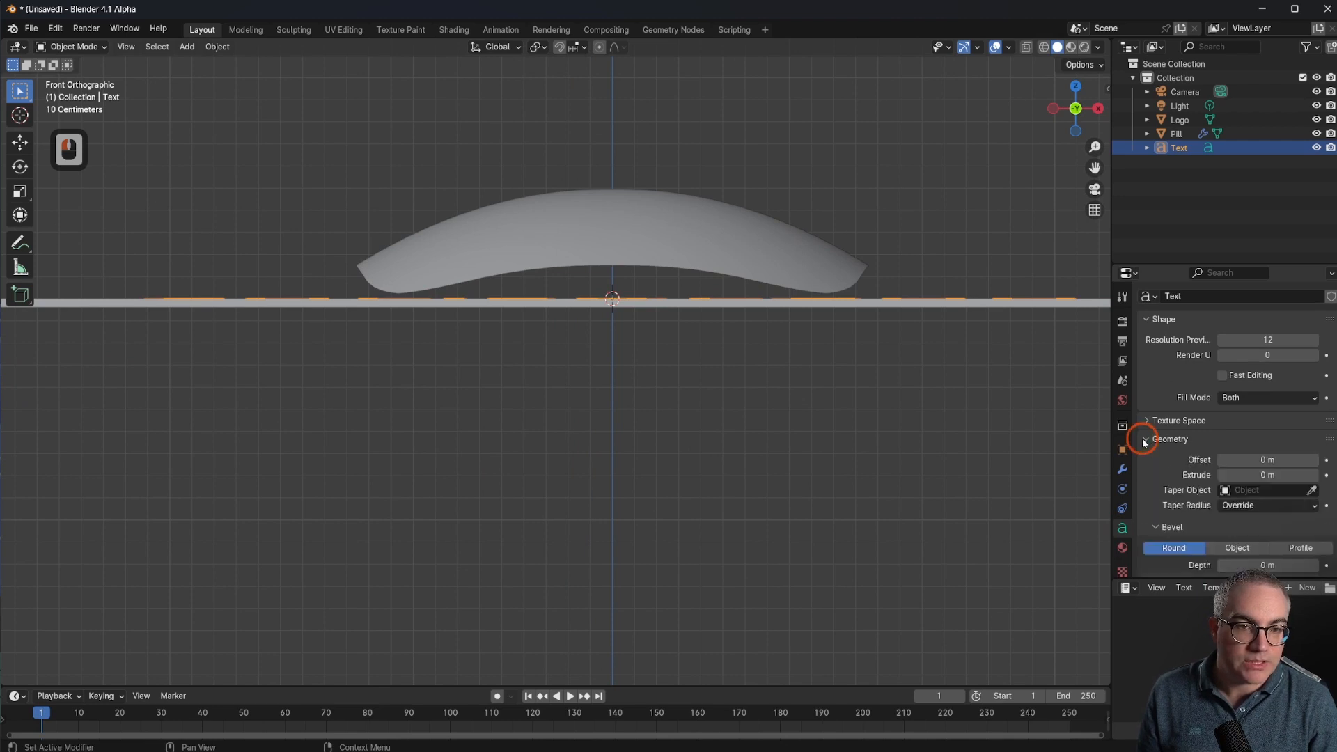
left_click(1288, 499)
left_click_drag(1265, 475, 247, 475, "shift")
Move the extruded text up along Z so it rests on the Pill's upper surface
middle_click_drag(674, 295, 681, 331)
key("g")
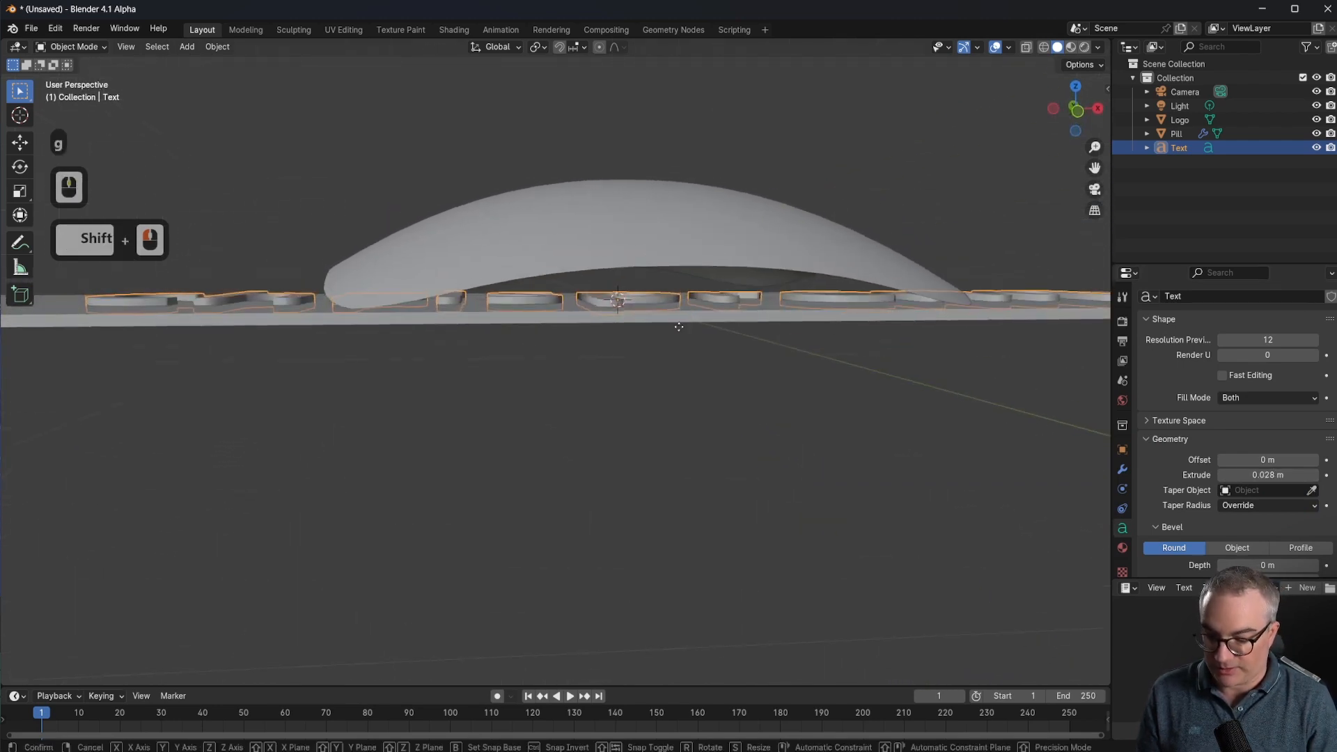
key("z")
left_click(679, 326)
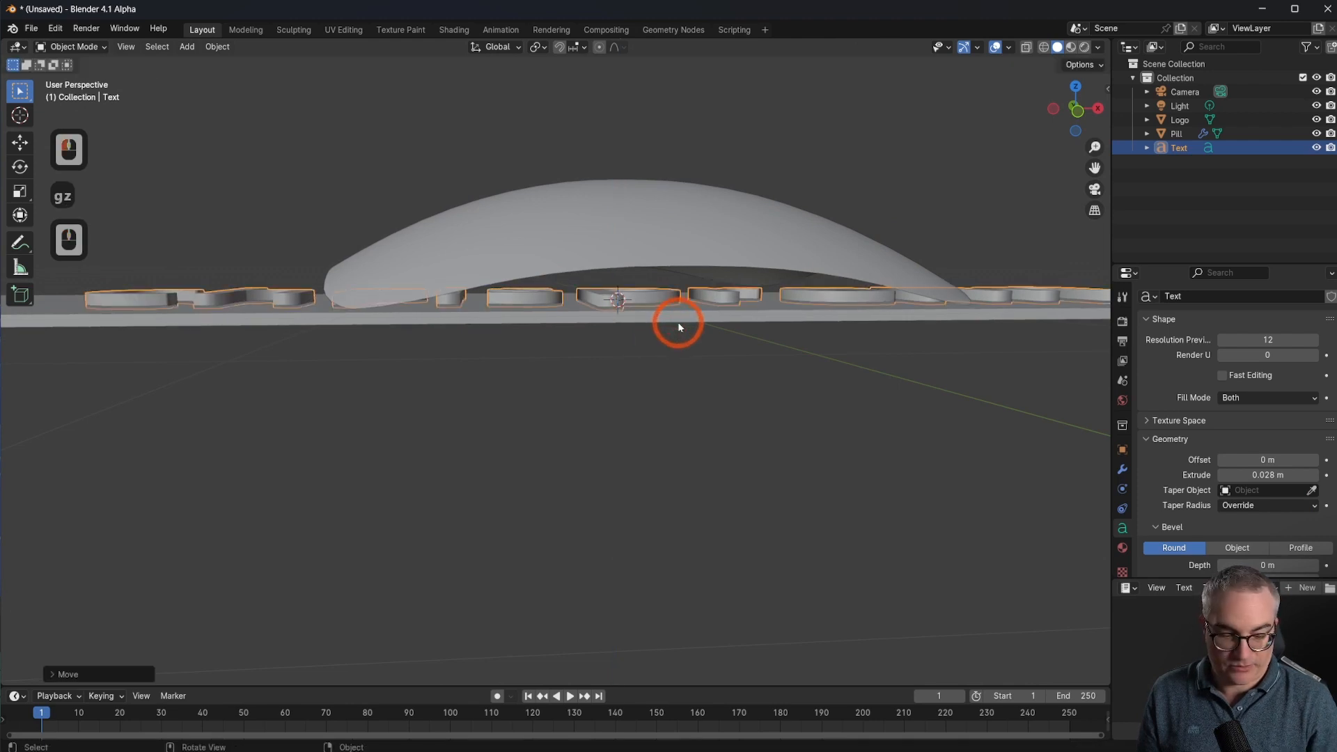
key("KP_1")
middle_click_drag(680, 327, 761, 443)
key("KP_1")
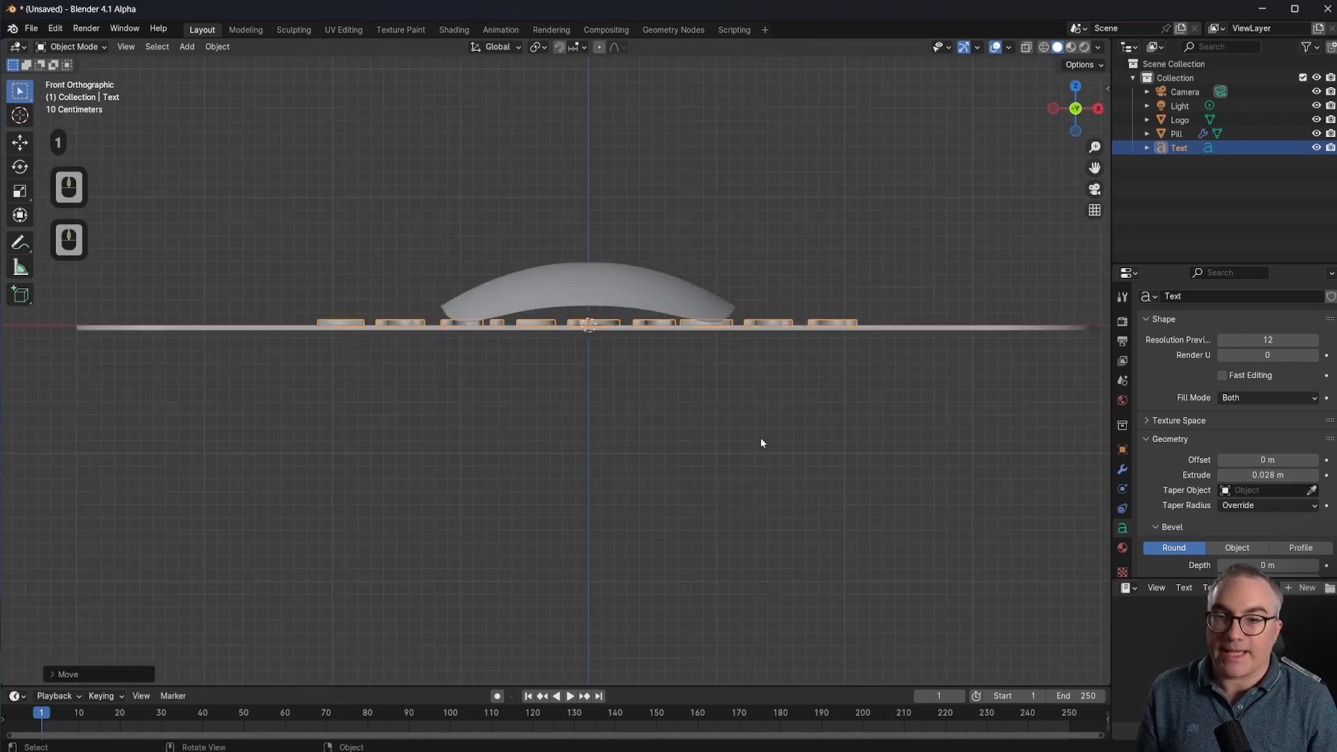
Deselect the text, split the 3D viewport into two side-by-side views, and show the camera view in the narrower one
key("KP_7")
left_click(748, 304)
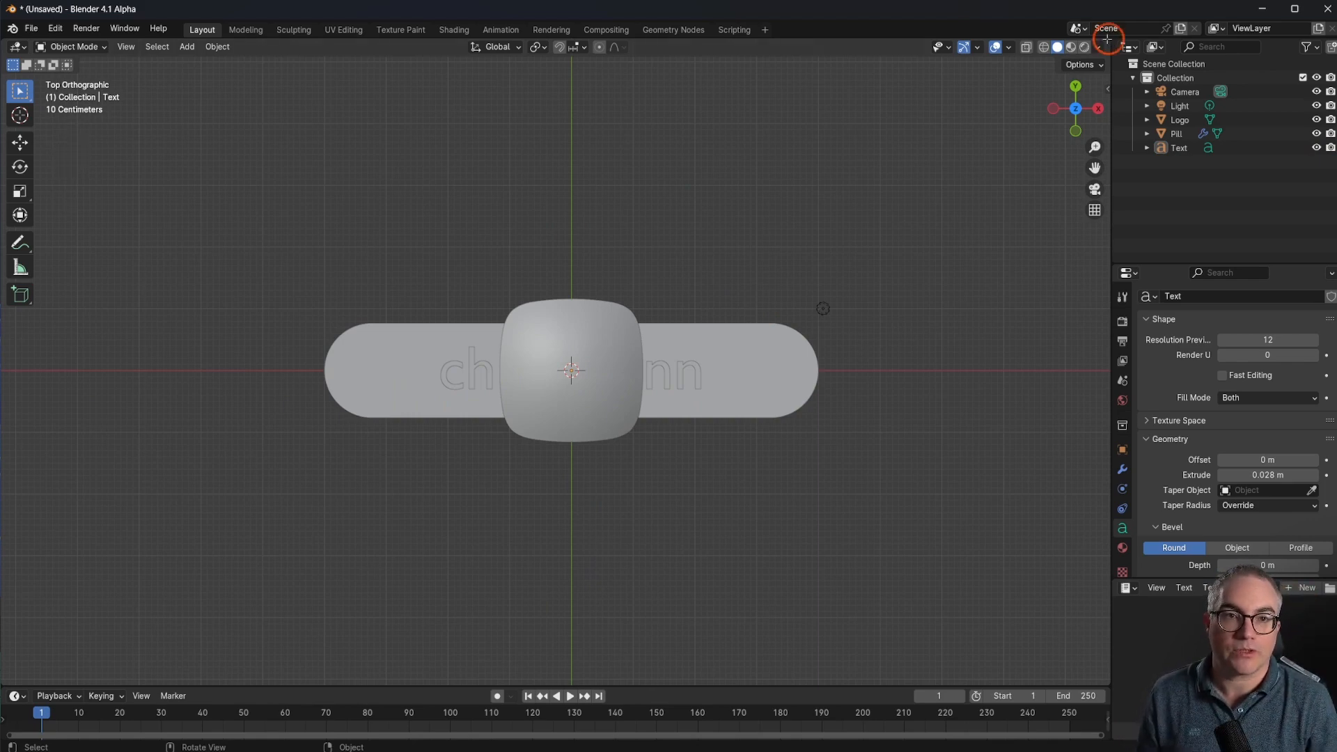
left_click_drag(1107, 39, 367, 28)
scroll(241, 254, "down", 3)
scroll(241, 253, "up", 2)
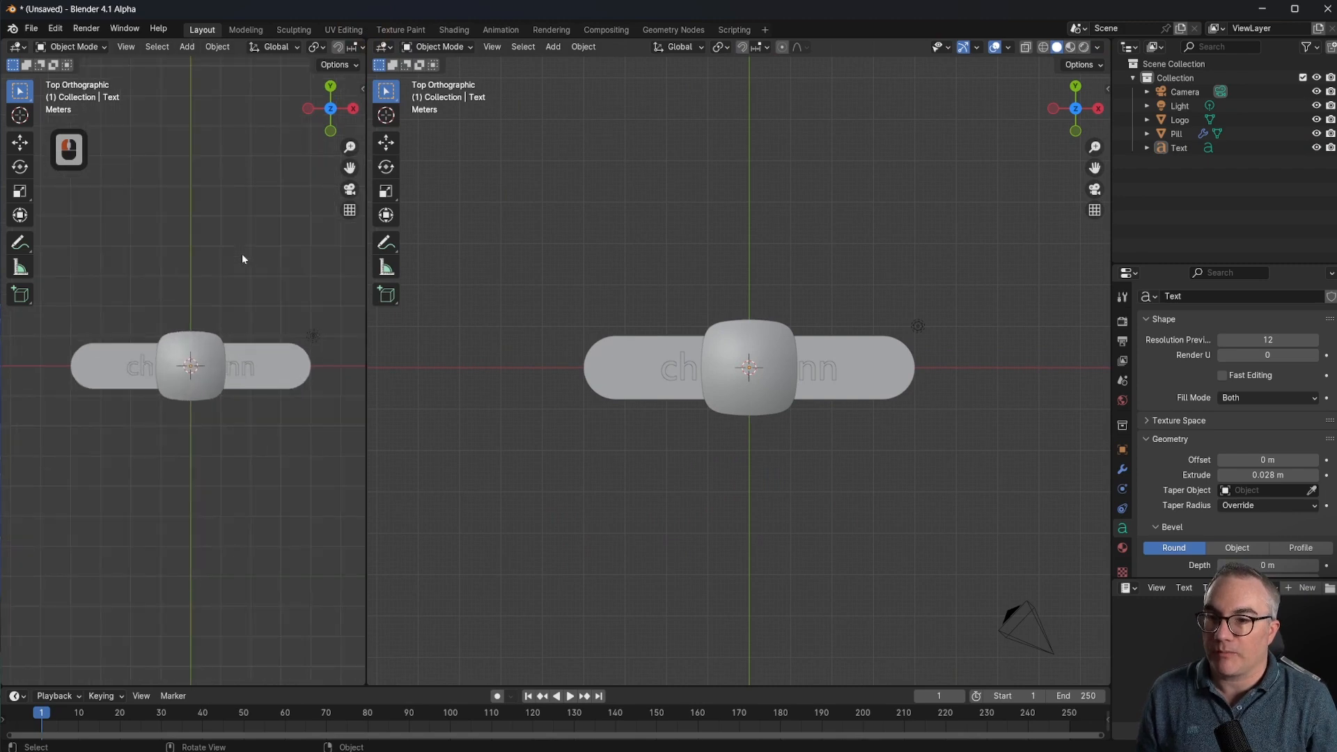
key("KP_0")
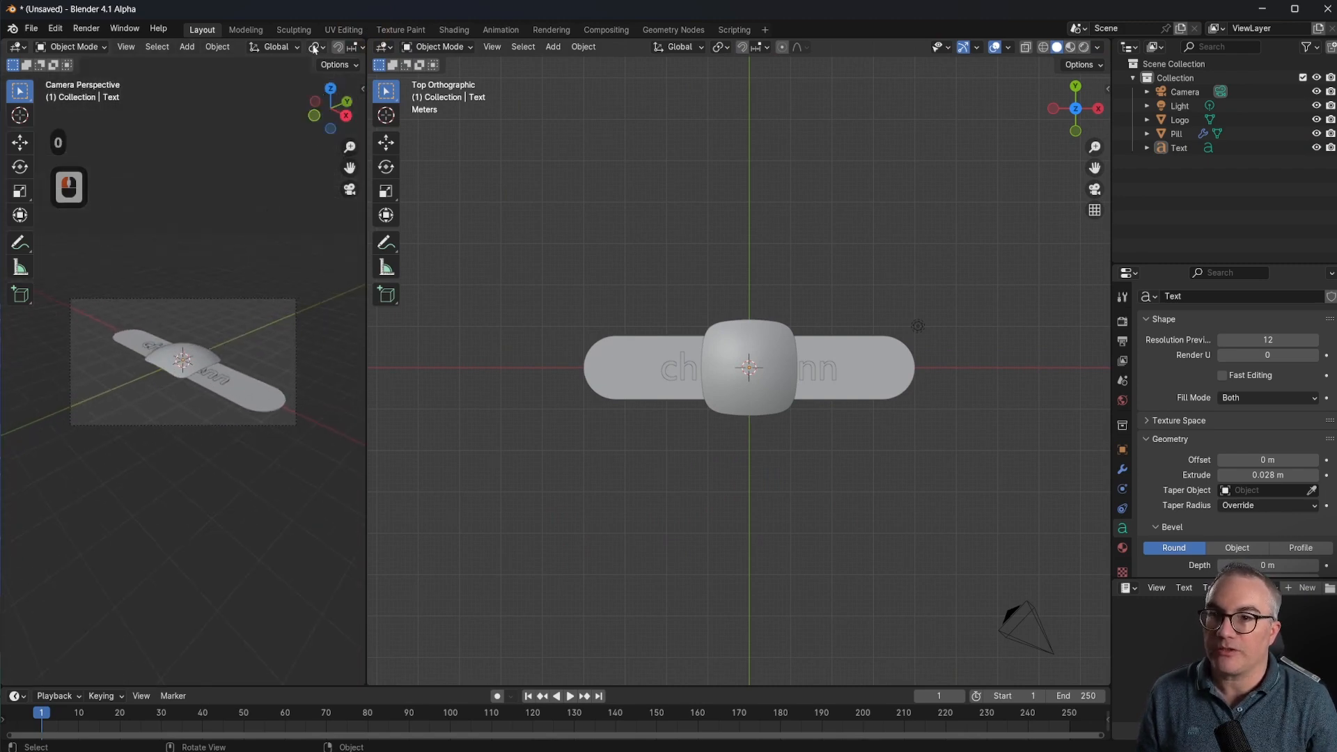
Switch the camera viewport to Rendered shading and hide its overlays
middle_click_drag(314, 49, 105, 45)
left_click(340, 47)
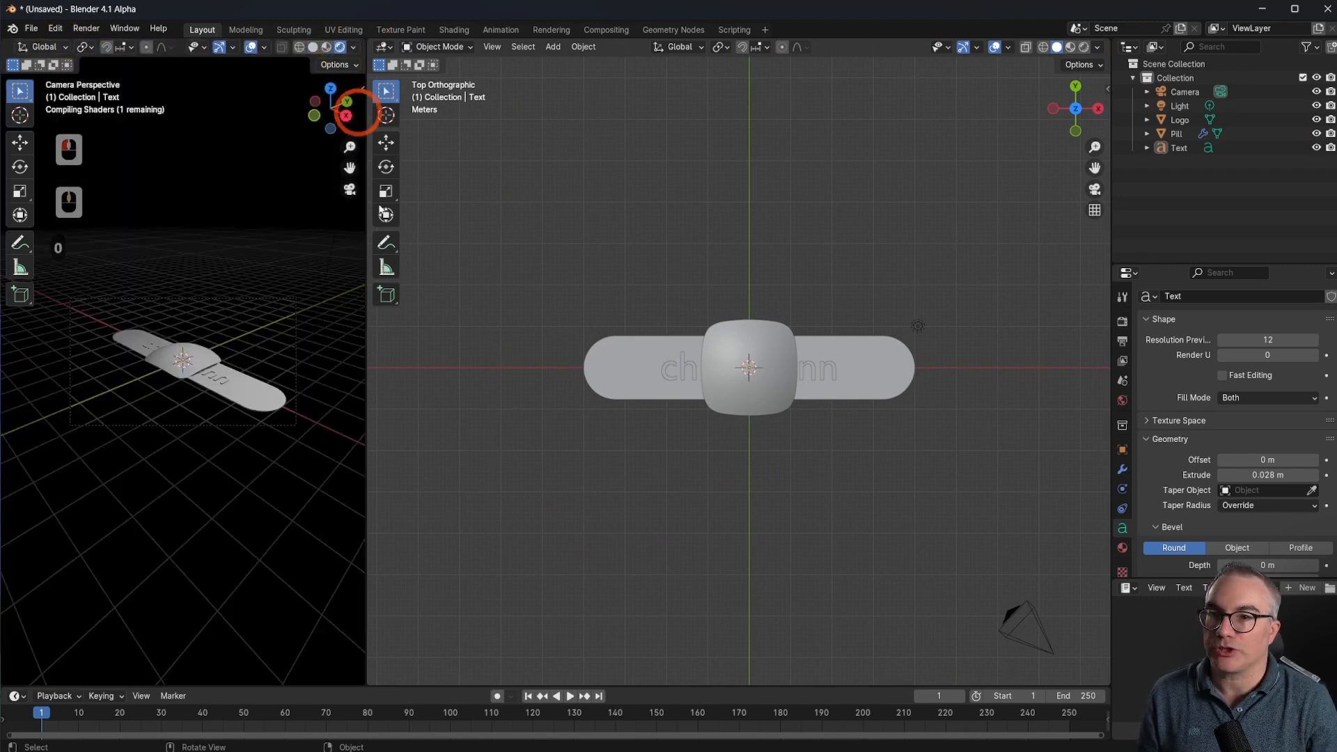
left_click(251, 48)
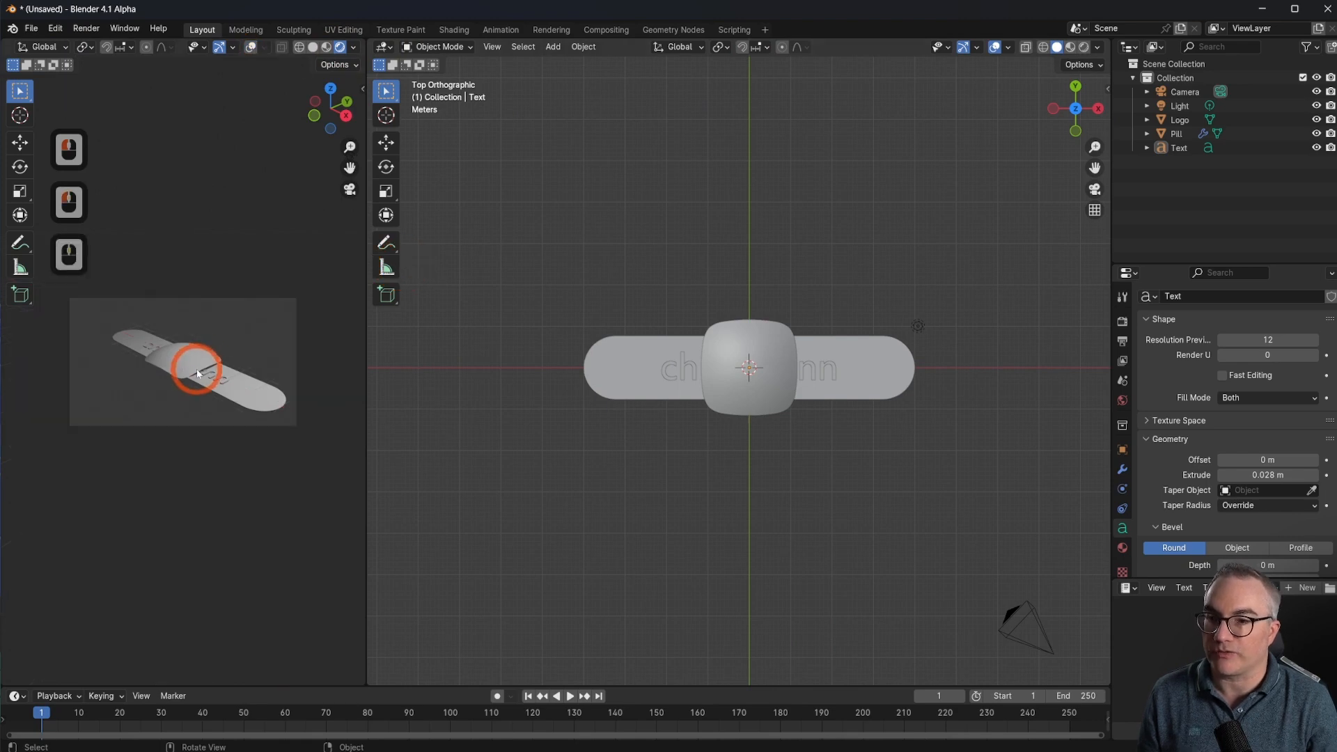
Set the render engine to Cycles and the device to GPU Compute
left_click(1123, 322)
left_click(1247, 301)
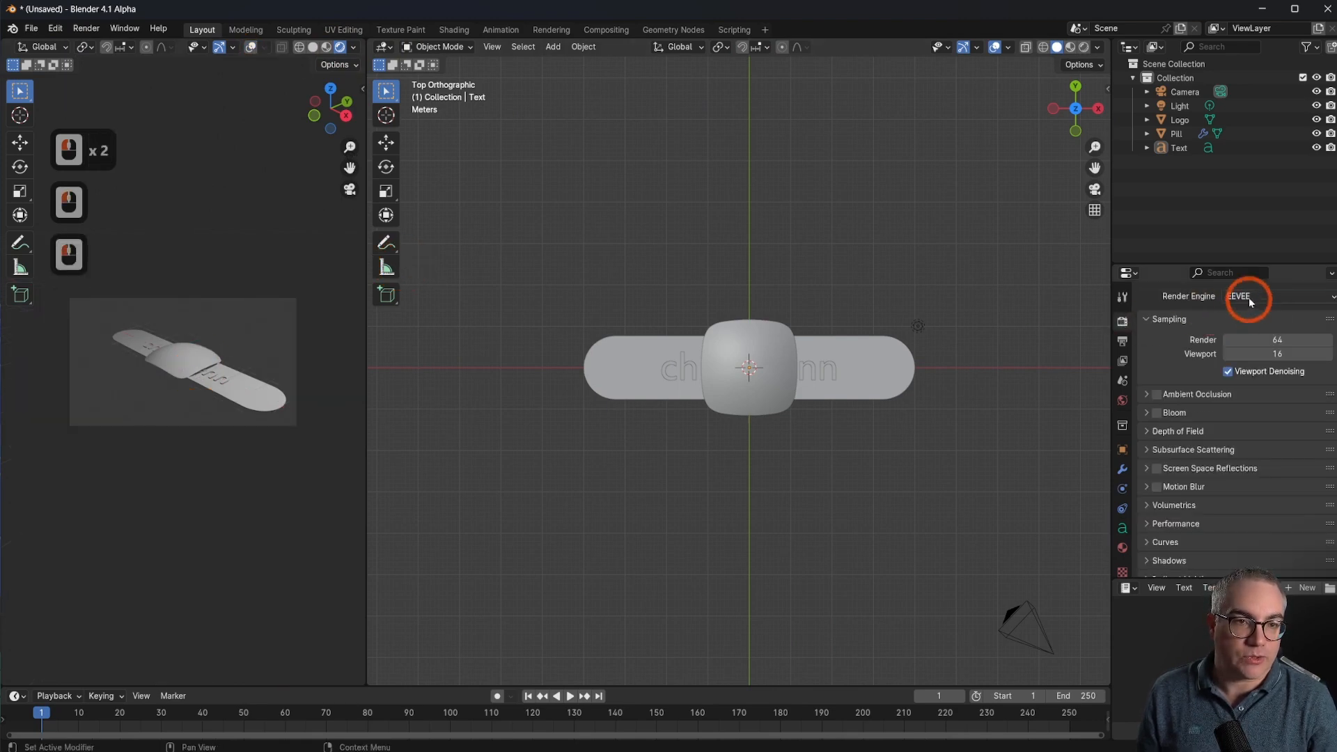
left_click(1233, 356)
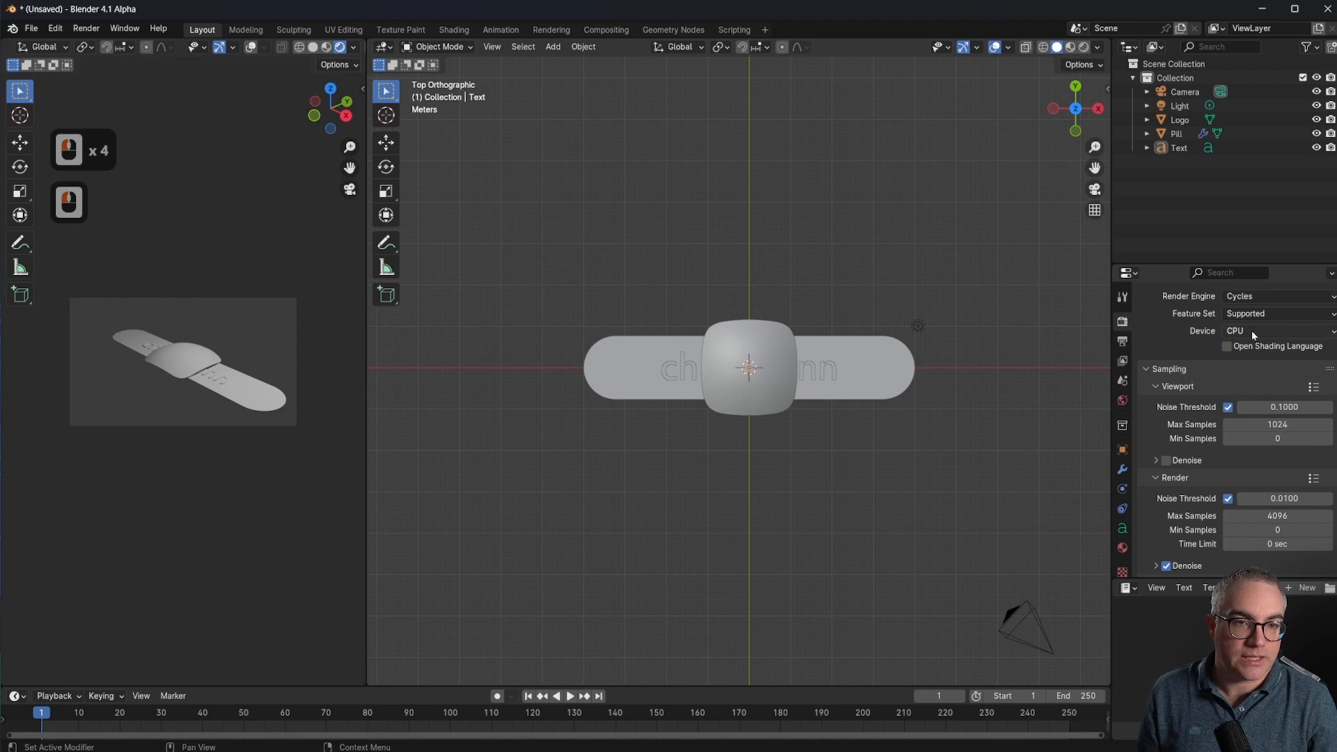
left_click(1252, 330)
left_click(1302, 356)
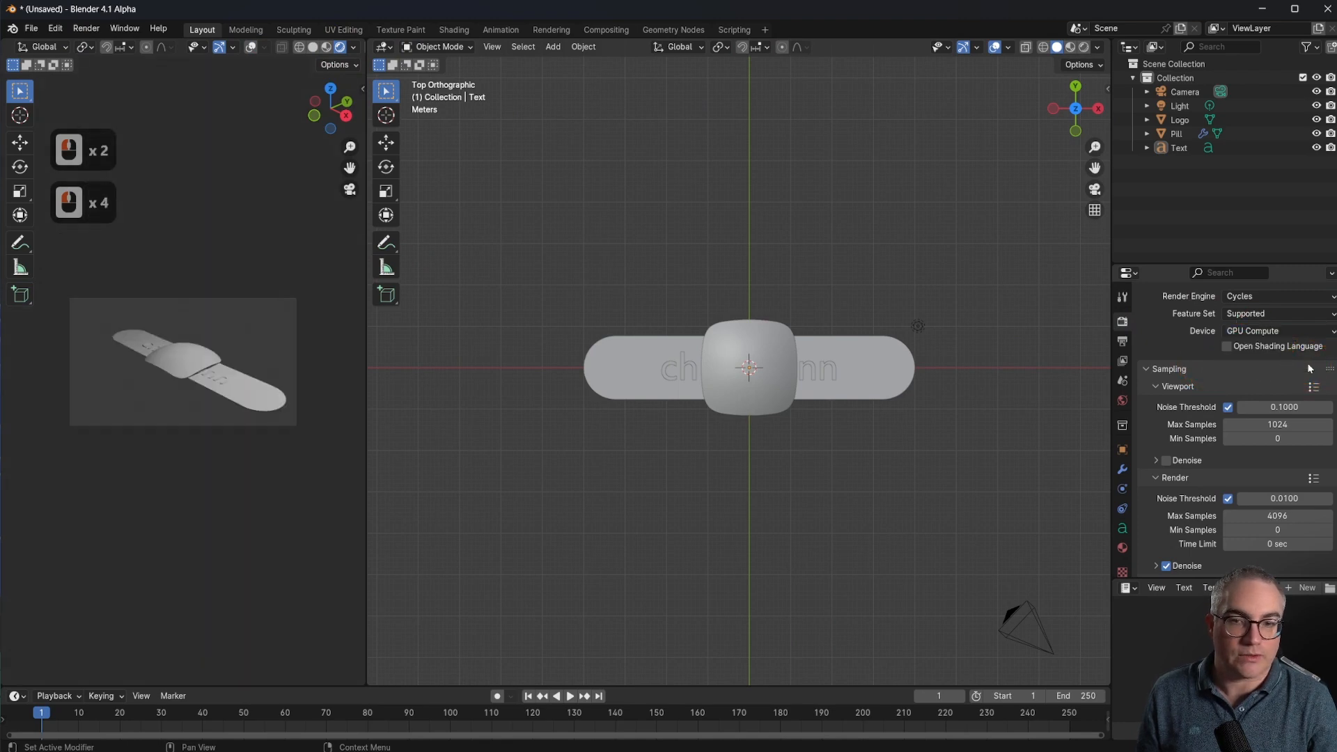
Select the camera and clear its location and rotation
scroll(178, 442, "up", 1)
left_click(1017, 618)
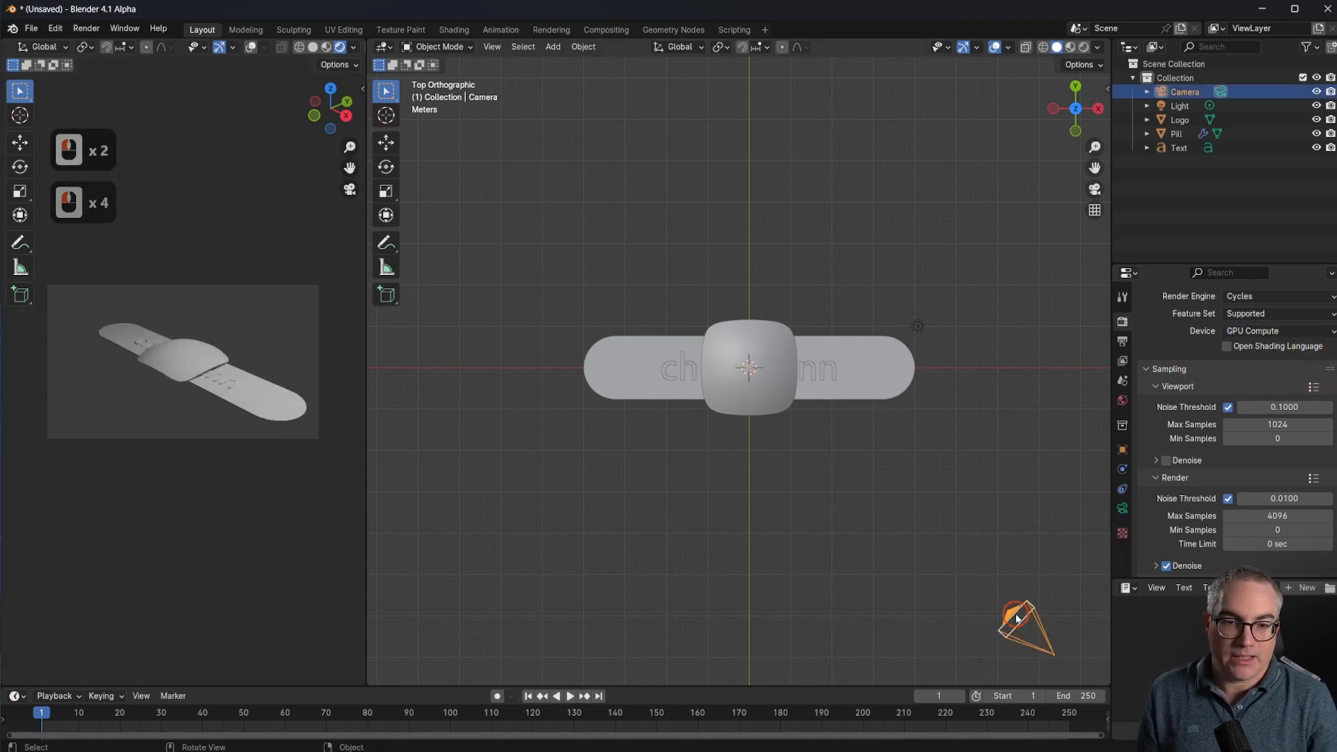
key("alt+g")
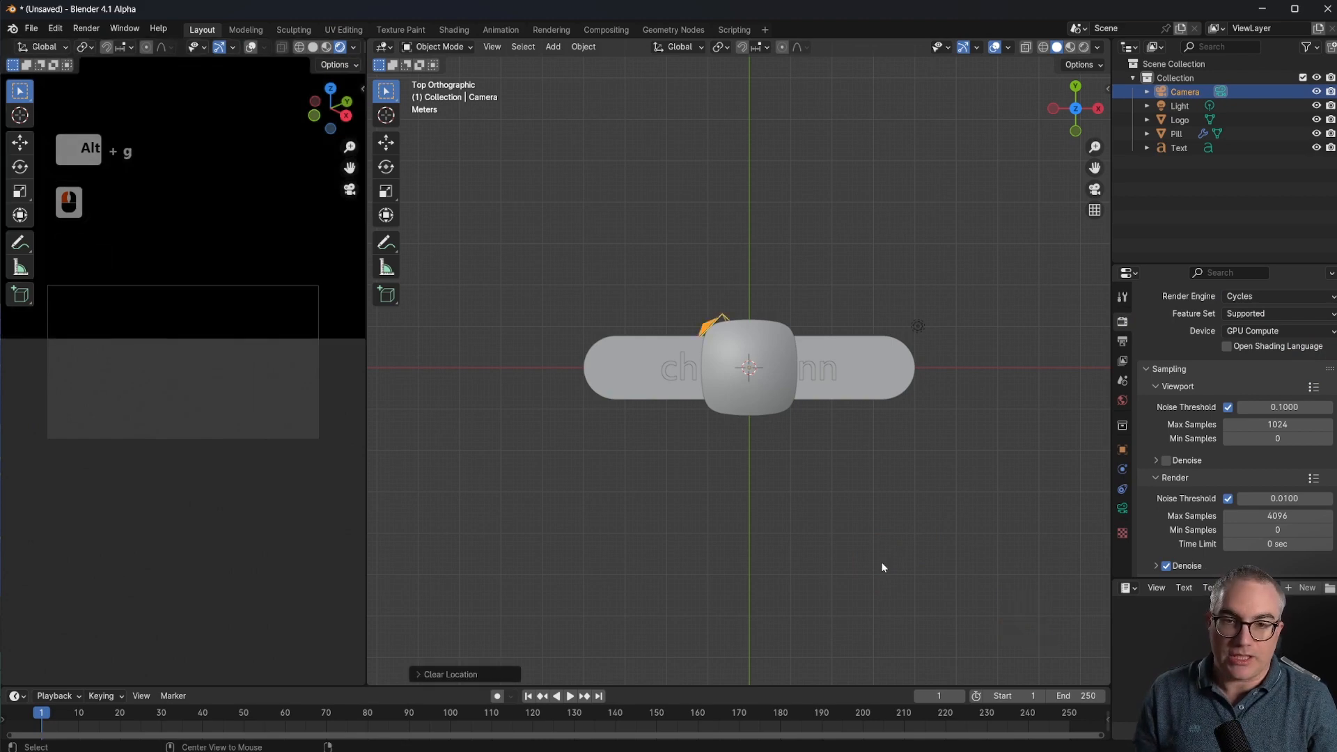
key("alt+r")
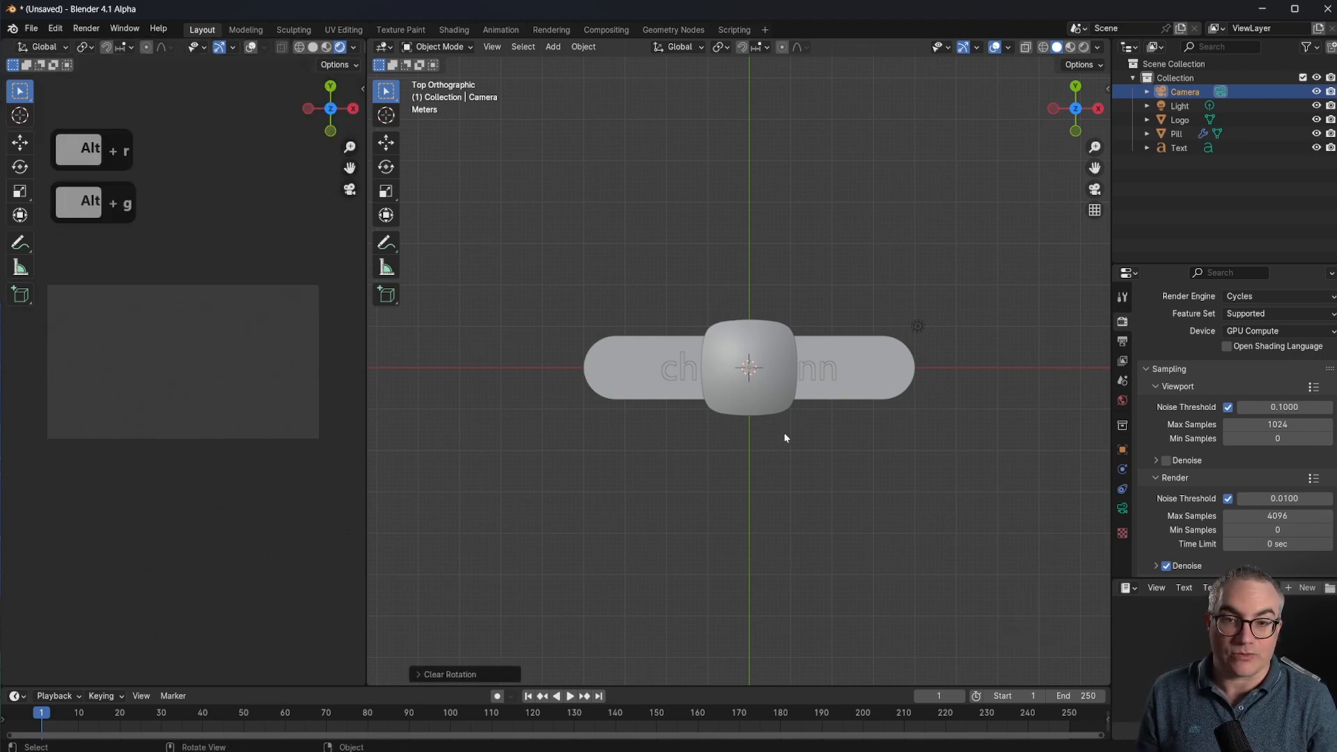
Raise the camera about 8 m along Z above the logo and show its lens settings
middle_click_drag(785, 437, 808, 457)
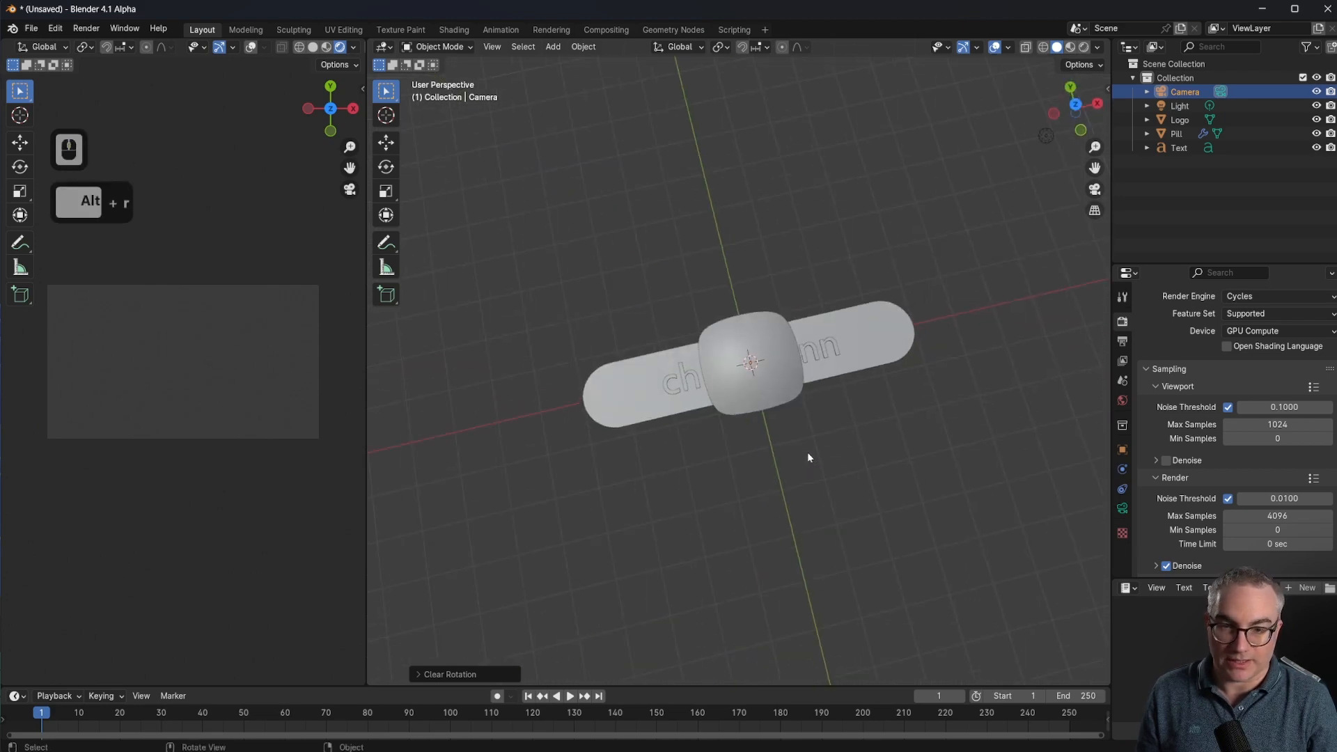
key("g")
key("z")
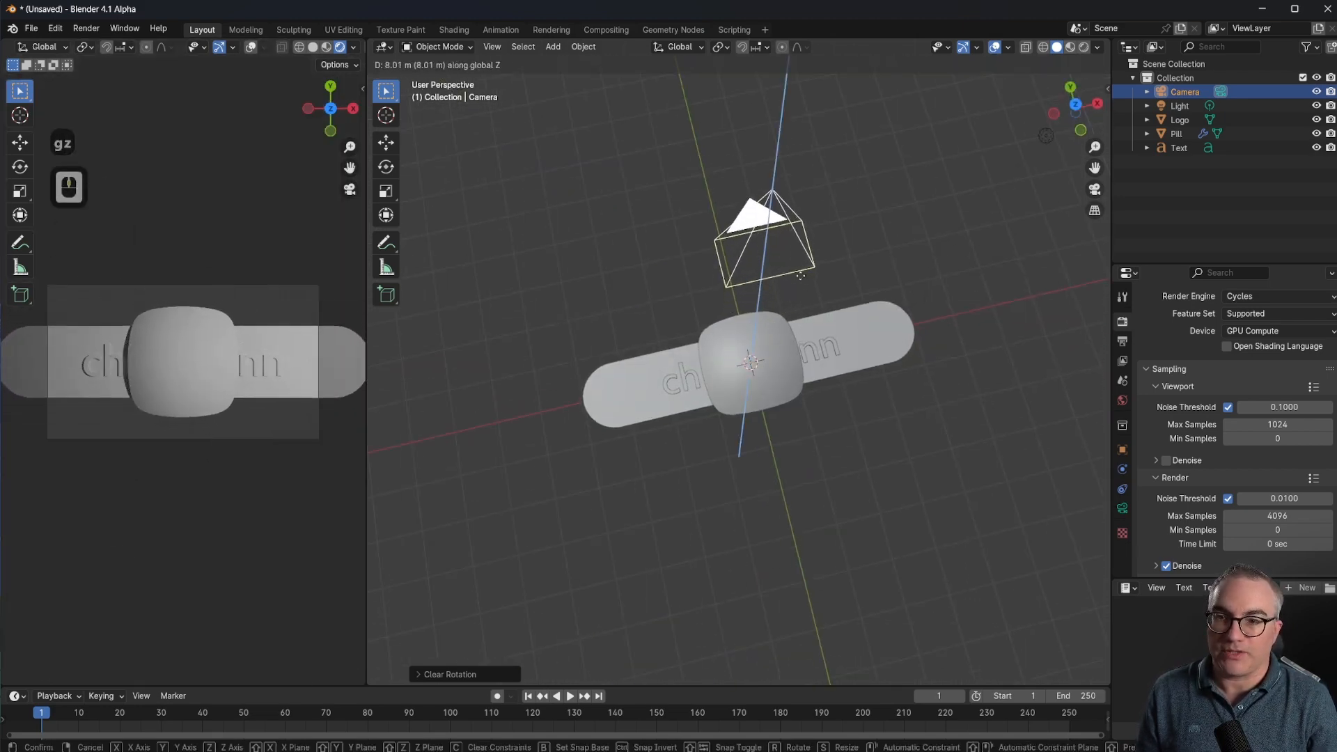
left_click(374, 404)
mouse_move(770, 332)
middle_mouse_down()
mouse_move(728, 269)
mouse_move(787, 326)
middle_mouse_up()
scroll(728, 270, "down", 4)
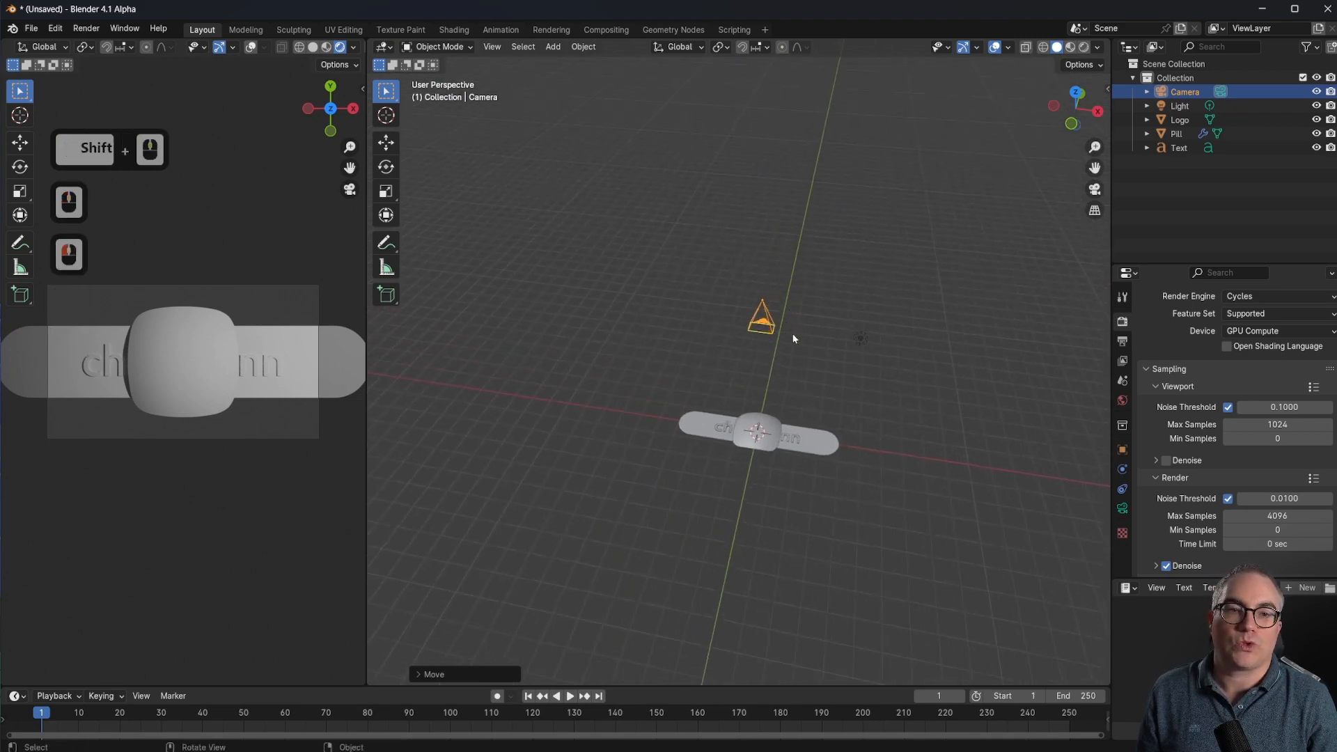
left_click(1122, 509)
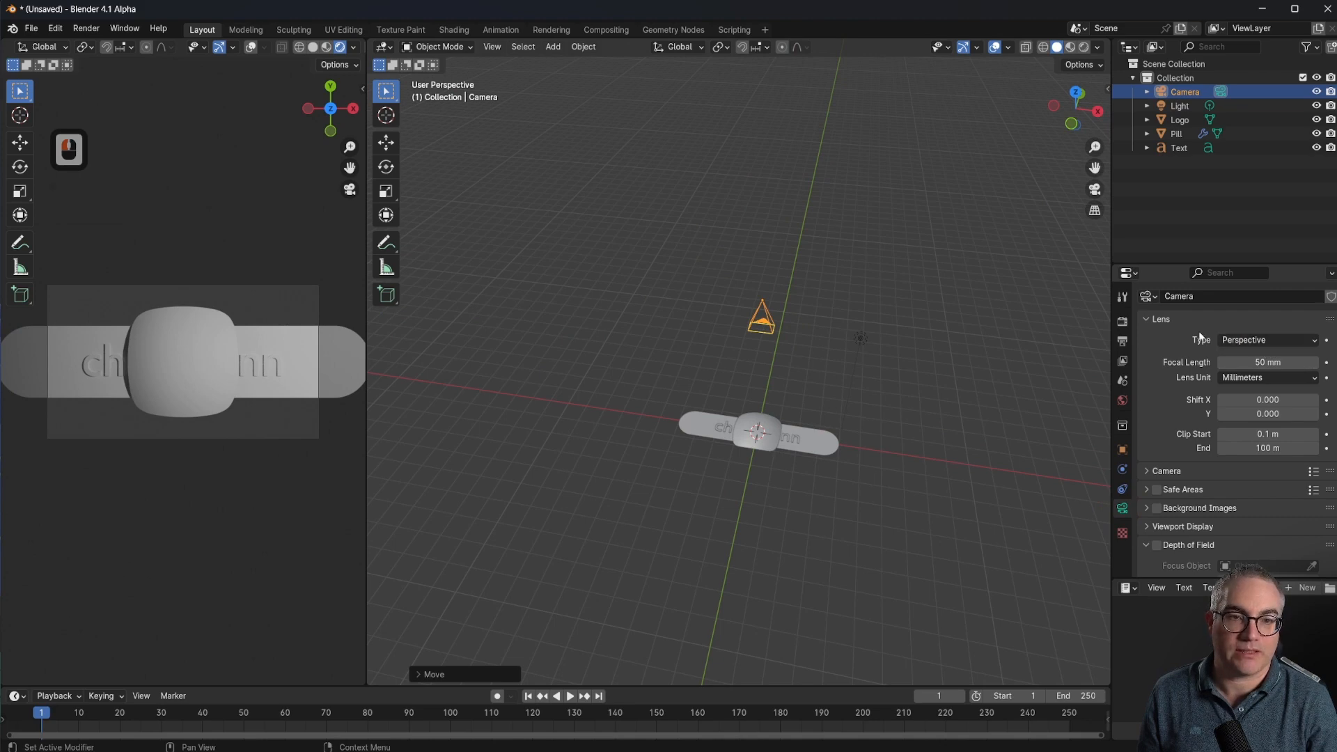
scroll(826, 340, "up", 5)
scroll(827, 303, "down", 3)
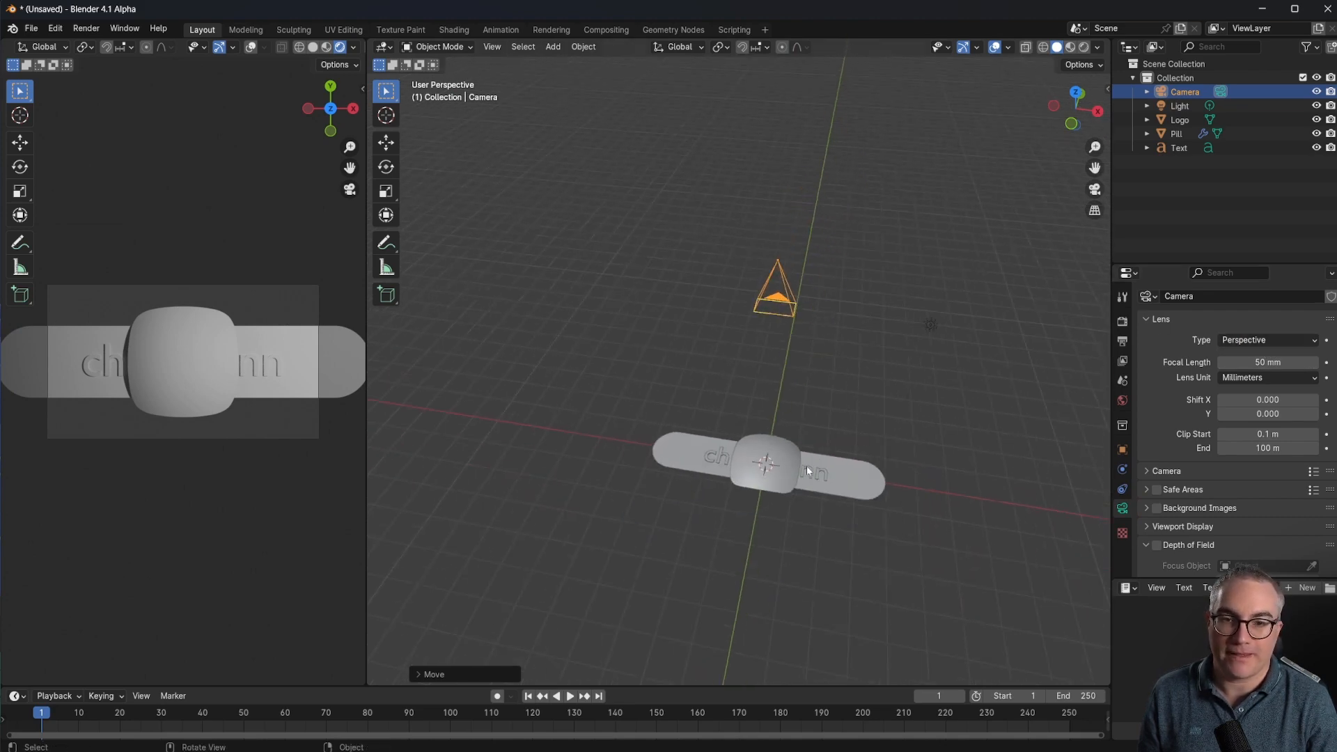
left_click(777, 451)
key("g")
key("z")
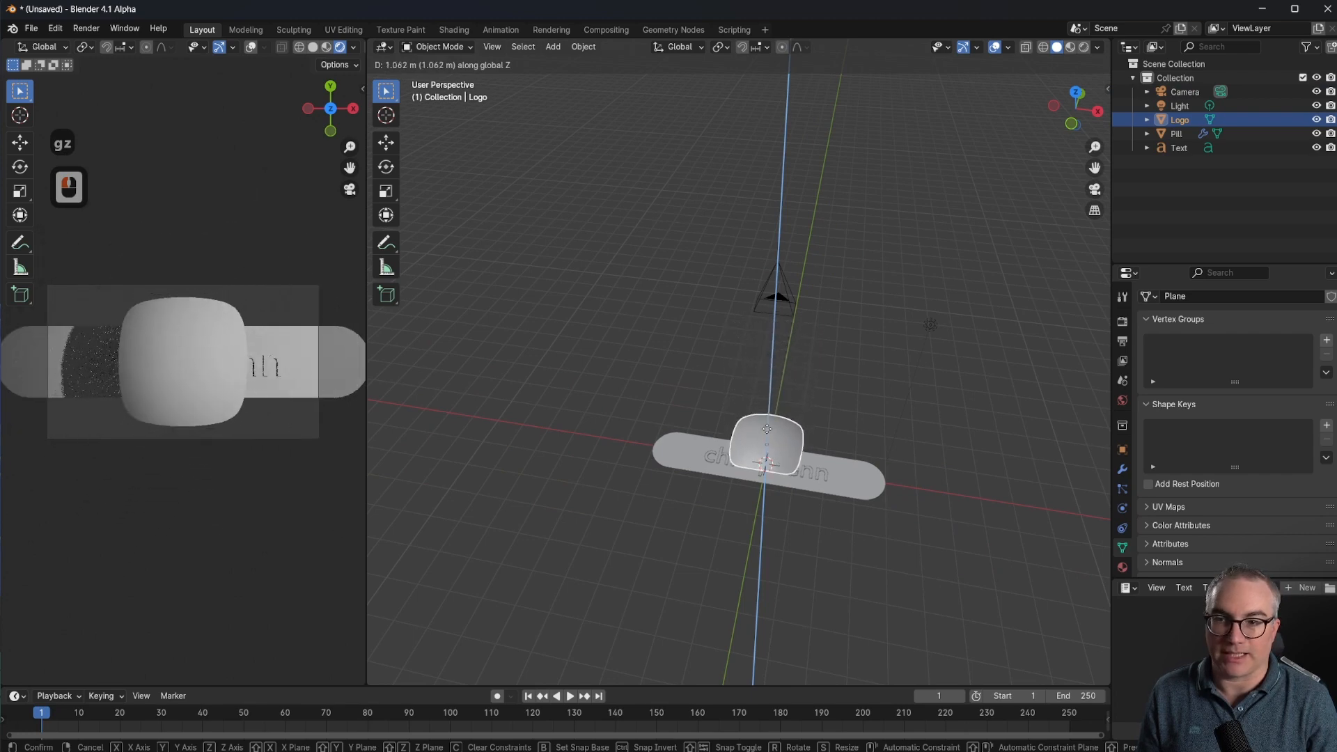
key("Escape")
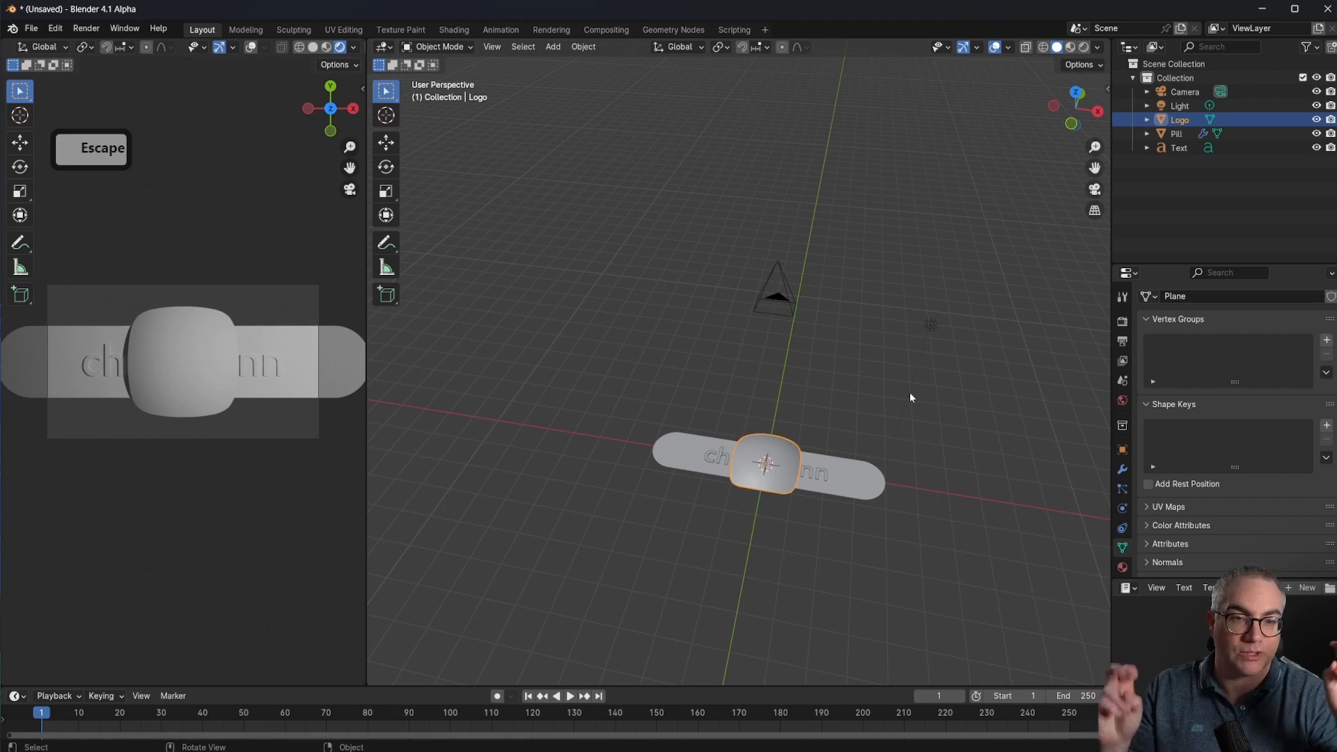
Select the camera and set its lens type to Orthographic
left_click(782, 285)
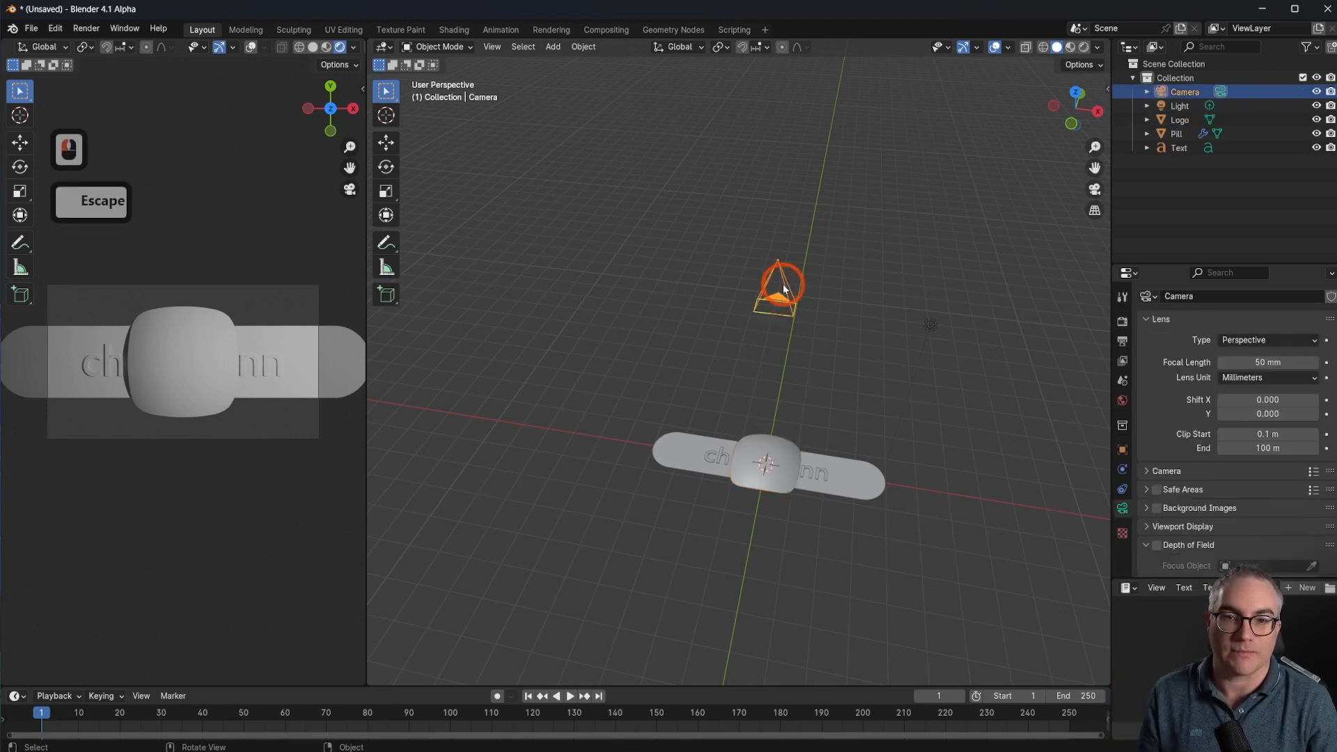
left_click(1258, 340)
left_click(1242, 371)
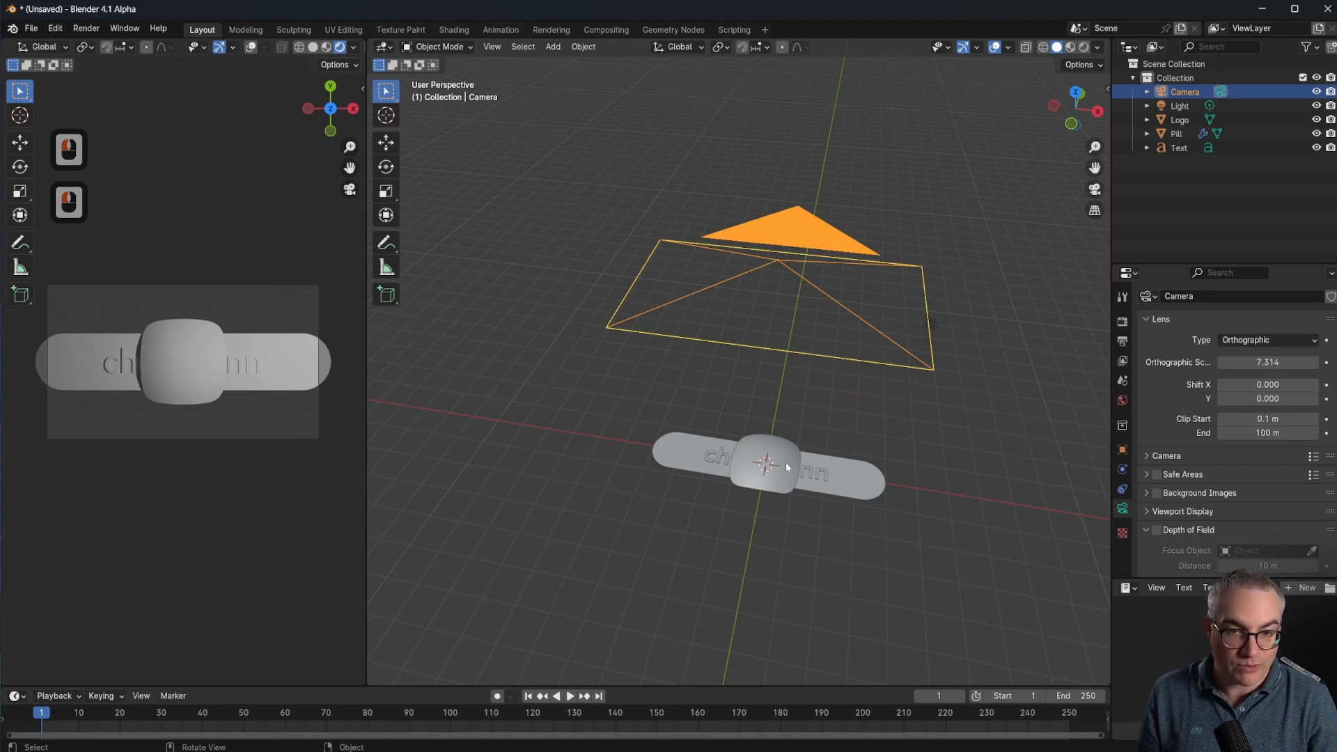
left_click(842, 461)
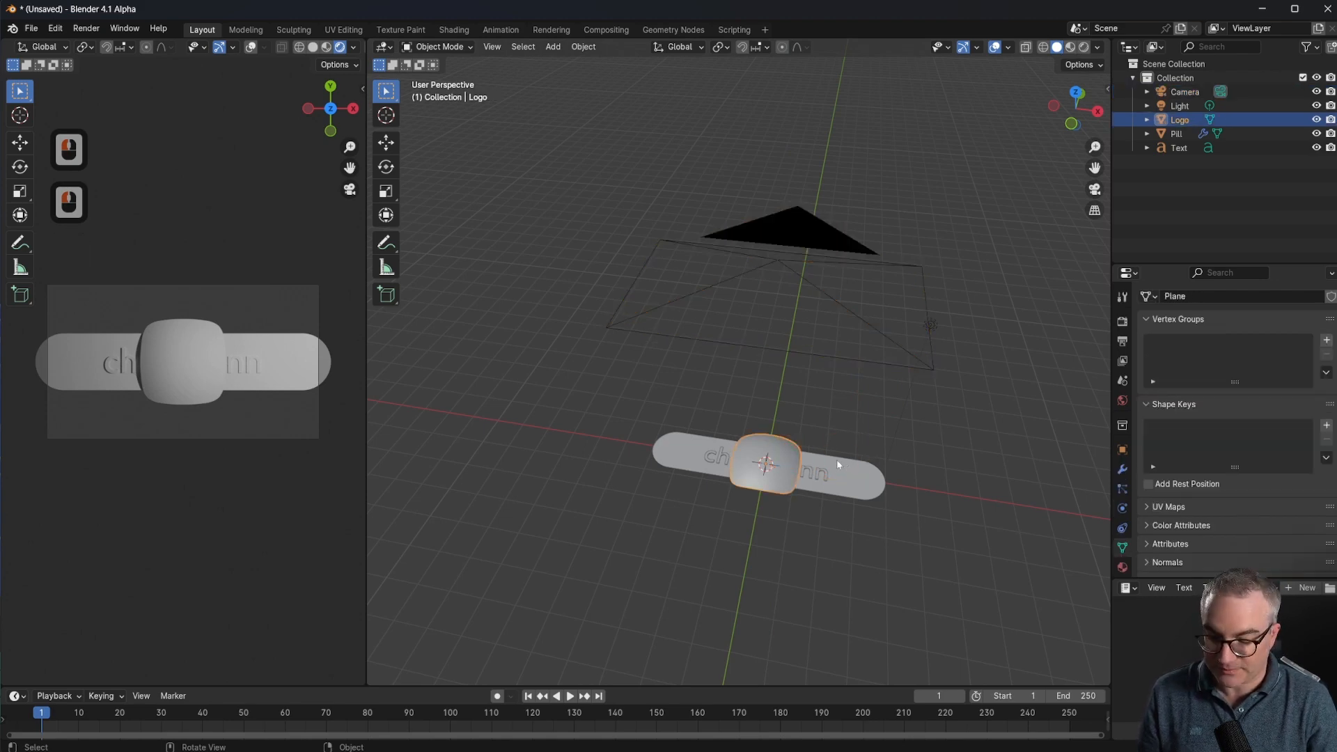
key("g")
key("z")
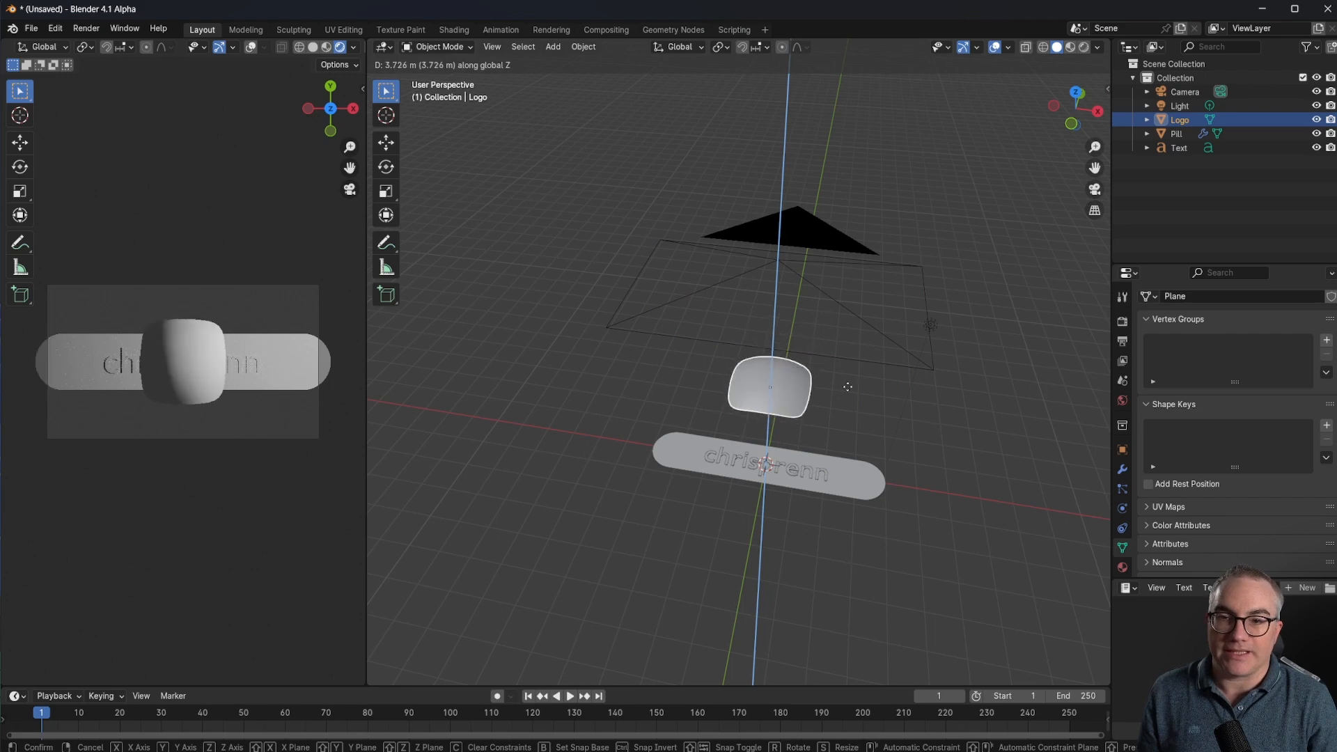
key("Escape")
left_click(845, 302)
middle_click_drag(896, 358, 926, 419)
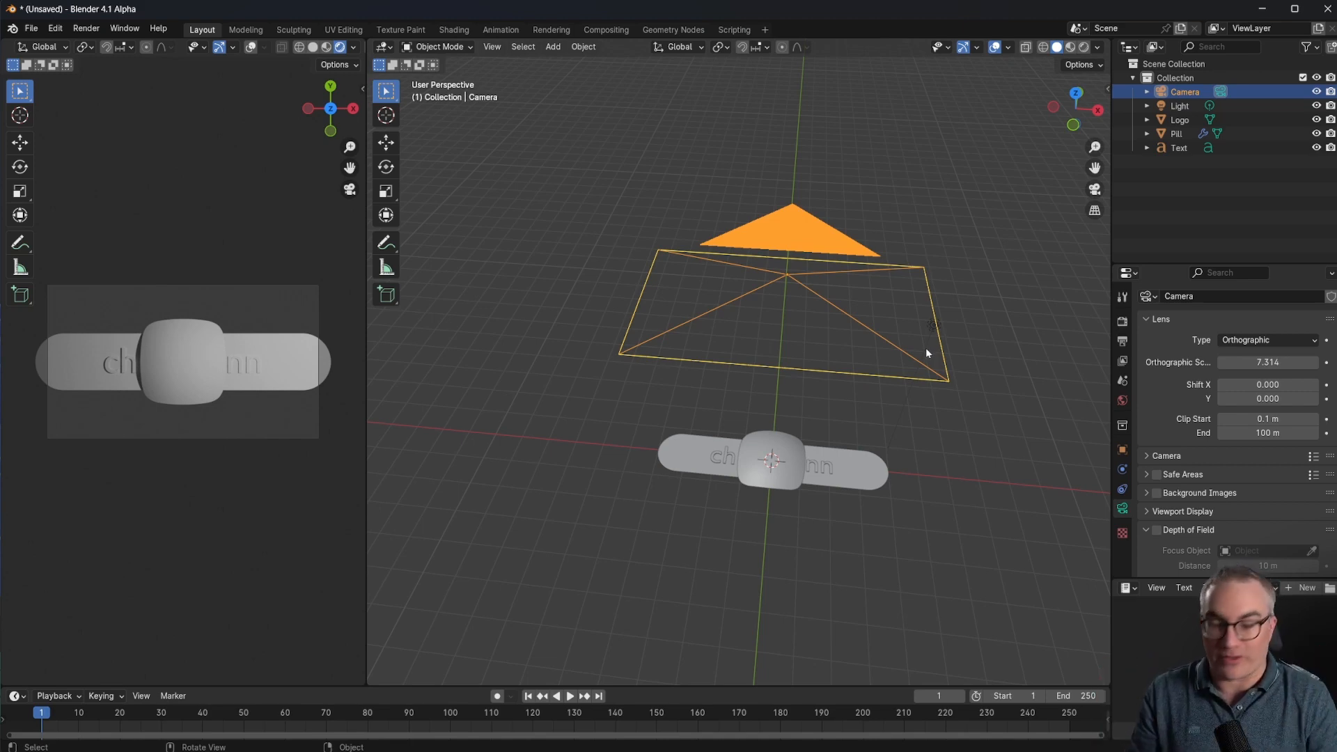
key("g")
key("z")
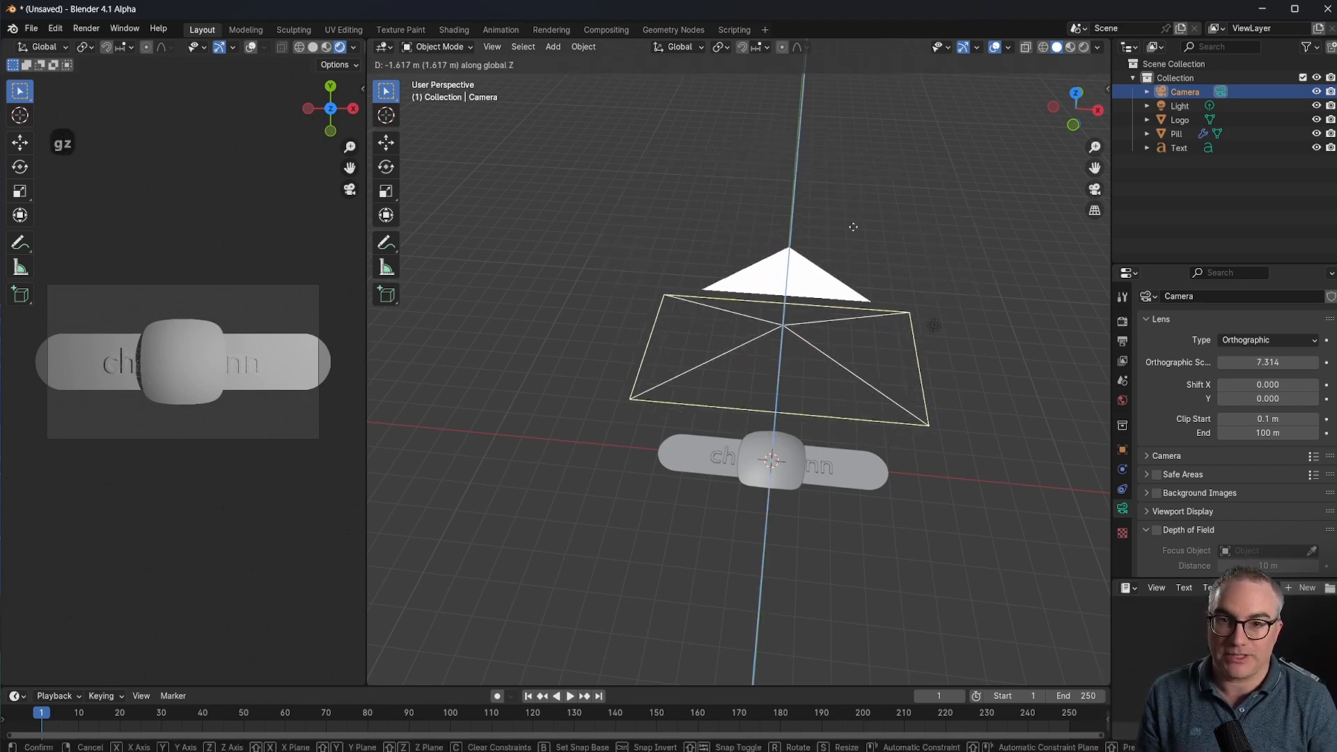
key("Escape")
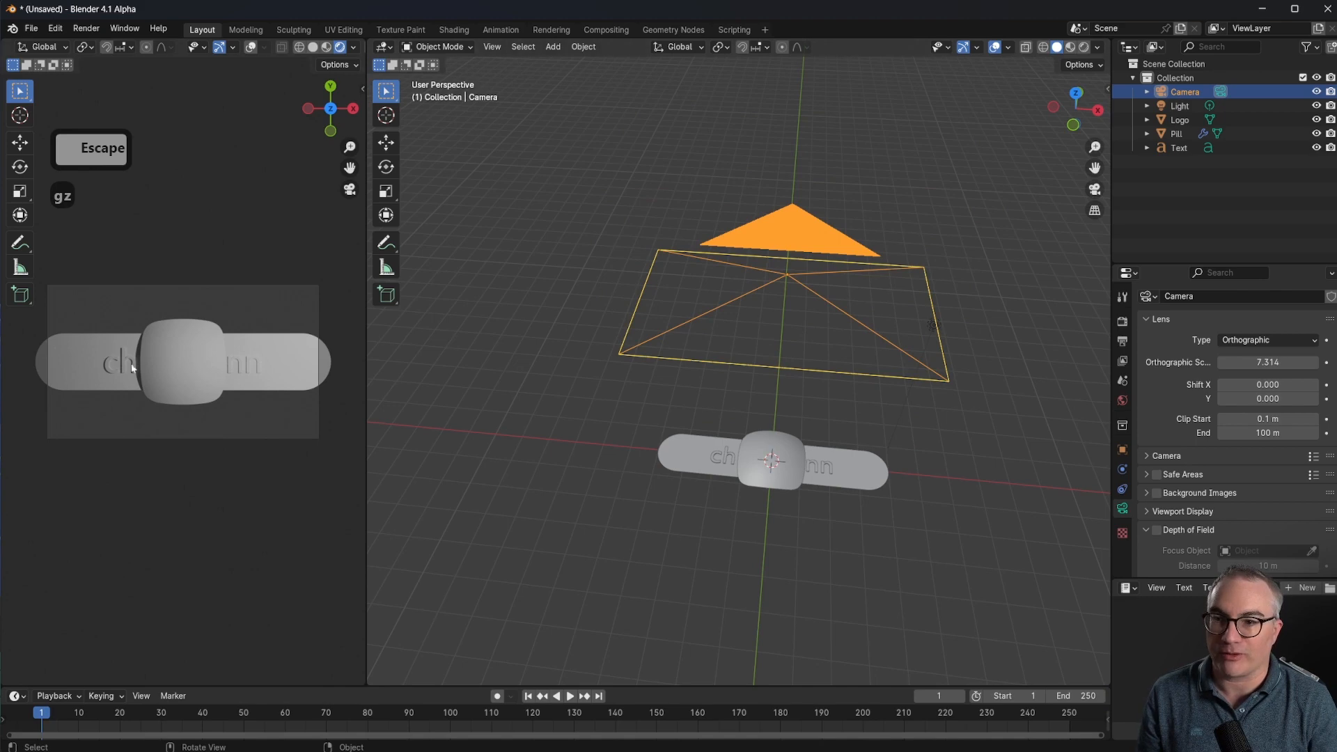
Set the camera's orthographic scale to 10.914 so the whole pill fits inside the frame with a margin
scroll(222, 370, "down", 3)
scroll(233, 370, "up", 4)
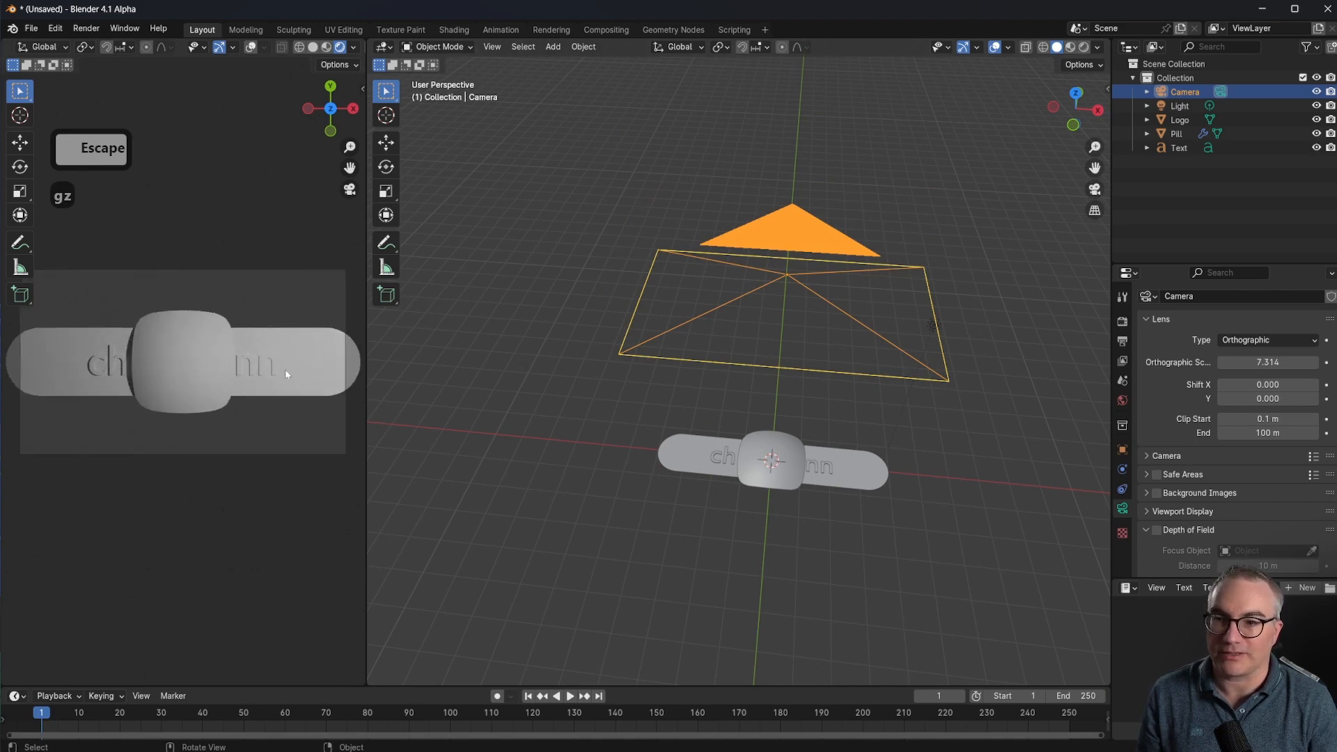
scroll(116, 381, "down", 2)
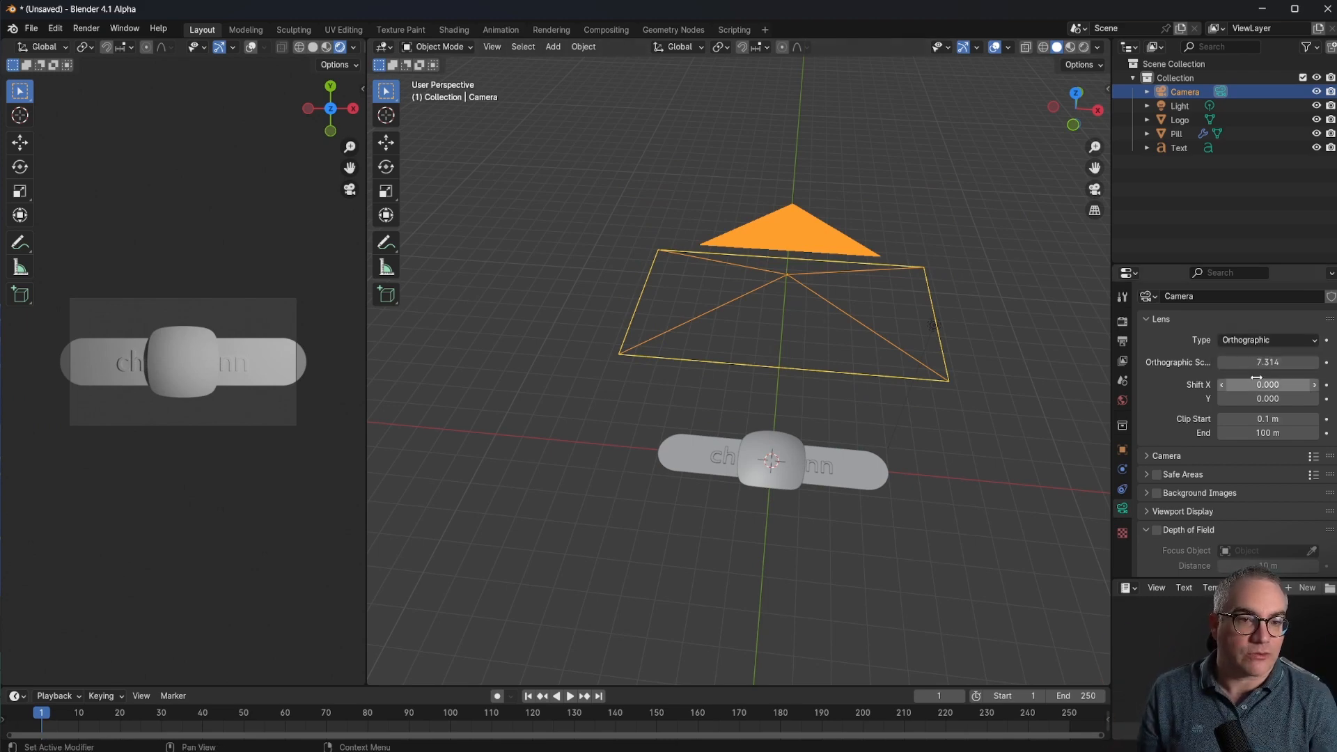
left_click_drag(1243, 366, 1310, 366)
scroll(244, 378, "up", 5)
scroll(251, 387, "down", 2)
middle_click_drag(254, 391, 177, 365, "shift")
scroll(211, 367, "up", 1)
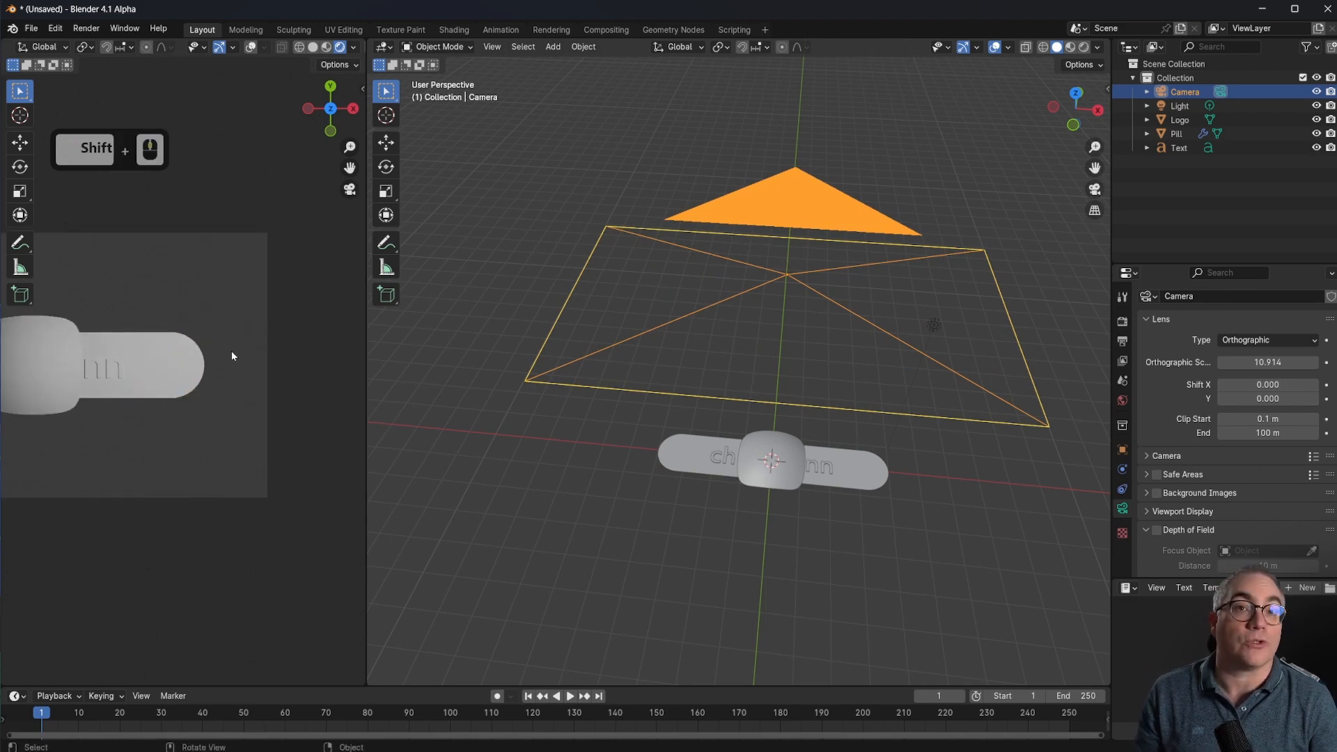
scroll(177, 342, "up", 2)
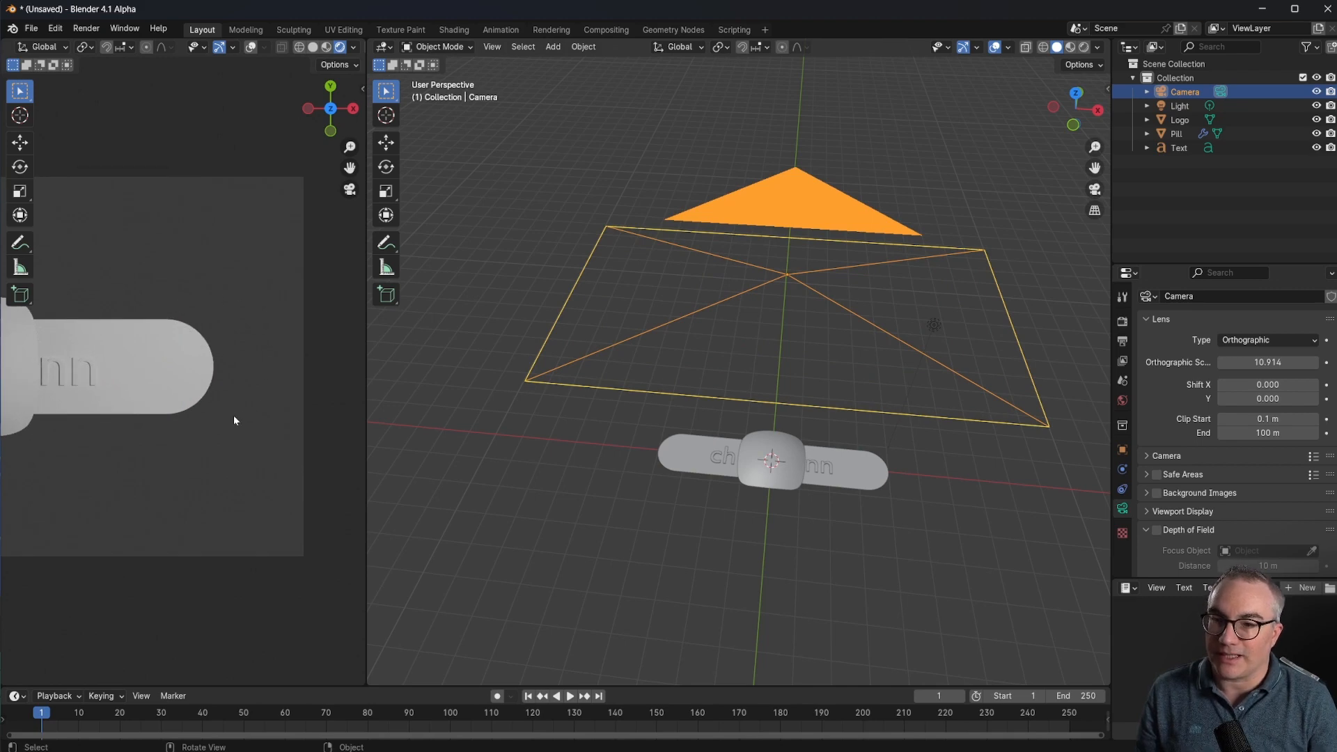
scroll(246, 342, "down", 3)
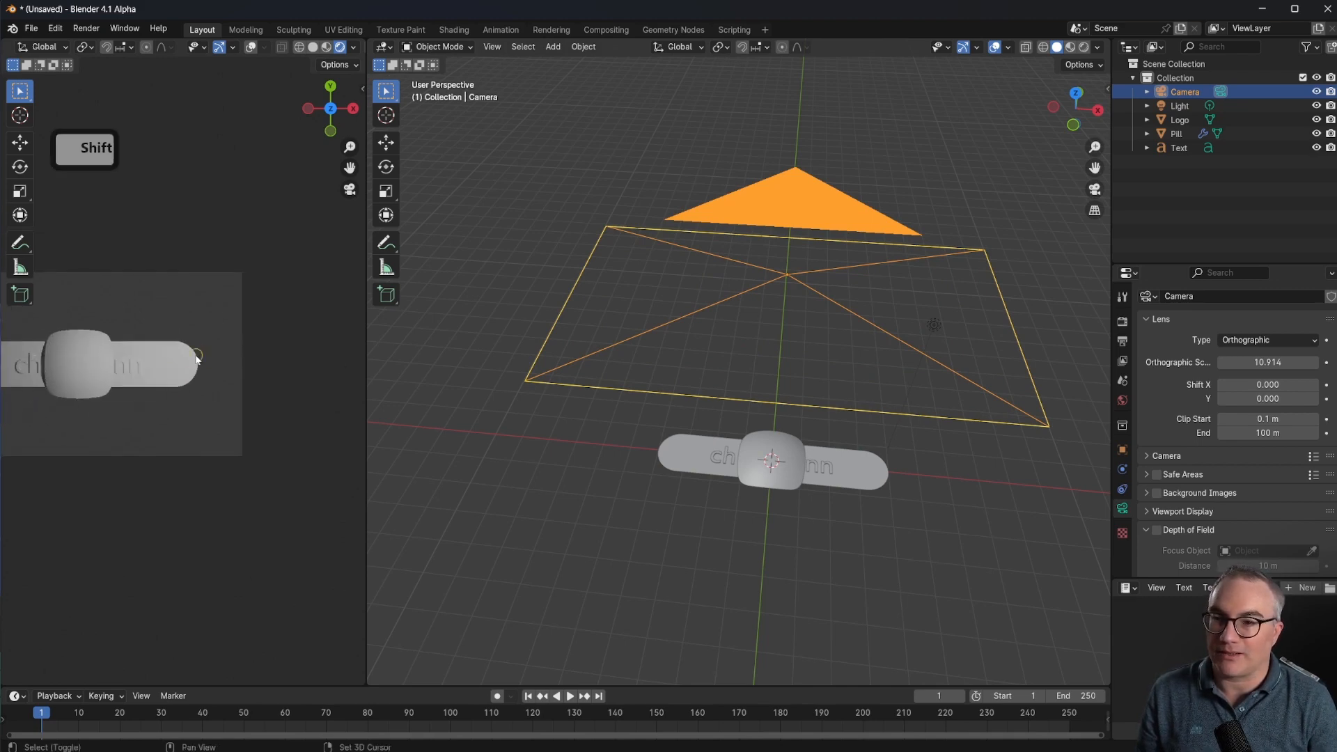
middle_click_drag(190, 359, 281, 355, "shift")
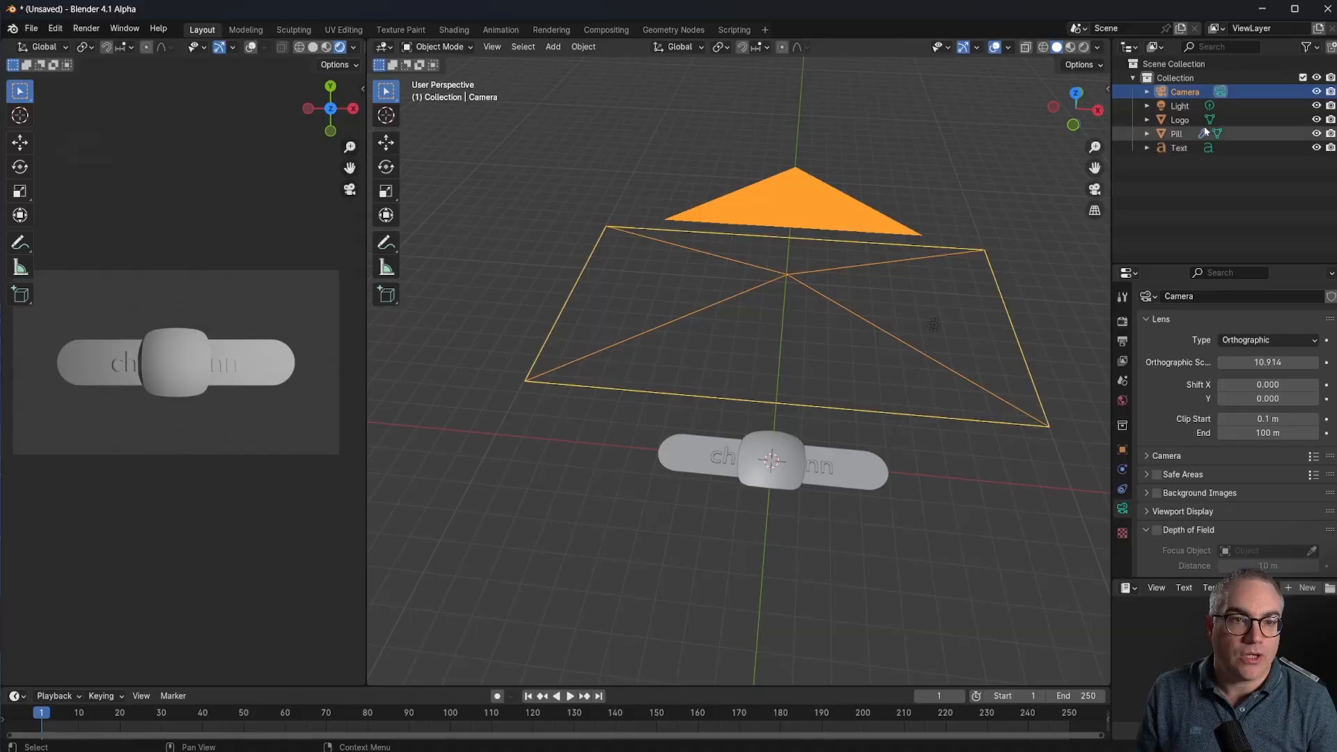
Hide the camera in the viewport and switch the wider 3D view to the top orthographic view
left_click(1317, 92)
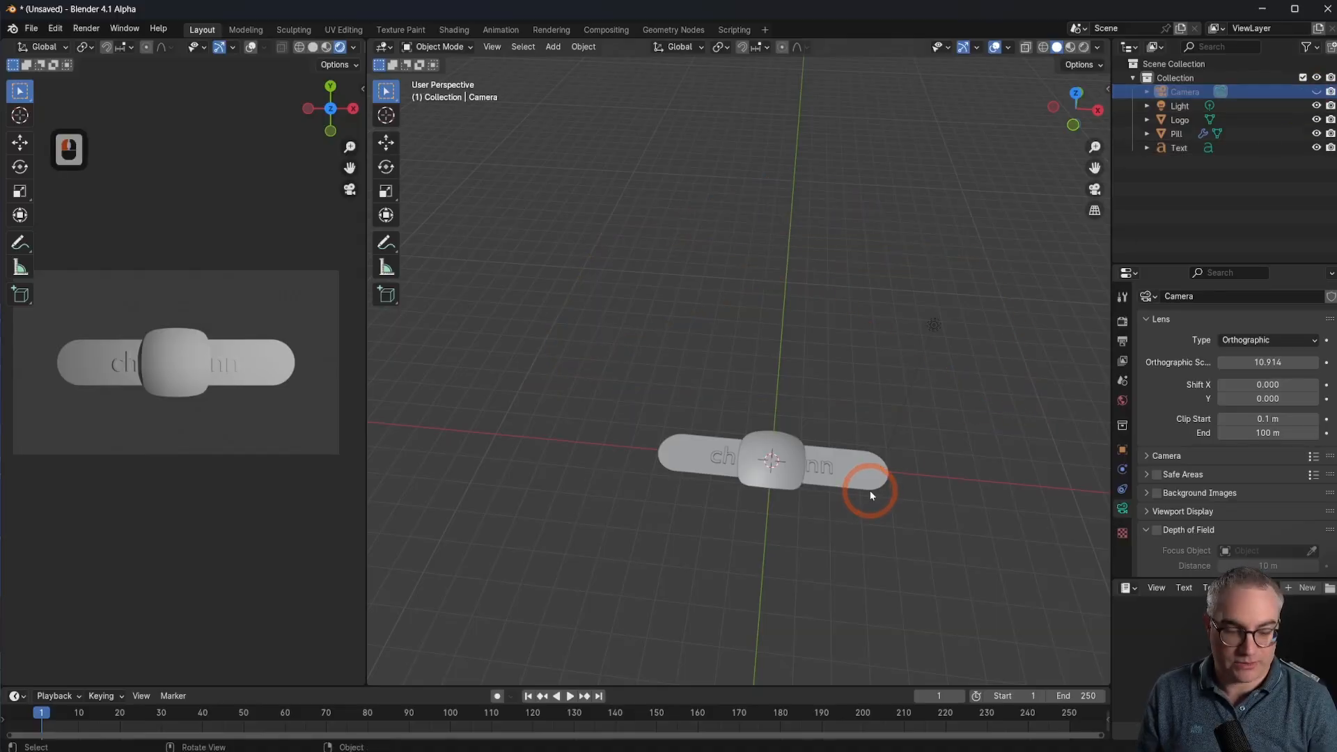
key("KP_7")
middle_click_drag(877, 371, 850, 317, "shift")
scroll(850, 318, "up", 4)
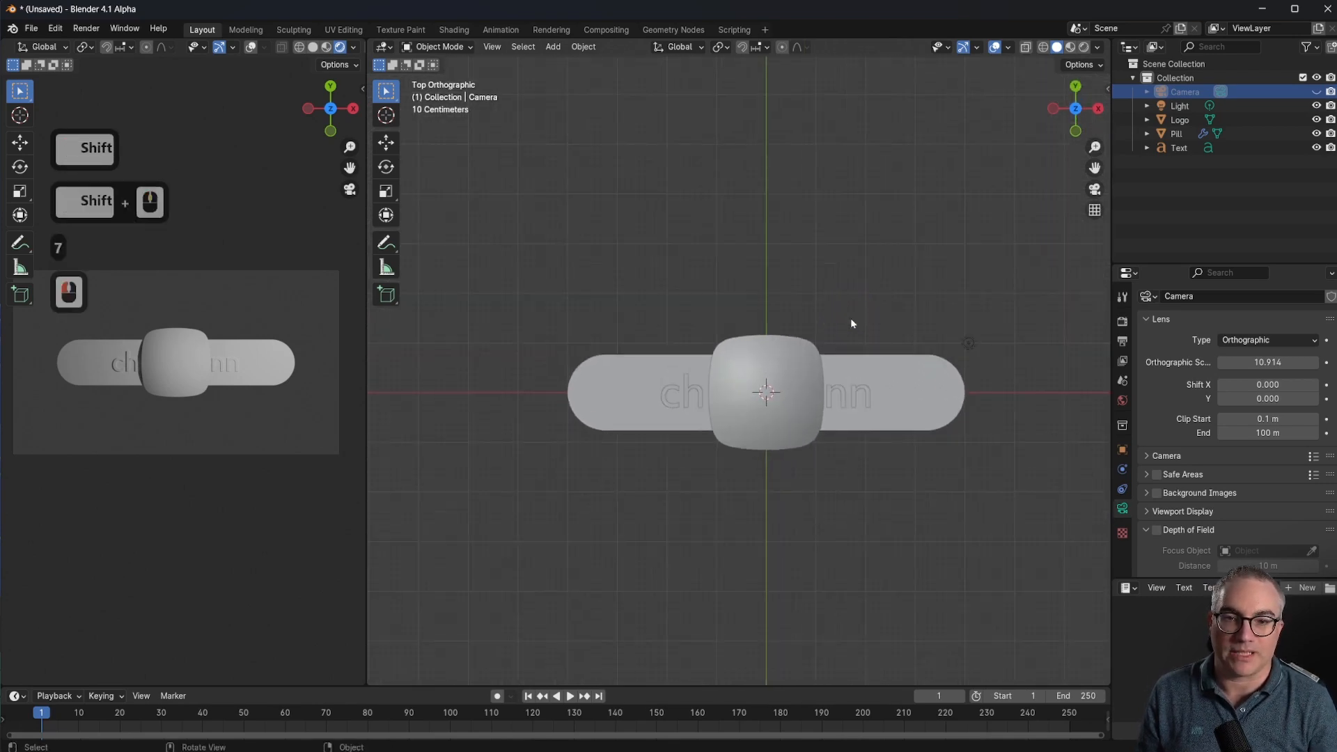
left_click(1316, 92)
left_click(1316, 92)
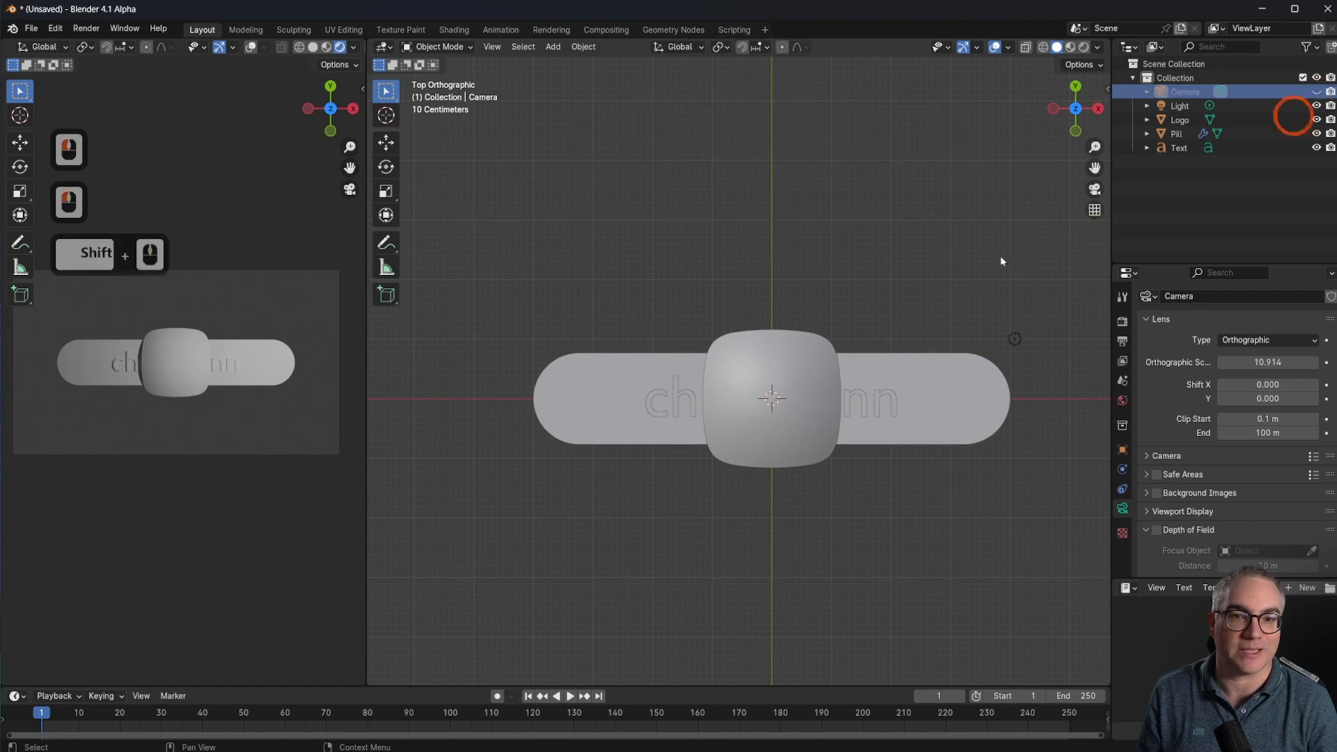
scroll(674, 397, "down", 3)
scroll(199, 402, "up", 2)
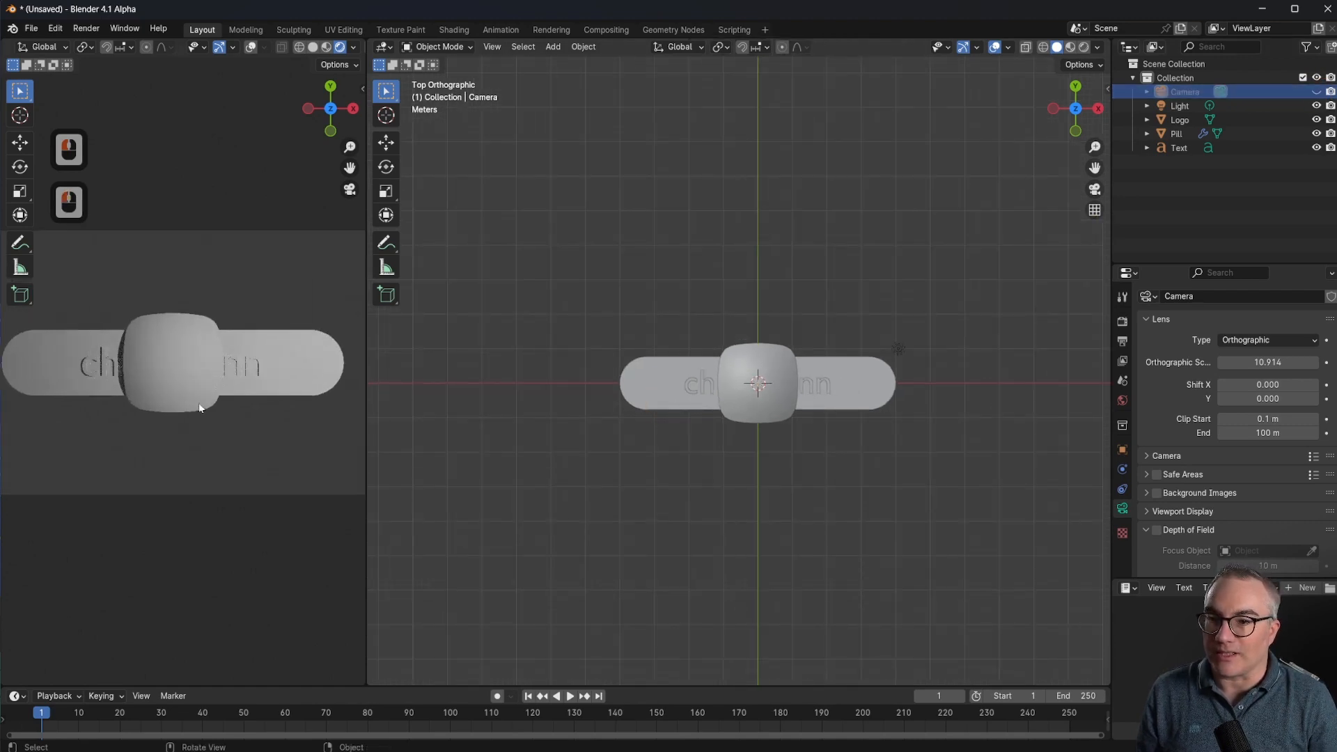
scroll(199, 403, "down", 3)
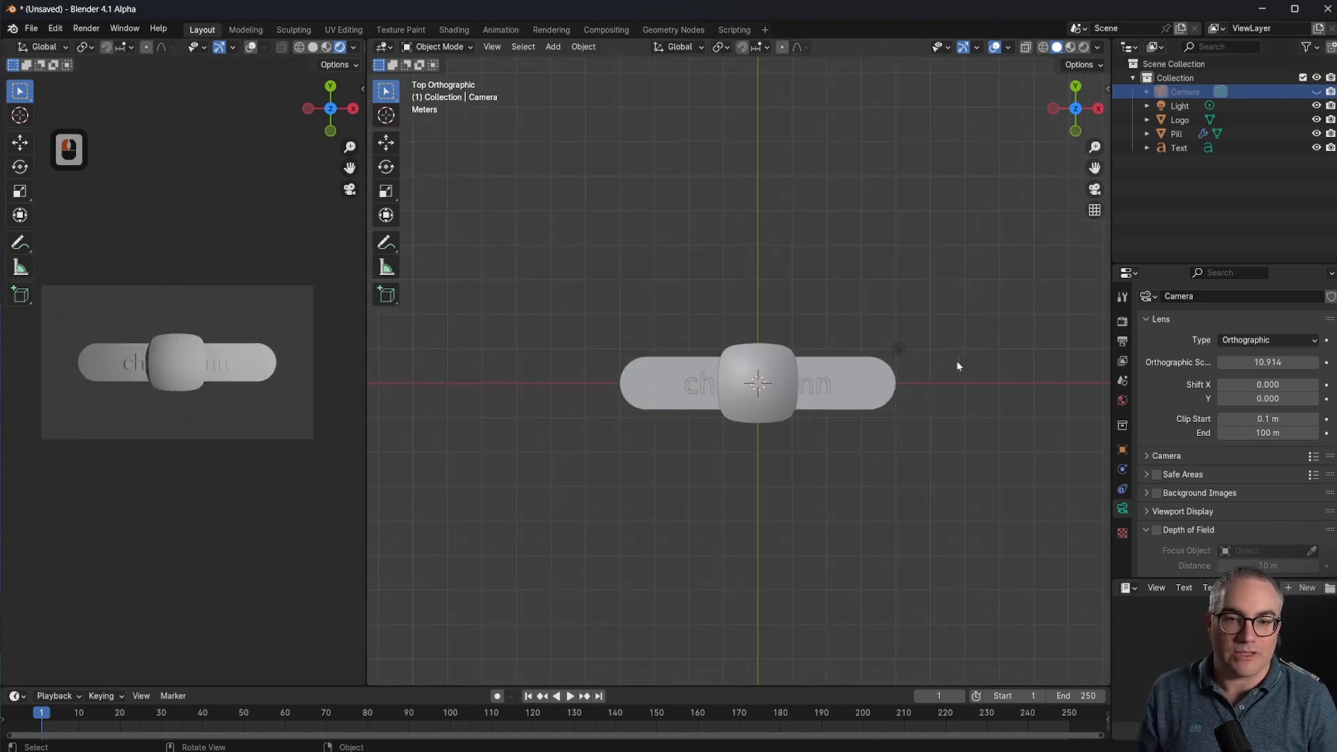
Turn on the Transparent film option in the render settings and frame the camera view
left_click(1124, 322)
scroll(1179, 530, "down", 5)
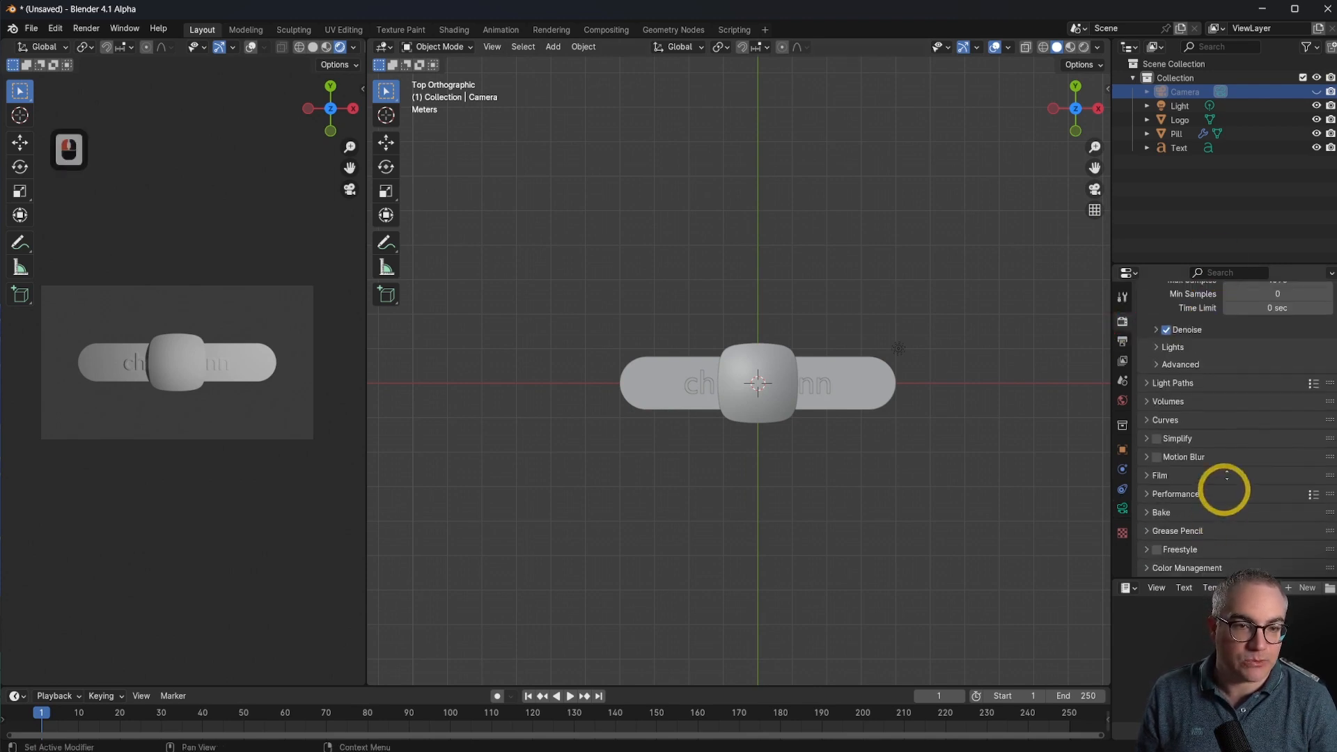
left_click(1149, 476)
scroll(1214, 472, "down", 3)
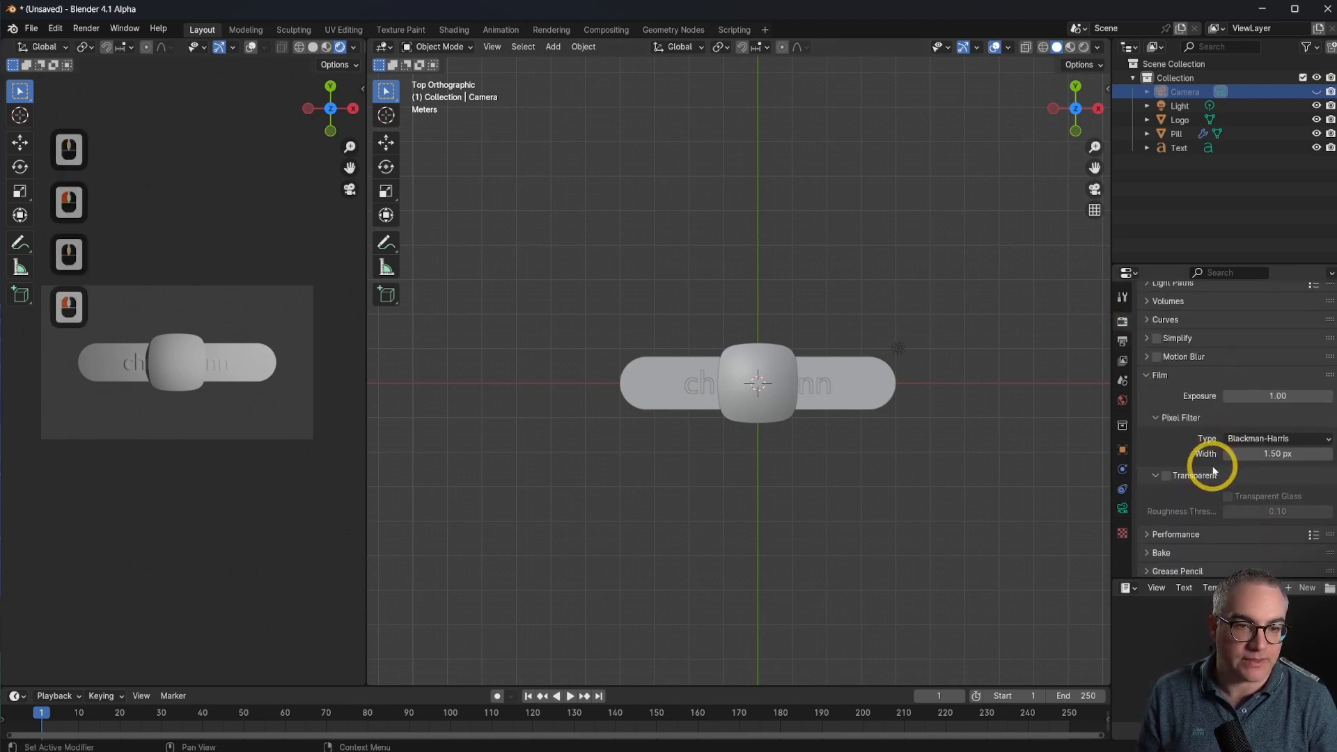
left_click(1167, 476)
left_click(73, 401)
scroll(73, 399, "up", 2)
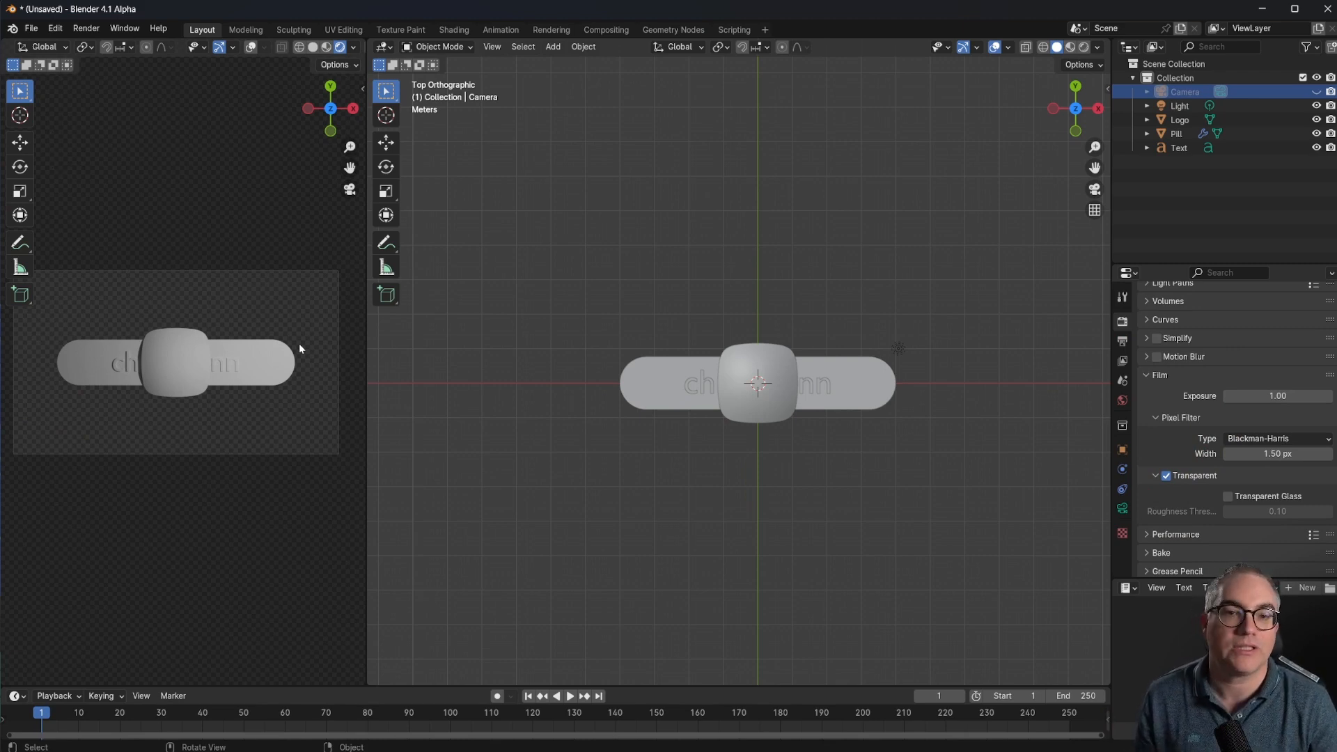
key("Home")
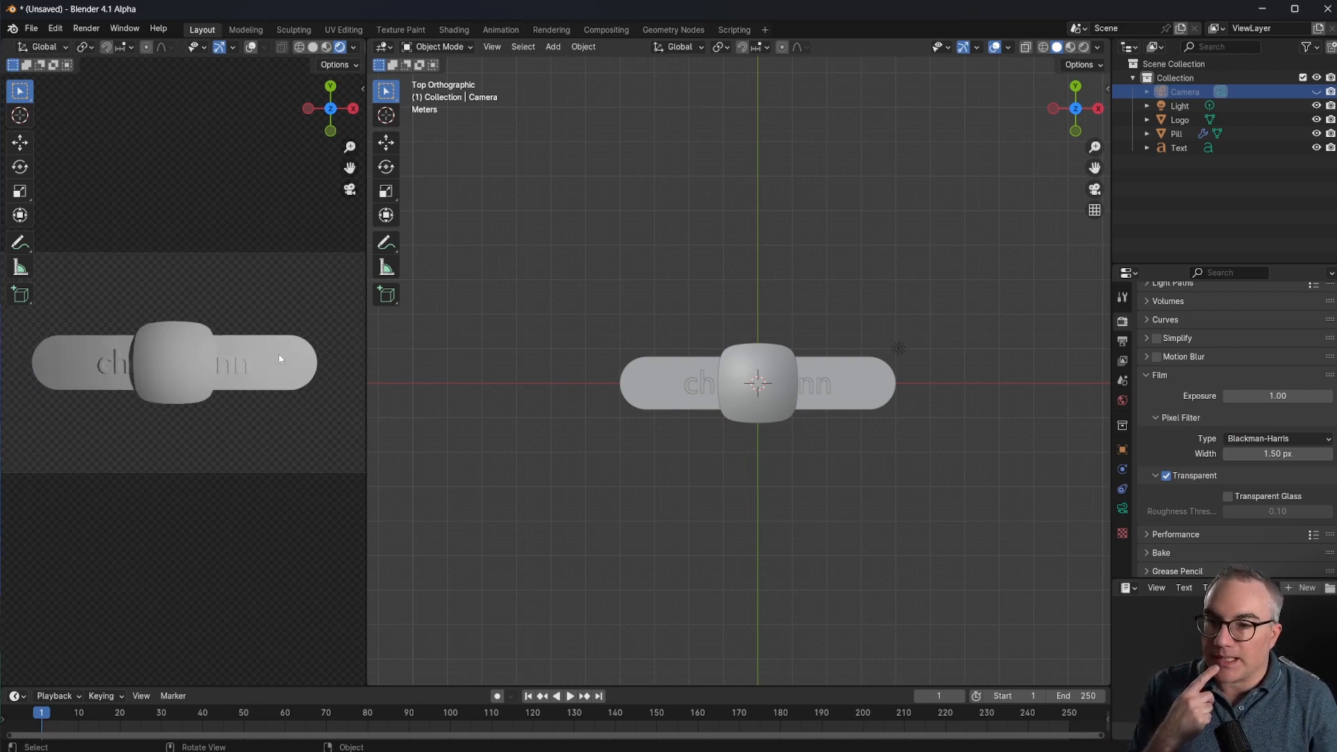
Select the pill and give it a new material named Pill
left_click(816, 385)
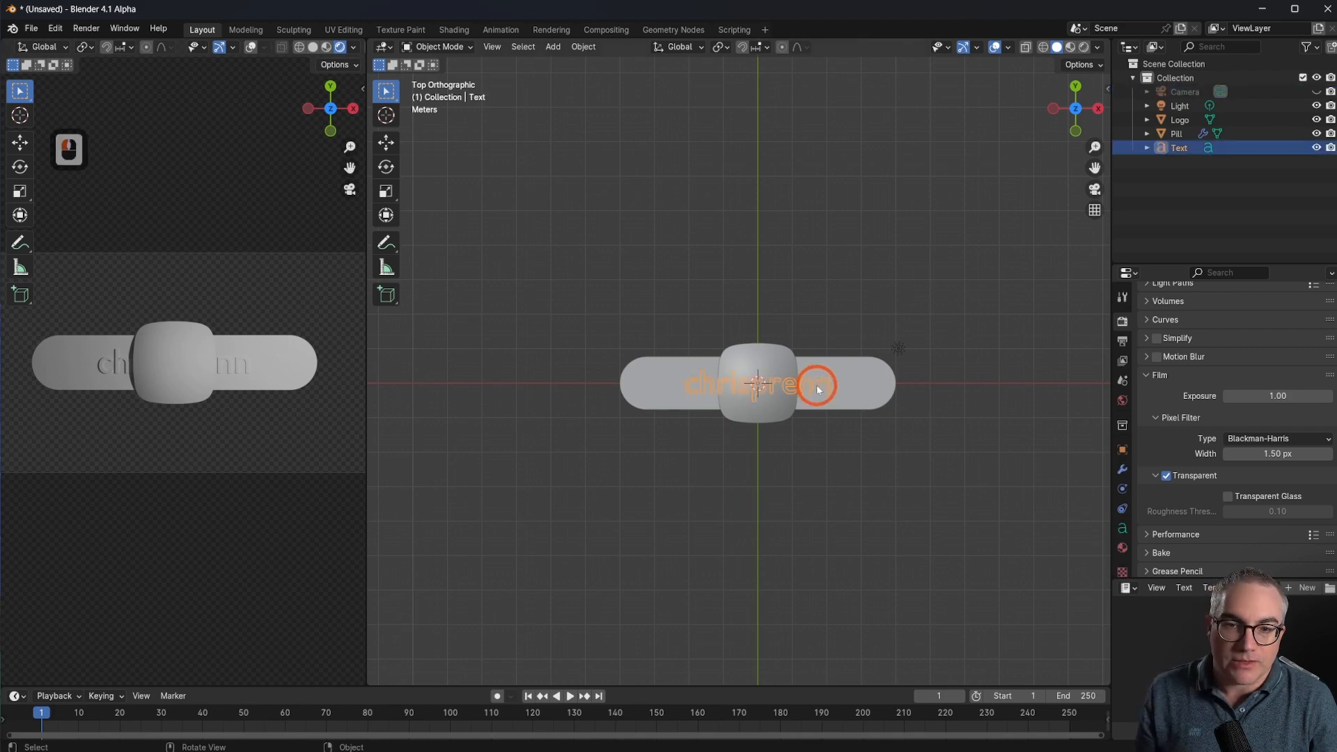
left_click(862, 373)
left_click(1122, 567)
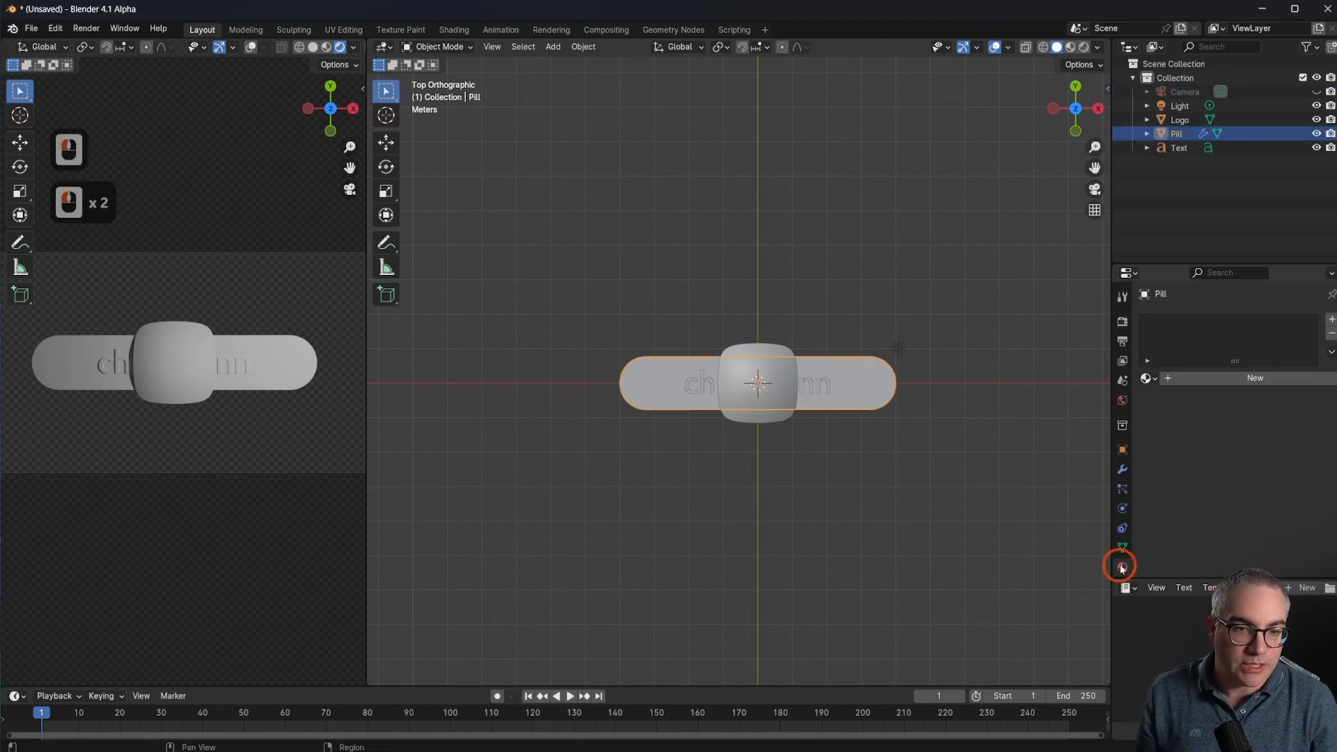
left_click(1257, 383)
double_click(1197, 378)
type("Pill")
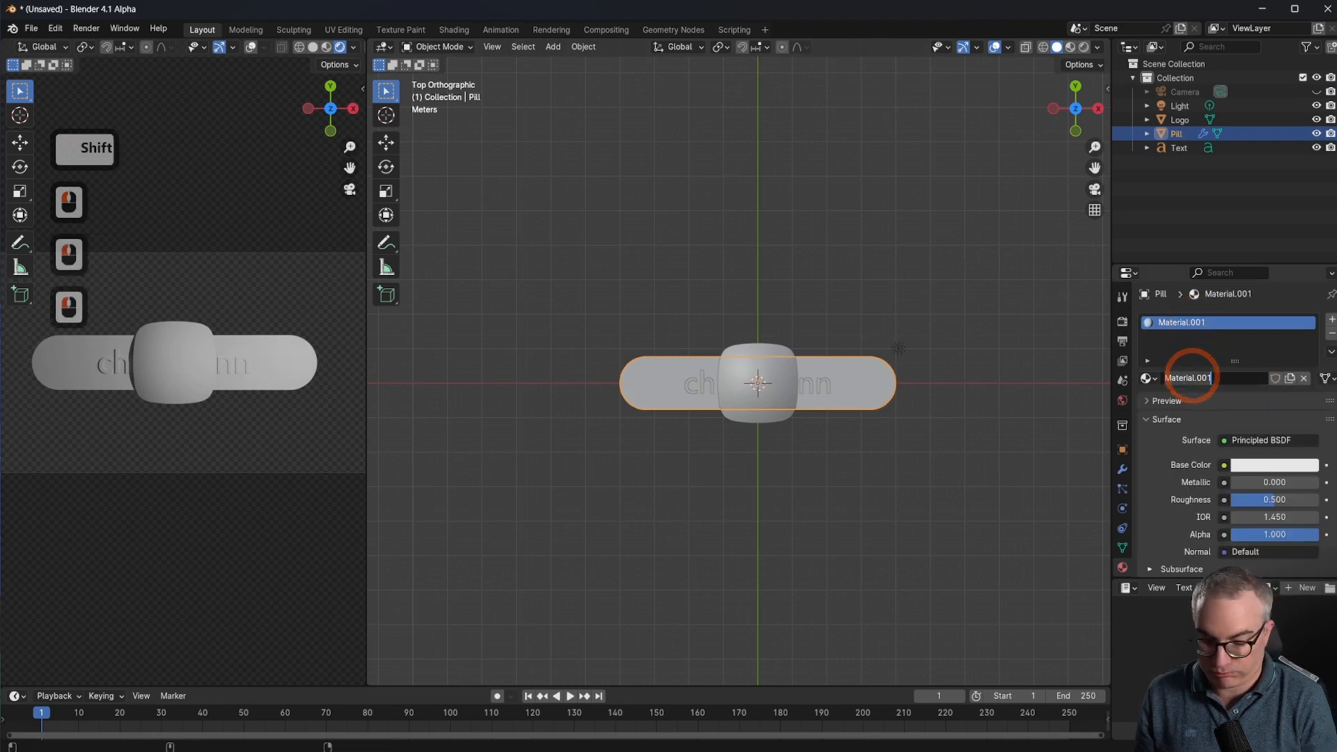
key("Return")
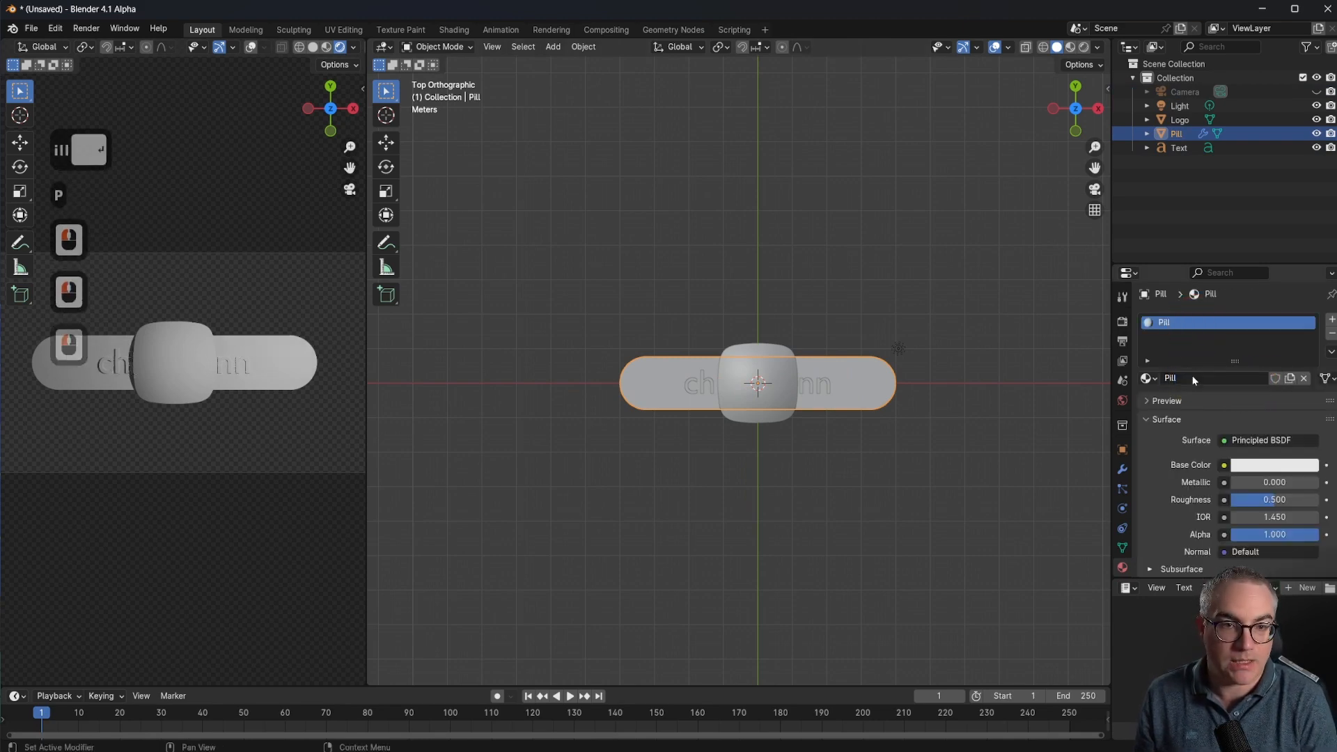
Brighten the Pill material's base color to pure white
left_click(1282, 465)
left_click_drag(1307, 254, 1308, 245)
left_click(926, 336)
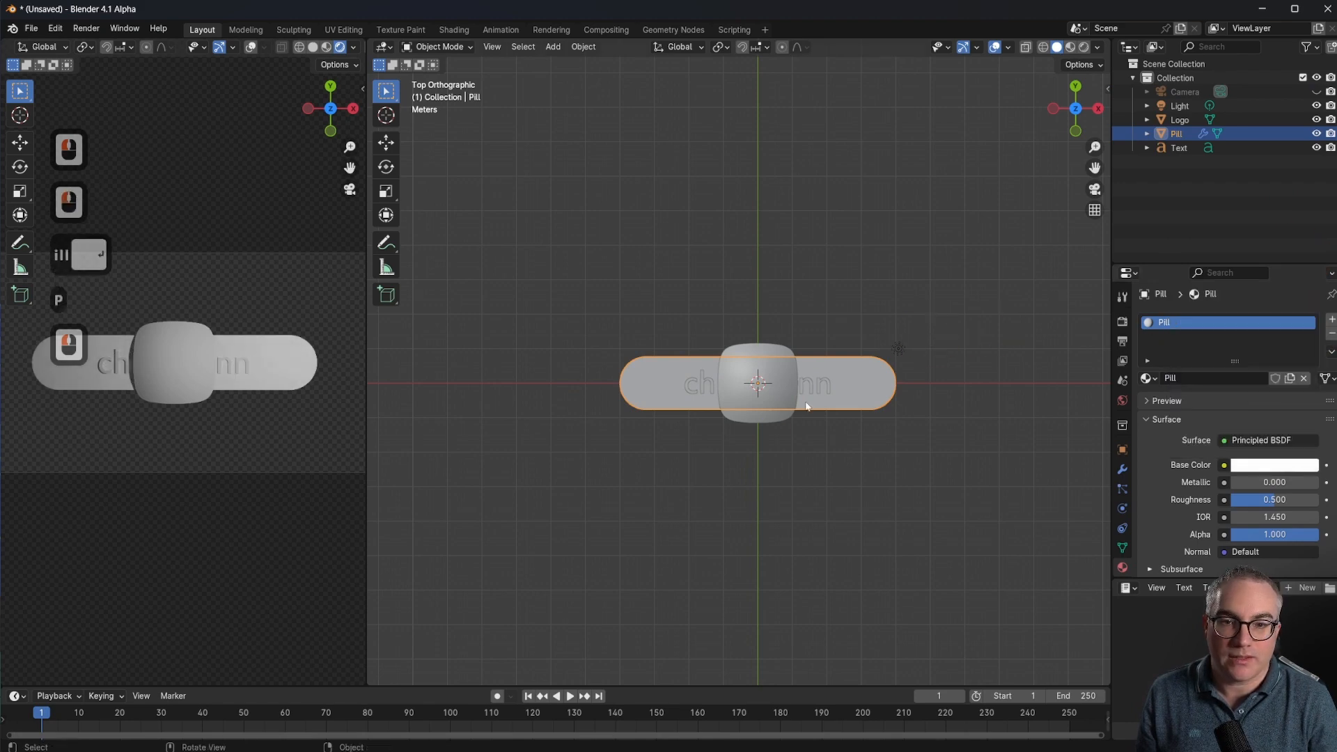
Select the text object, rename its material to Text and darken its base color to pure black
double_click(818, 384)
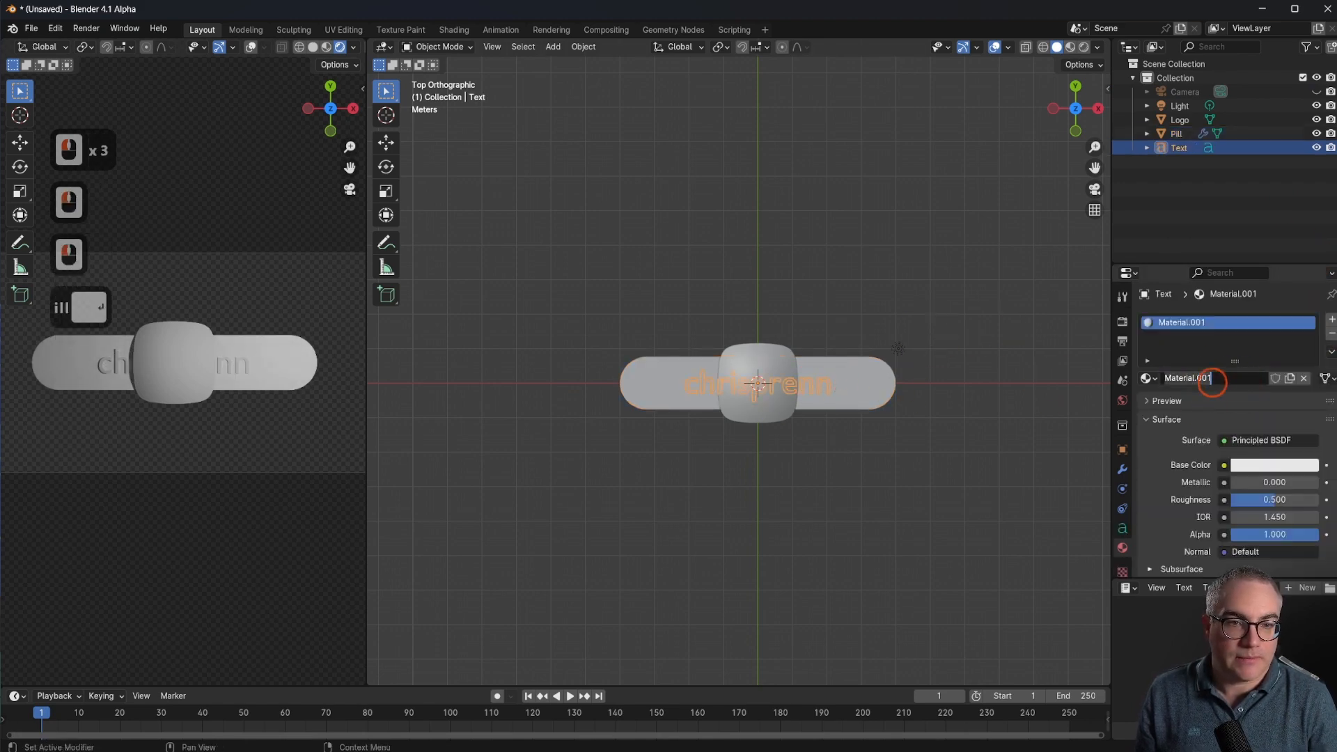
type("Text")
key("Return")
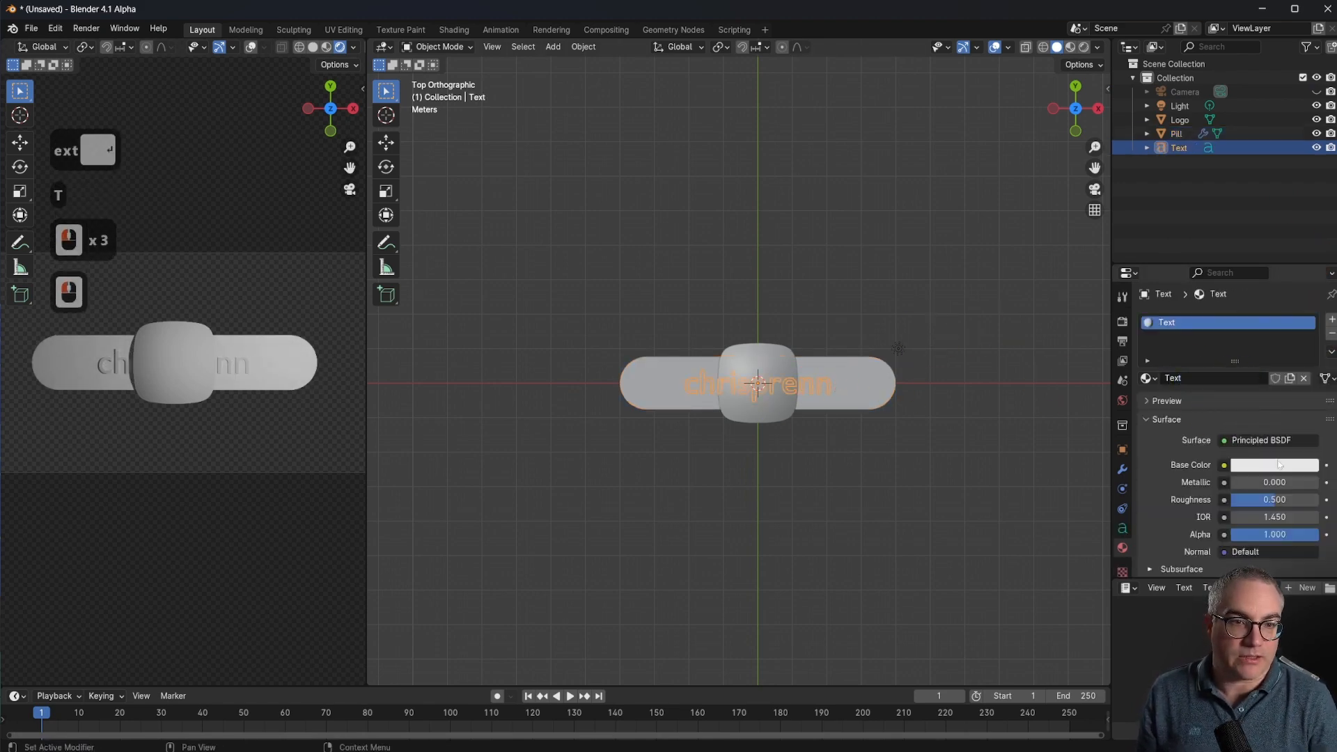
left_click(1280, 464)
left_click_drag(1304, 301, 1311, 382)
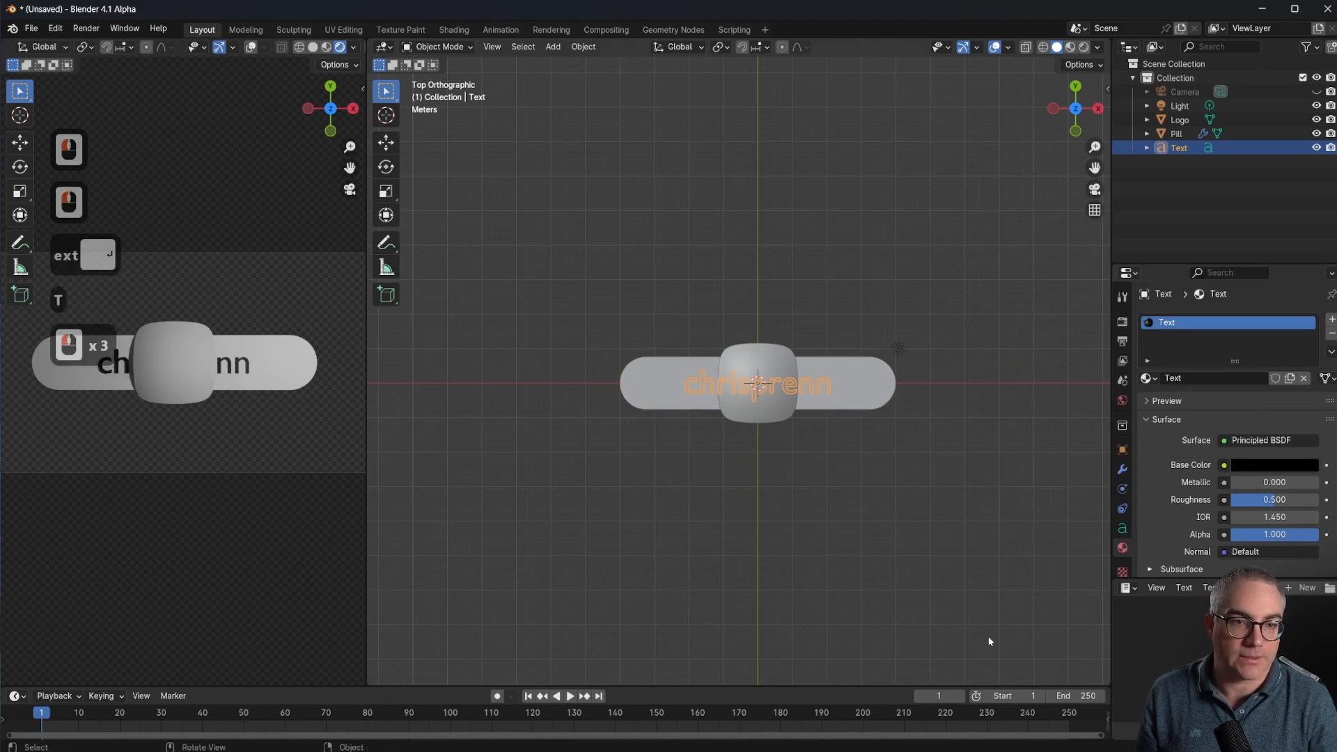
Select the point light beside the pill and change its type to Area
scroll(880, 365, "down", 3)
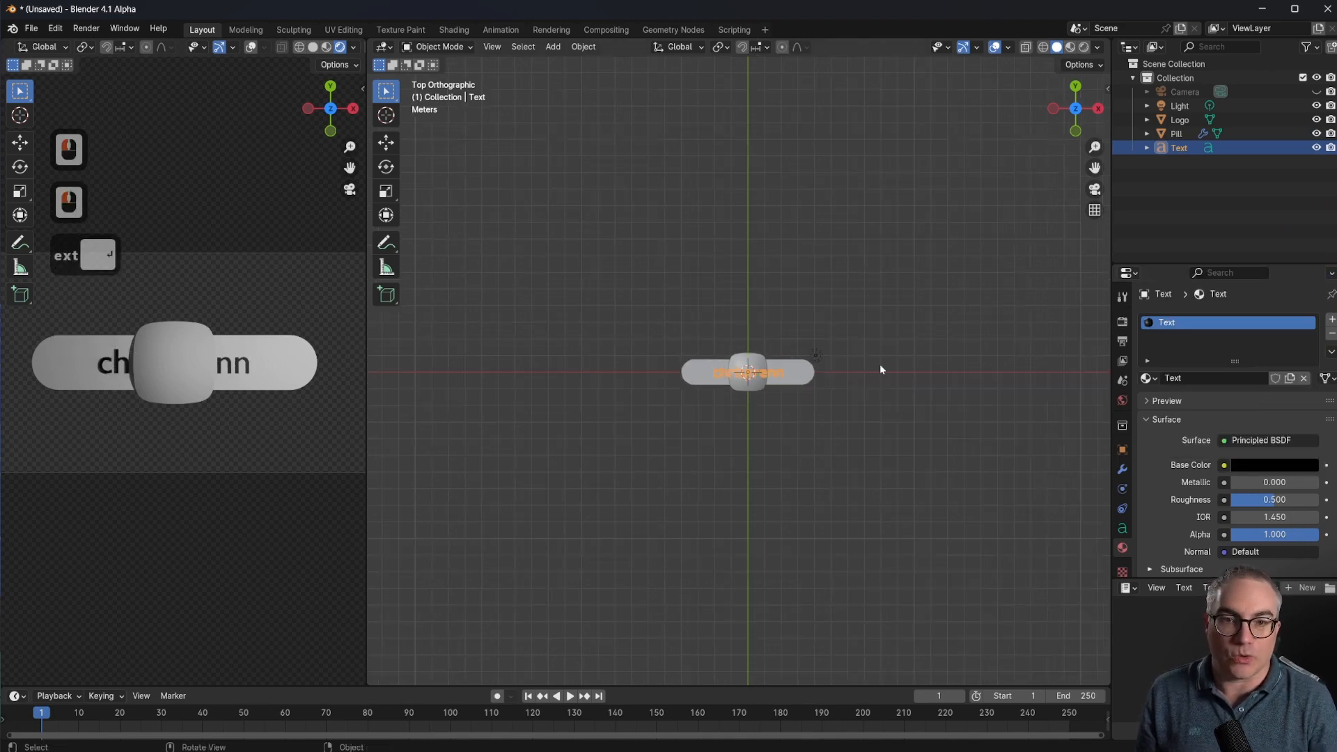
scroll(864, 380, "up", 3)
left_click(855, 395)
scroll(855, 394, "up", 2)
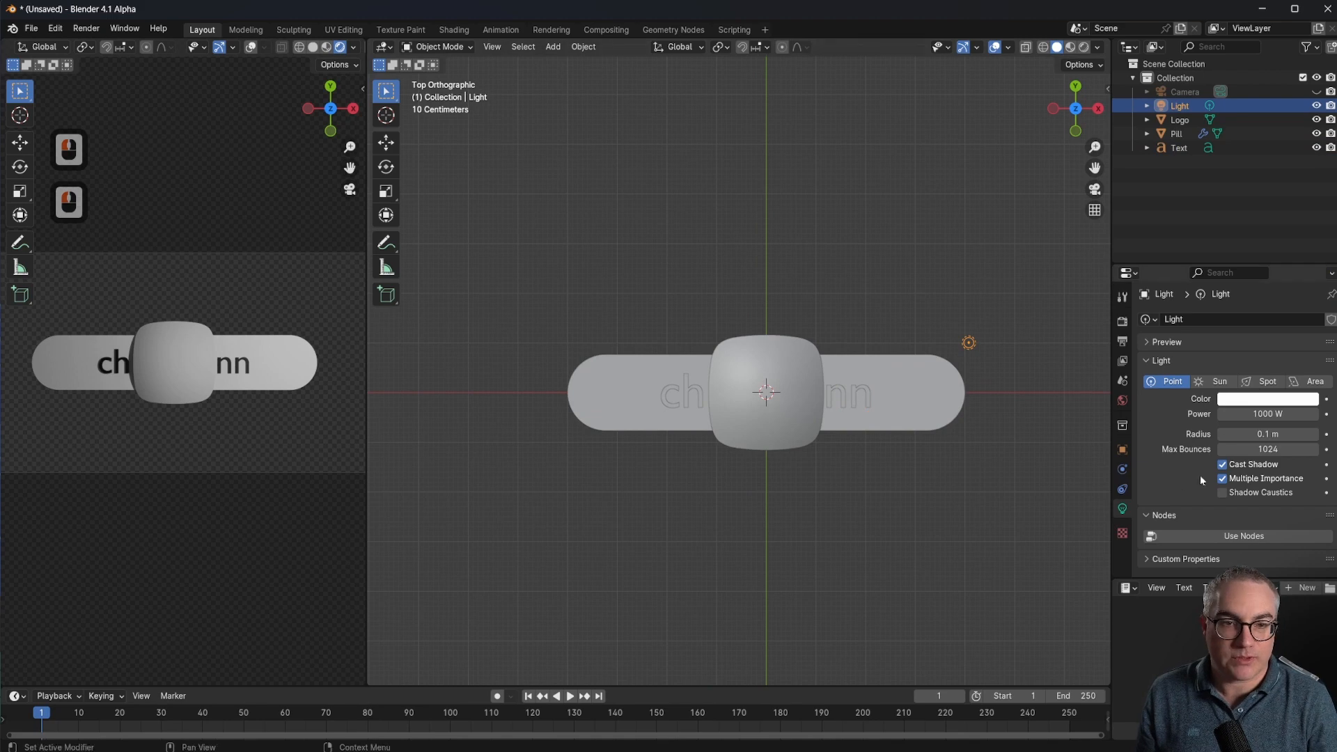
left_click(1311, 382)
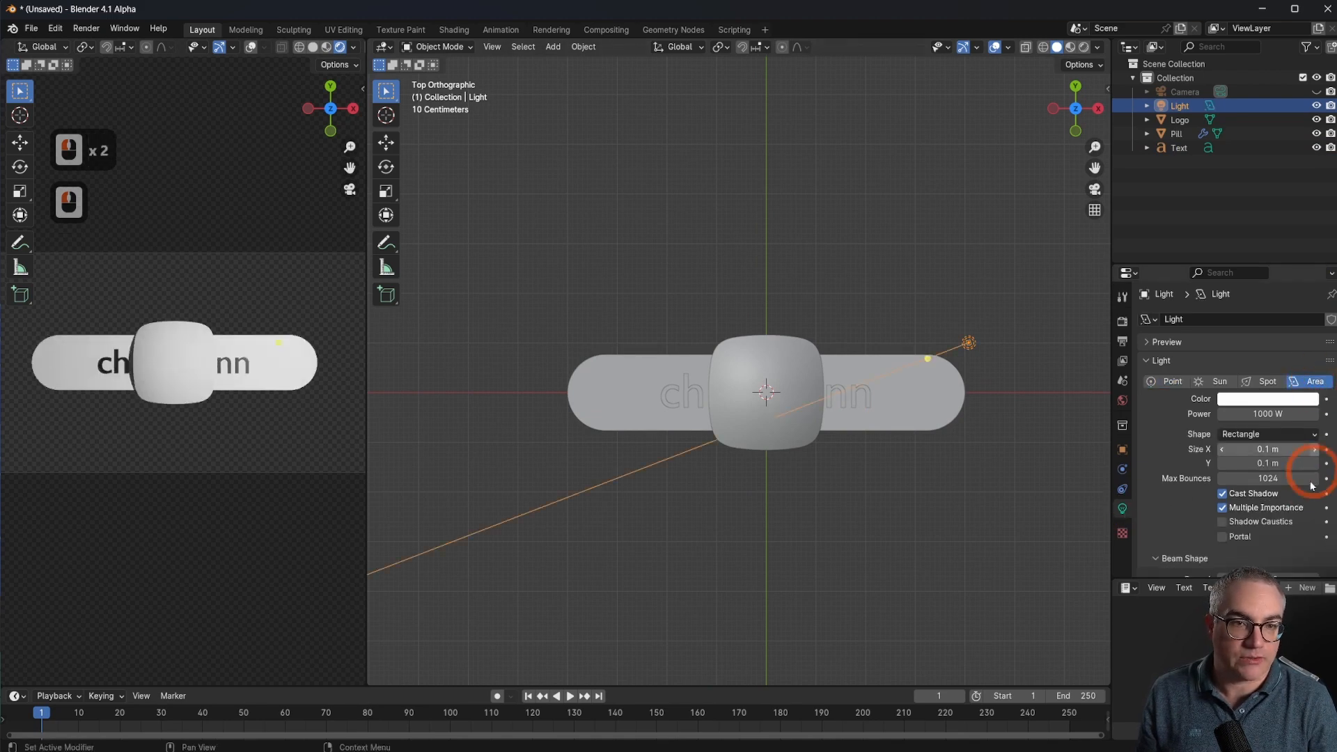
Clear the light's rotation and location, and raise it along the Z axis above the logo in front view
key("alt")
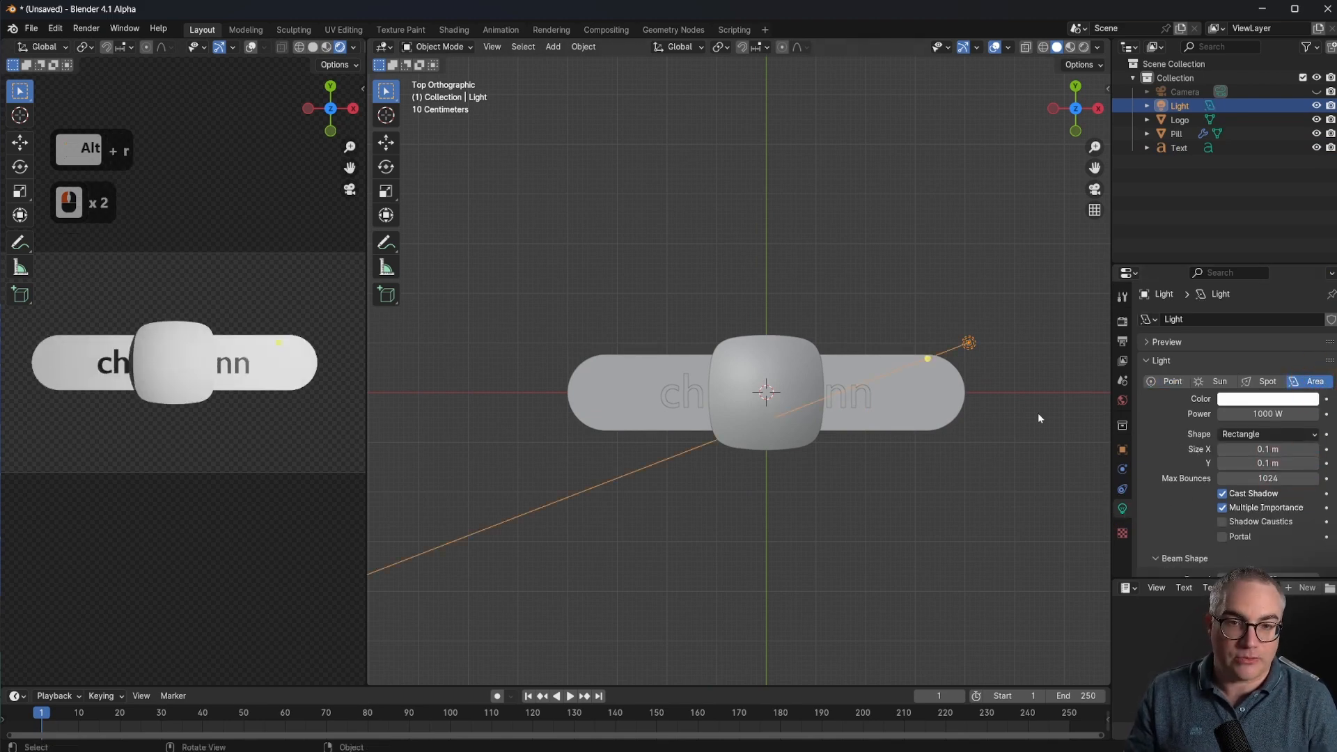
key("alt+r")
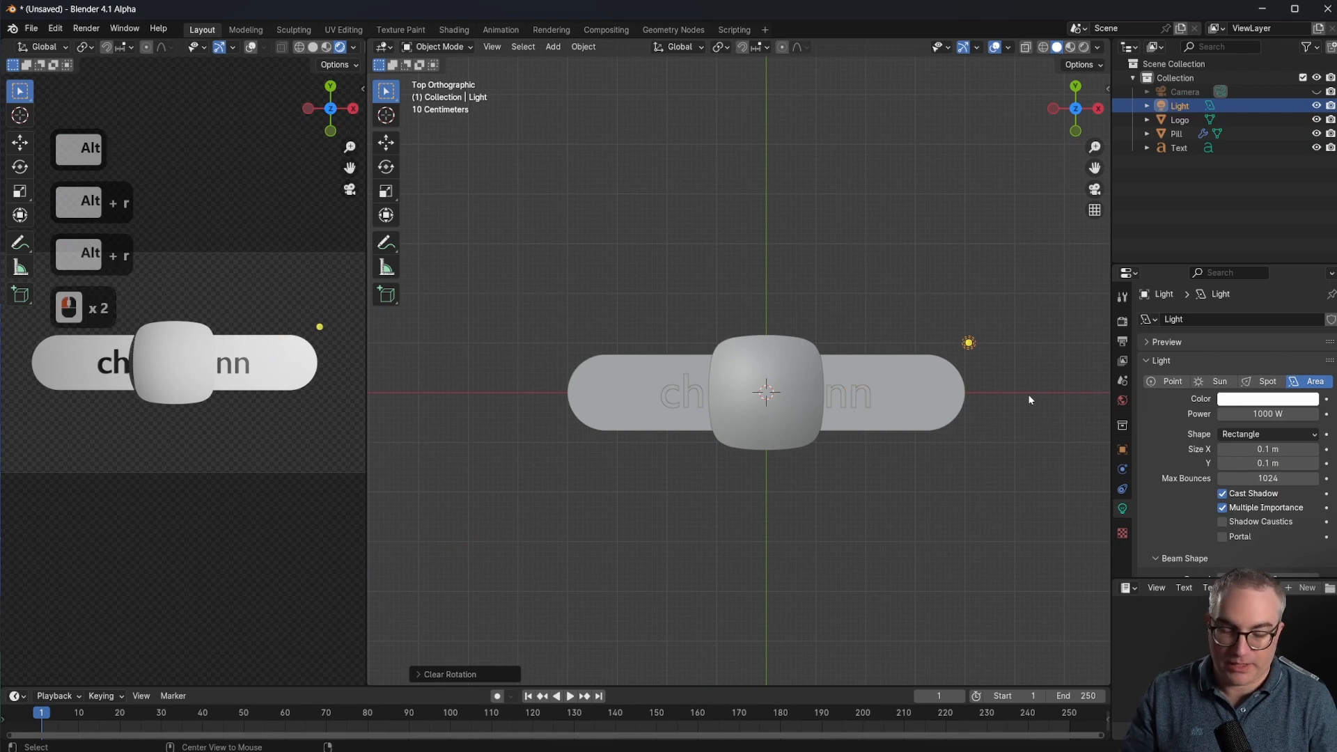
key("alt+g")
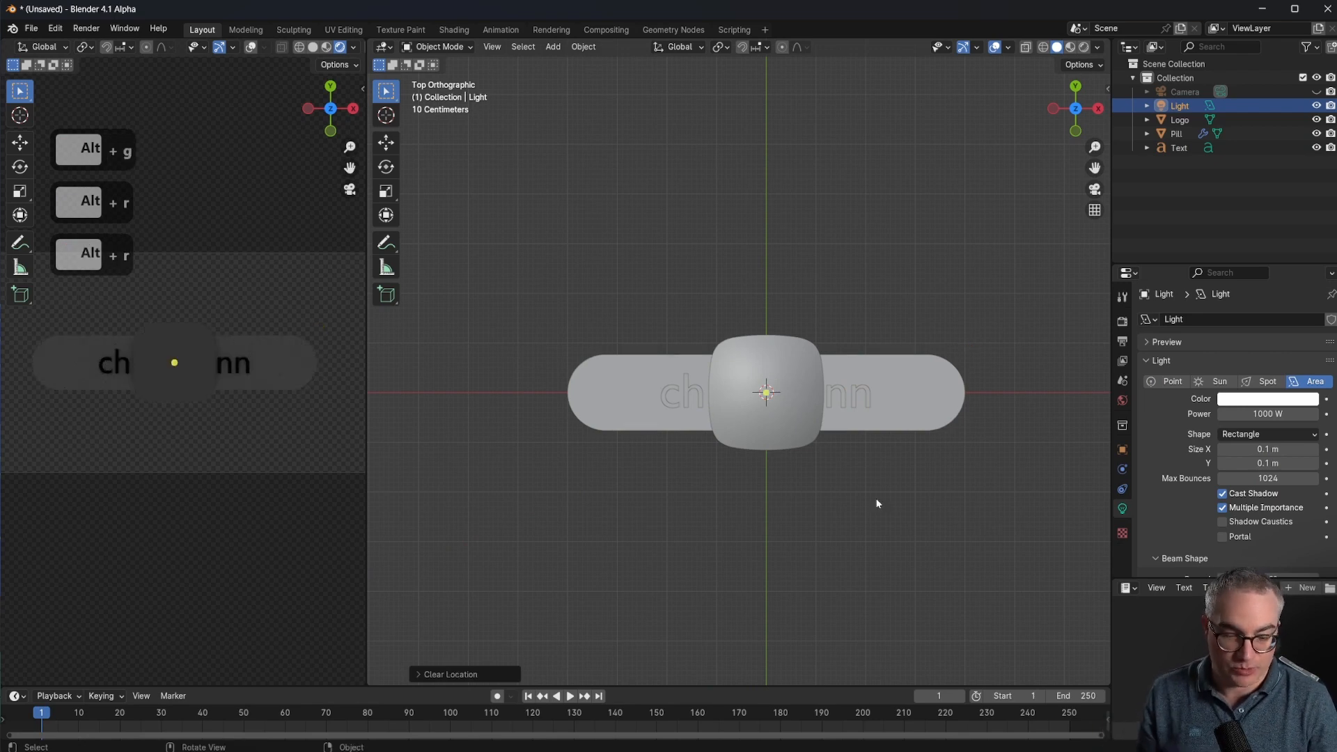
key("KP_1")
key("g")
key("z")
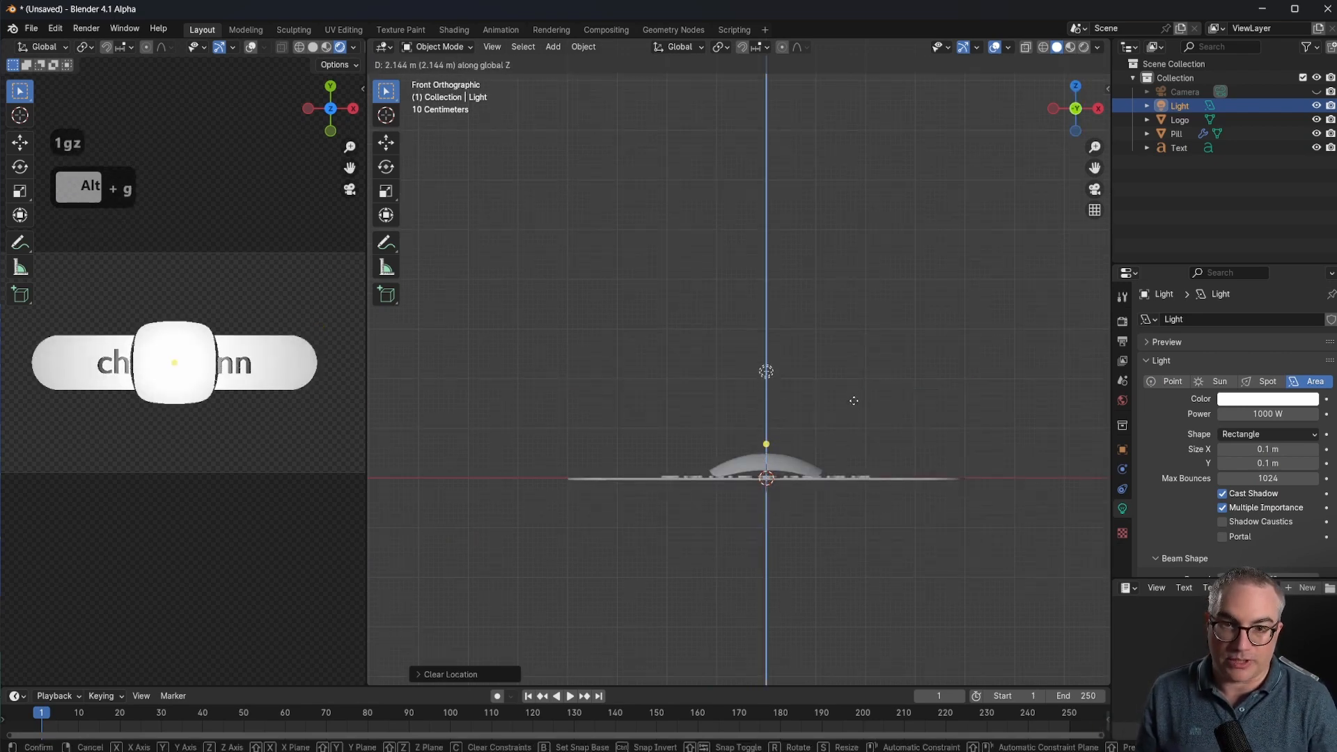
left_click(577, 384)
Stretch the rectangular area light to about 9.09 m by 1.23 m and set its power to 500 W
middle_click_drag(858, 382, 844, 447)
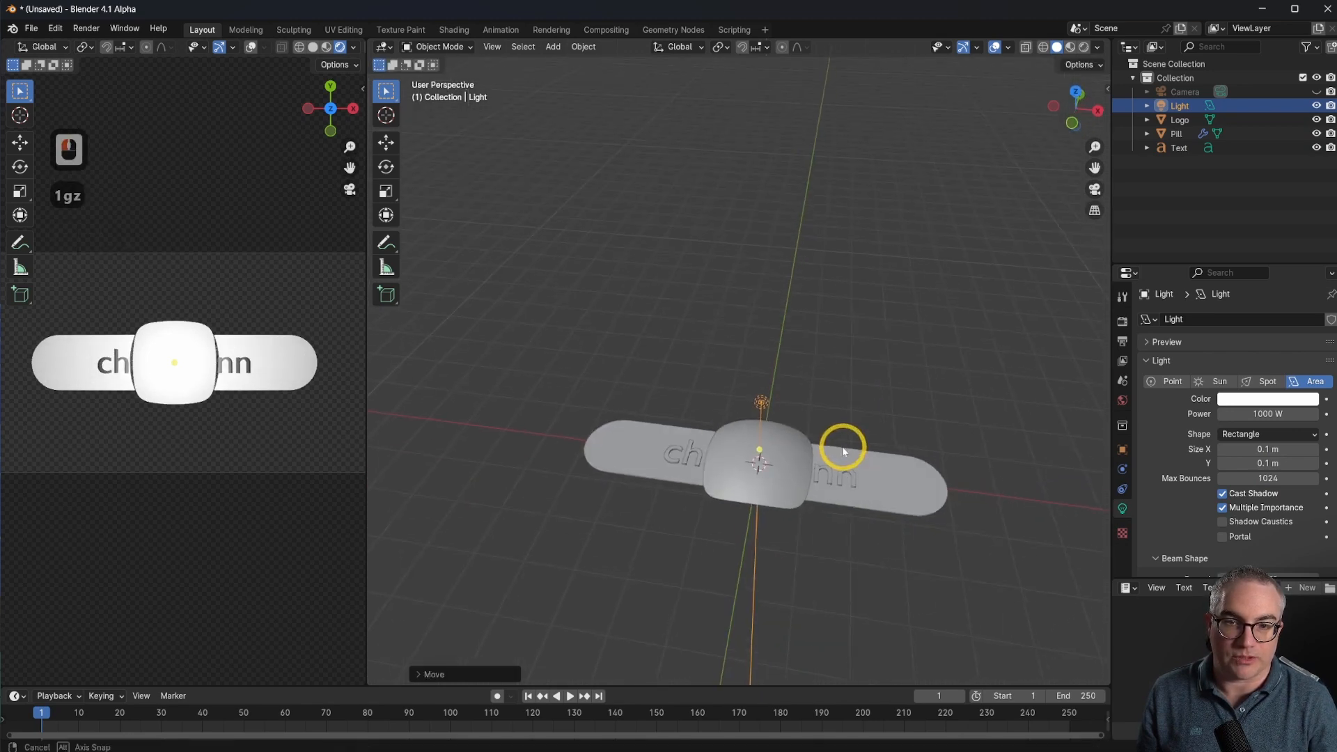
left_click_drag(1266, 451, 299, 462)
middle_click_drag(827, 374, 834, 328)
left_click(1263, 414)
type("500")
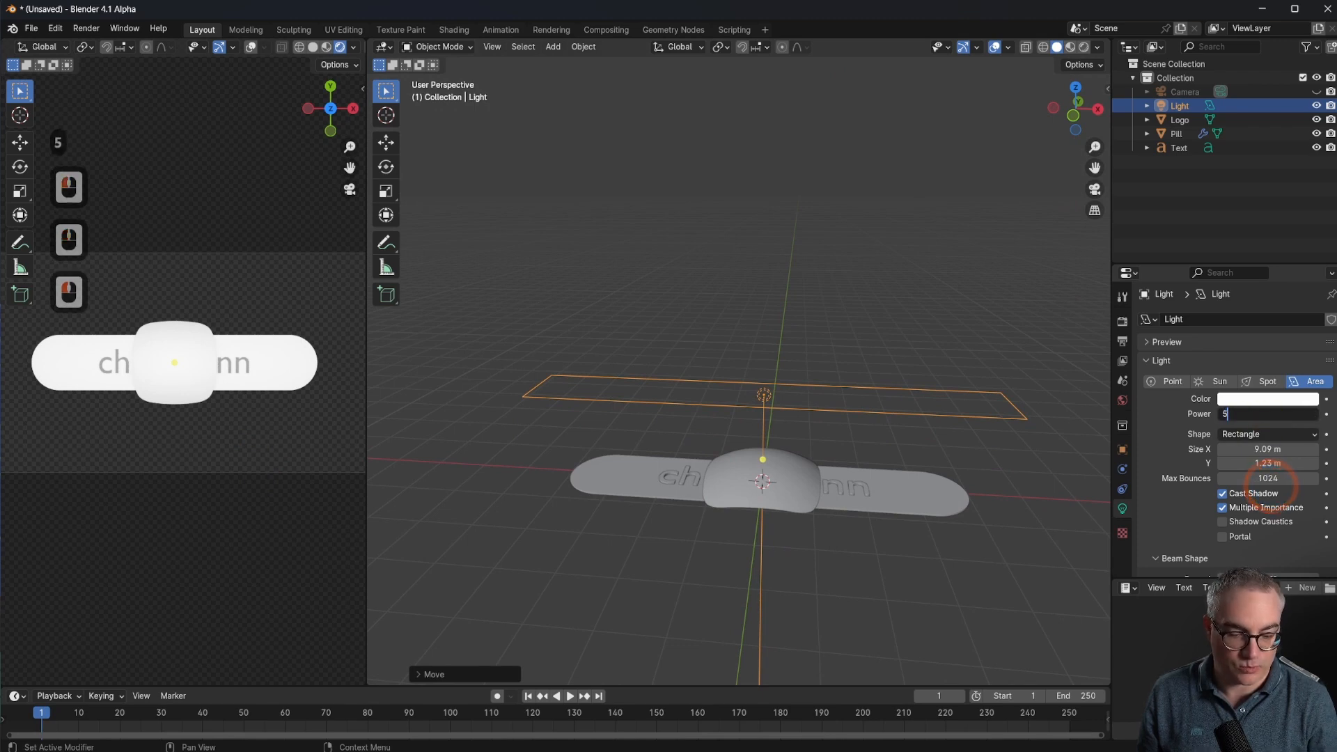
key("Return")
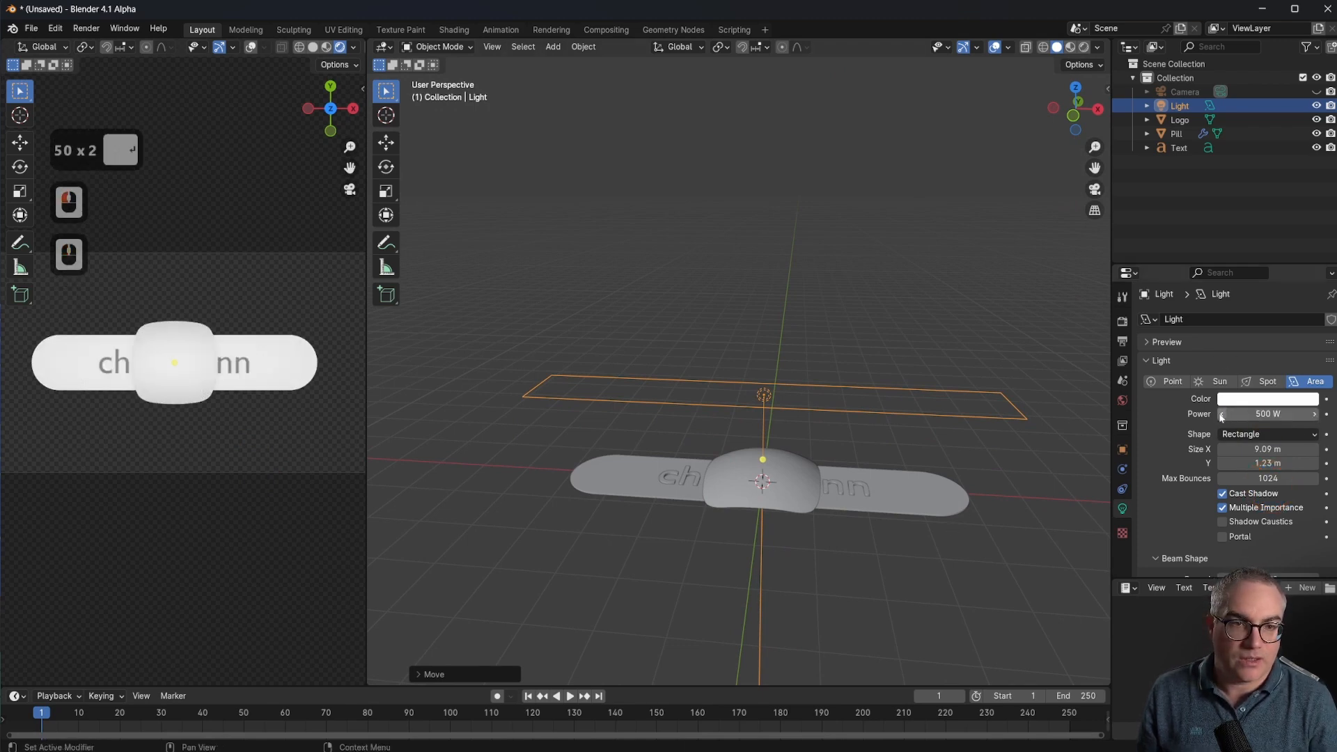
Set the view transform to Standard in the render color management settings
left_click(1123, 321)
scroll(1251, 521, "down", 15)
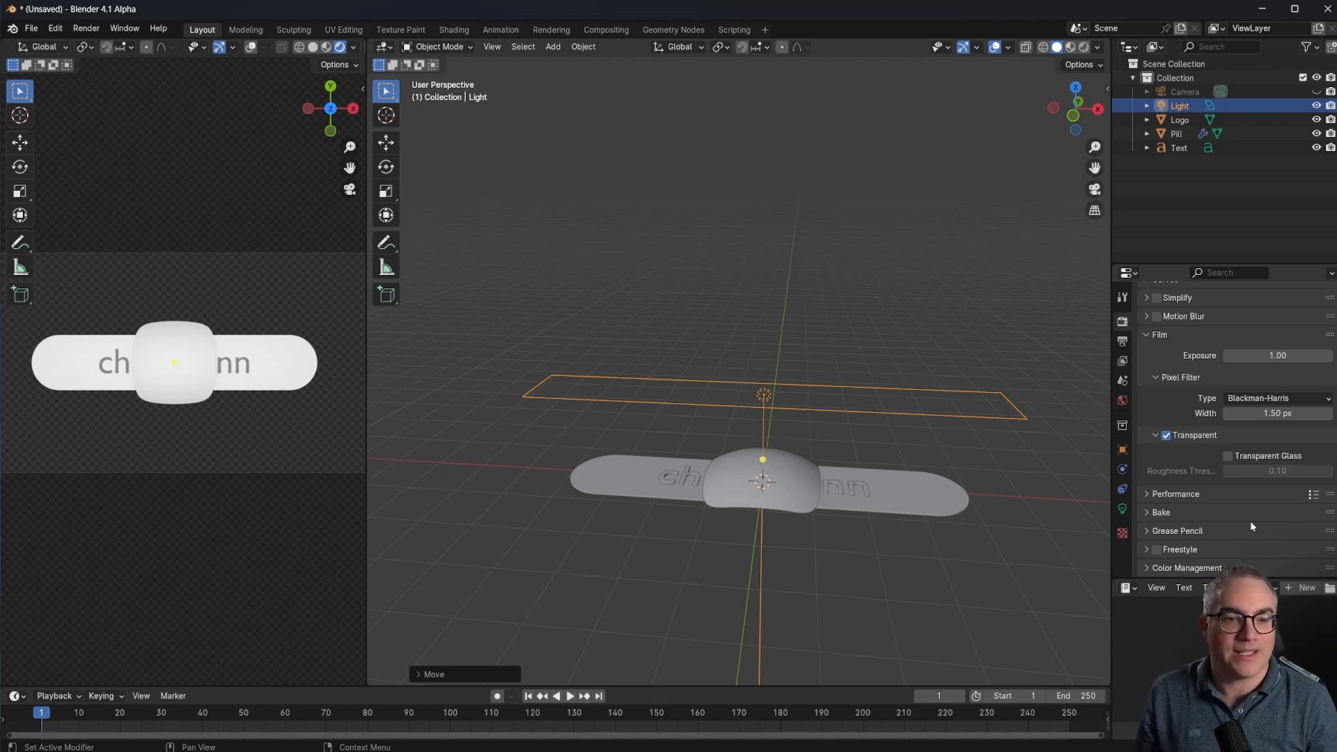
left_click(1147, 568)
scroll(1228, 495, "down", 5)
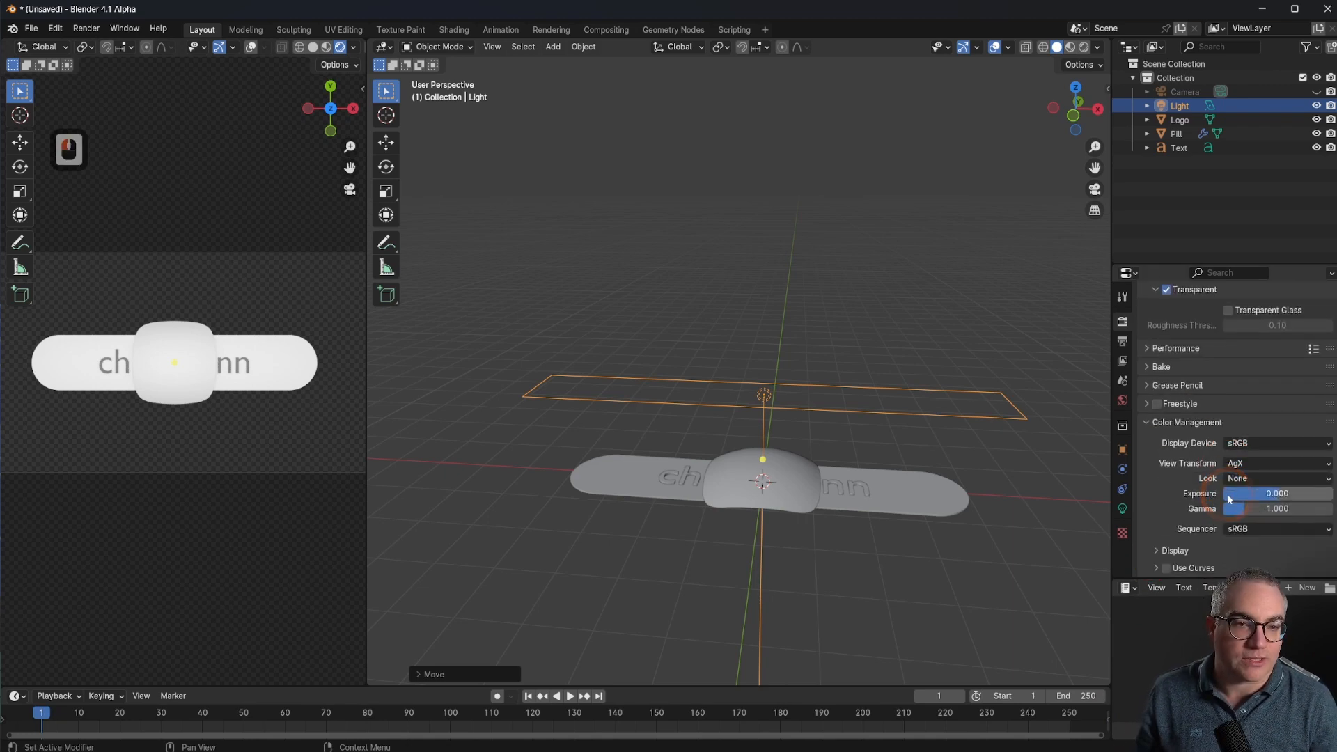
left_click(1259, 463)
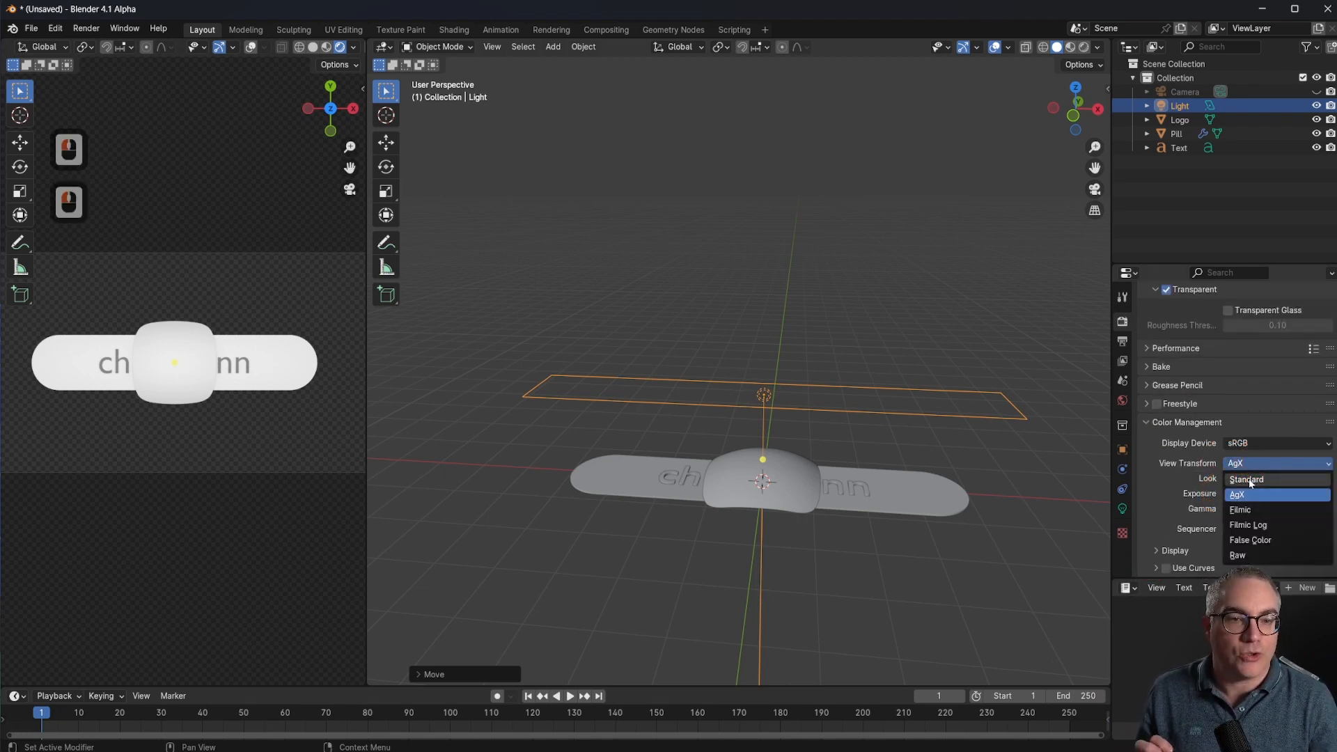
left_click(1249, 478)
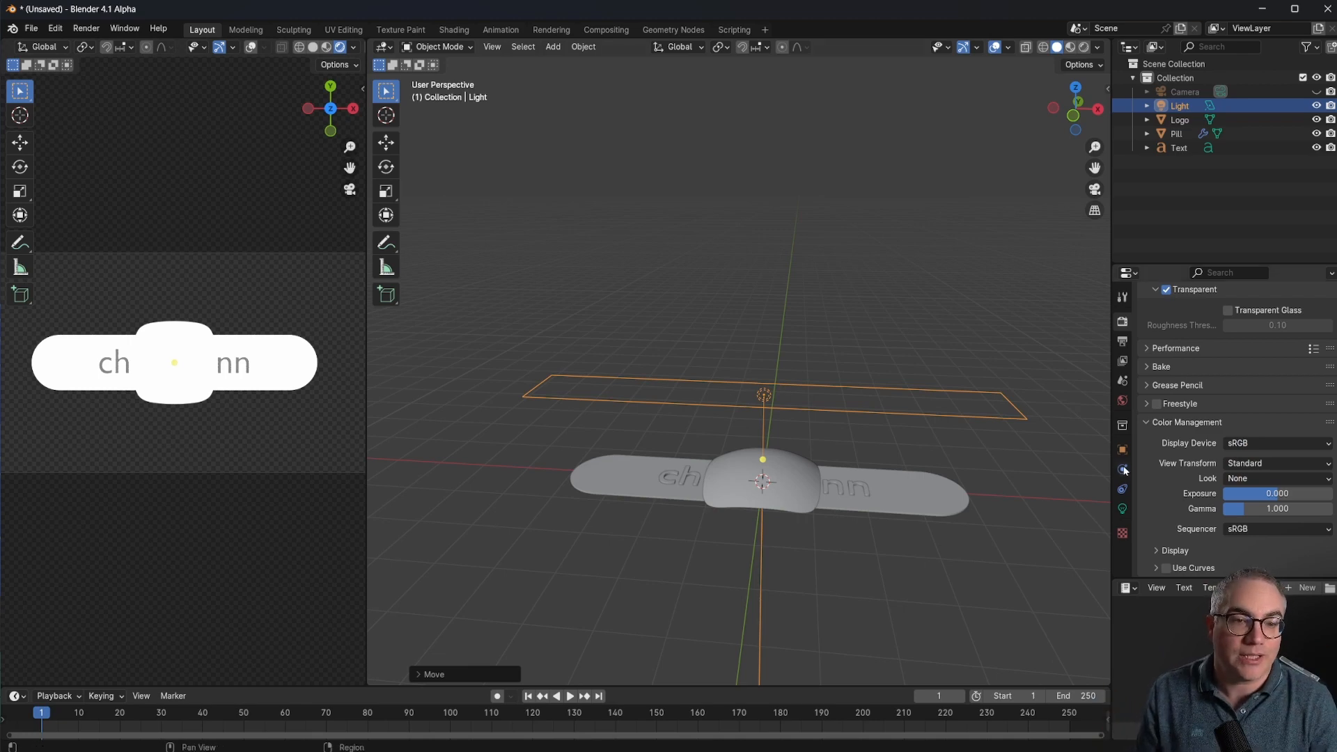
Try the area light at a power of 250 W, and settle on 200 W
left_click(1123, 509)
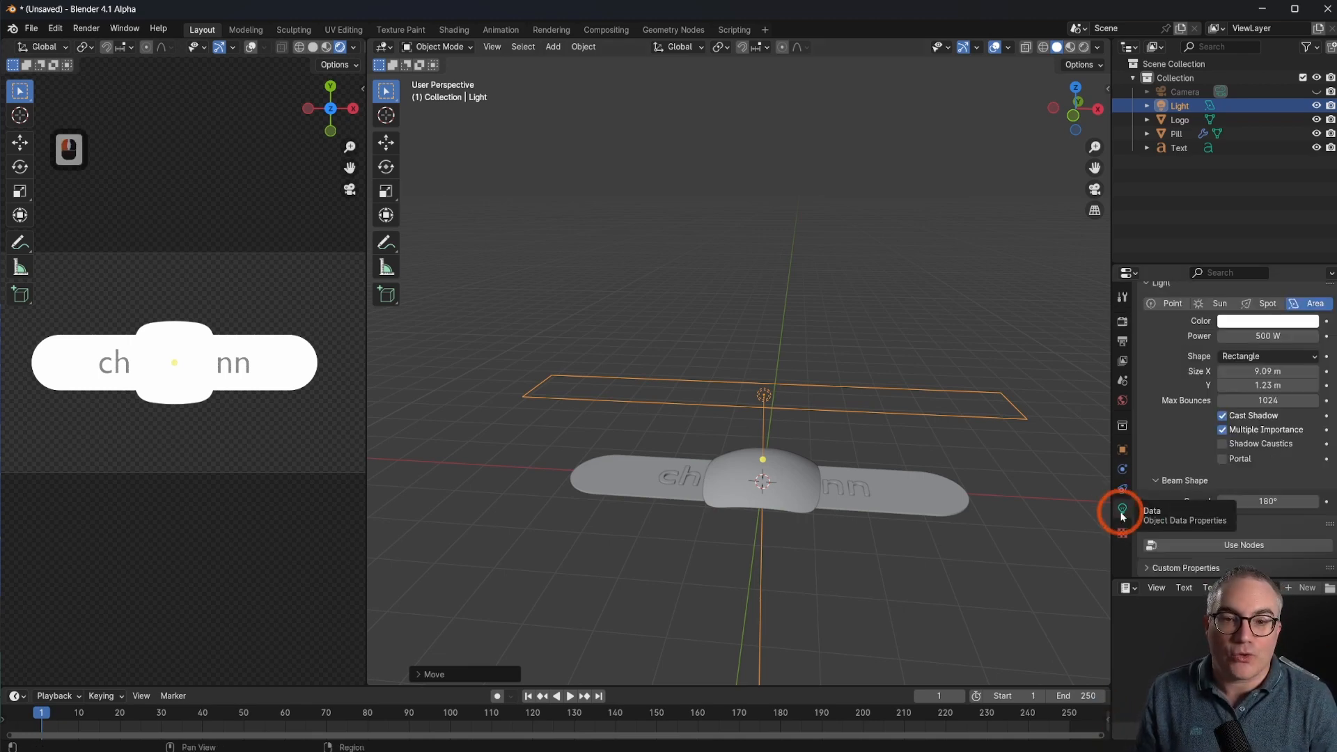
left_click(1277, 336)
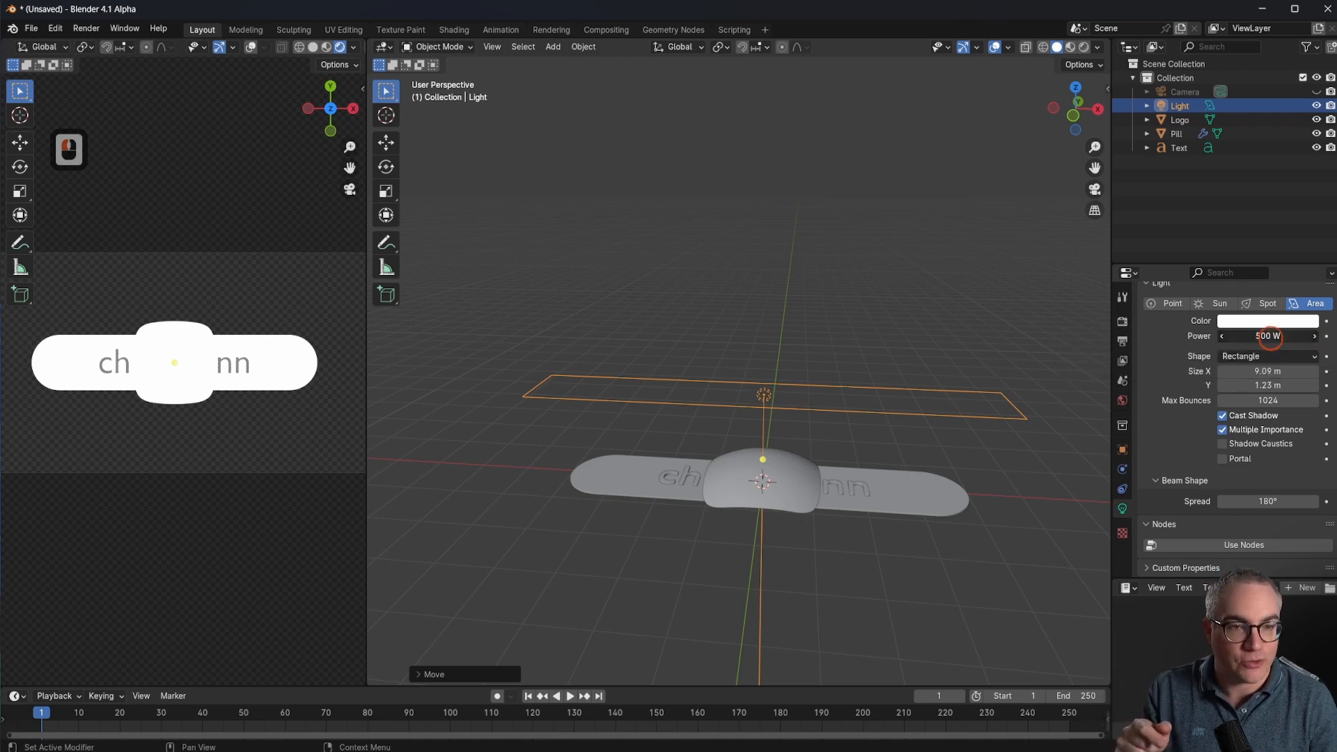
type("250")
key("Return")
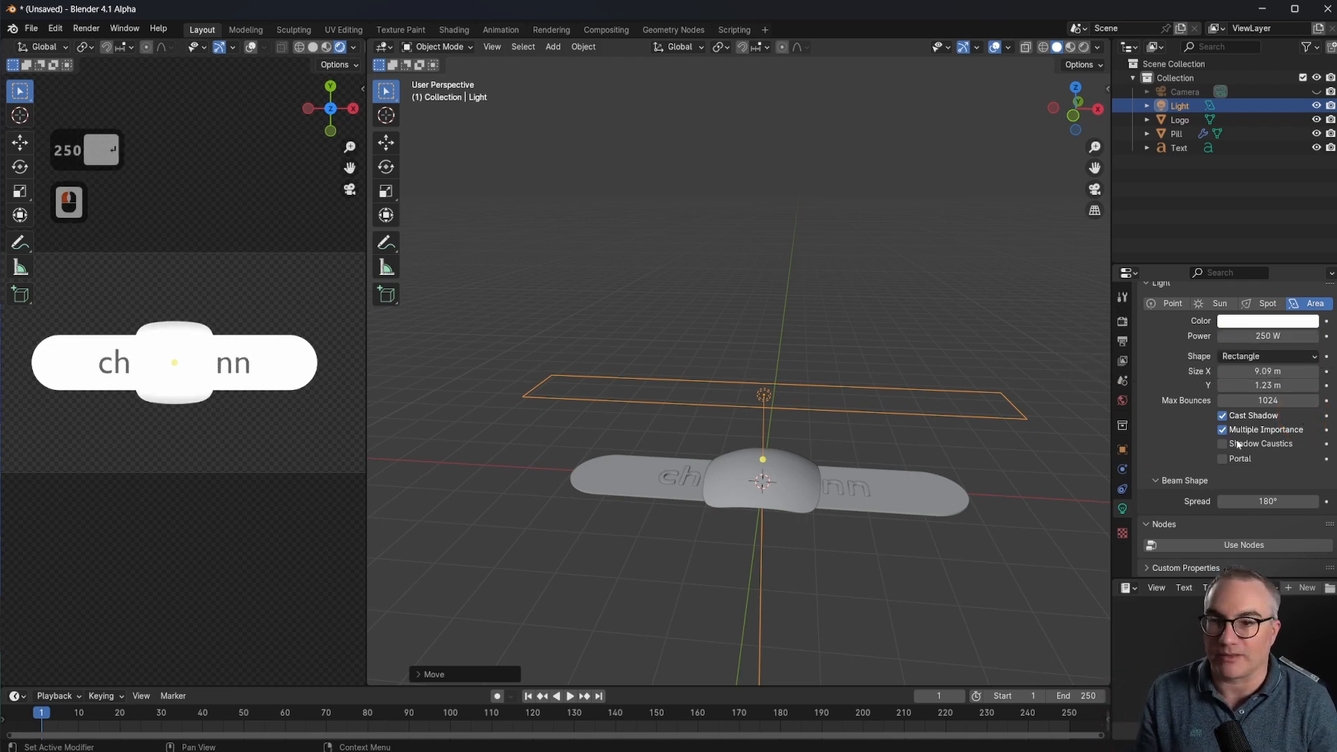
left_click(1276, 336)
type("200")
key("Return")
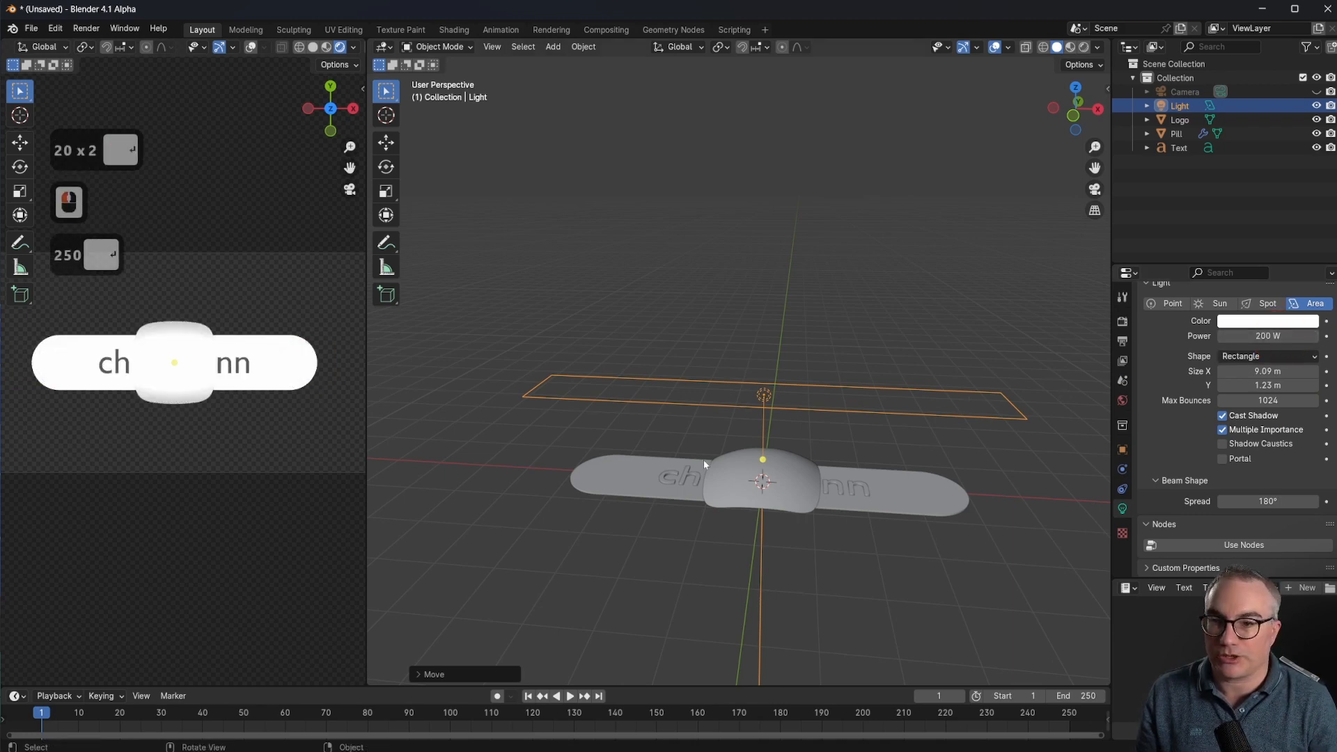
Raise the area light further along the Z axis and check the shading on the logo and pill
key("g")
key("z")
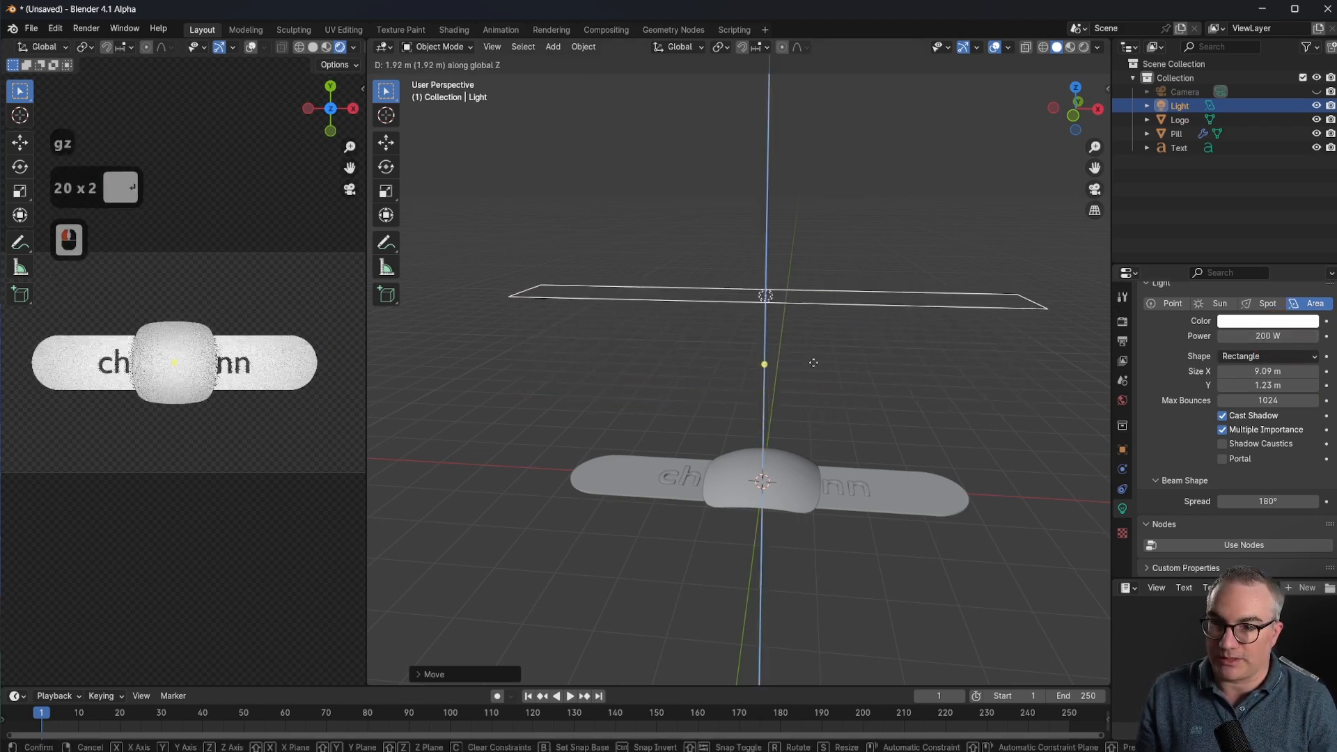
left_click(802, 399)
scroll(269, 379, "up", 3)
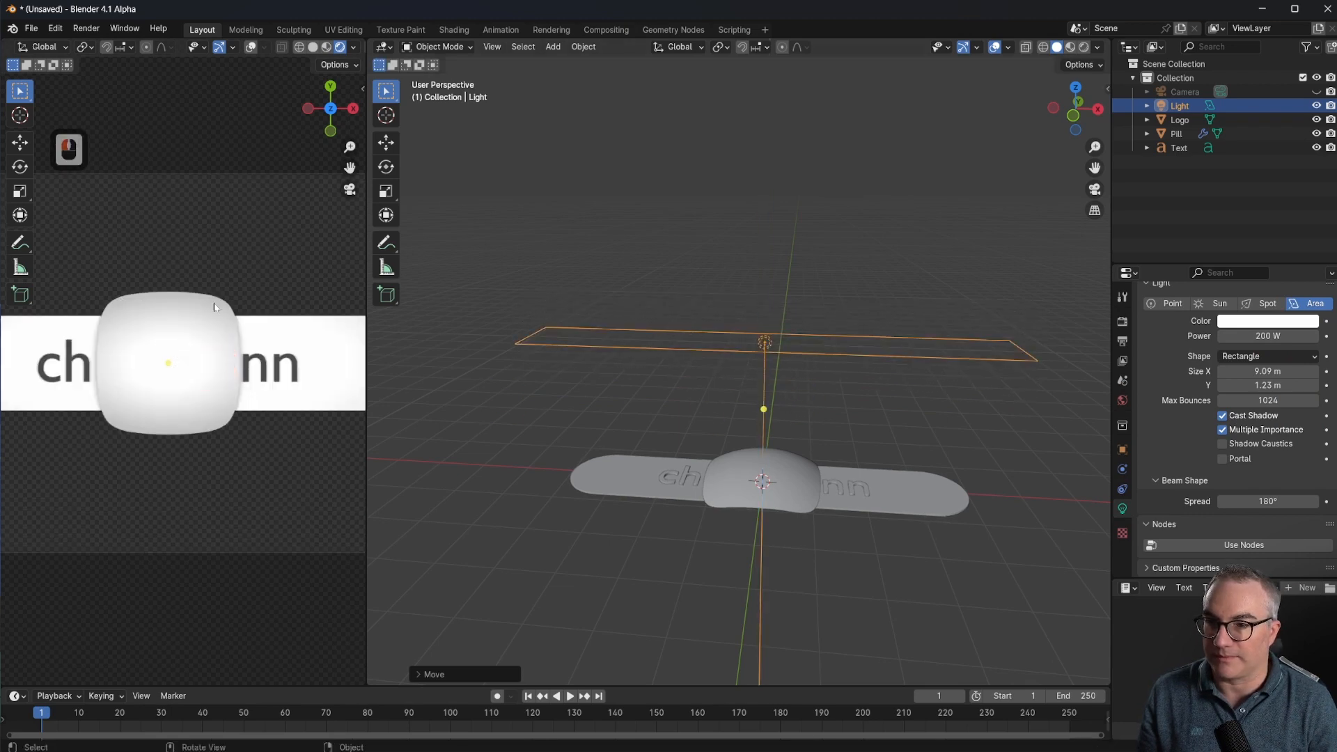
scroll(258, 393, "down", 2)
scroll(267, 403, "up", 2)
scroll(268, 403, "down", 2)
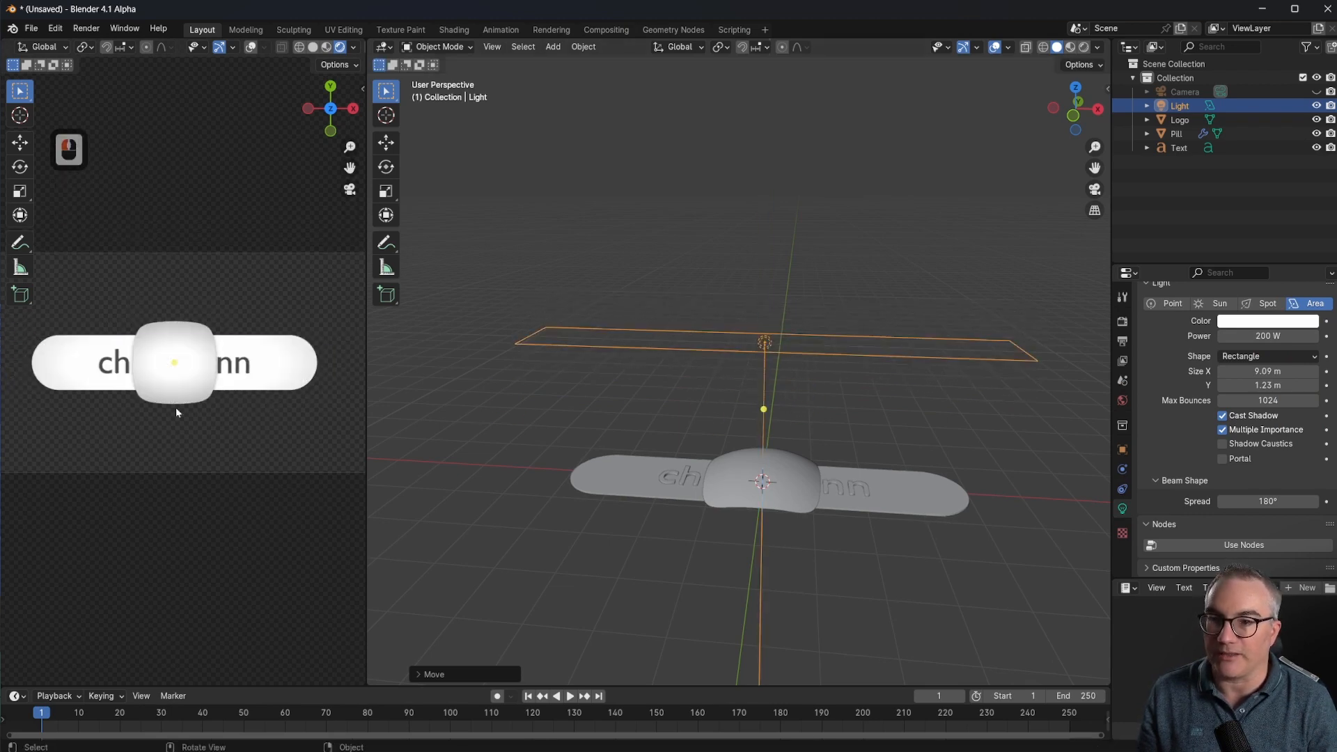
scroll(276, 373, "up", 4)
scroll(287, 376, "down", 2)
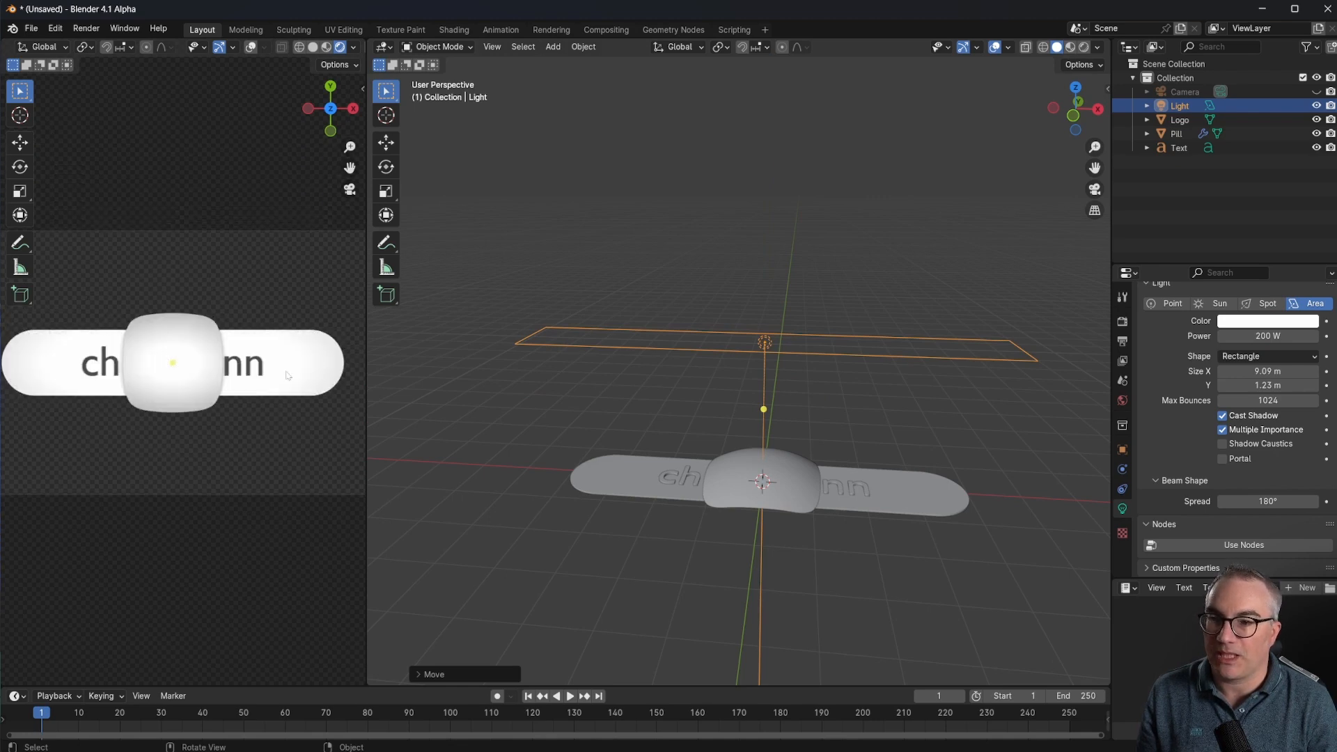
Increase the roughness of the Text material to 1.000
left_click(847, 490)
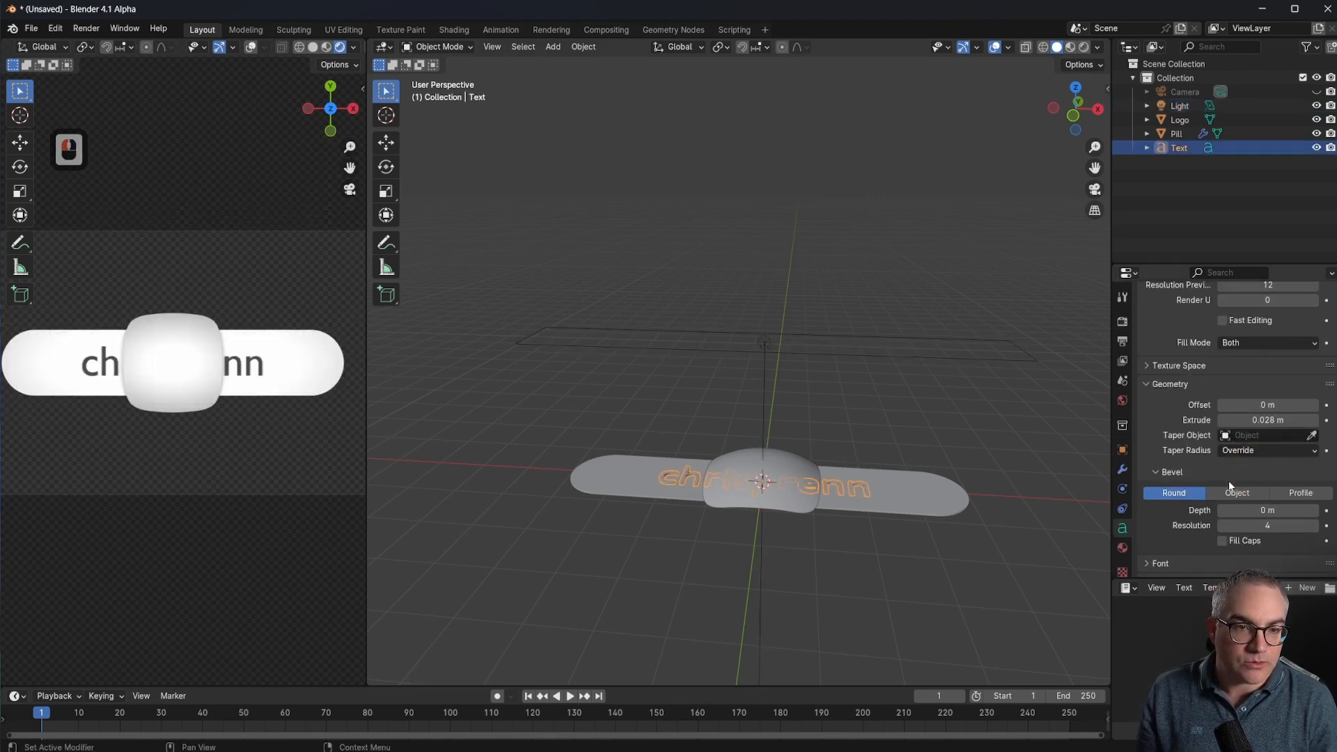
left_click(1123, 548)
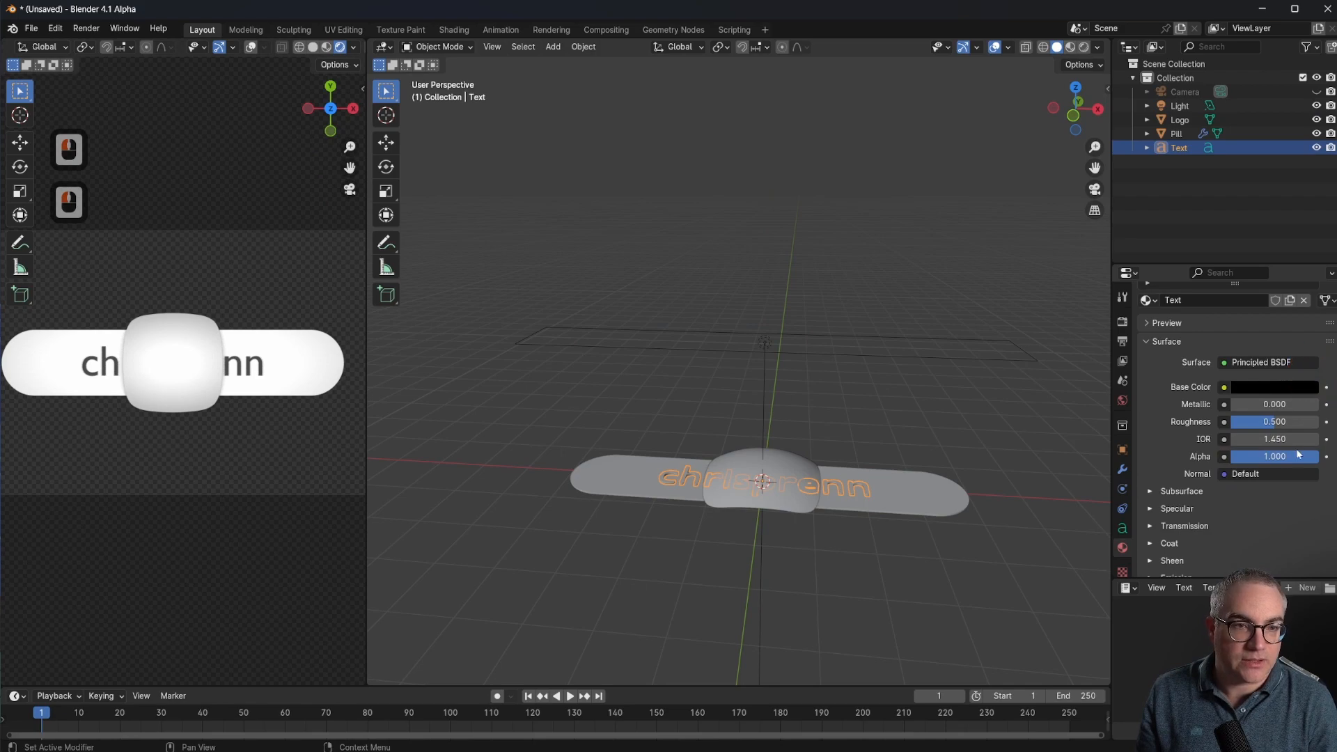
left_click_drag(1274, 425, 1334, 423)
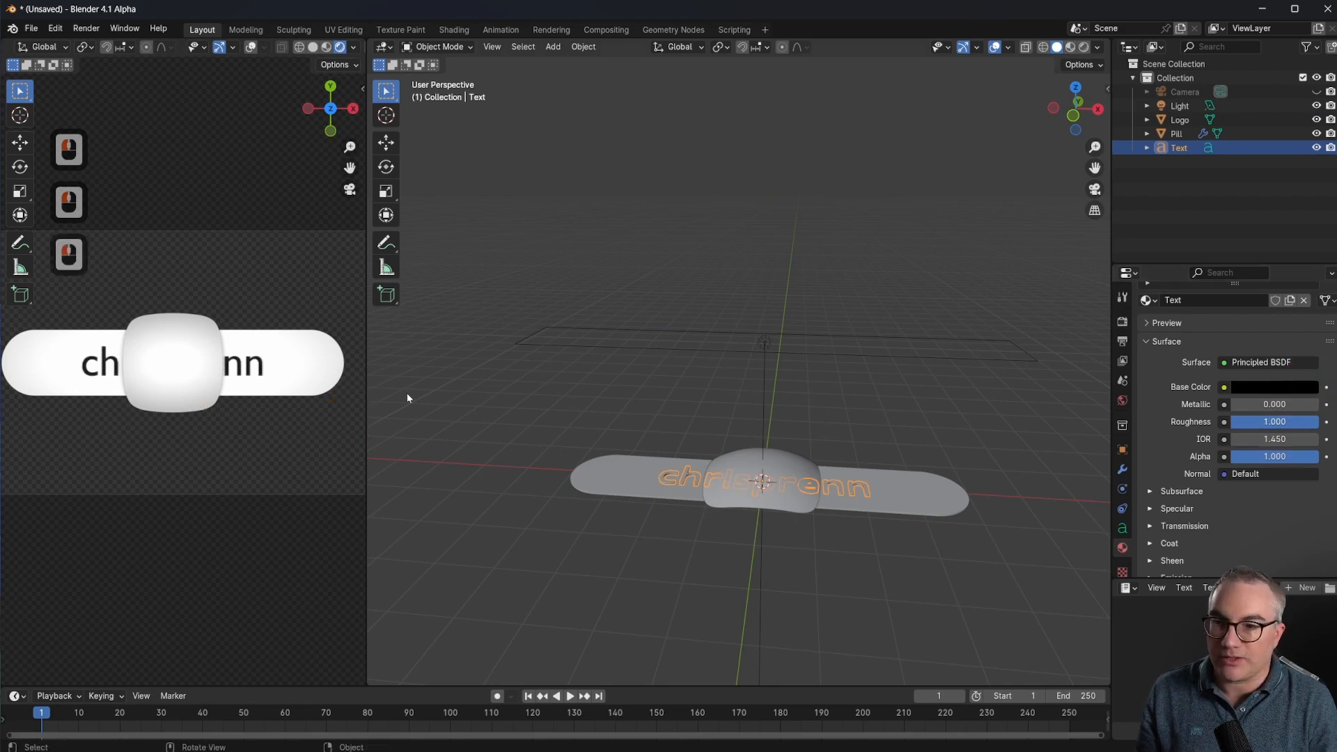
scroll(304, 403, "up", 8)
scroll(337, 370, "down", 8)
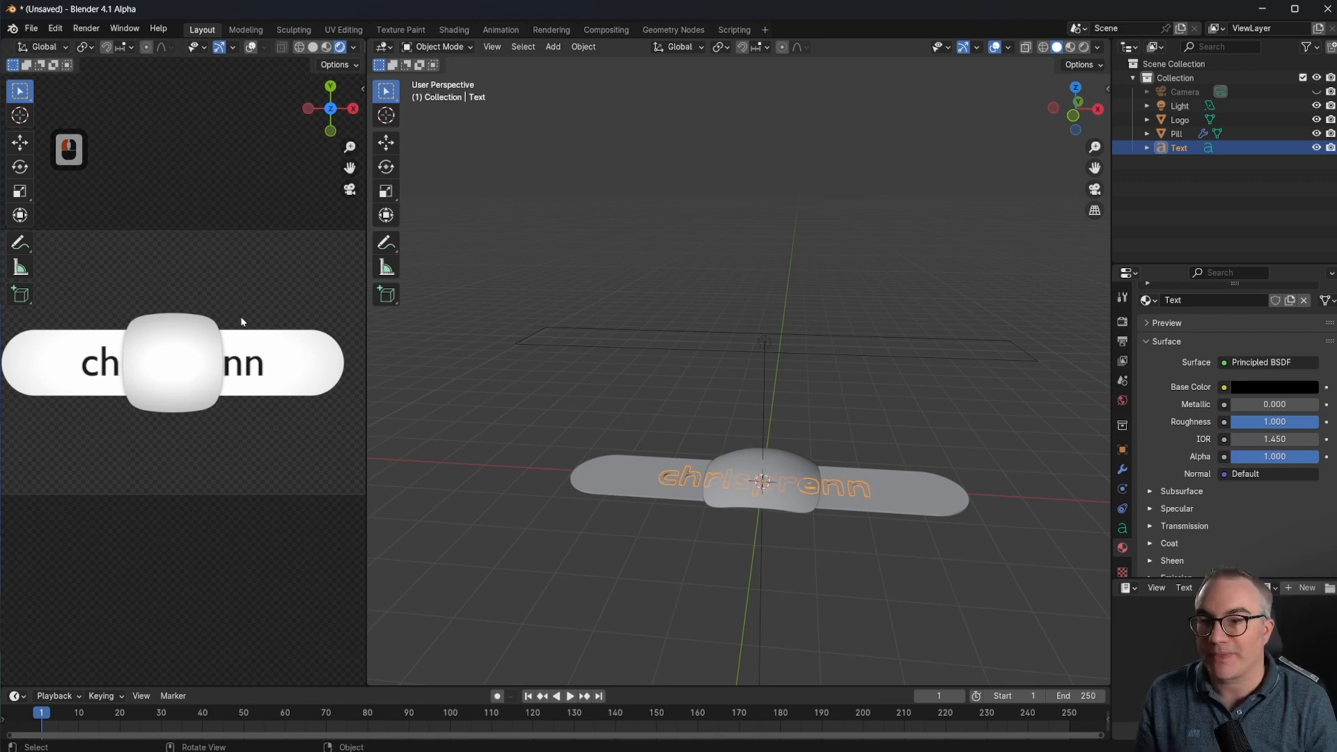
Inspect the logo's shading in the rendered camera preview and its shape in the 3D view
scroll(338, 382, "down", 1)
middle_click_drag(317, 377, 290, 375, "shift")
scroll(298, 378, "down", 1)
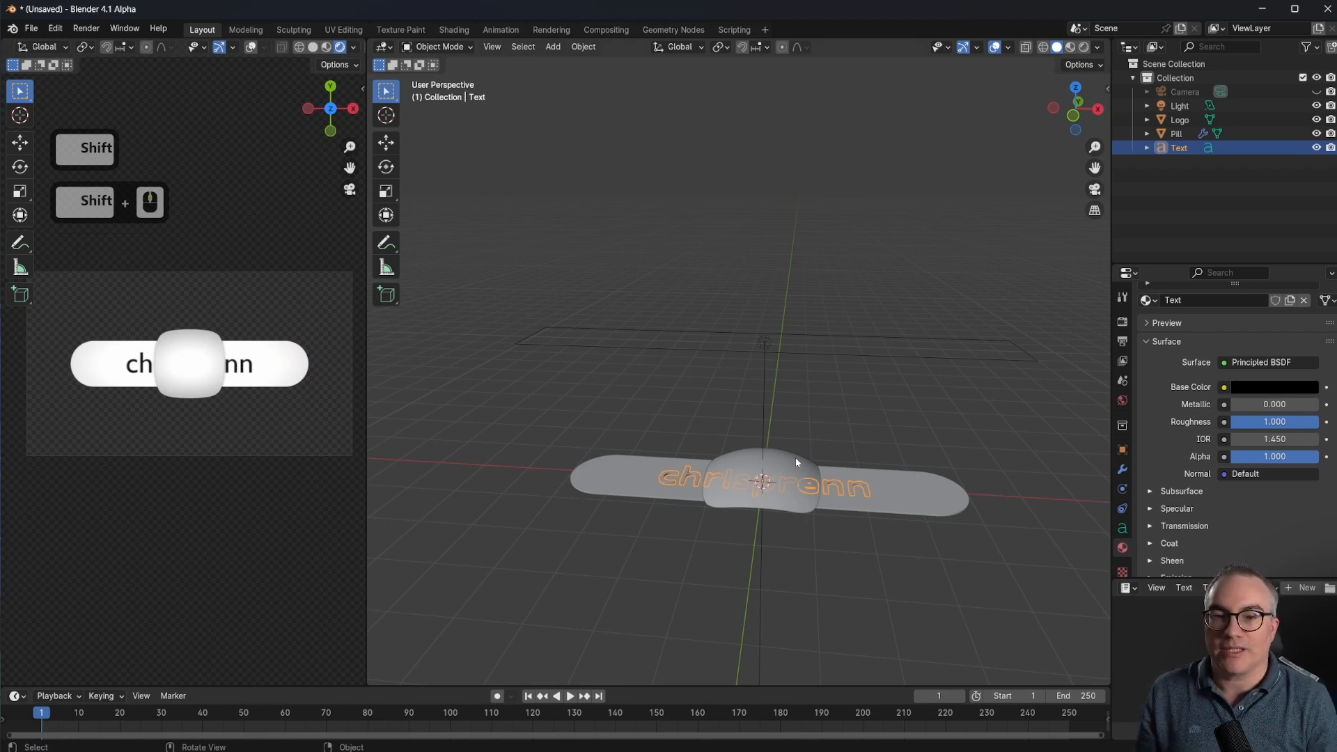
left_click(771, 507)
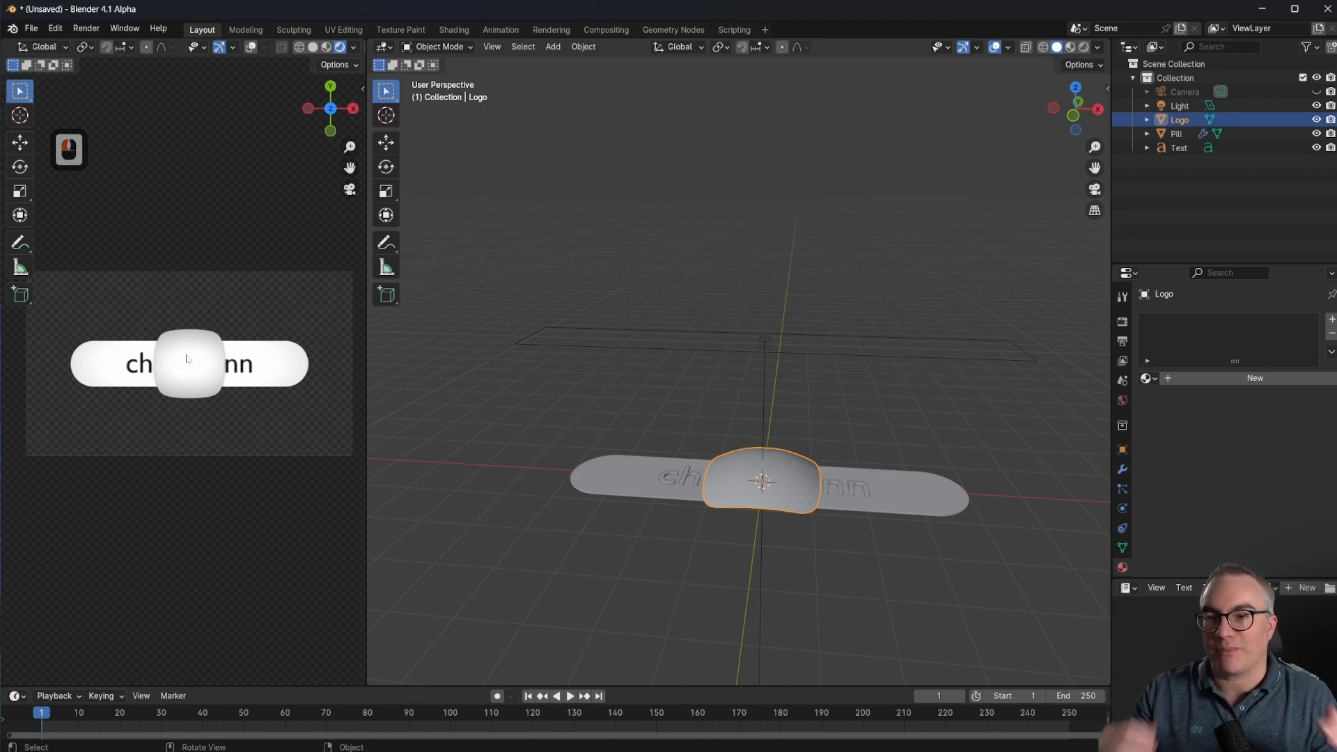
scroll(187, 359, "up", 2)
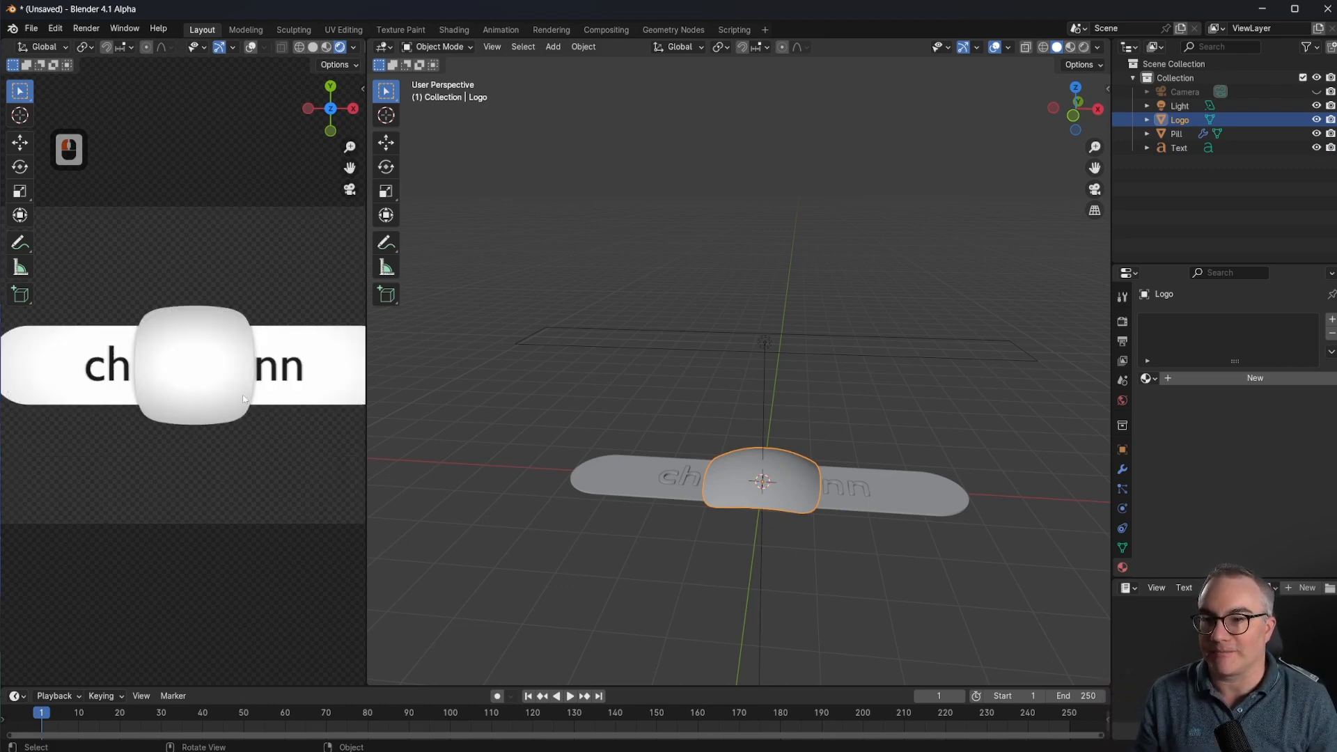
scroll(243, 399, "down", 3)
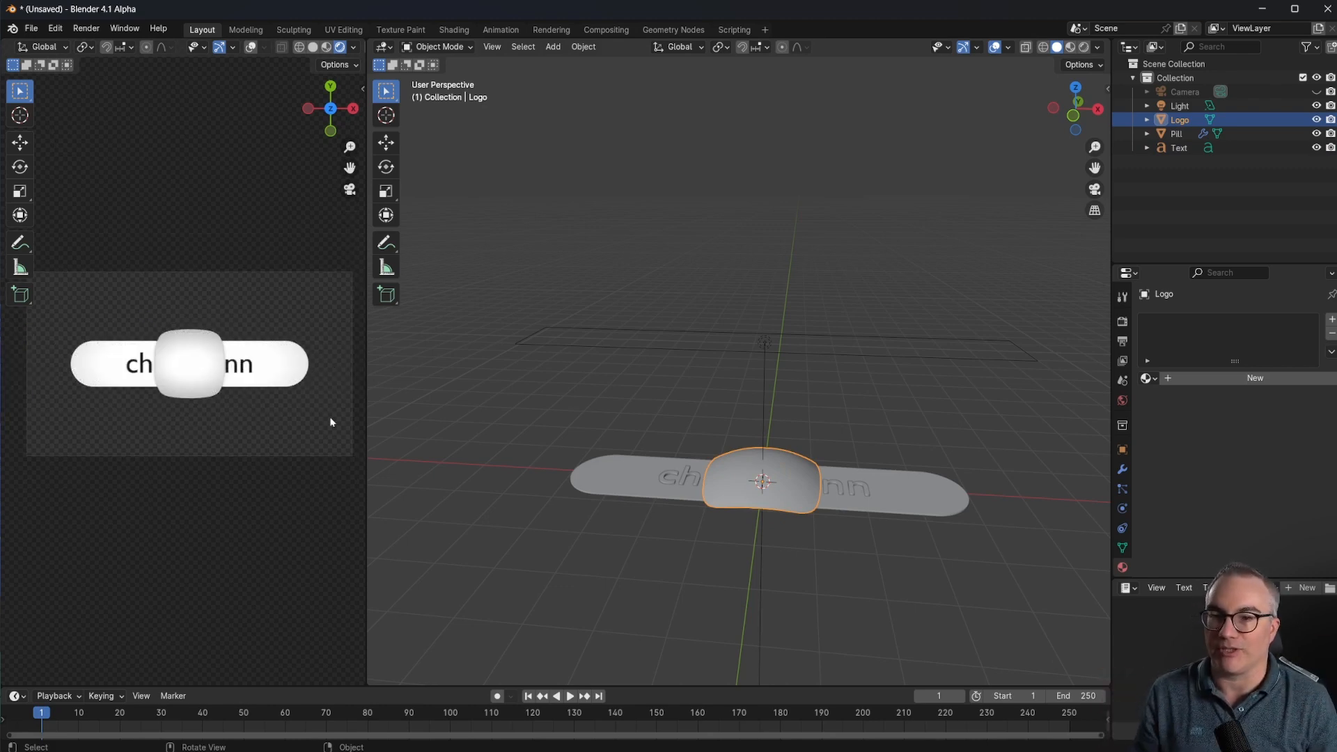
middle_click_drag(696, 440, 840, 365)
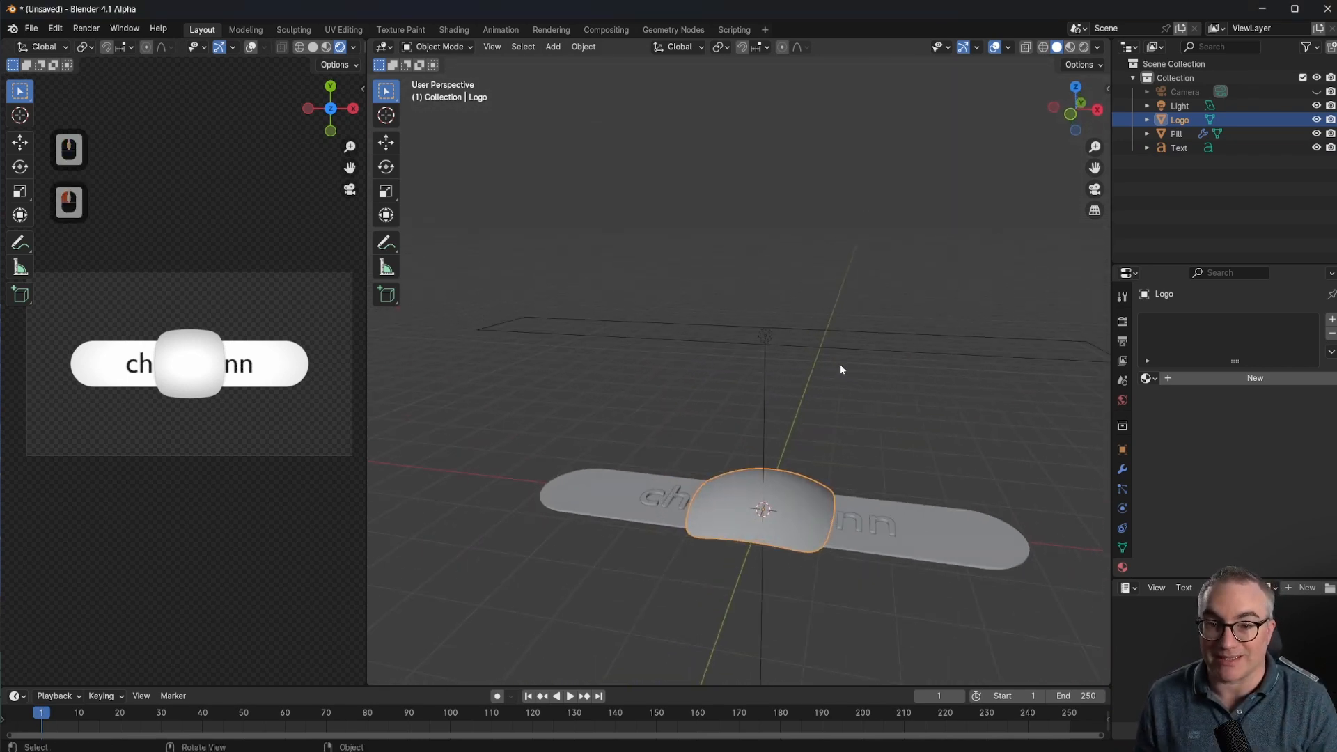
Add a plane mesh at the scene's centre and scale it by a factor of 10
left_click(798, 266)
scroll(798, 266, "down", 4)
key("shift+a")
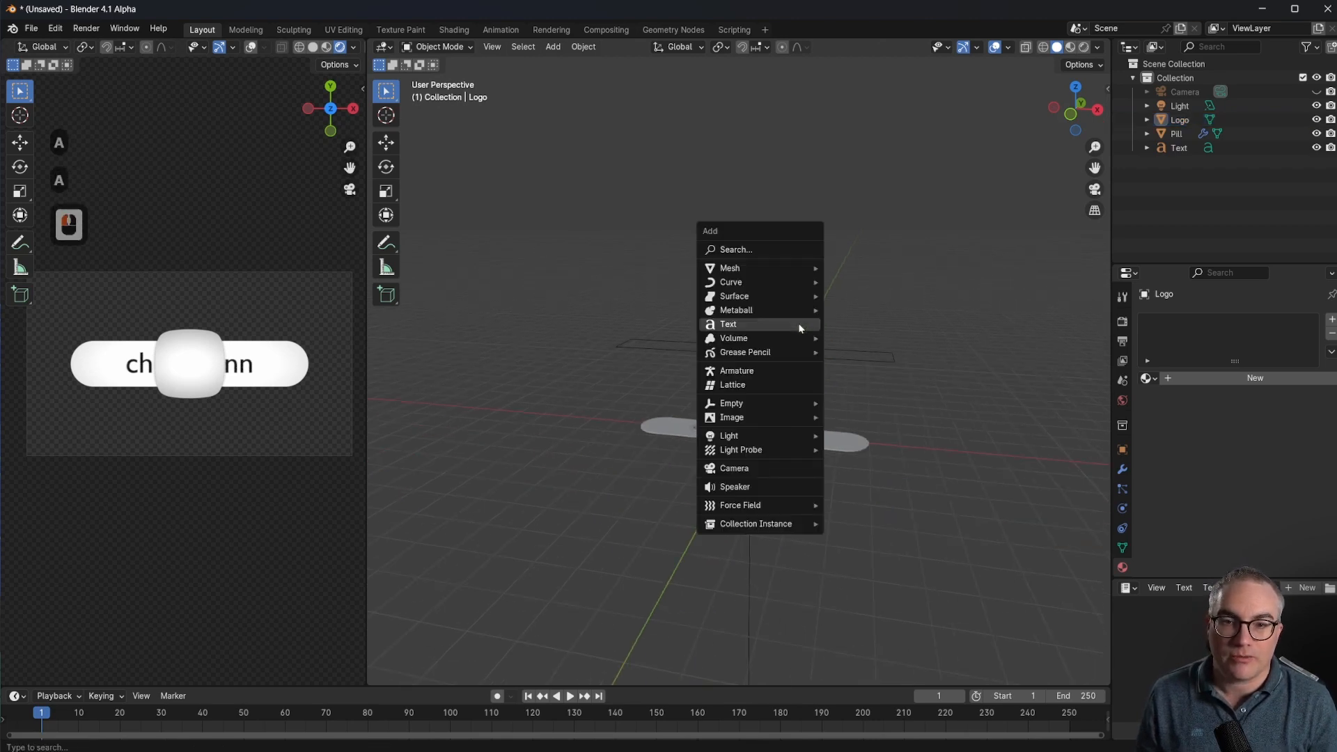
left_click(767, 269)
left_click(905, 268)
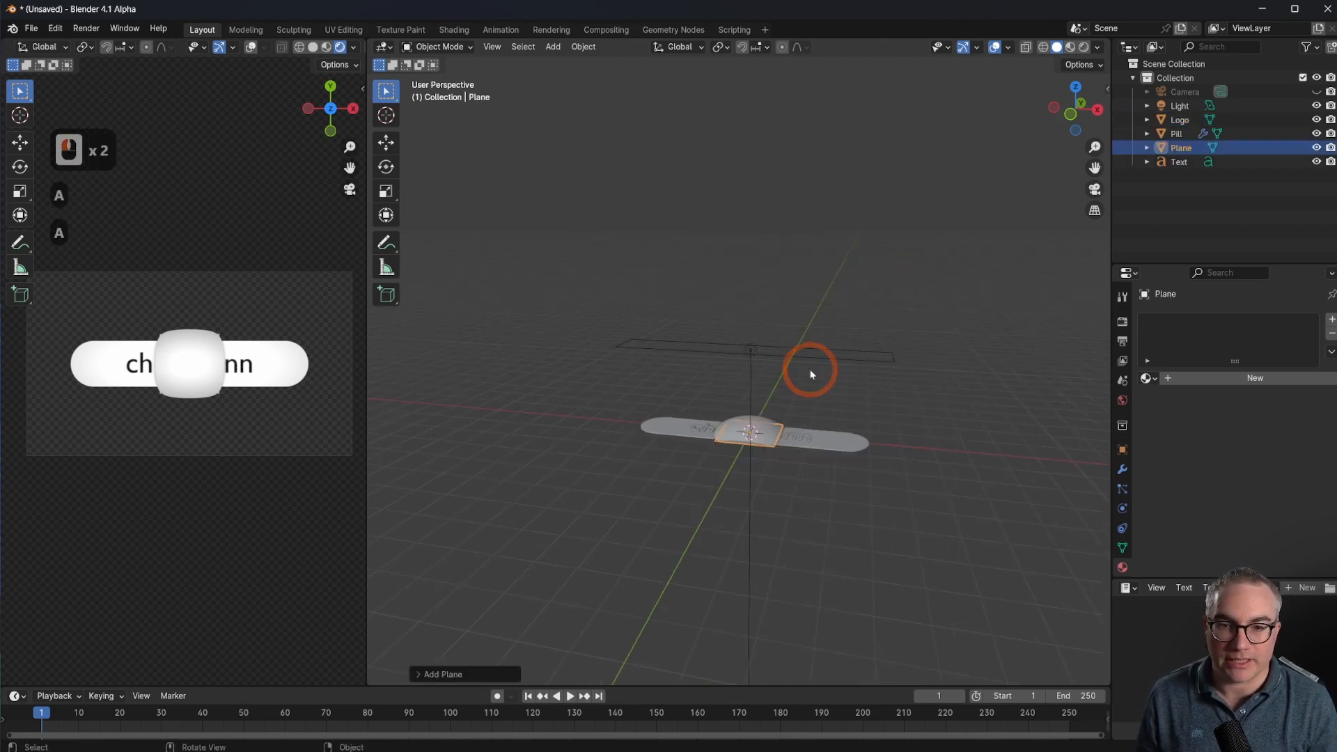
type("s10")
key("Return")
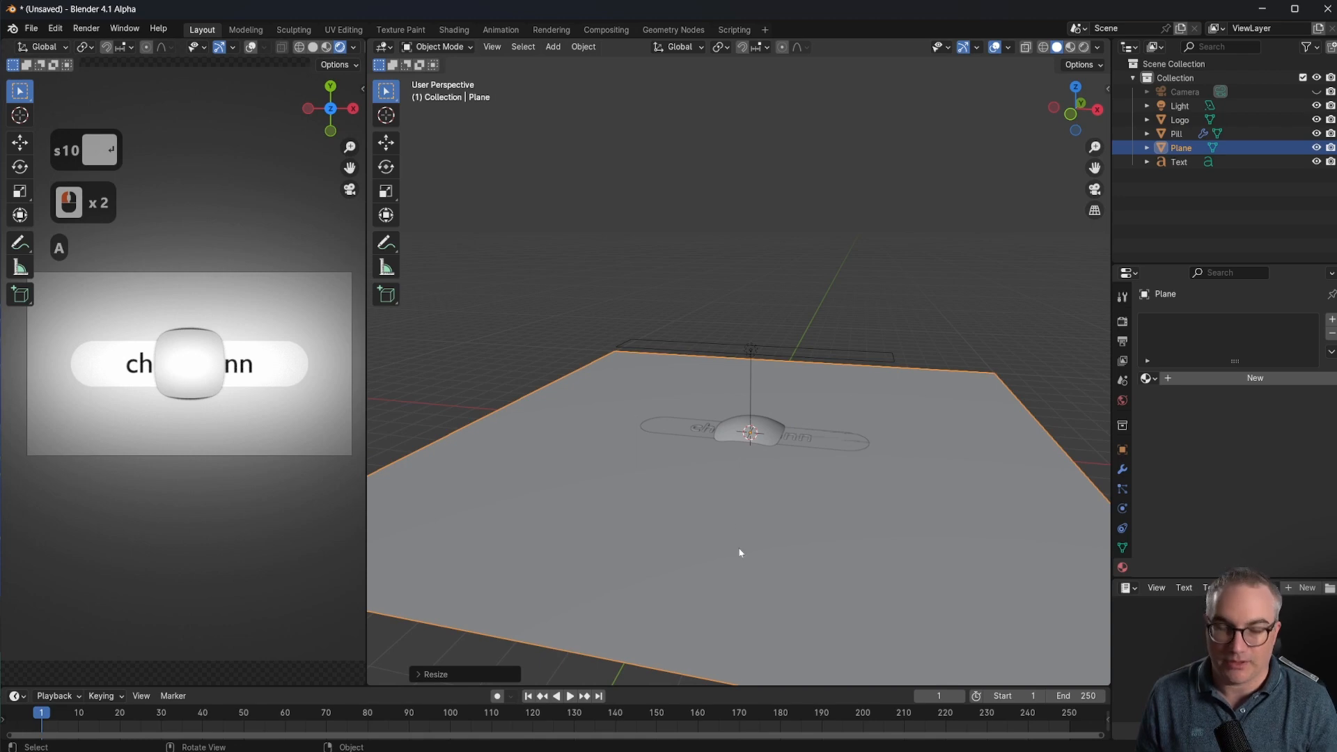
Lower the plane along the Z axis to just beneath the pill and check the shadow in the rendered preview
middle_click_drag(740, 553, 788, 519)
key("g")
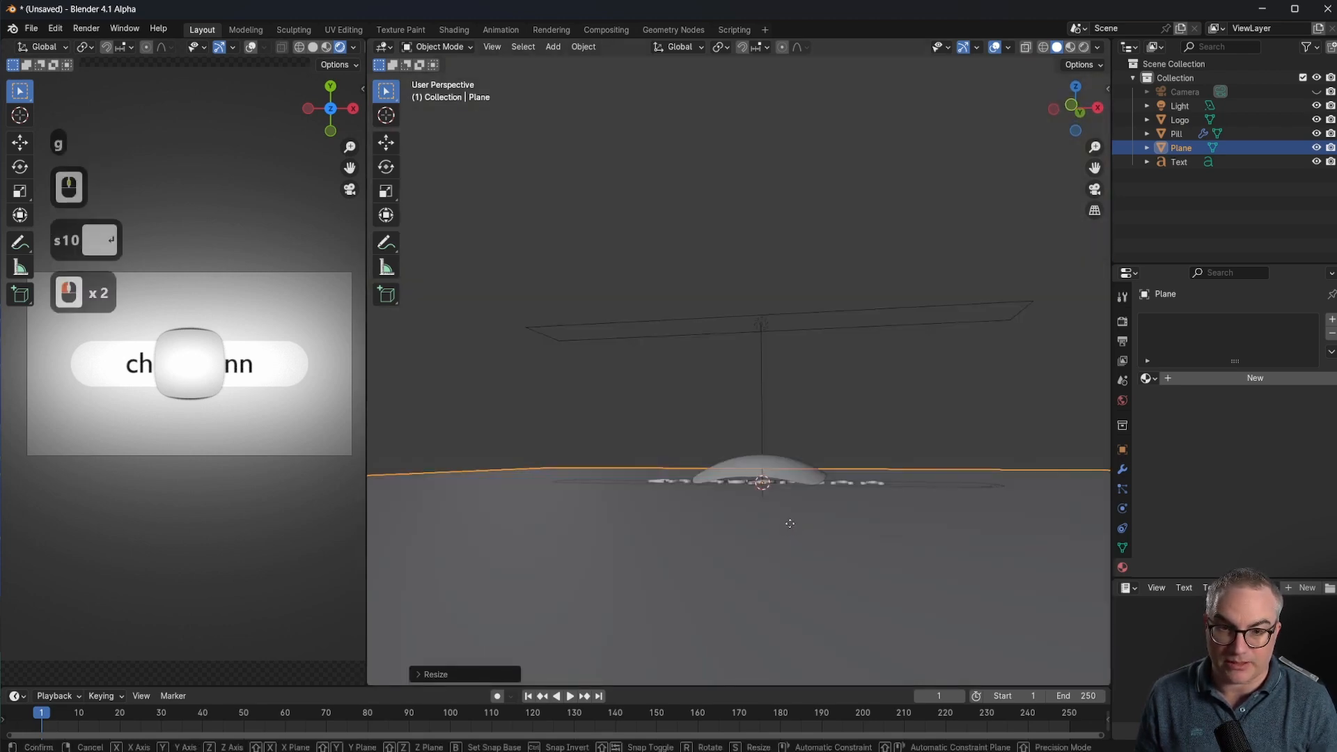
key("z")
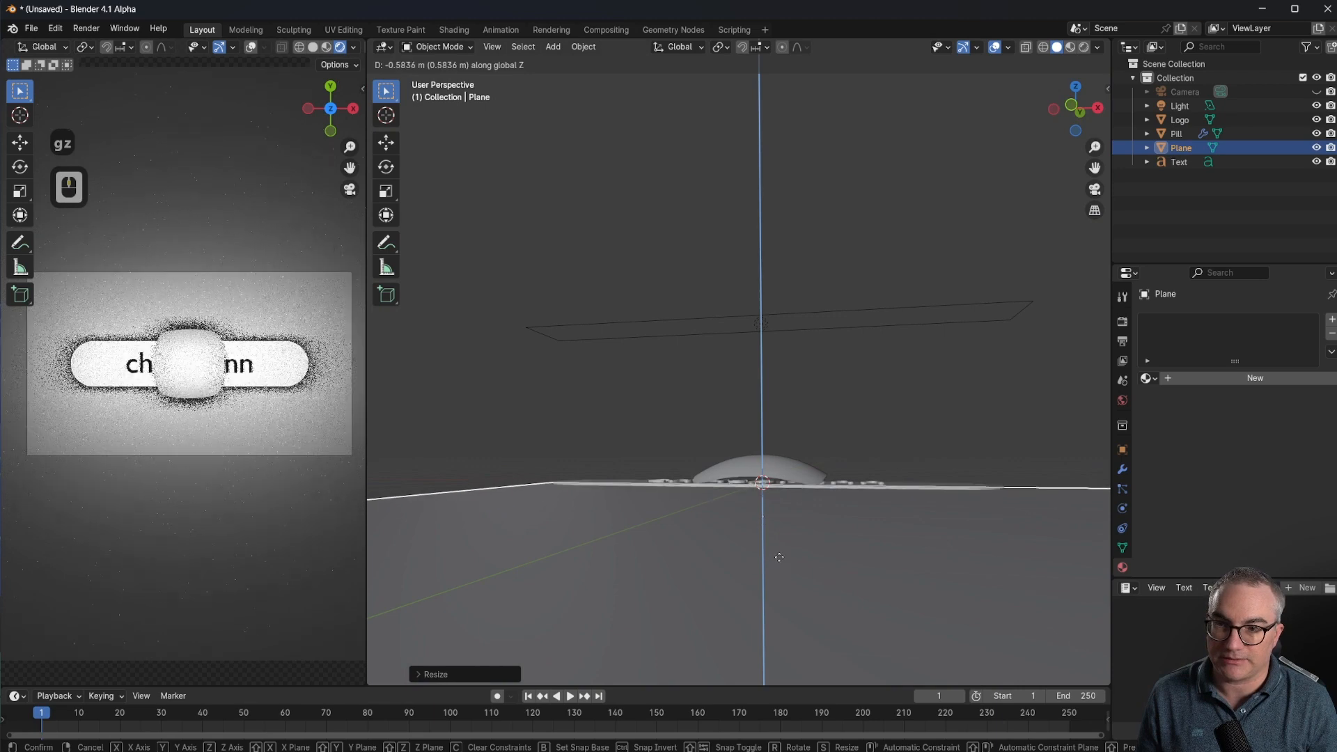
left_click(292, 348)
scroll(275, 349, "up", 3)
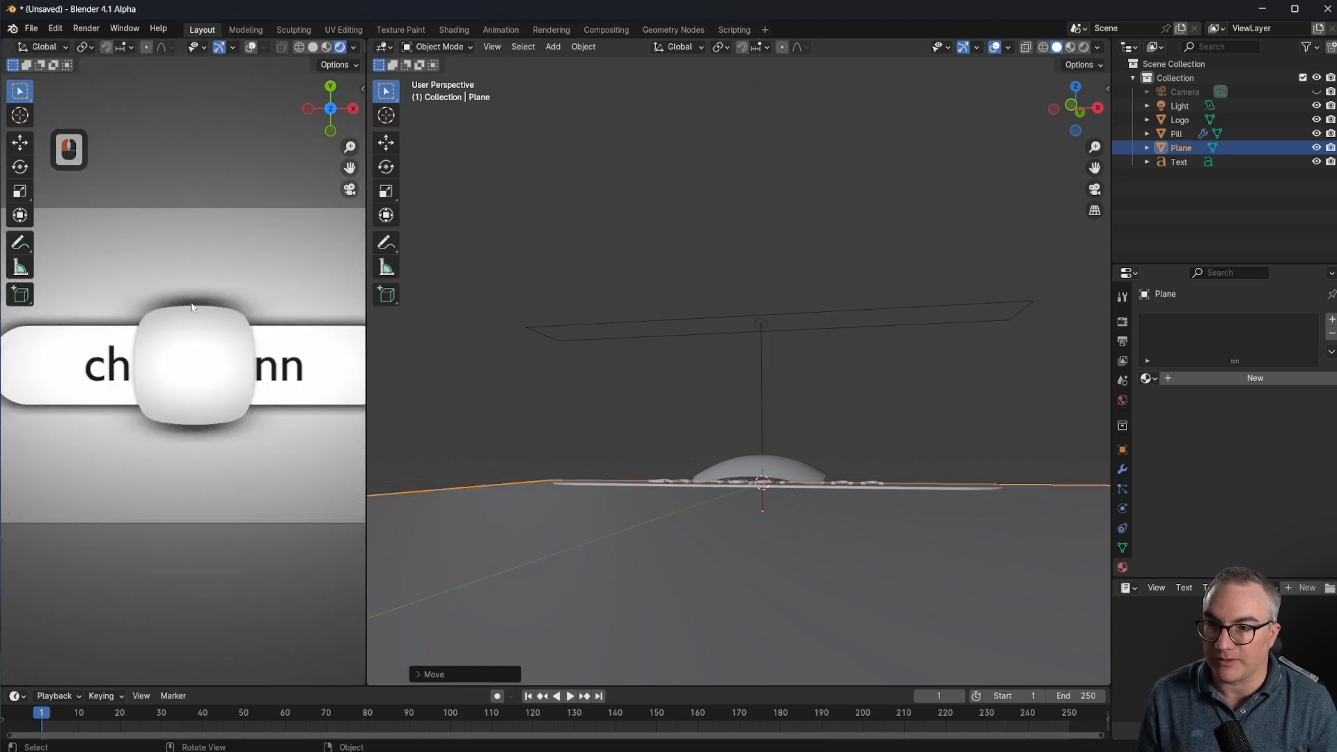
scroll(192, 307, "down", 3)
Enable Shadow Catcher in the plane's object visibility settings
middle_click_drag(776, 370, 769, 491)
scroll(808, 486, "down", 3)
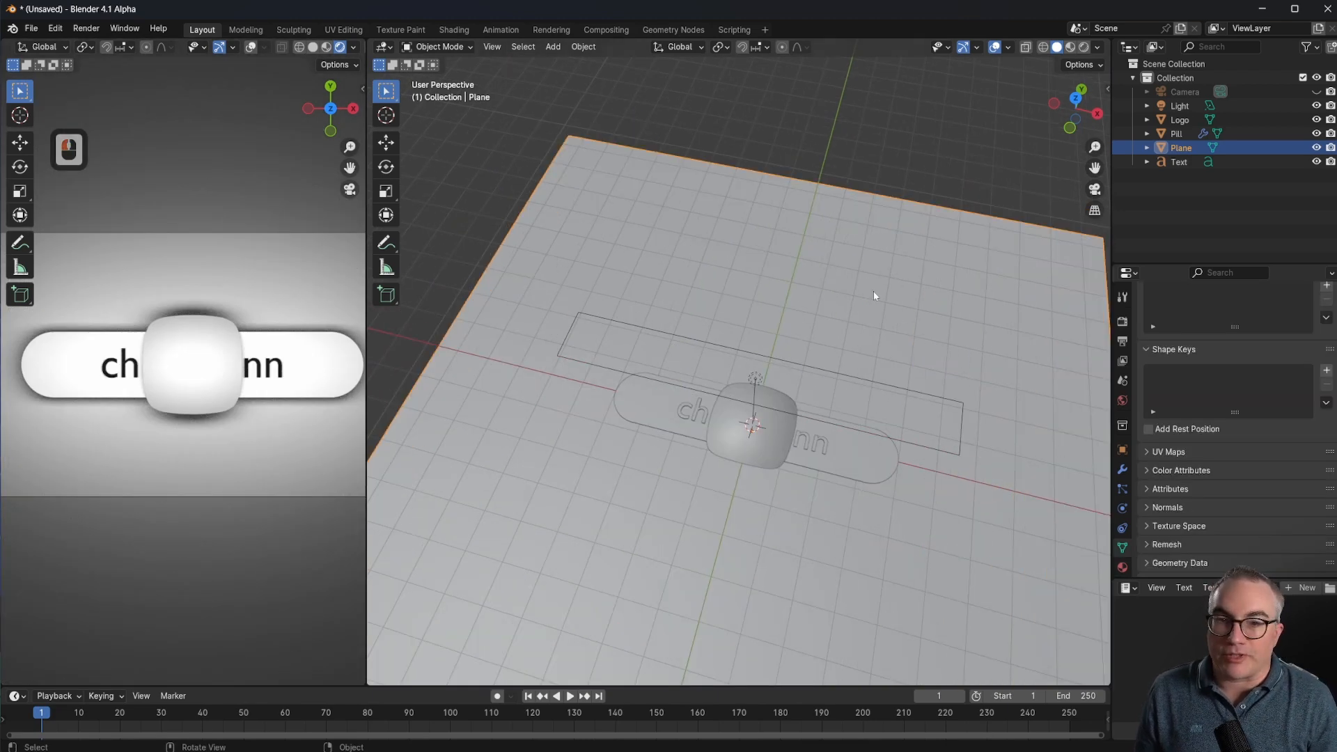
scroll(874, 295, "up", 3)
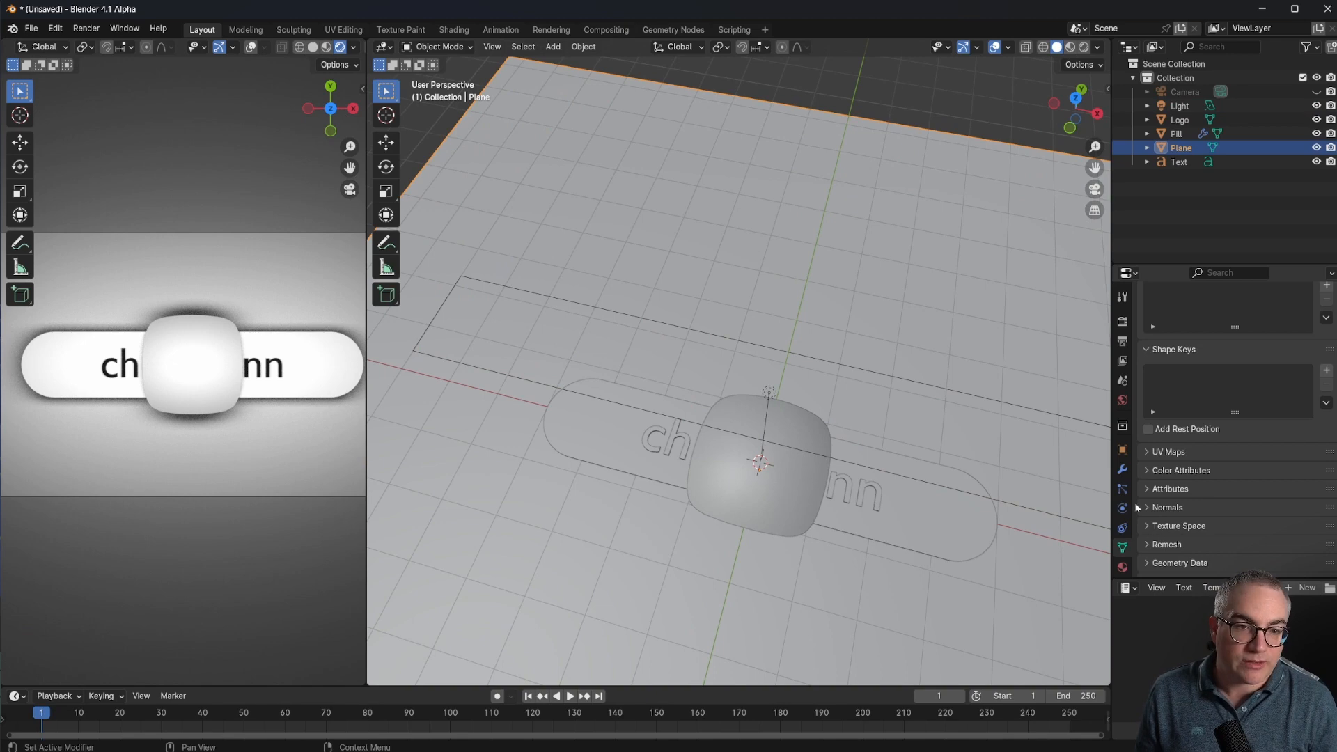
left_click(1122, 449)
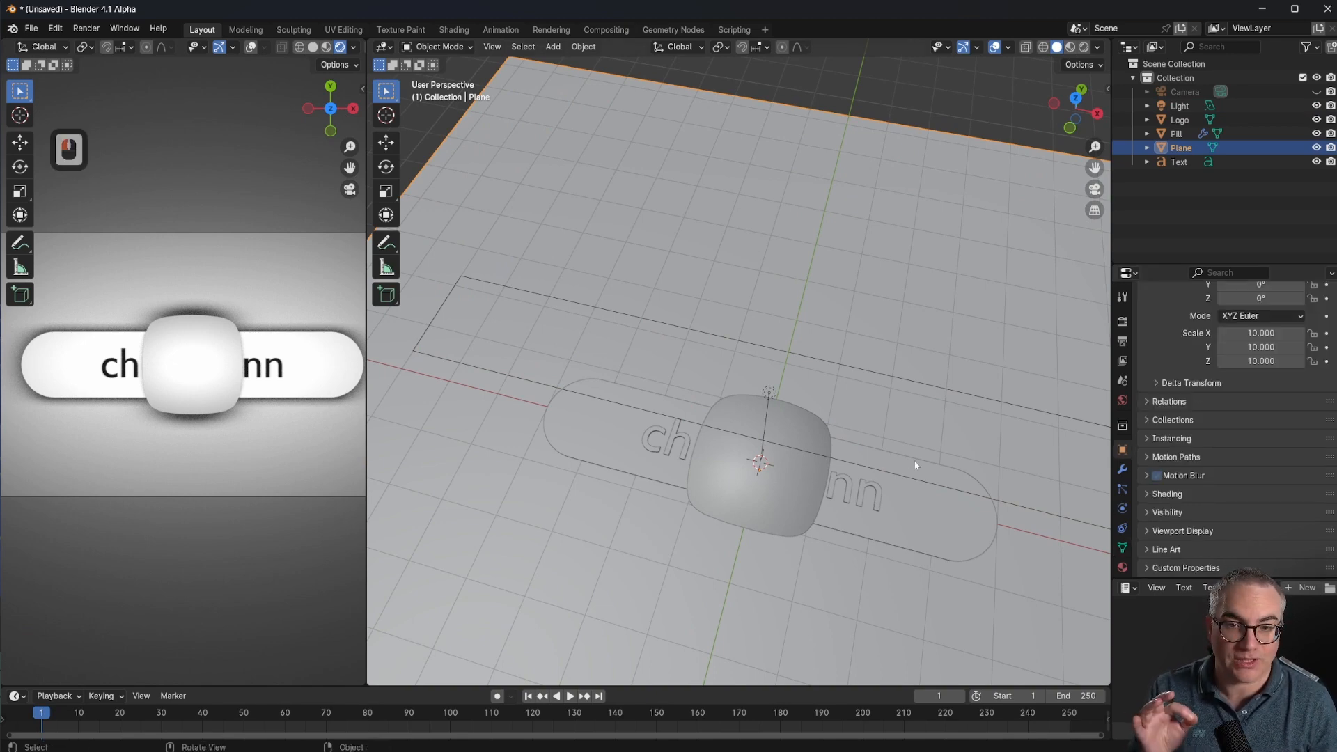
left_click(1157, 475)
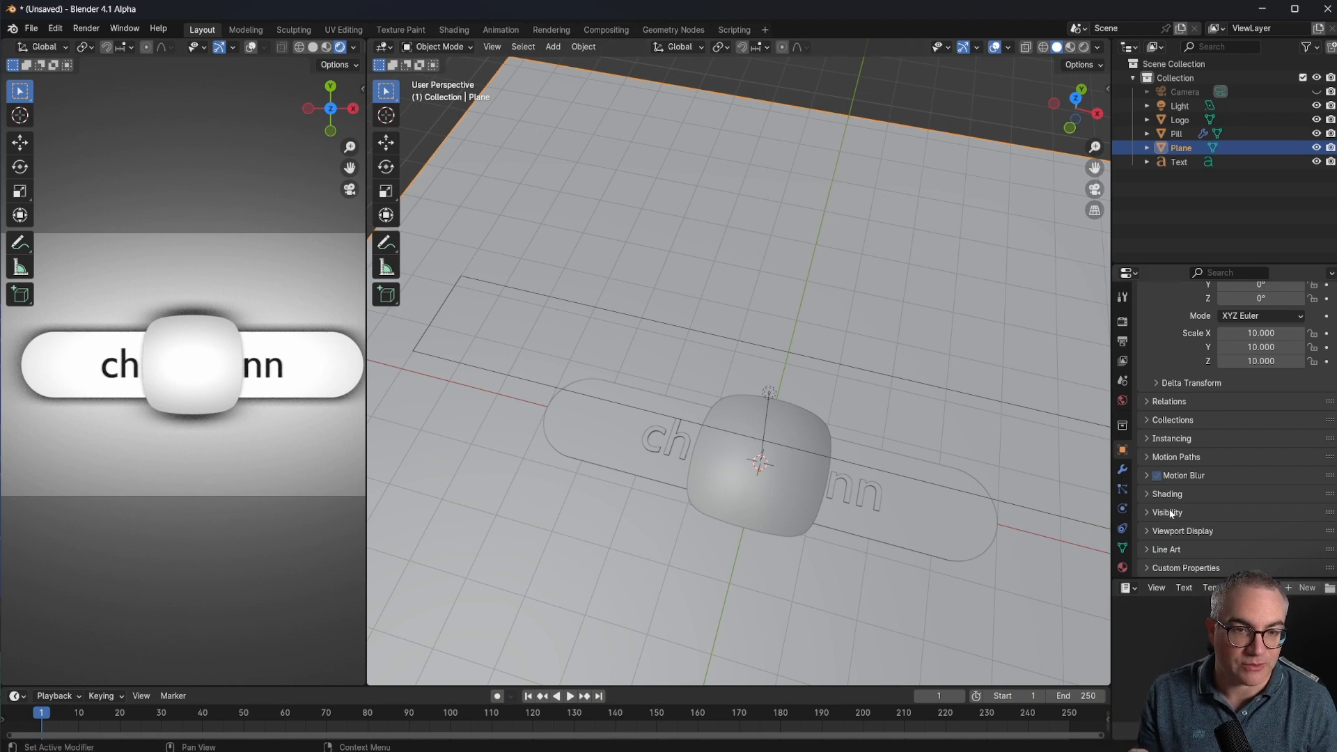
left_click(1123, 451)
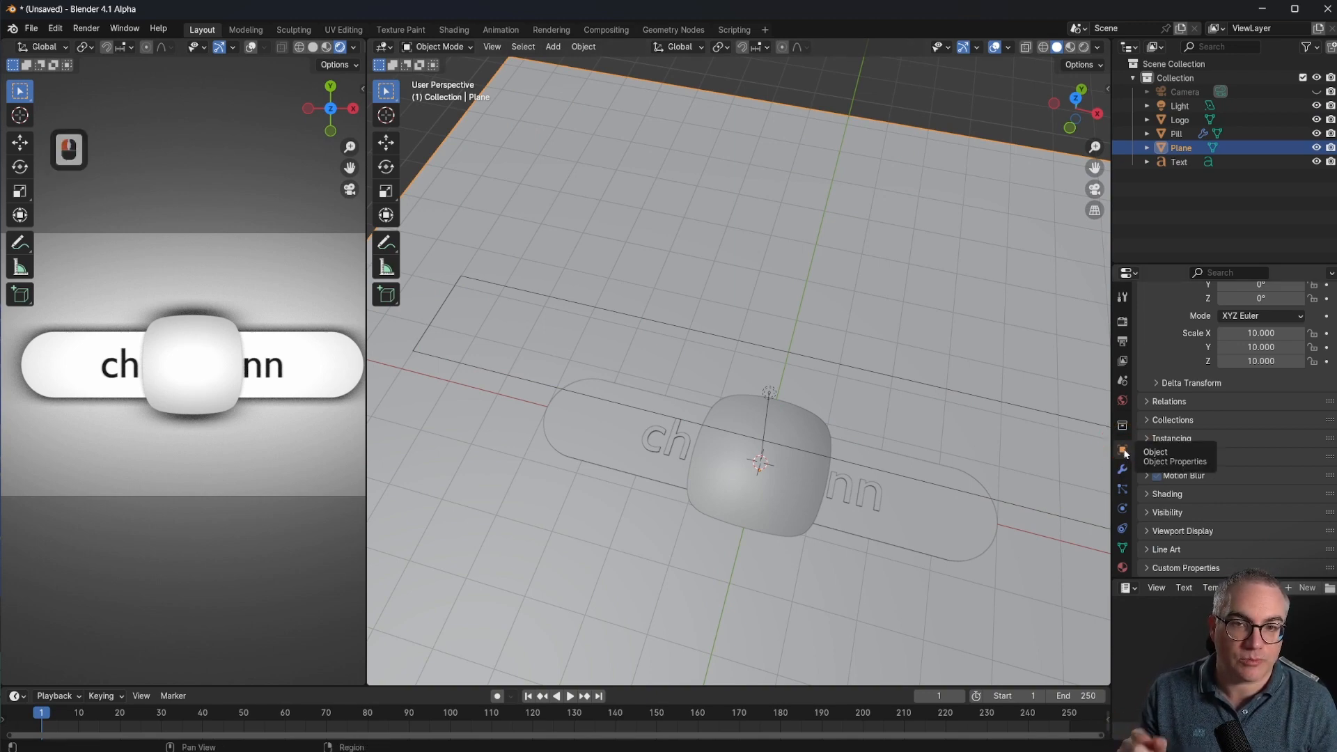
left_click(1130, 535)
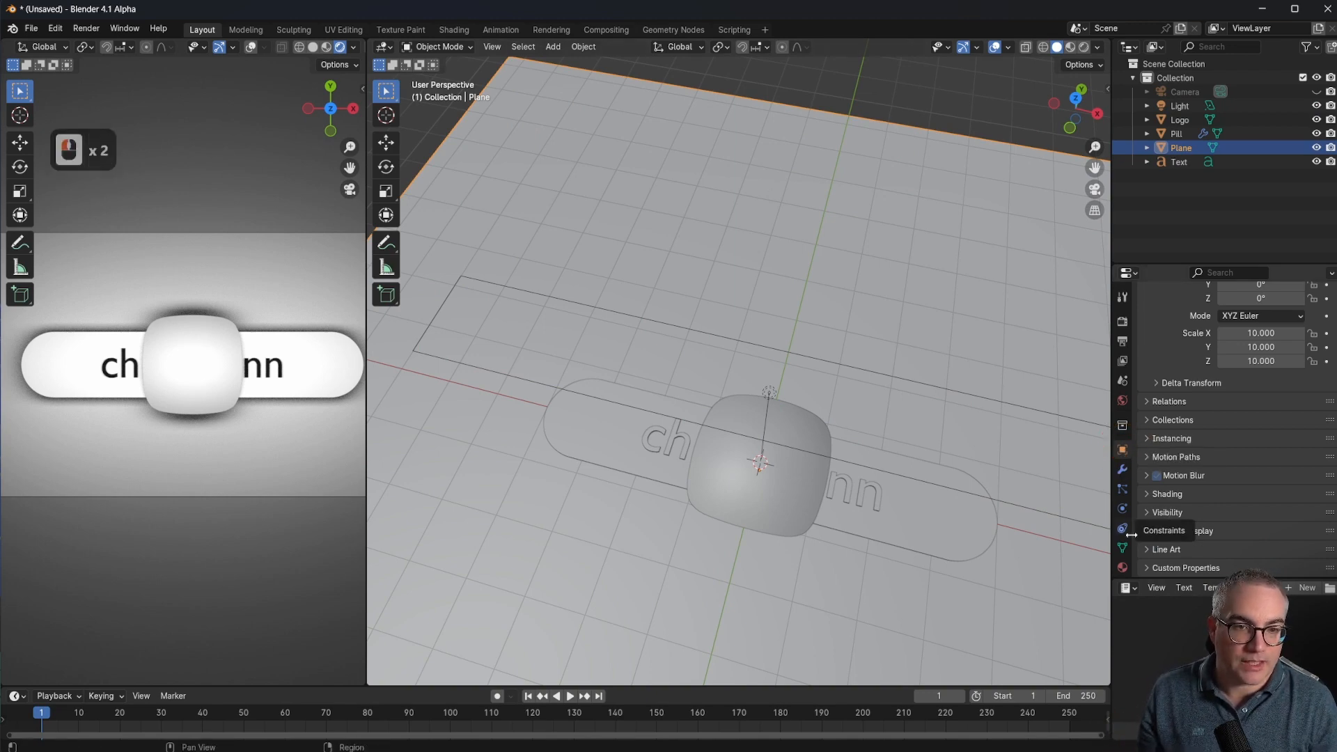
left_click(1158, 513)
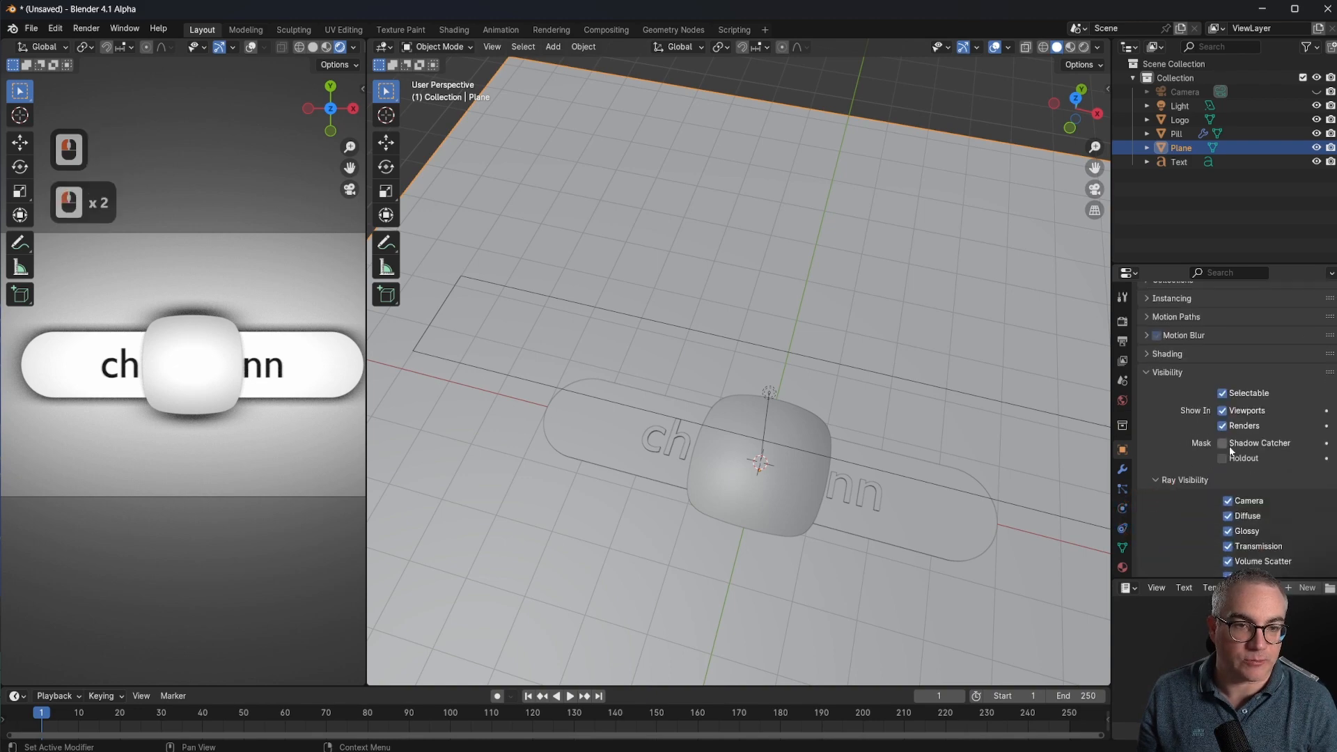
left_click(1227, 445)
Examine the shadow around the logo and pill up close and from afar in the rendered camera preview
scroll(337, 403, "up", 2)
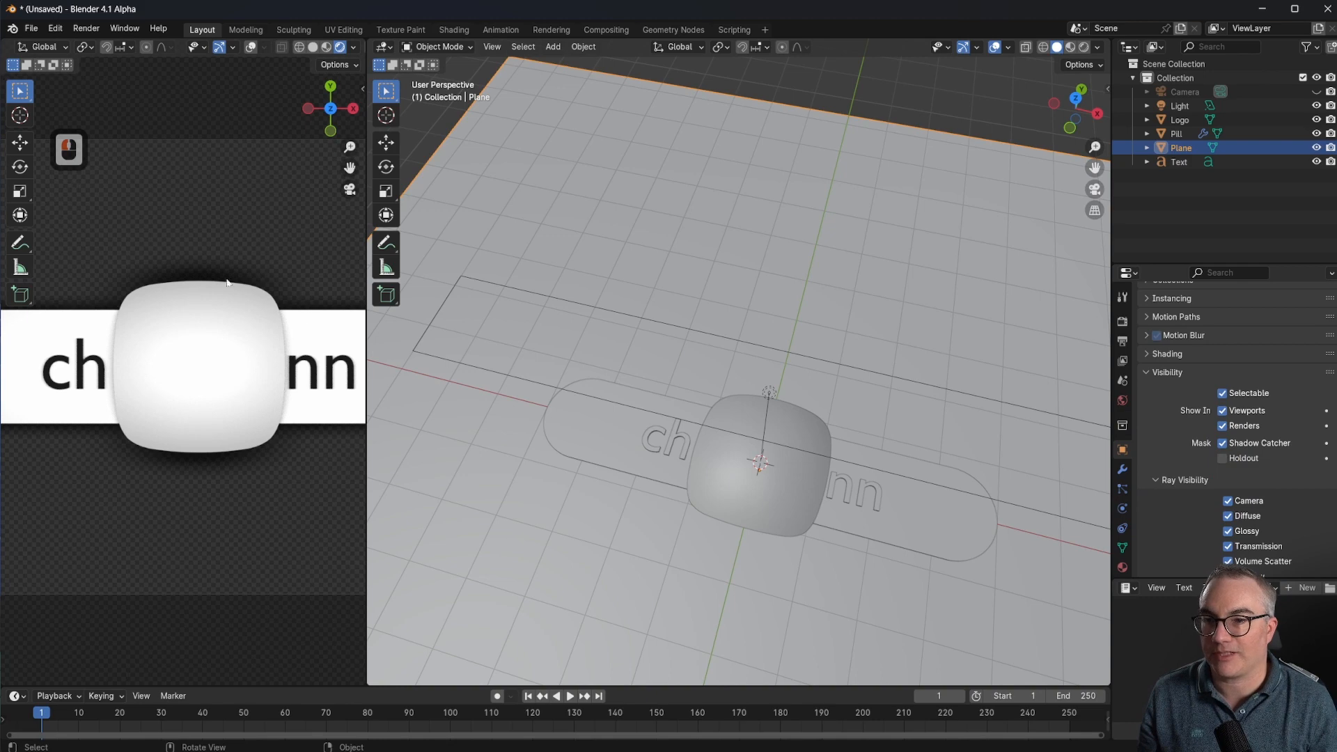
scroll(233, 292, "down", 3)
scroll(249, 311, "up", 3)
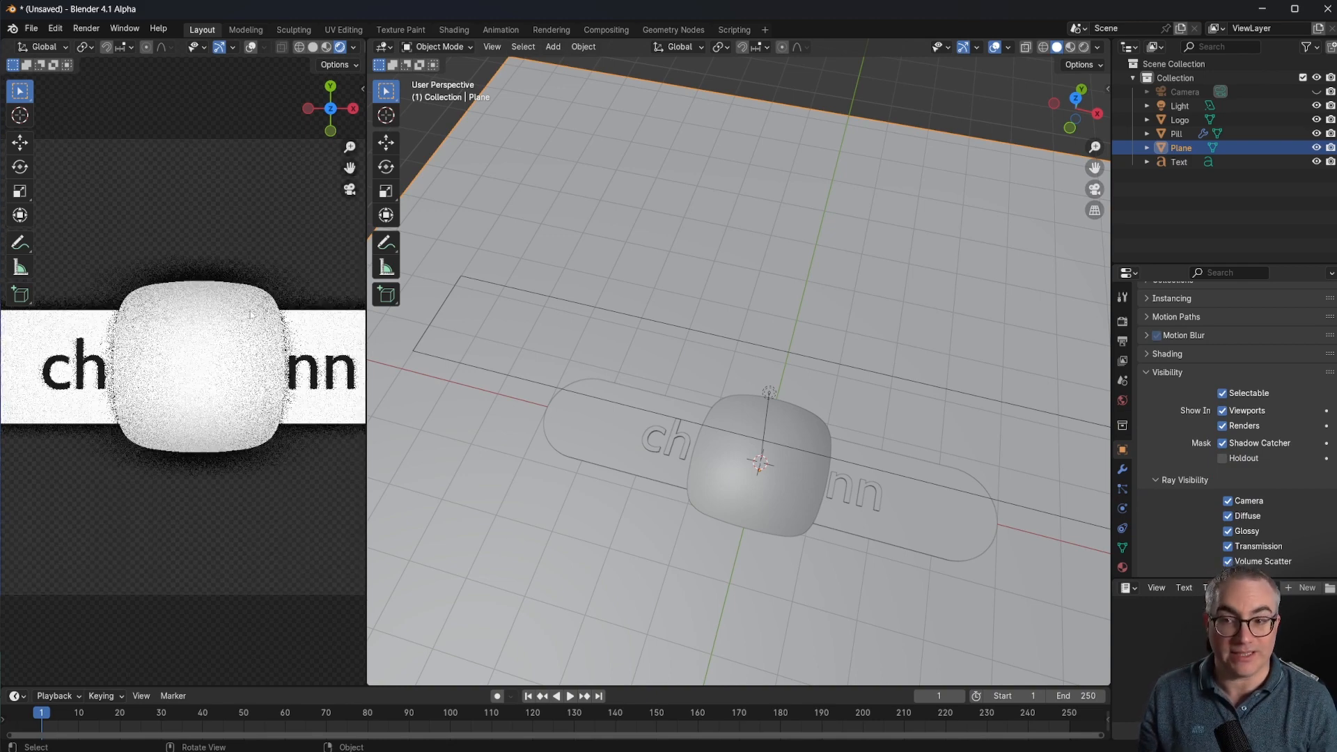
scroll(249, 314, "up", 1)
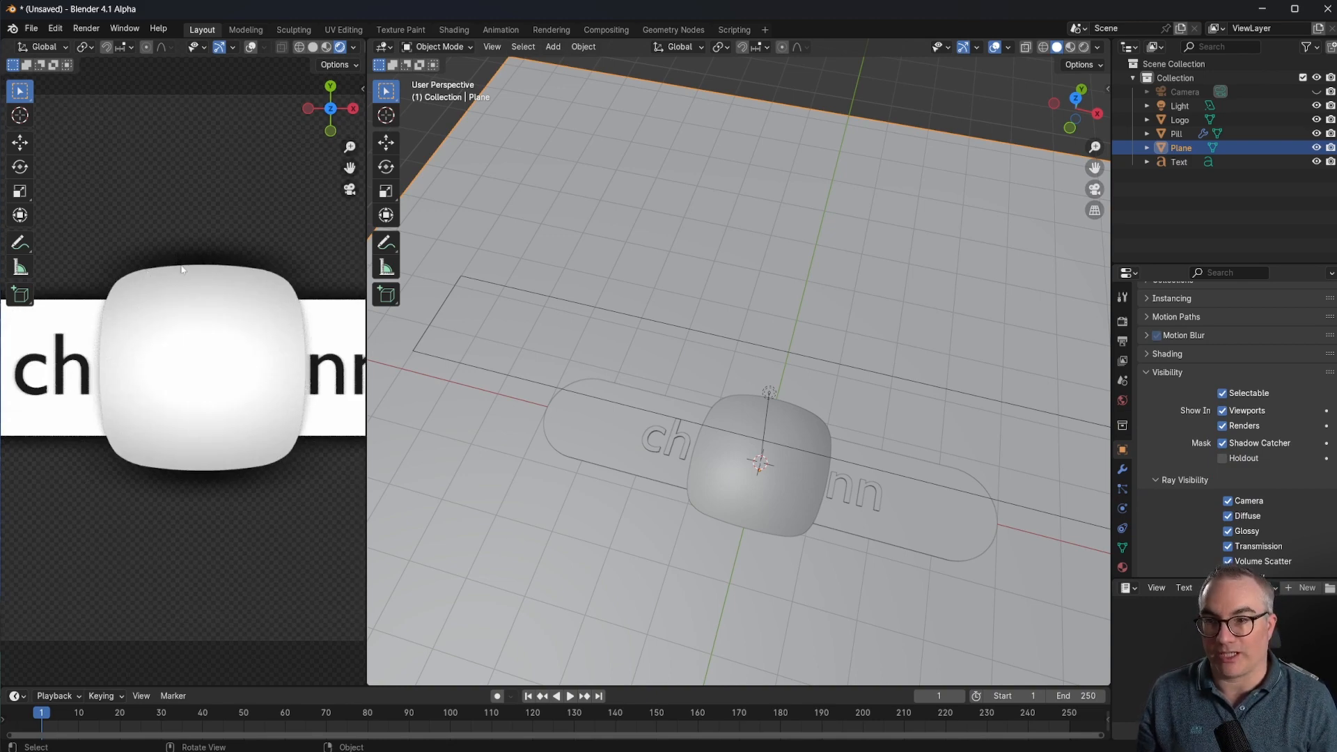
scroll(177, 246, "down", 4)
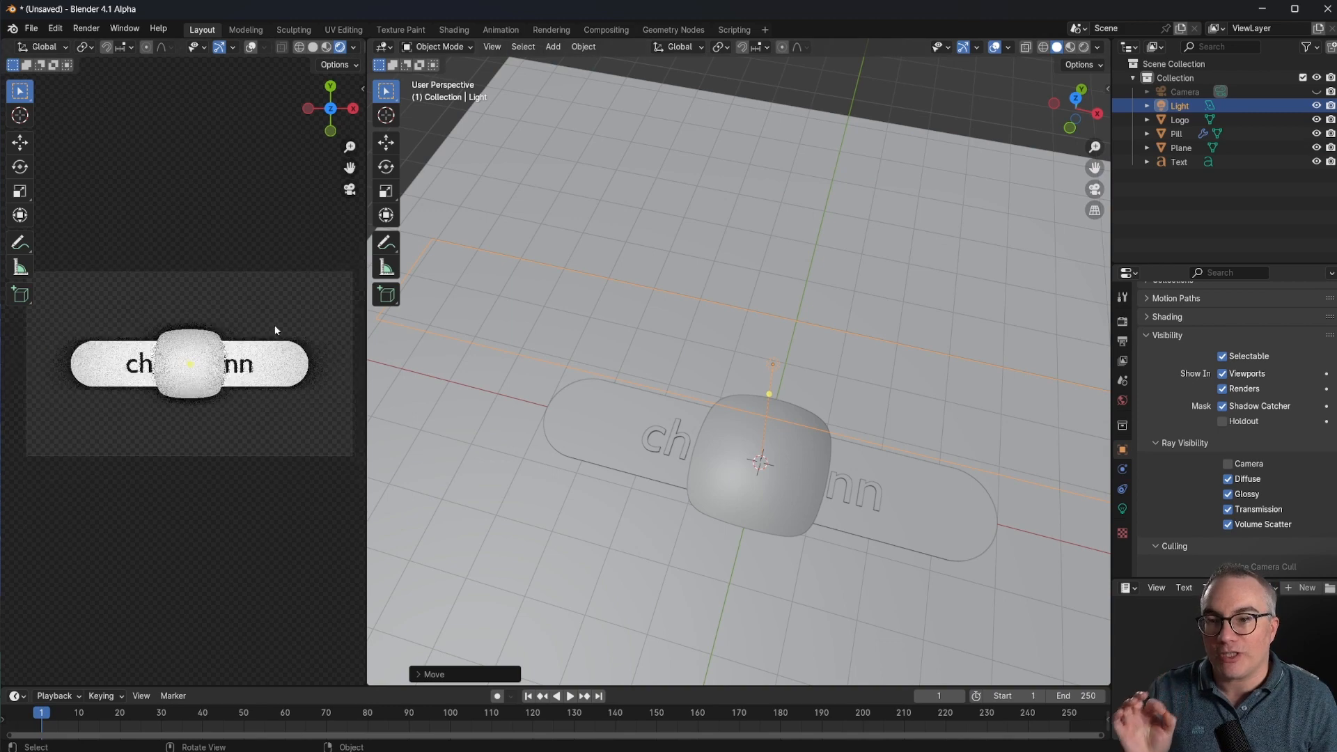
scroll(90, 286, "up", 4)
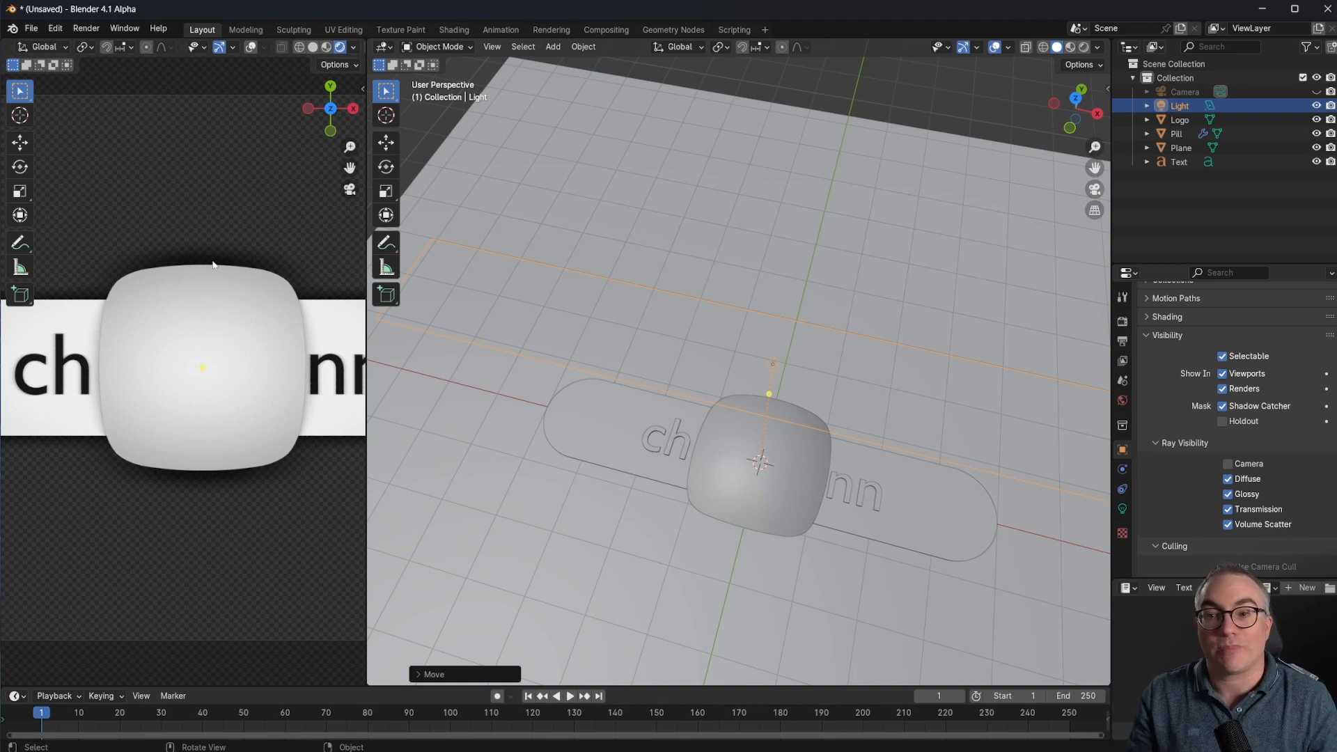
scroll(705, 405, "down", 8)
scroll(705, 405, "up", 3)
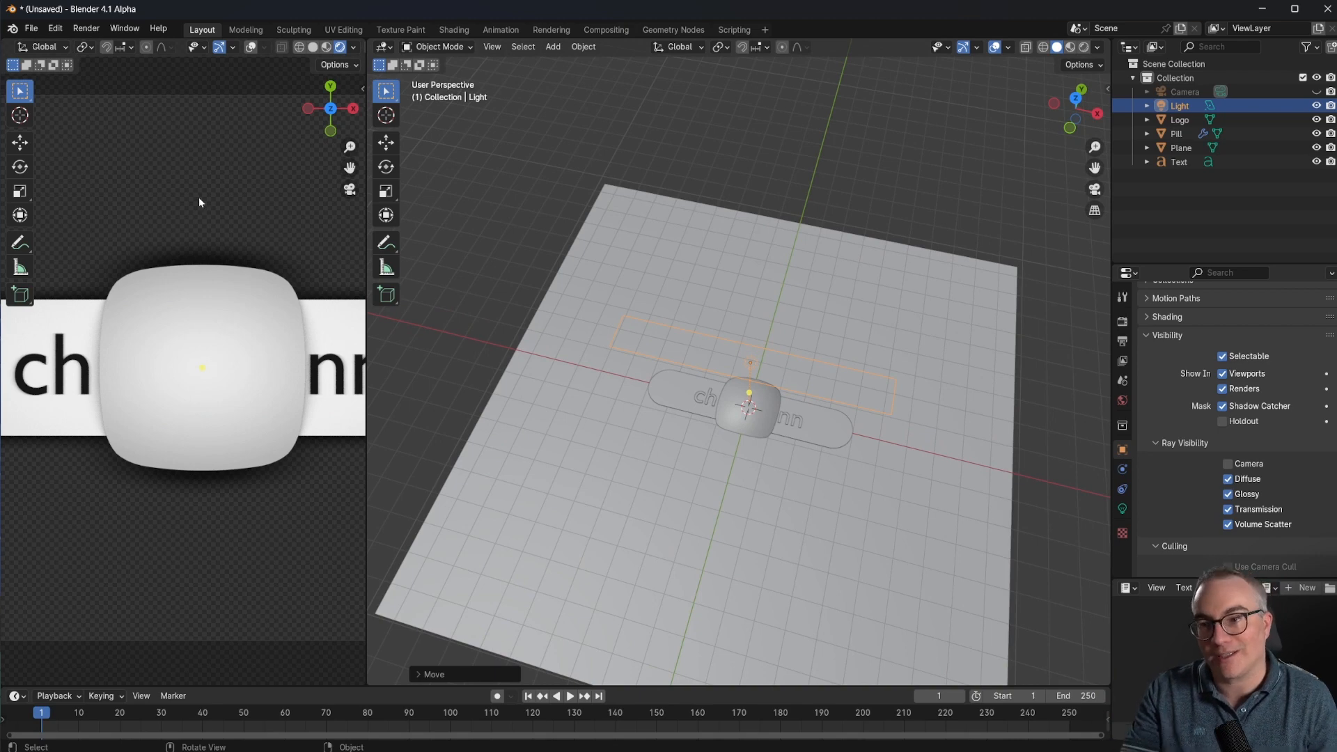
Create a new material on the plane and name it Shadow Catcher
left_click(740, 292)
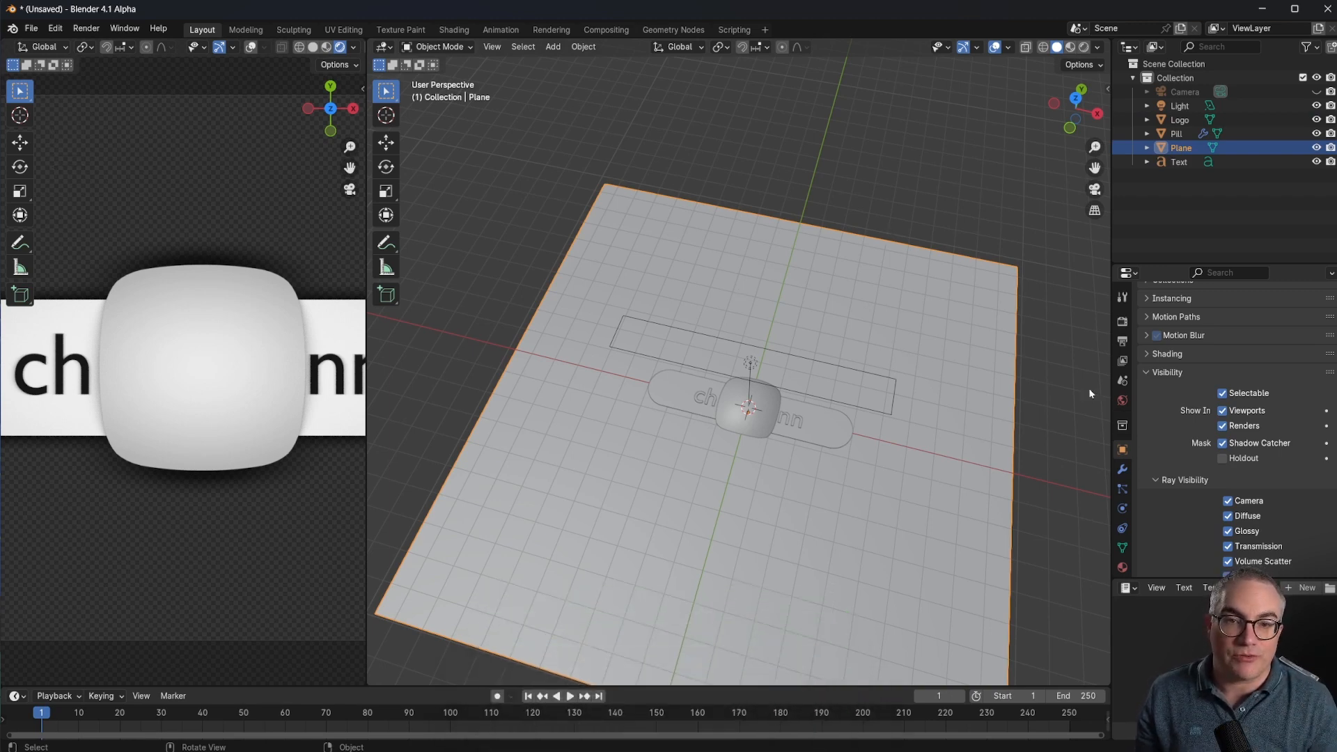
left_click(1123, 566)
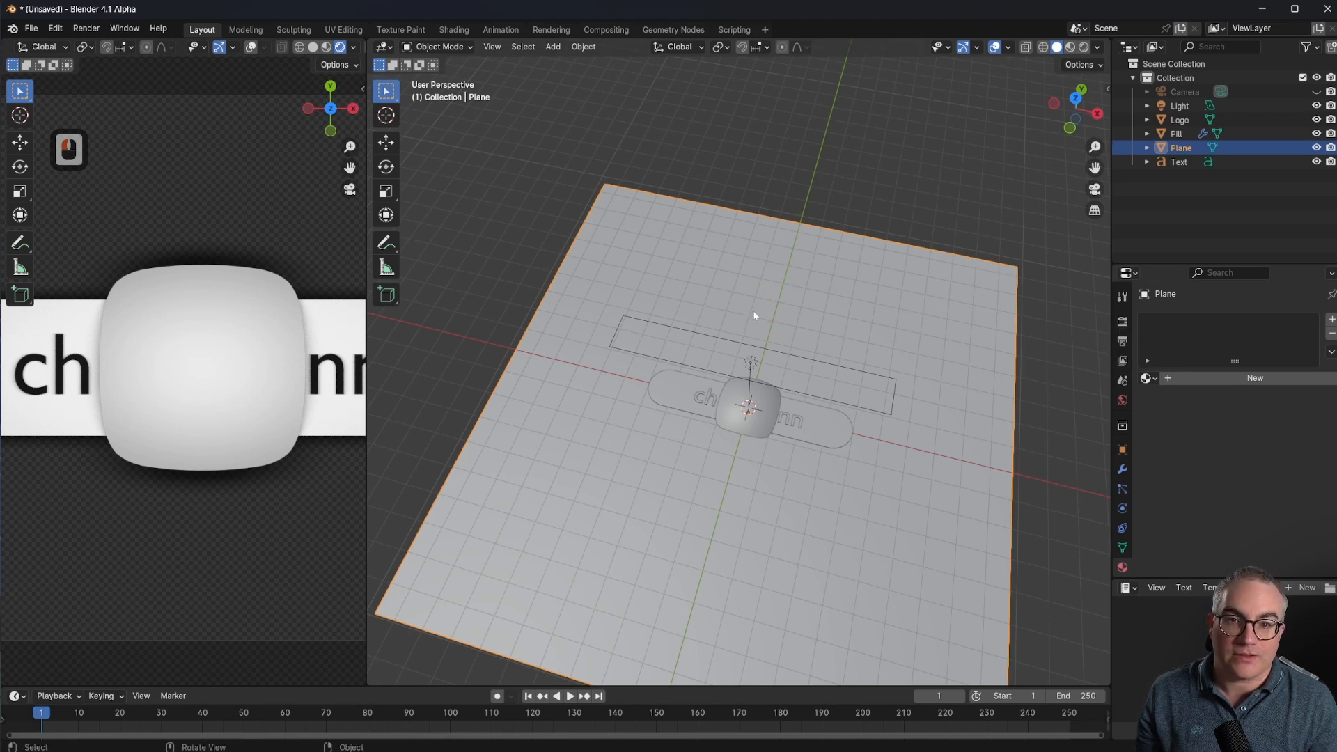
left_click(1213, 379)
double_click(1213, 380)
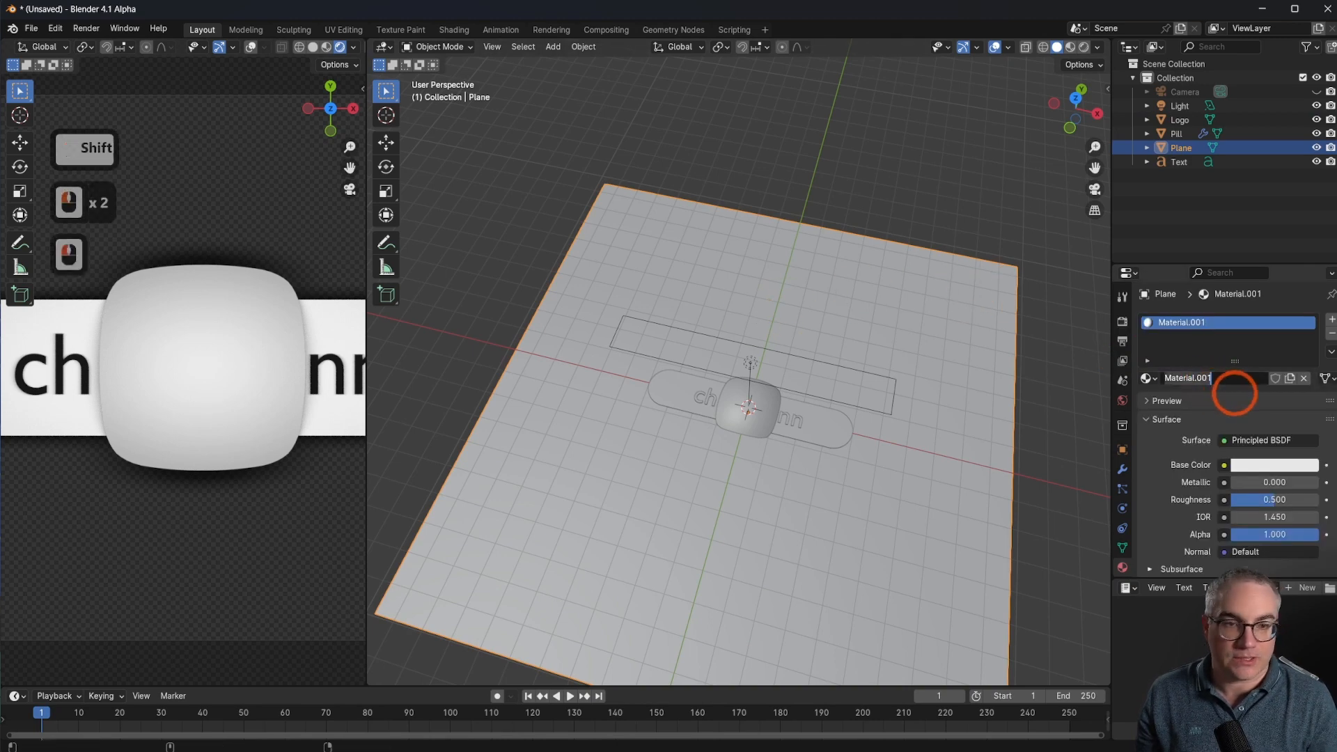
type("Shadiw")
key("BackSpace")
key("BackSpace")
type("ow")
key("BackSpace")
key("BackSpace")
key("BackSpace")
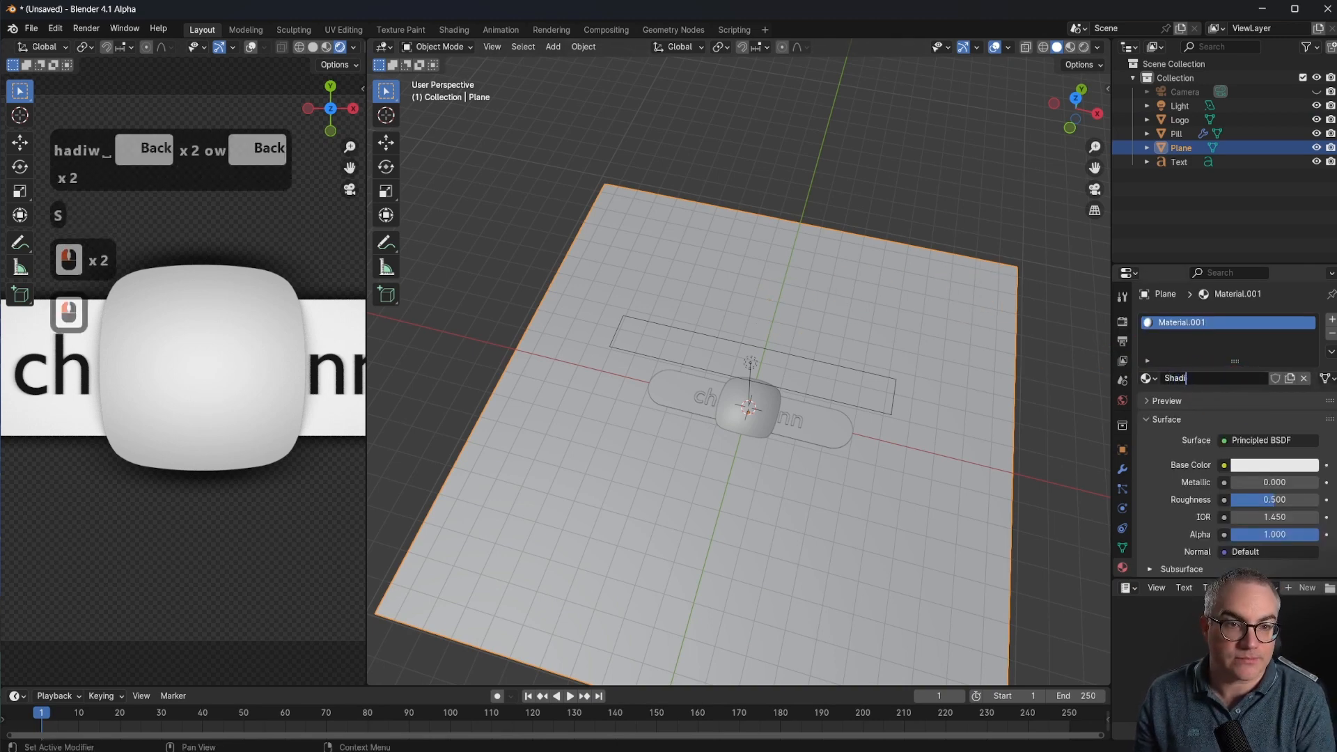
type("ow Catcher")
key("Return")
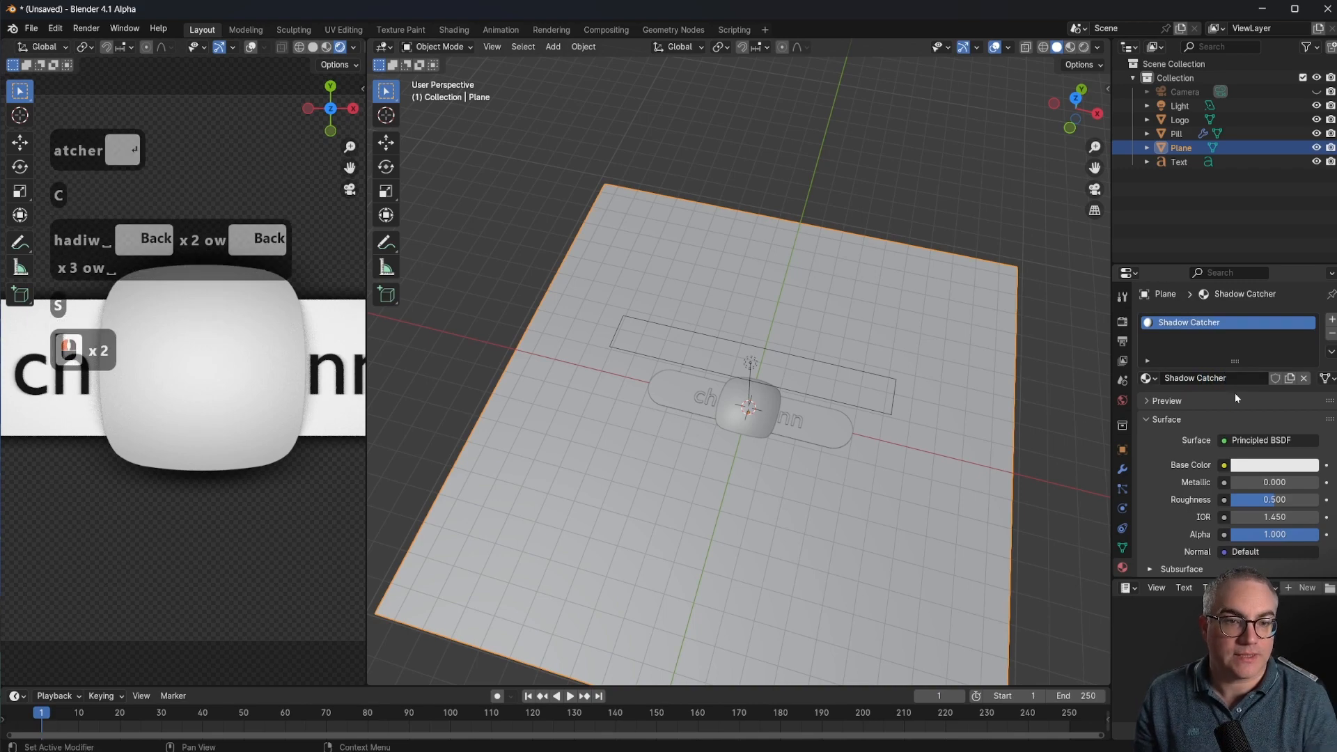
Try the Shadow Catcher material's alpha at 0, set it to 0.75, and check the softened shadow in the rendered preview
middle_click_drag(318, 397, 217, 446, "shift")
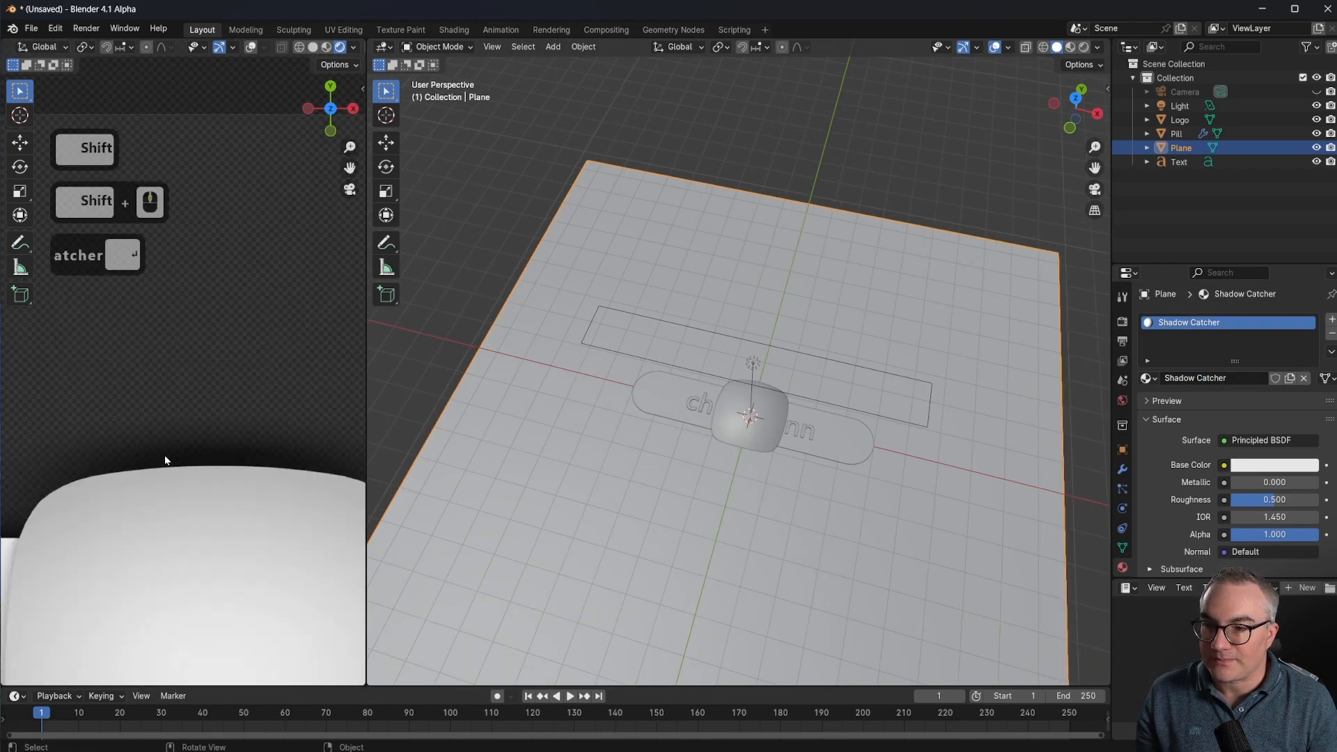
left_click_drag(1297, 535, 200, 537)
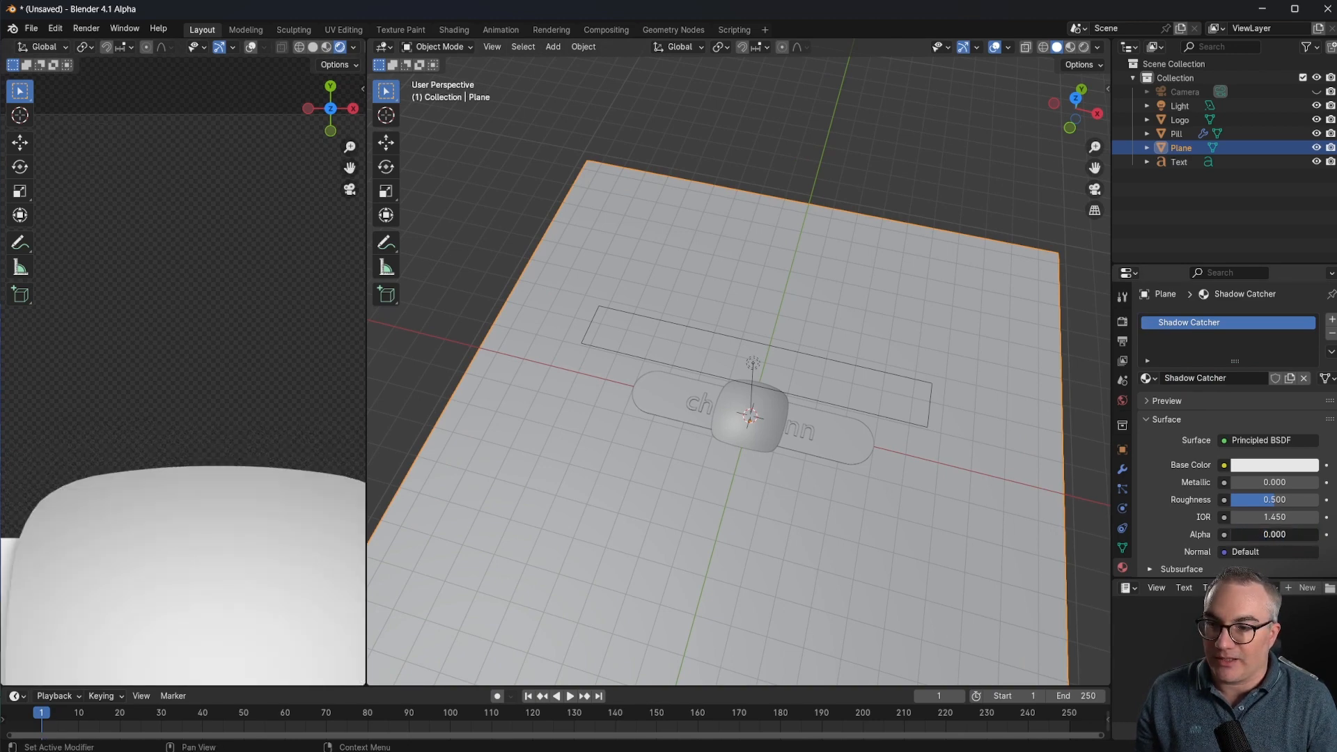
left_click_drag(1231, 535, 1284, 535)
double_click(1293, 534)
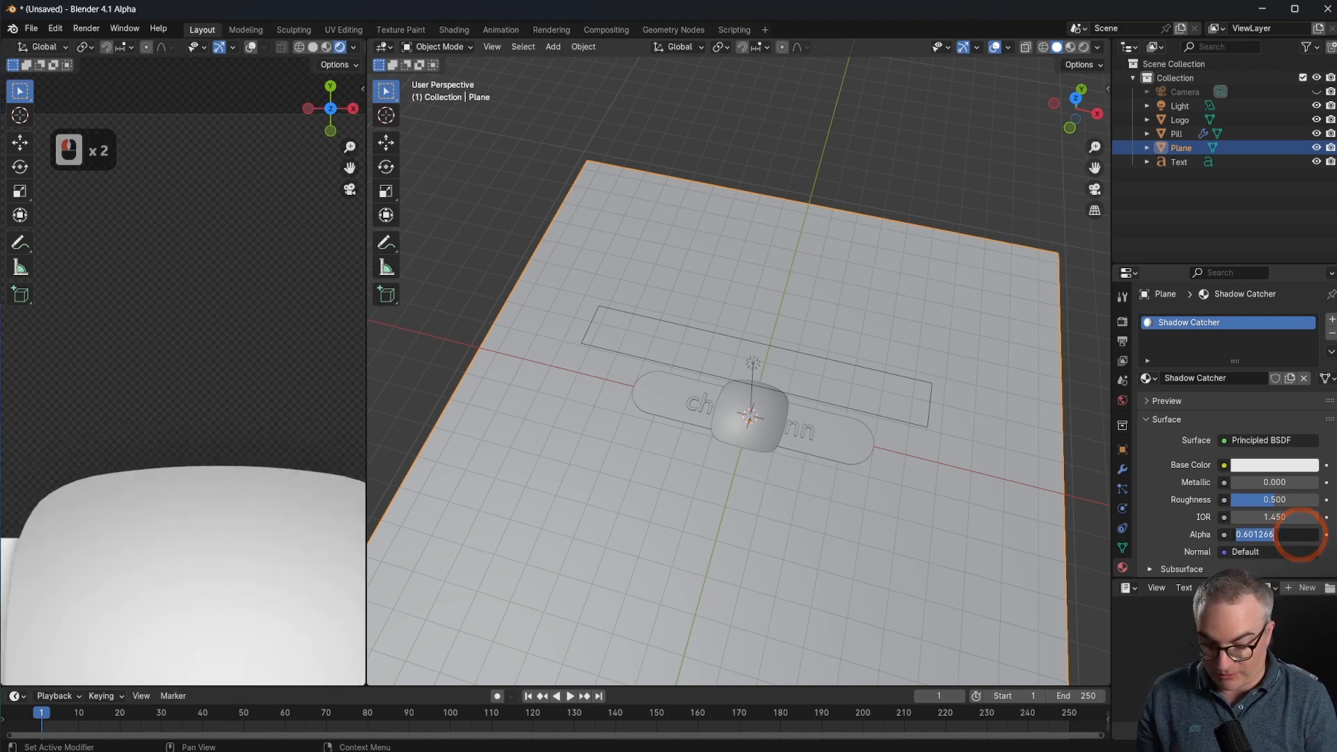
type(".75")
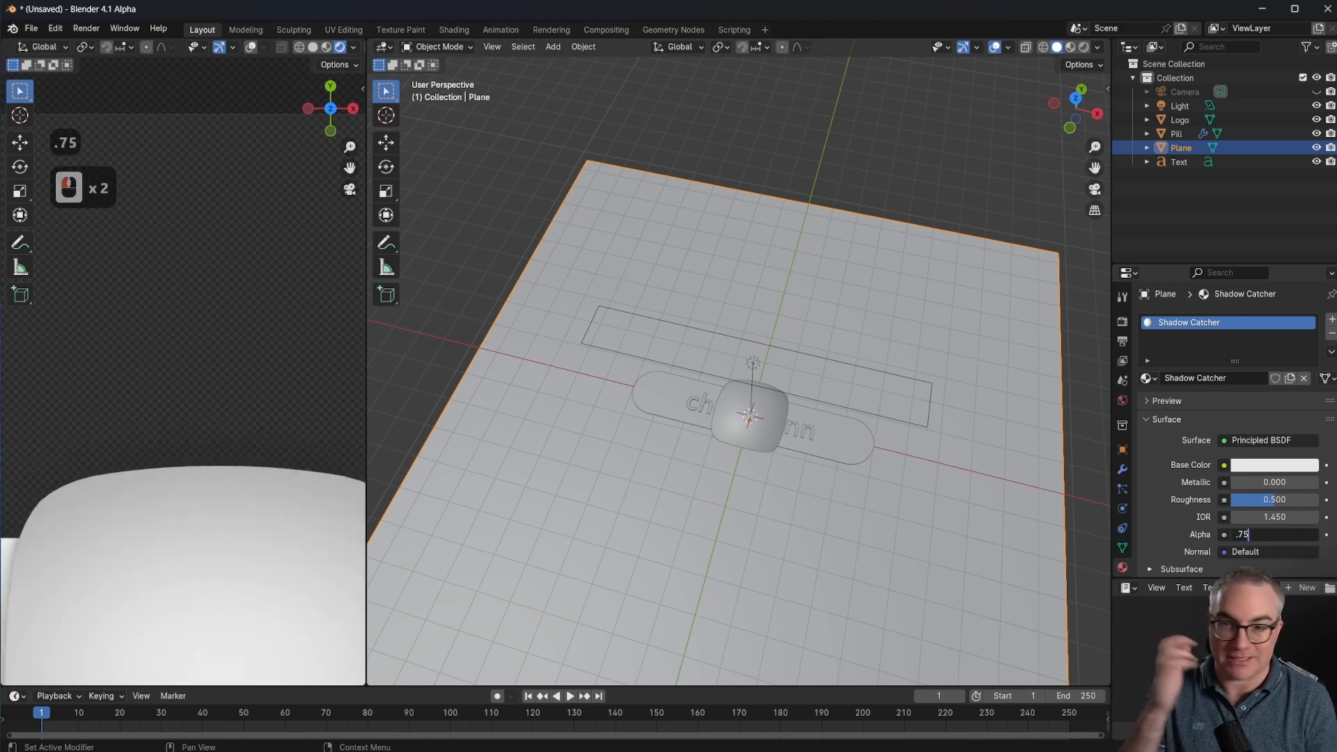
key("Return")
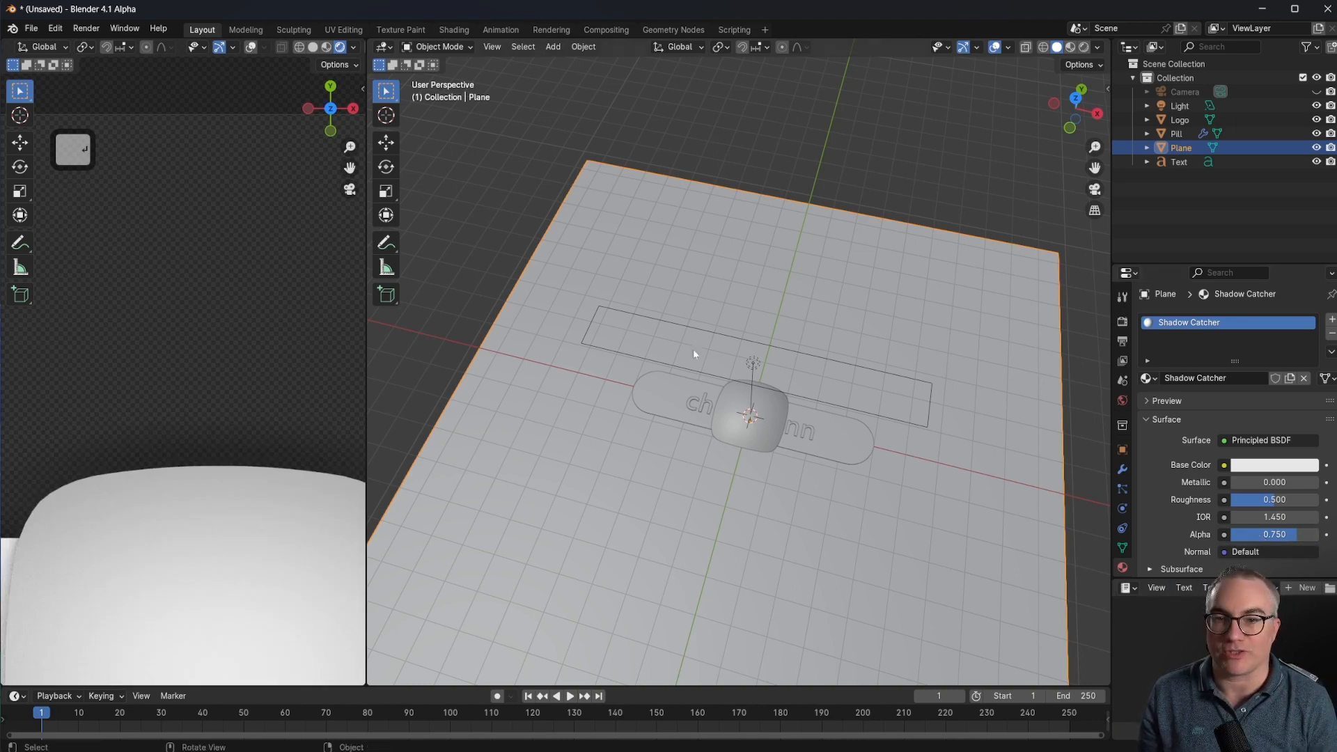
scroll(135, 461, "down", 9)
middle_click_drag(181, 472, 220, 449, "shift")
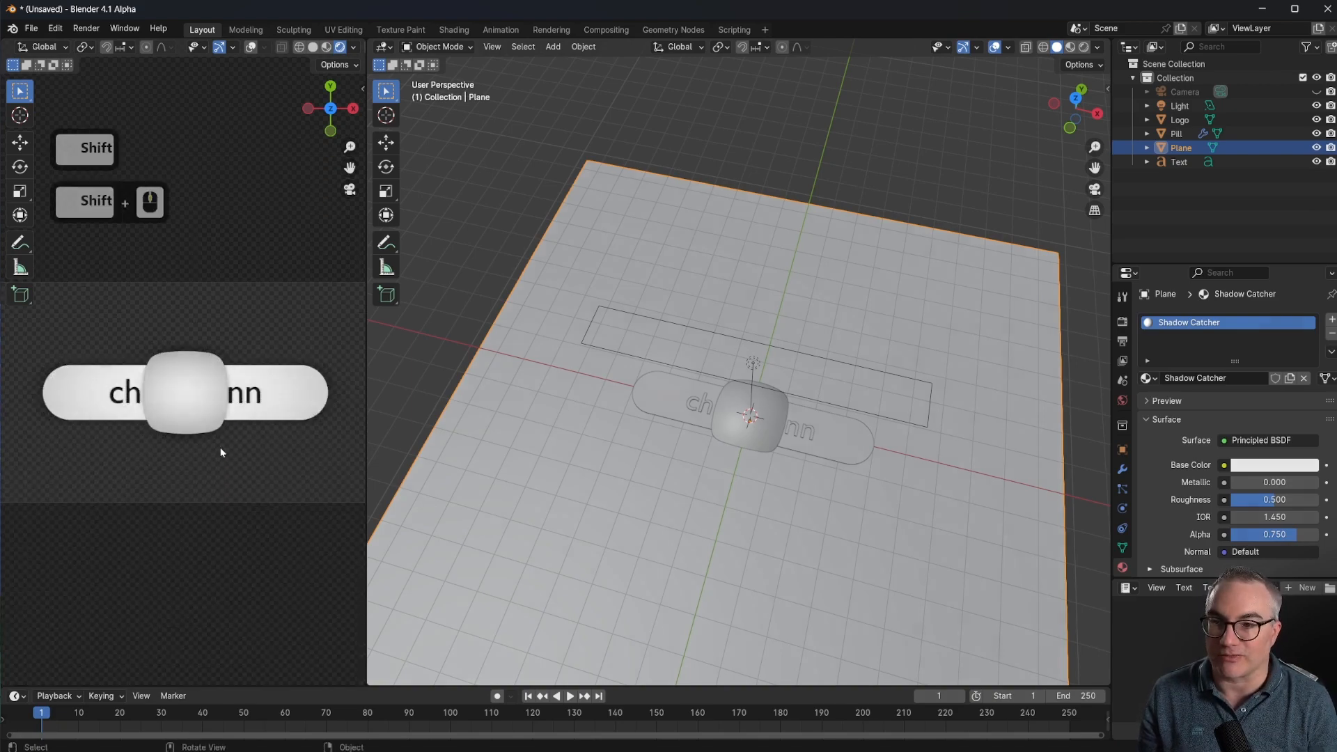